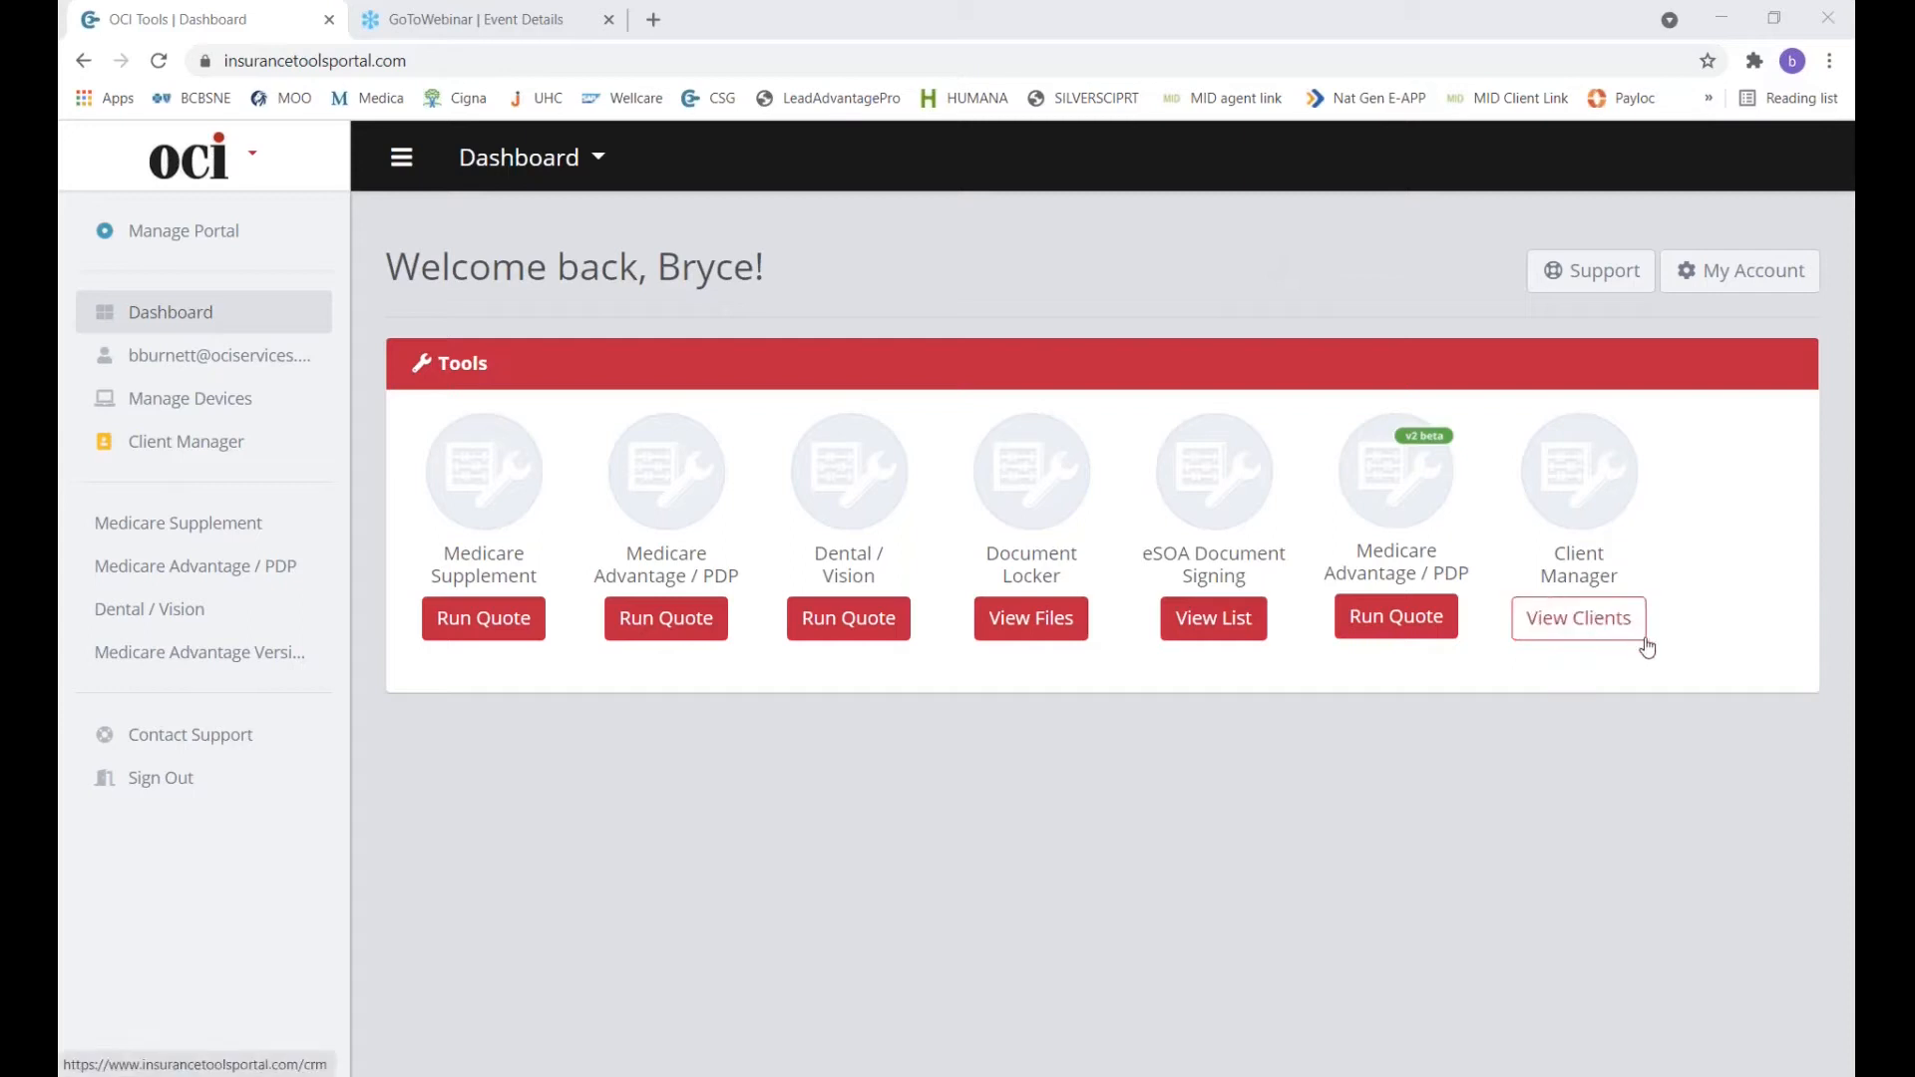
Open the Client Manager's My Clients list from the Dashboard.
{"action": "left_click", "coordinate": [1594, 637]}
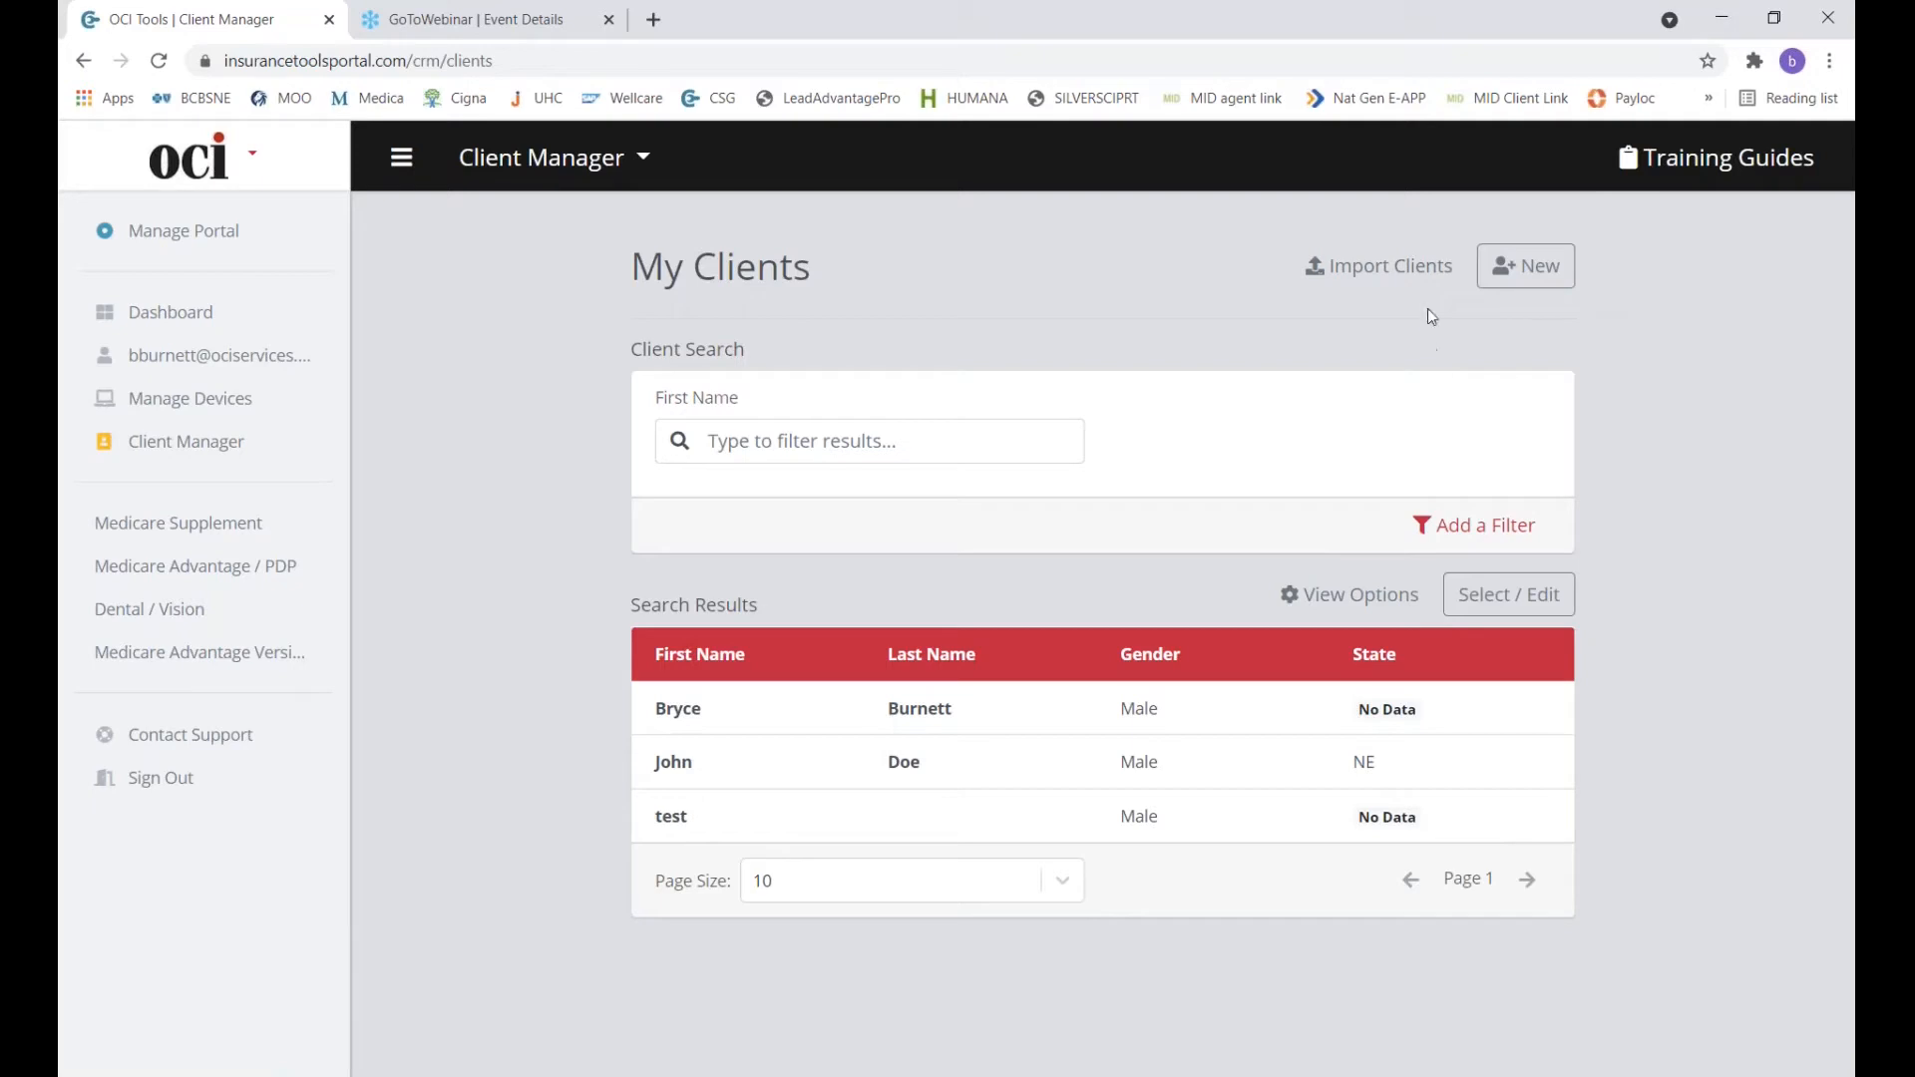
Start a new client record and enter the client's first and last name.
{"action": "left_click", "coordinate": [1573, 283]}
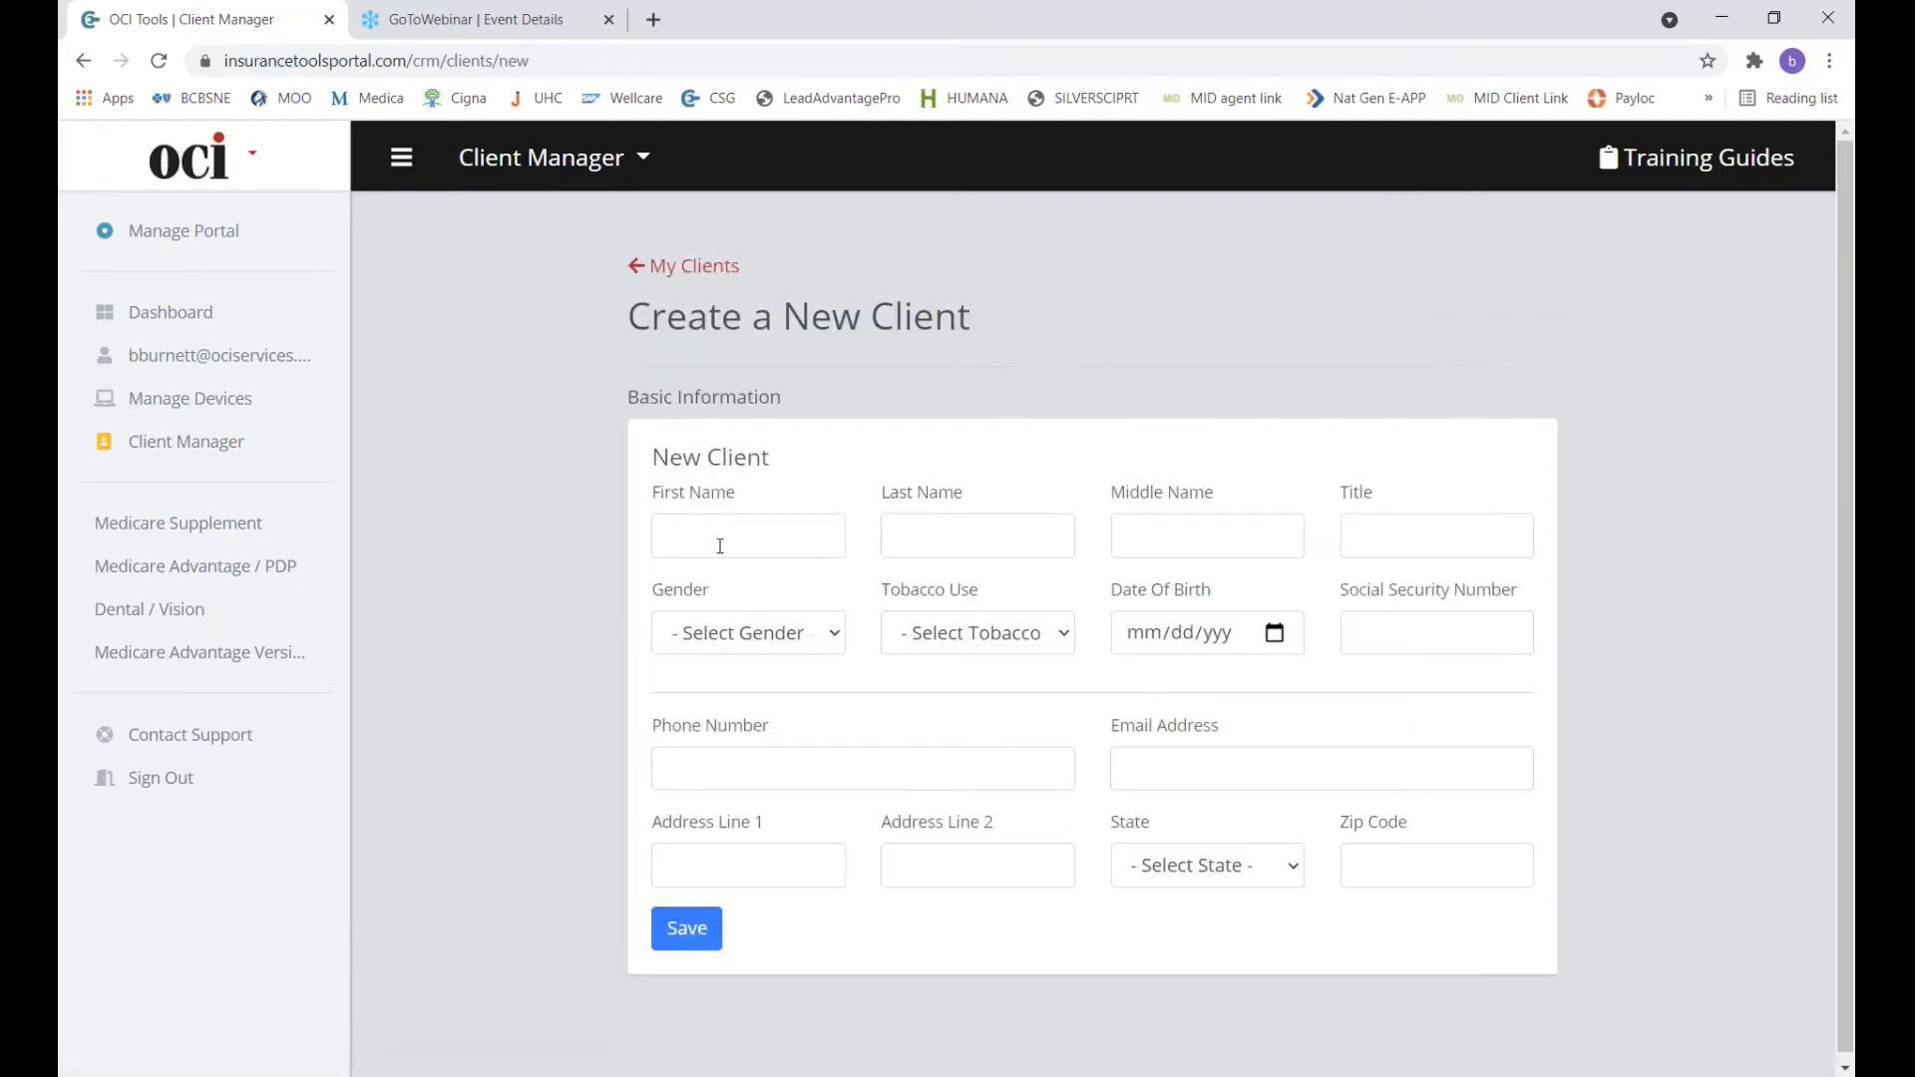
{"action": "left_click", "coordinate": [724, 541]}
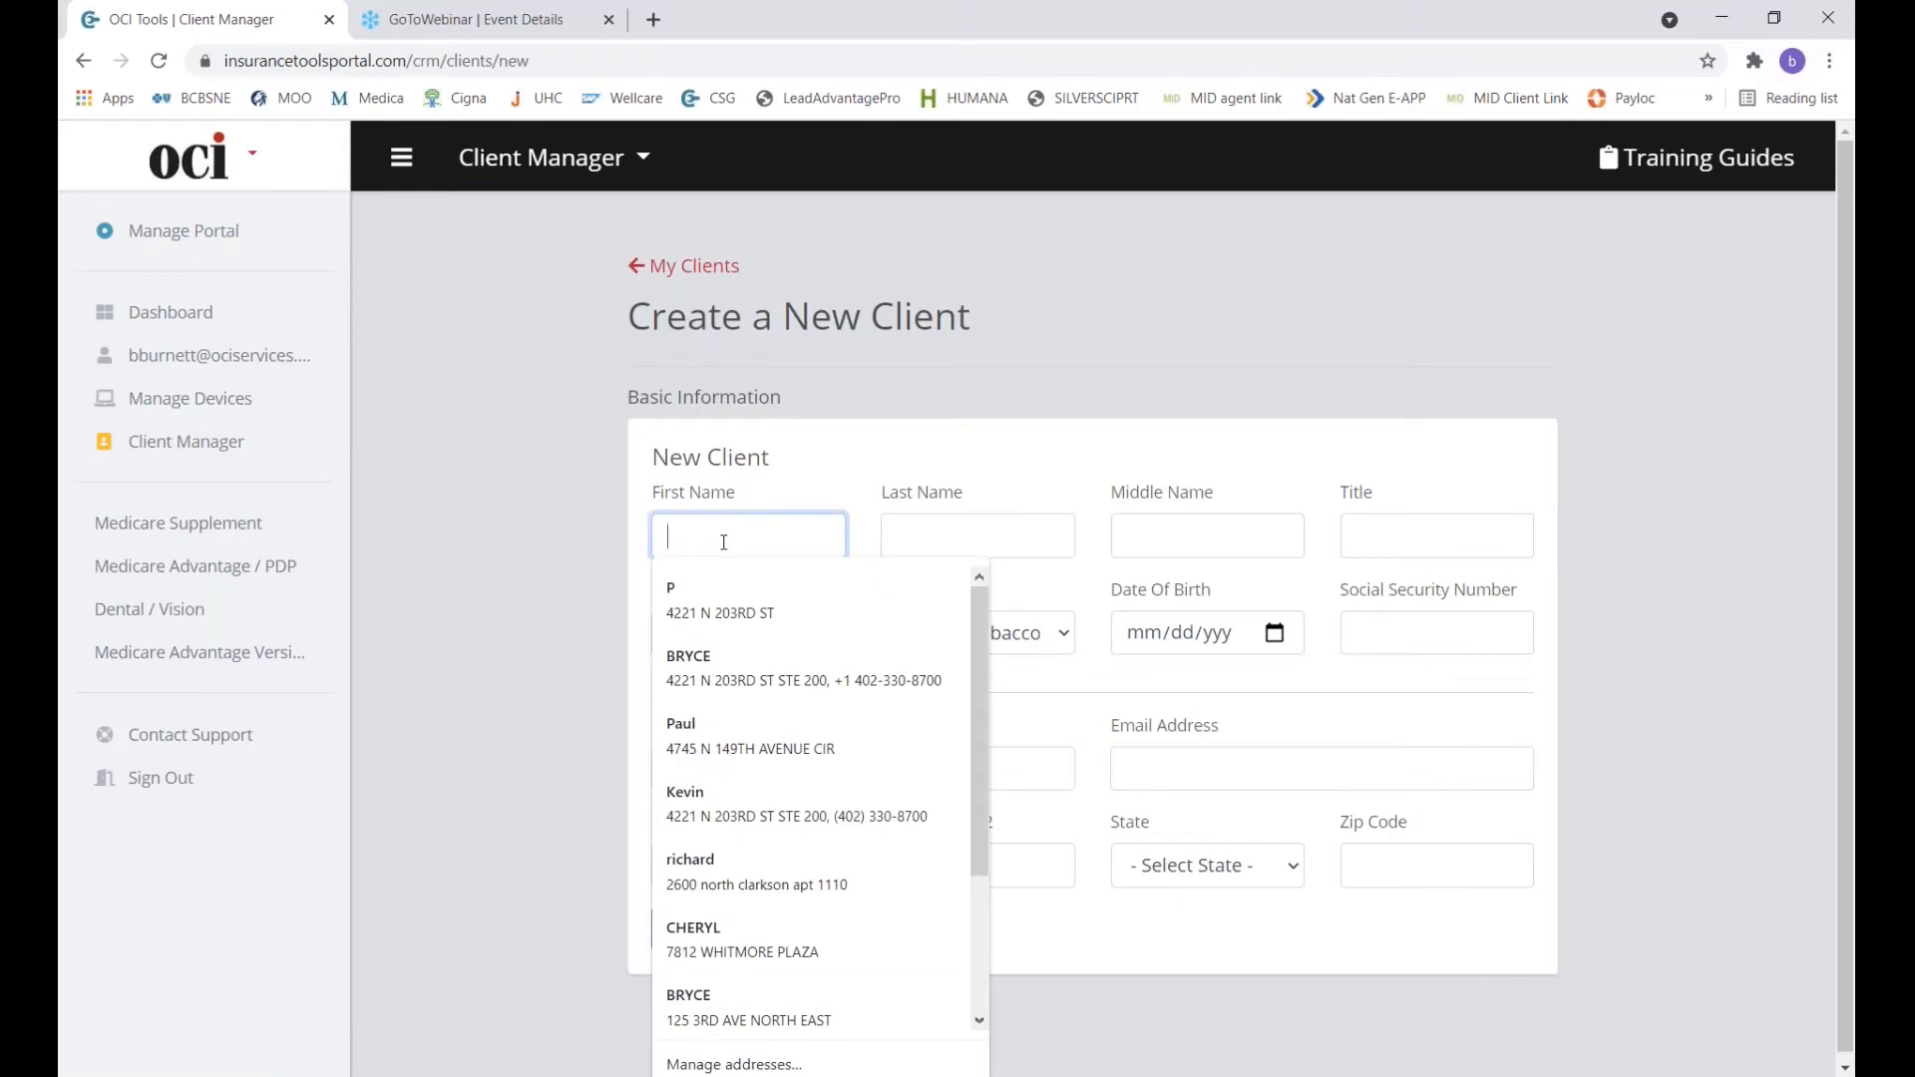
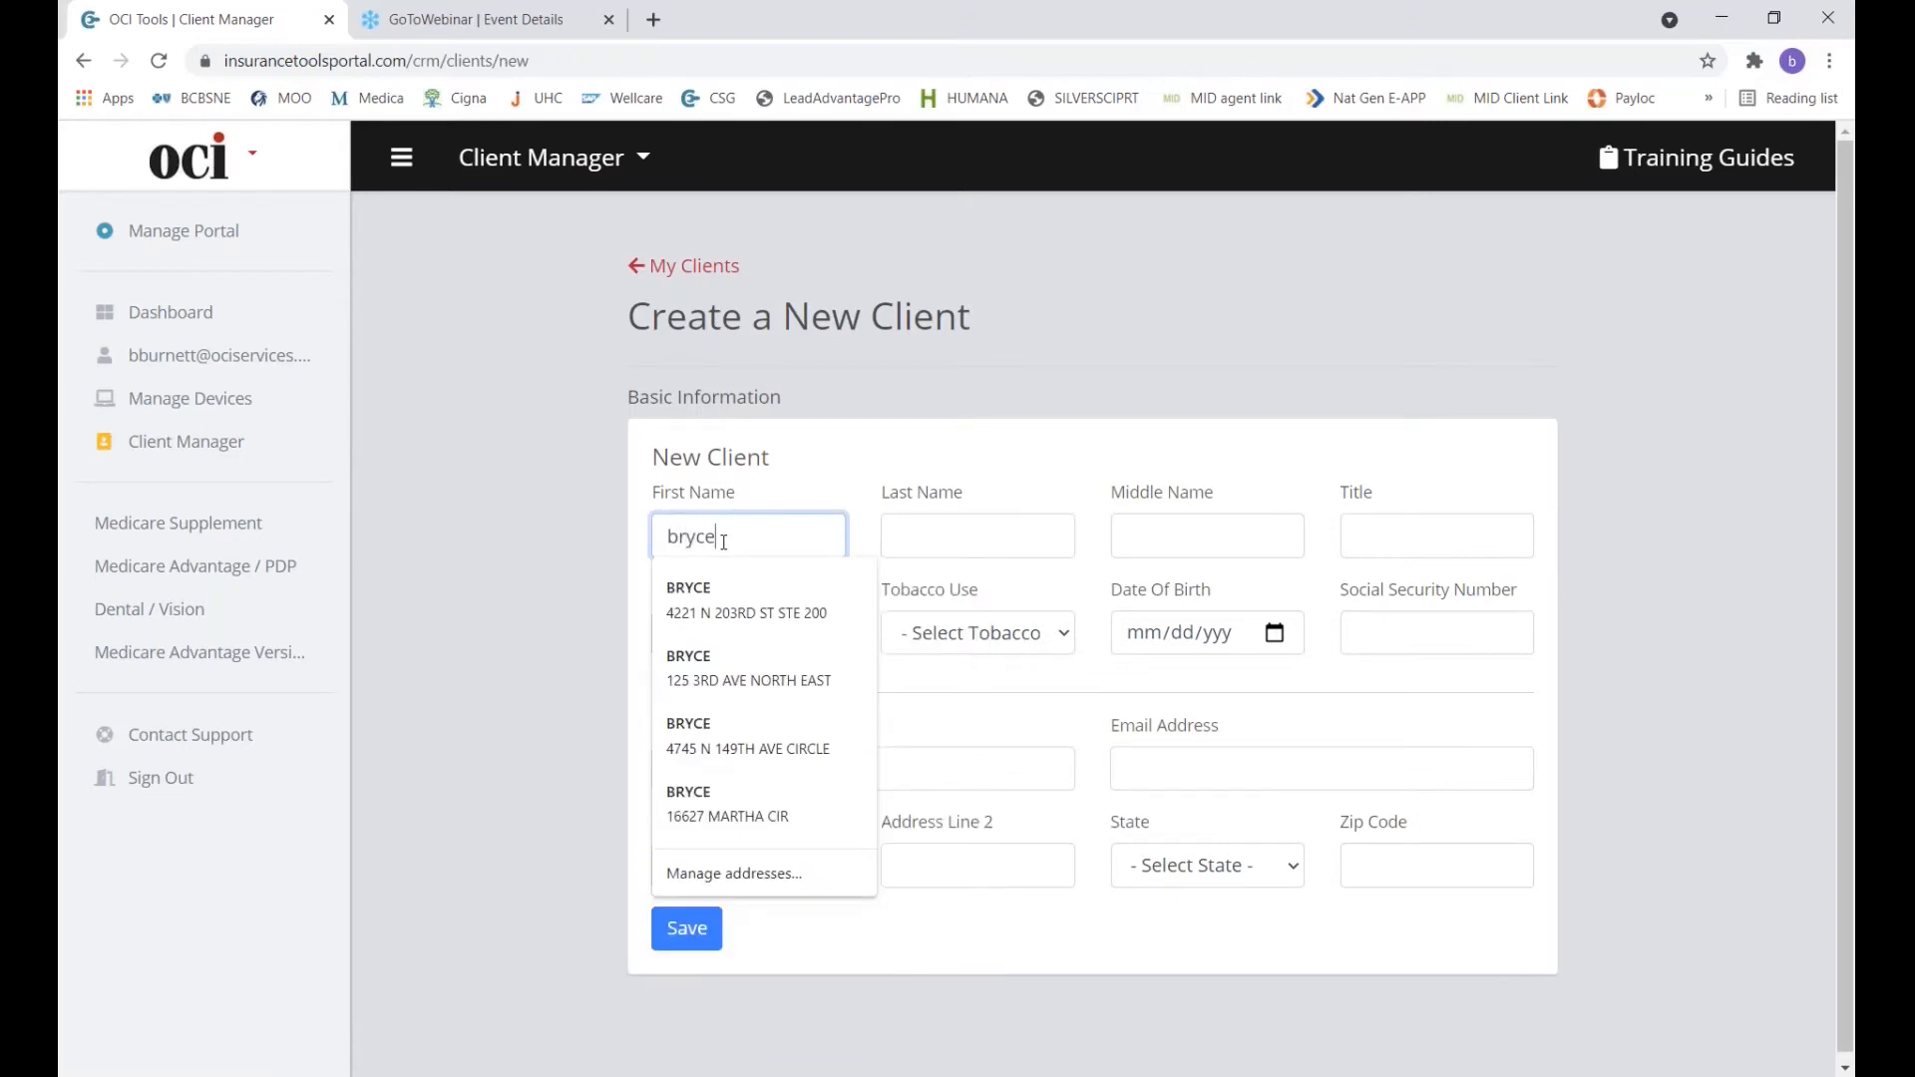
{"action": "key", "text": "Tab"}
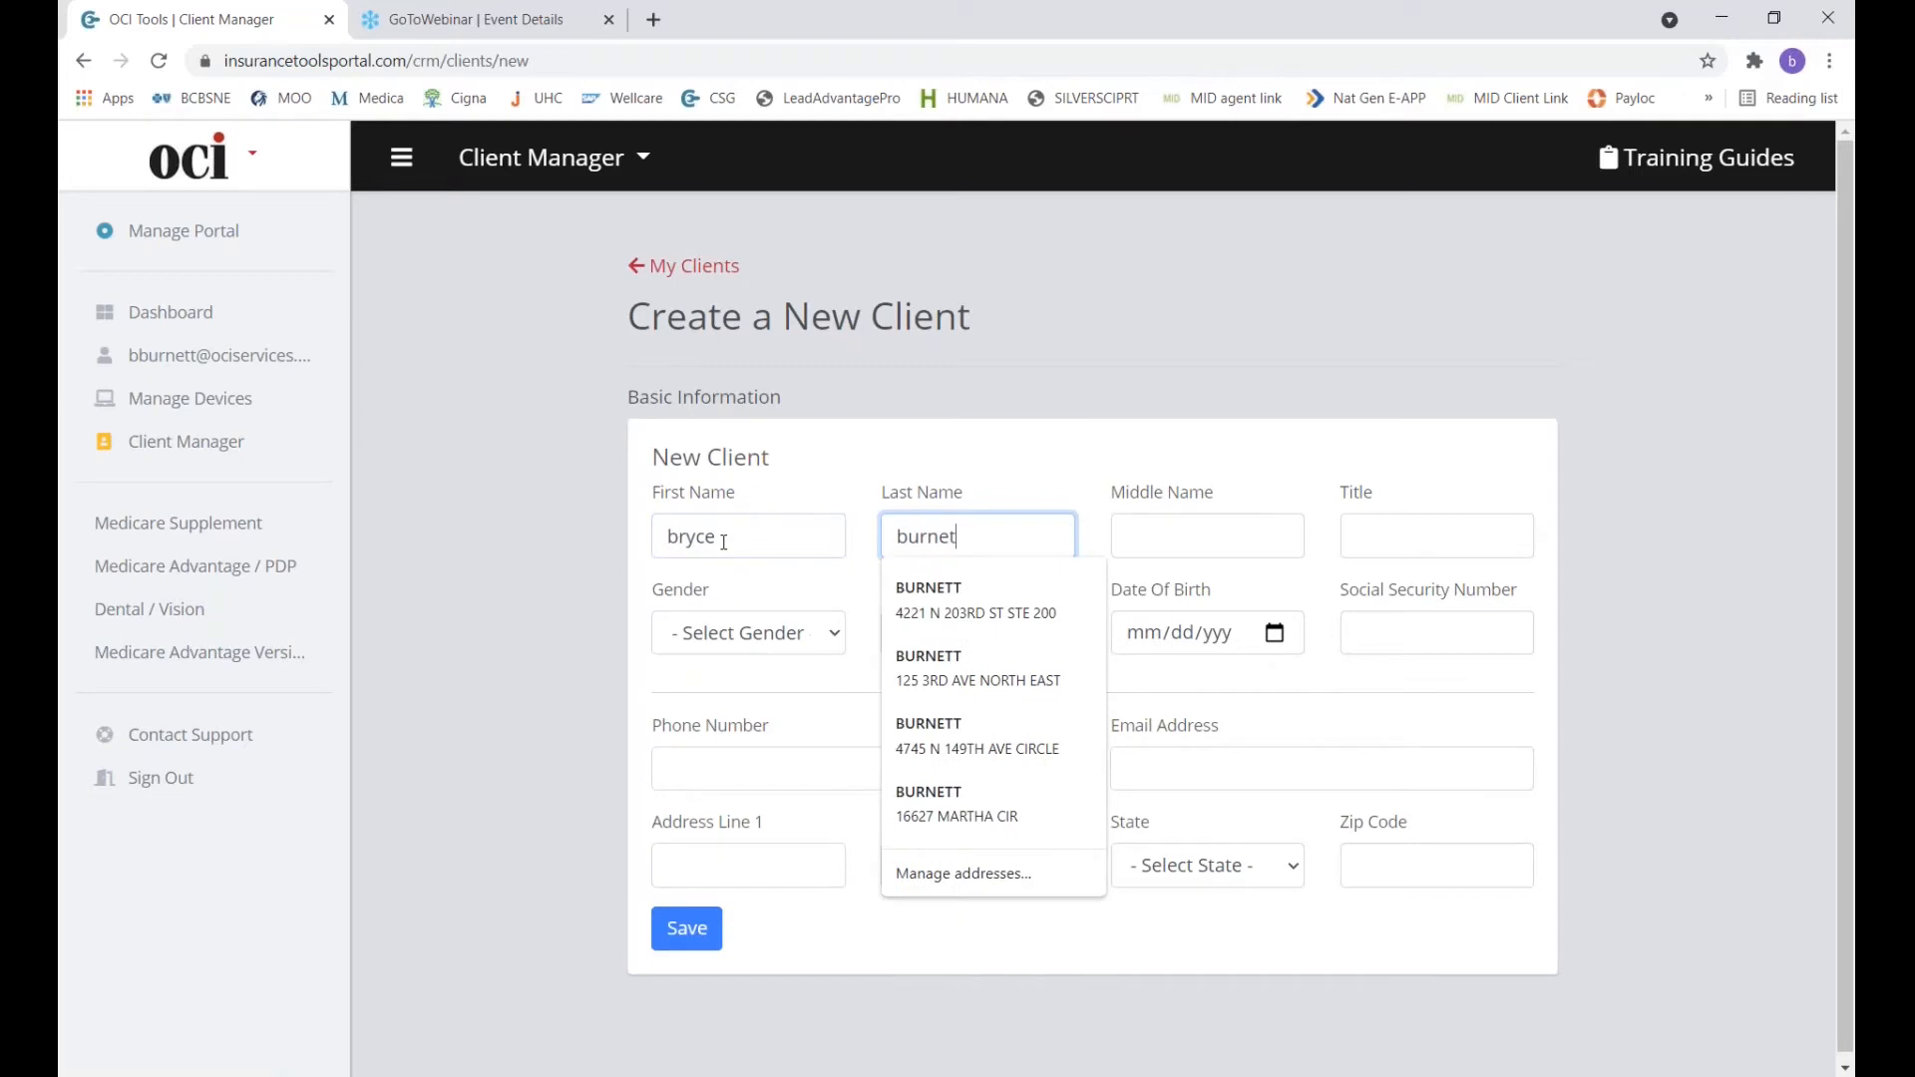
{"action": "left_click", "coordinate": [1049, 449]}
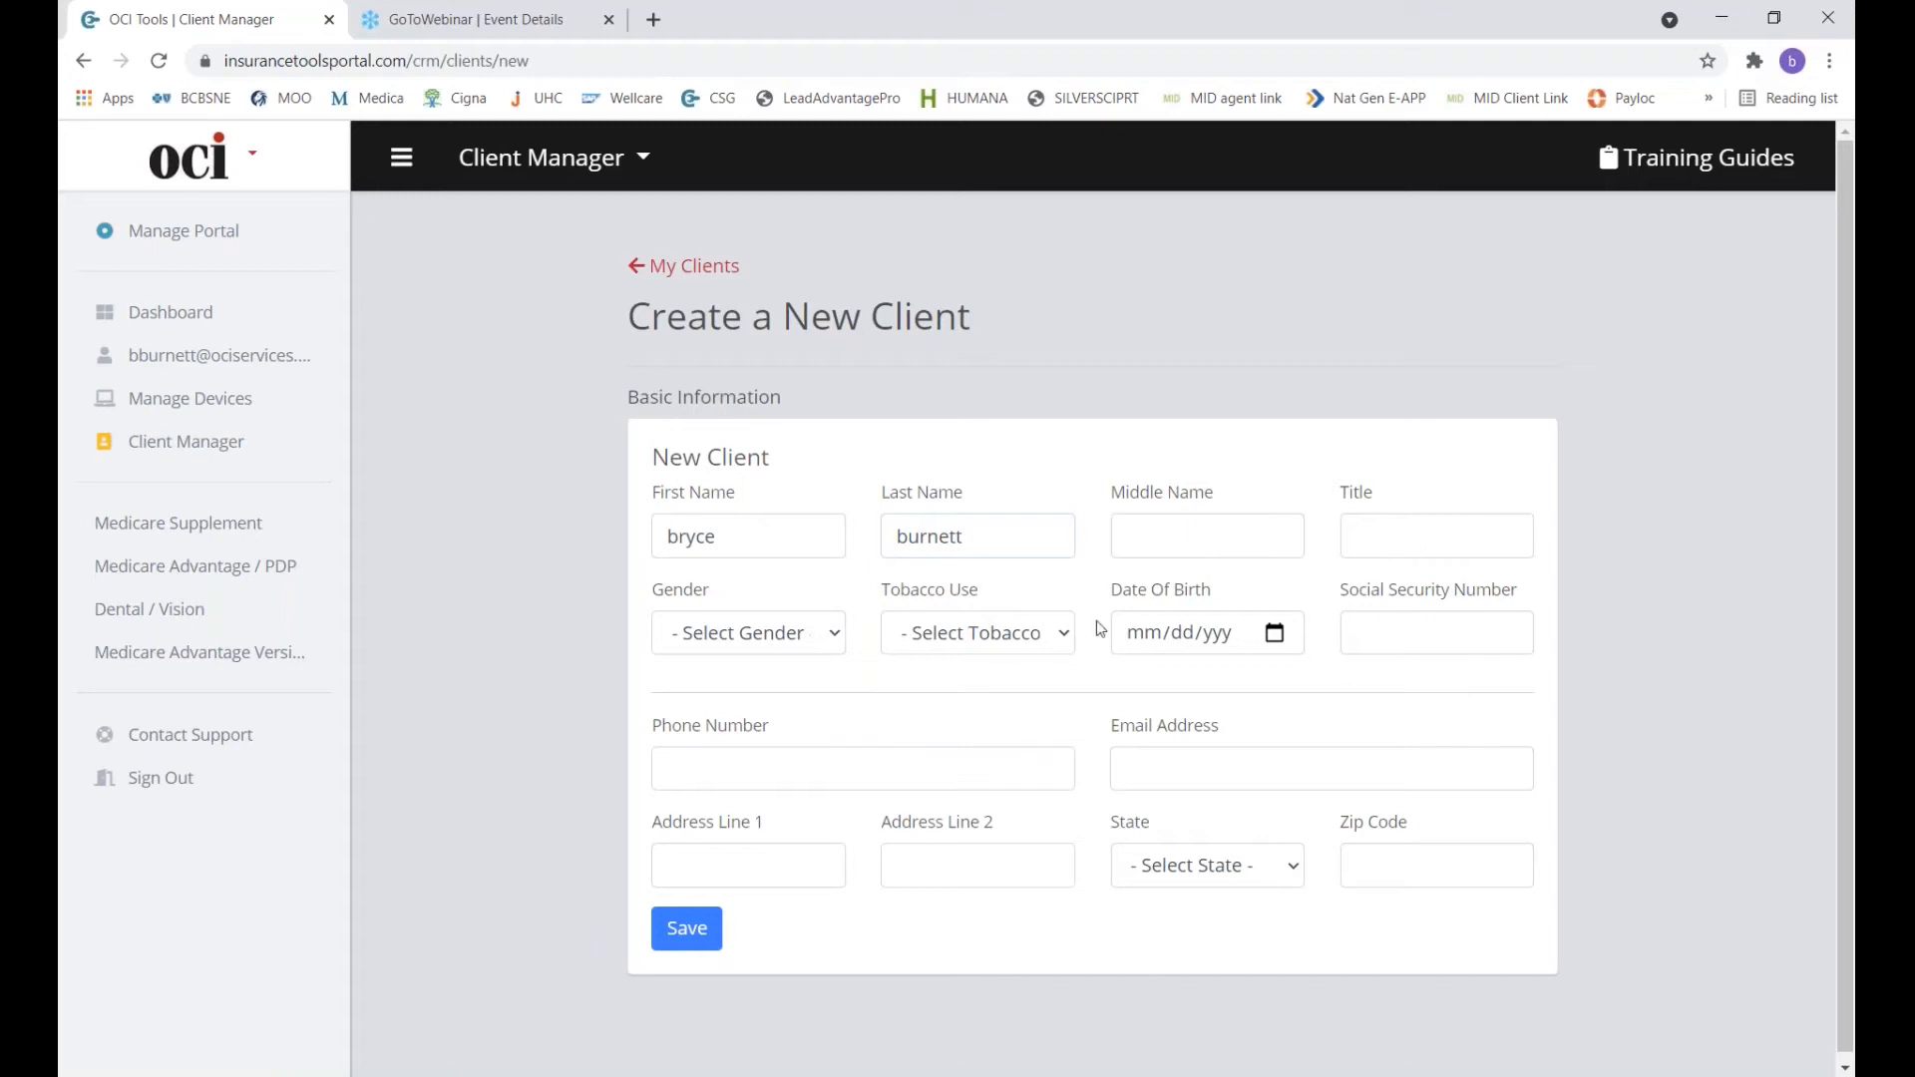
{"action": "left_click", "coordinate": [819, 637]}
{"action": "left_click", "coordinate": [746, 718]}
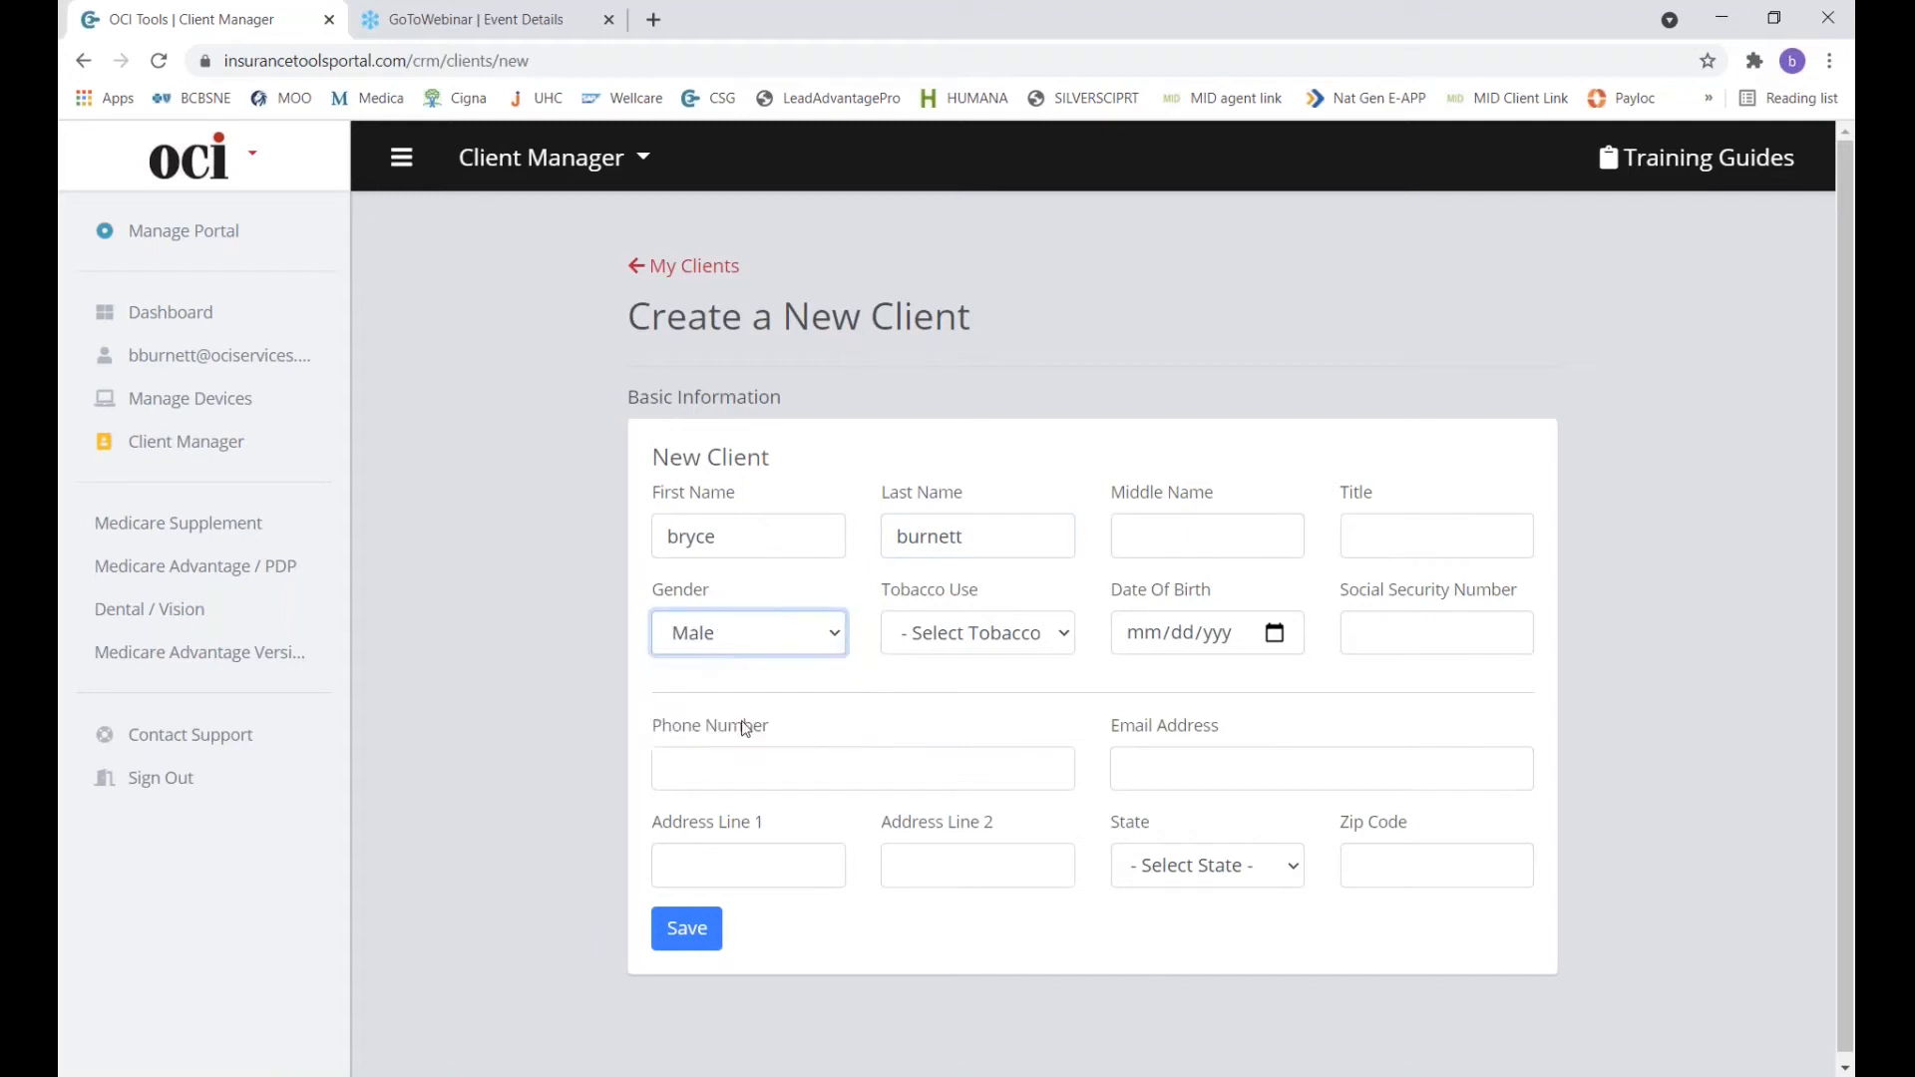
{"action": "left_click", "coordinate": [1015, 643]}
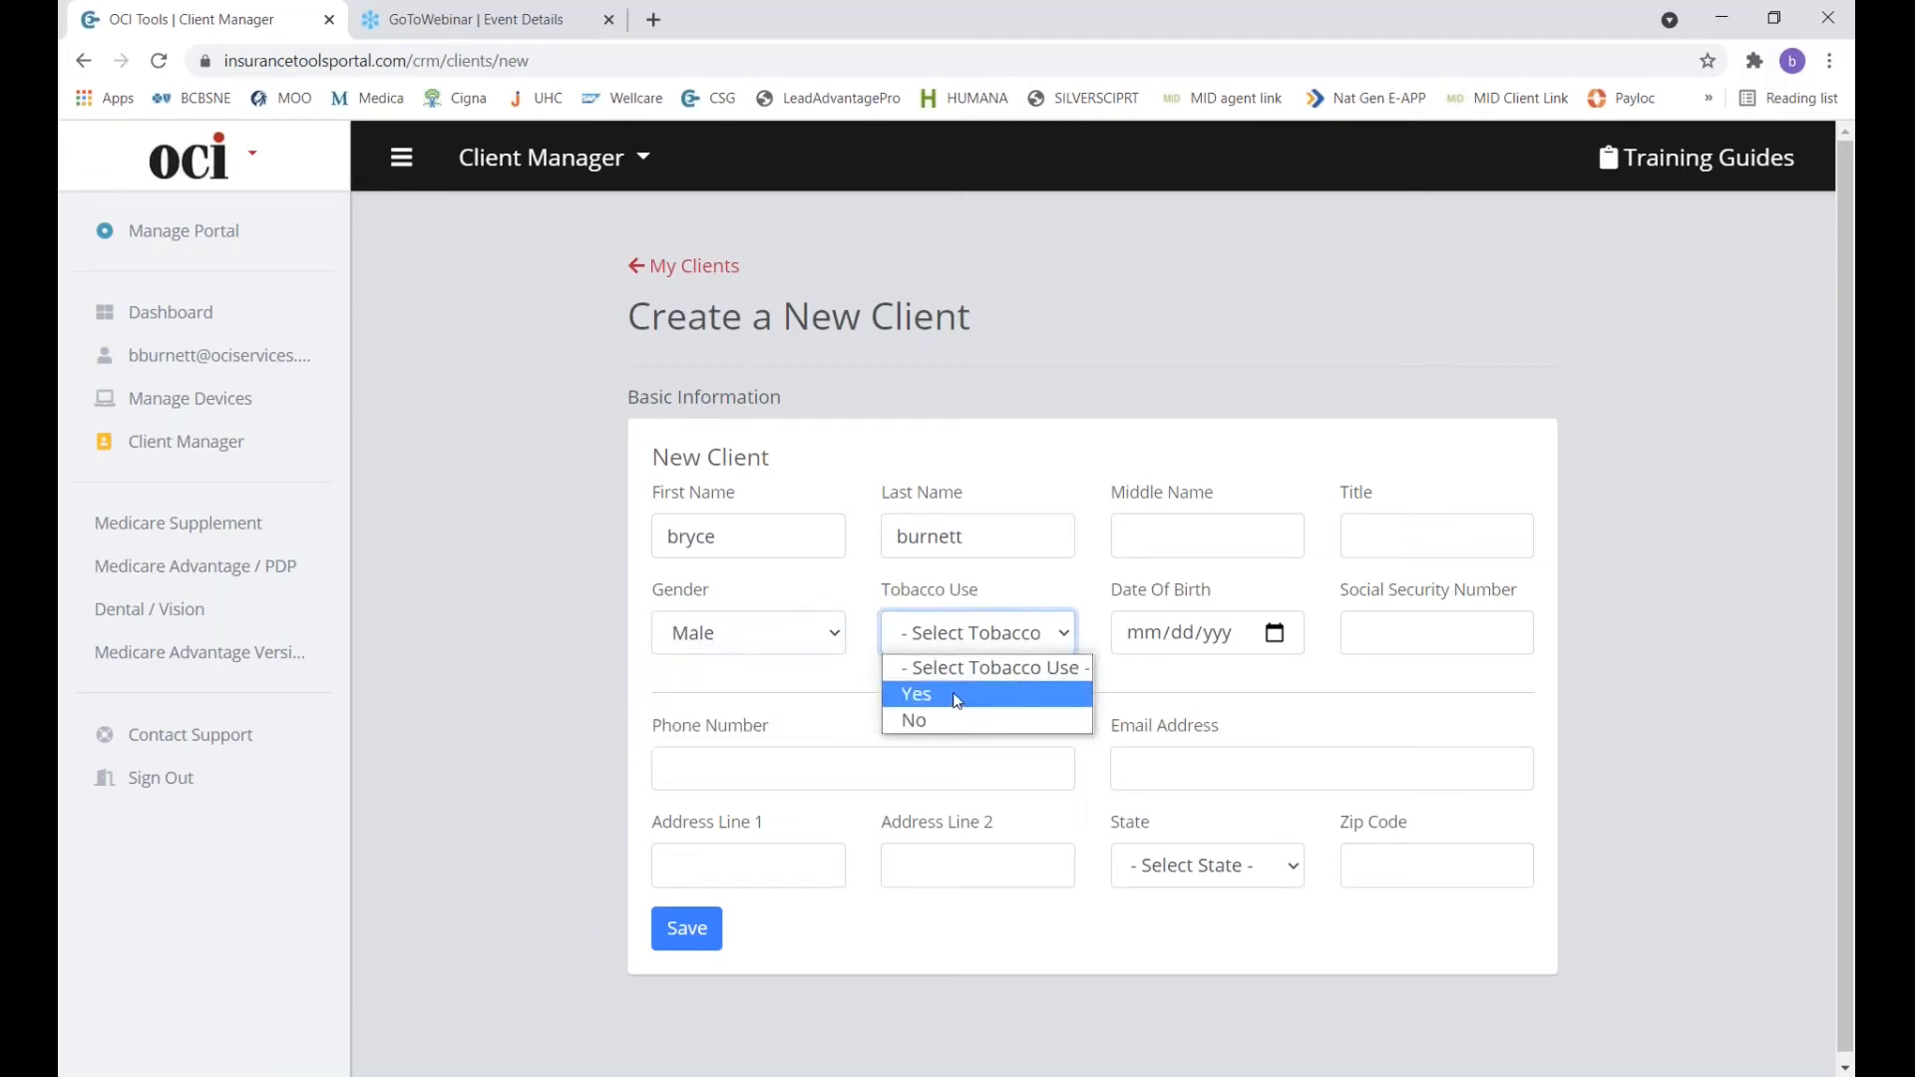
{"action": "left_click", "coordinate": [934, 720]}
{"action": "left_click", "coordinate": [1198, 654]}
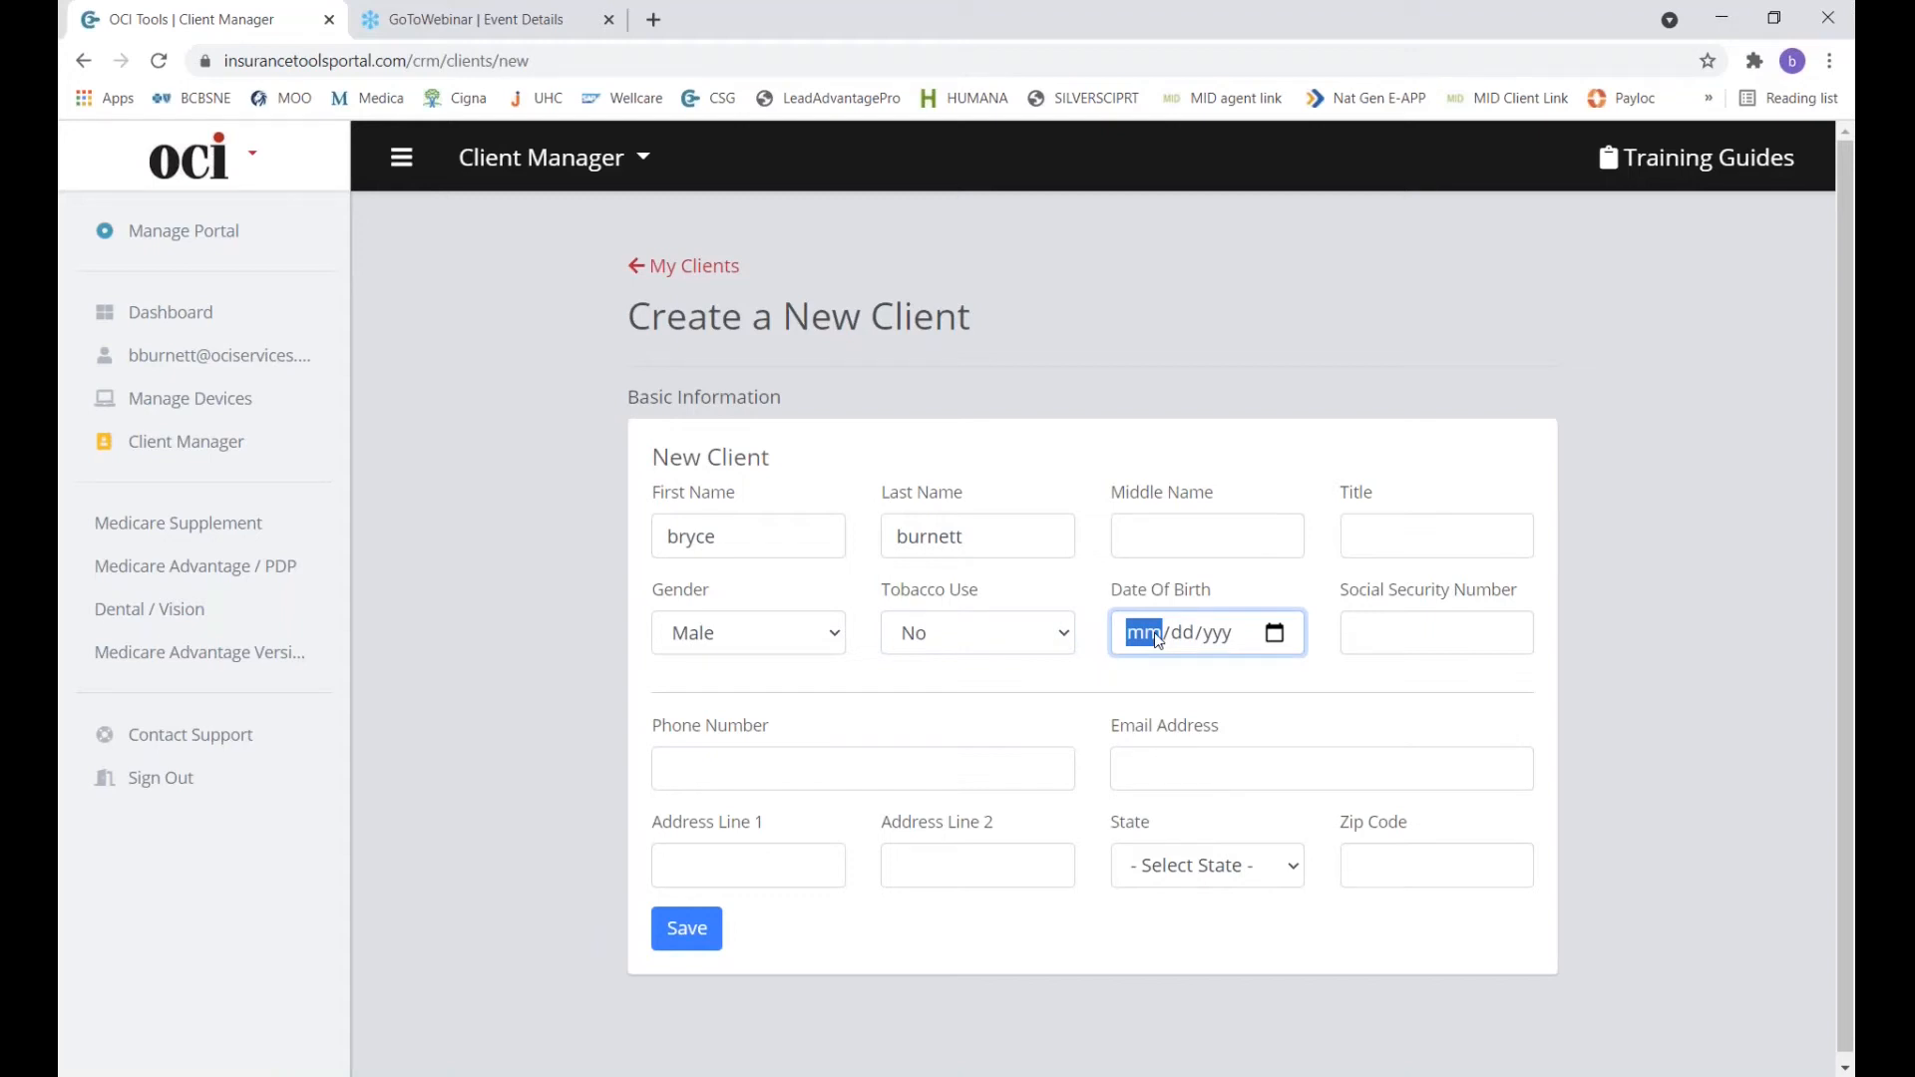
{"action": "left_click", "coordinate": [1417, 666]}
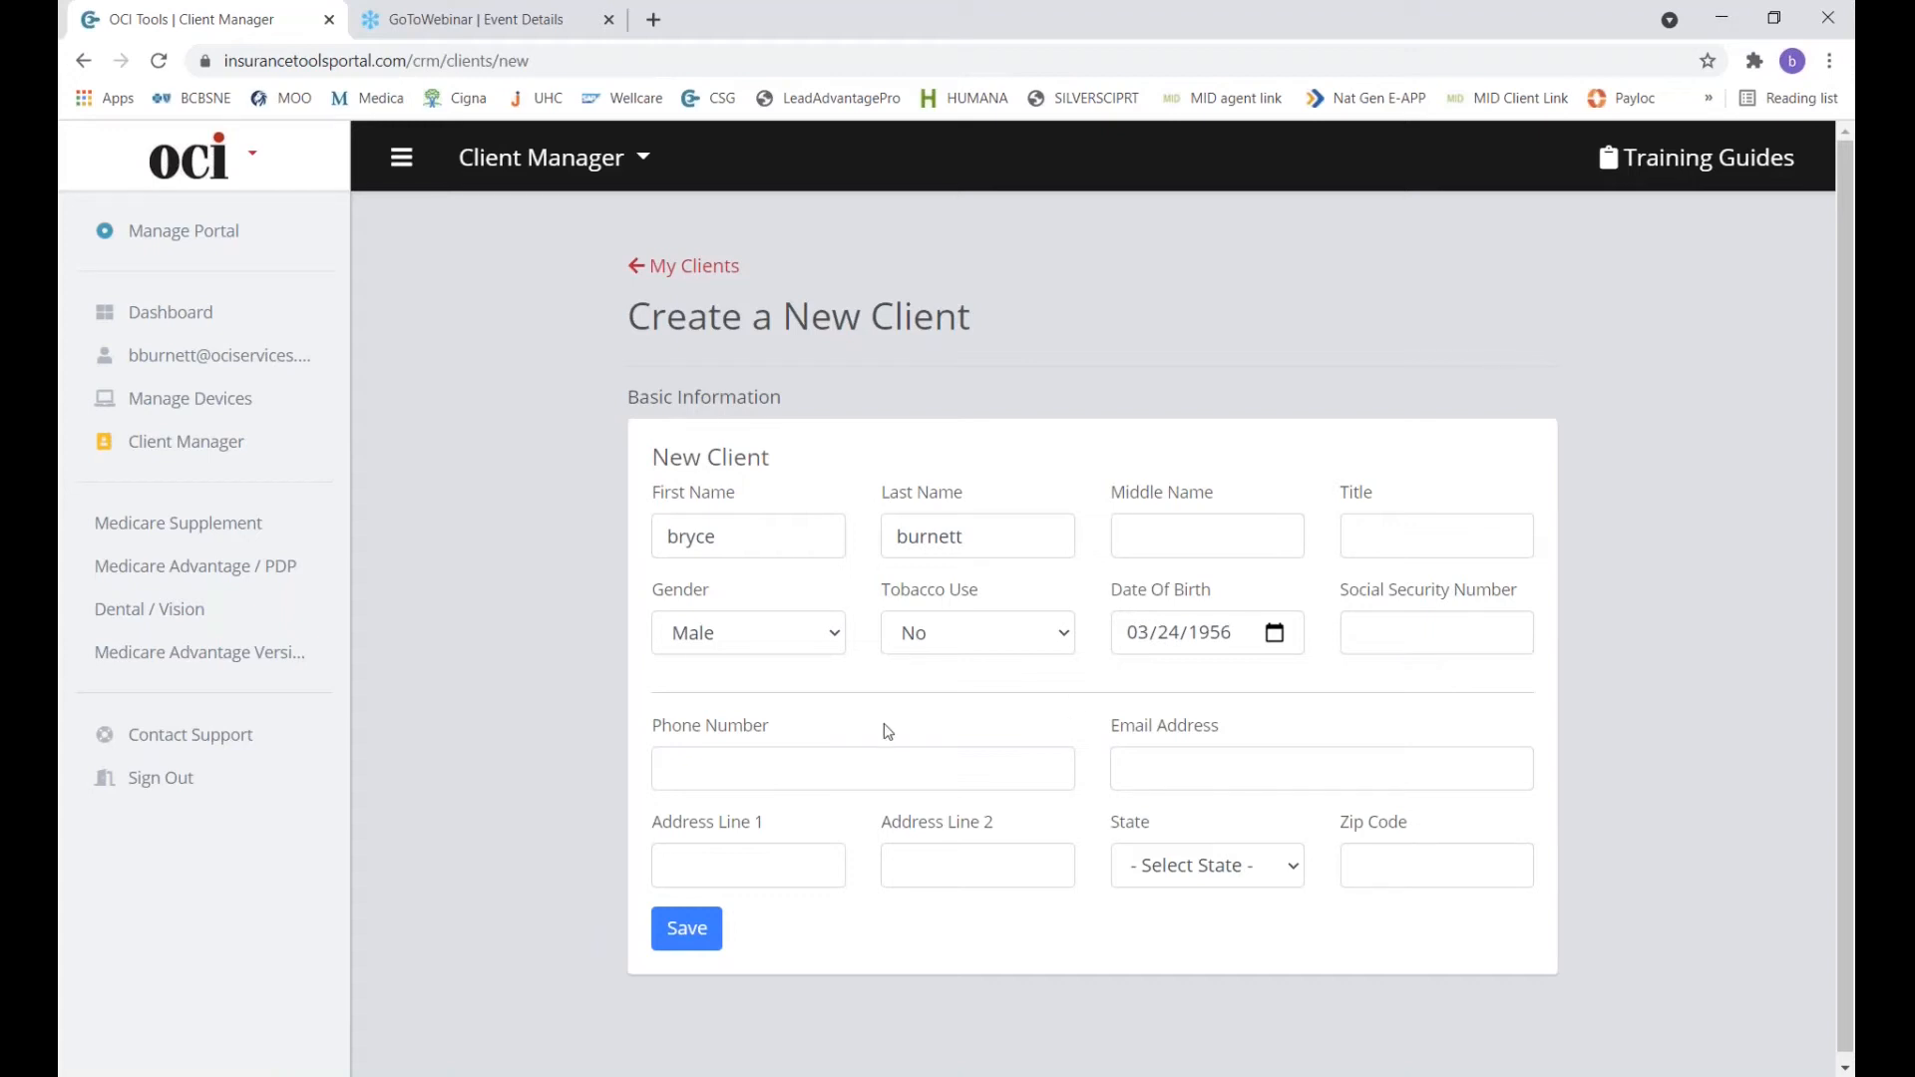
{"action": "left_click", "coordinate": [810, 774]}
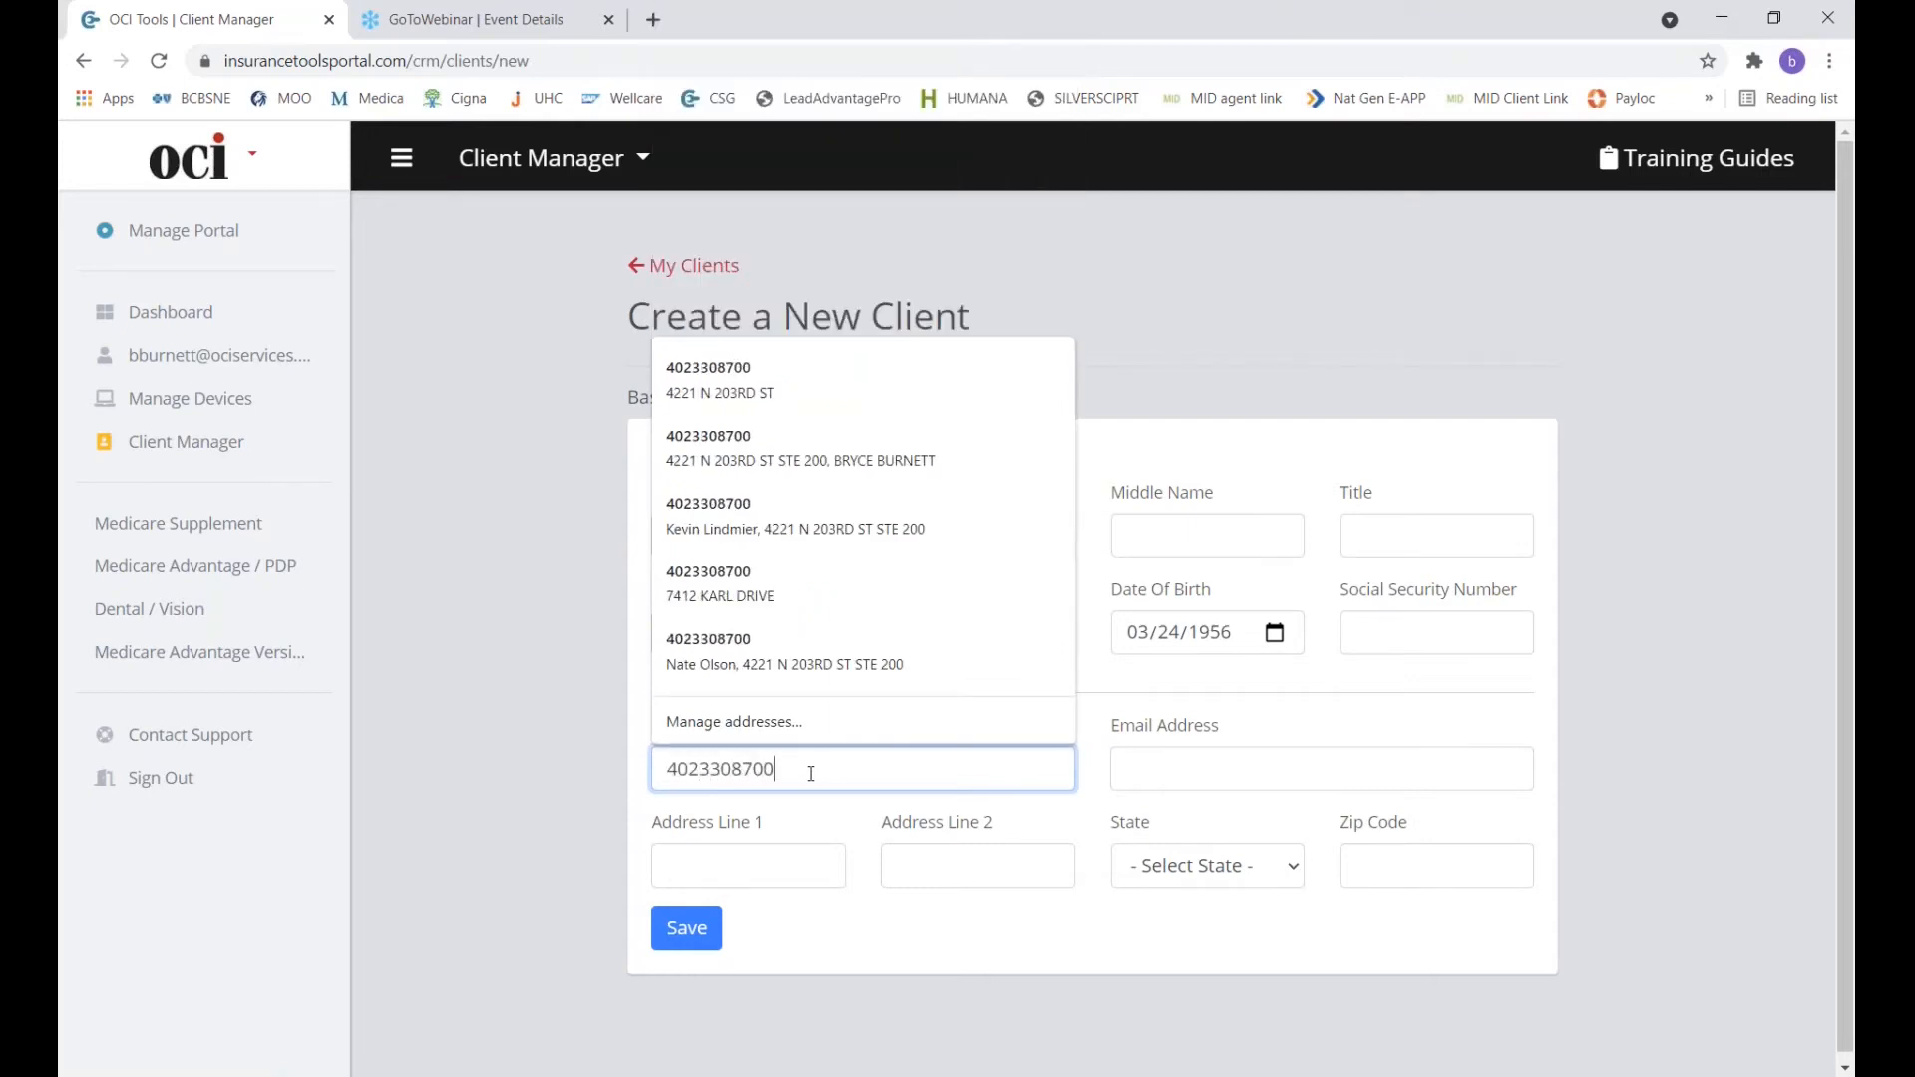
Enter the client's phone number and e-mail address.
{"action": "left_click", "coordinate": [1201, 776]}
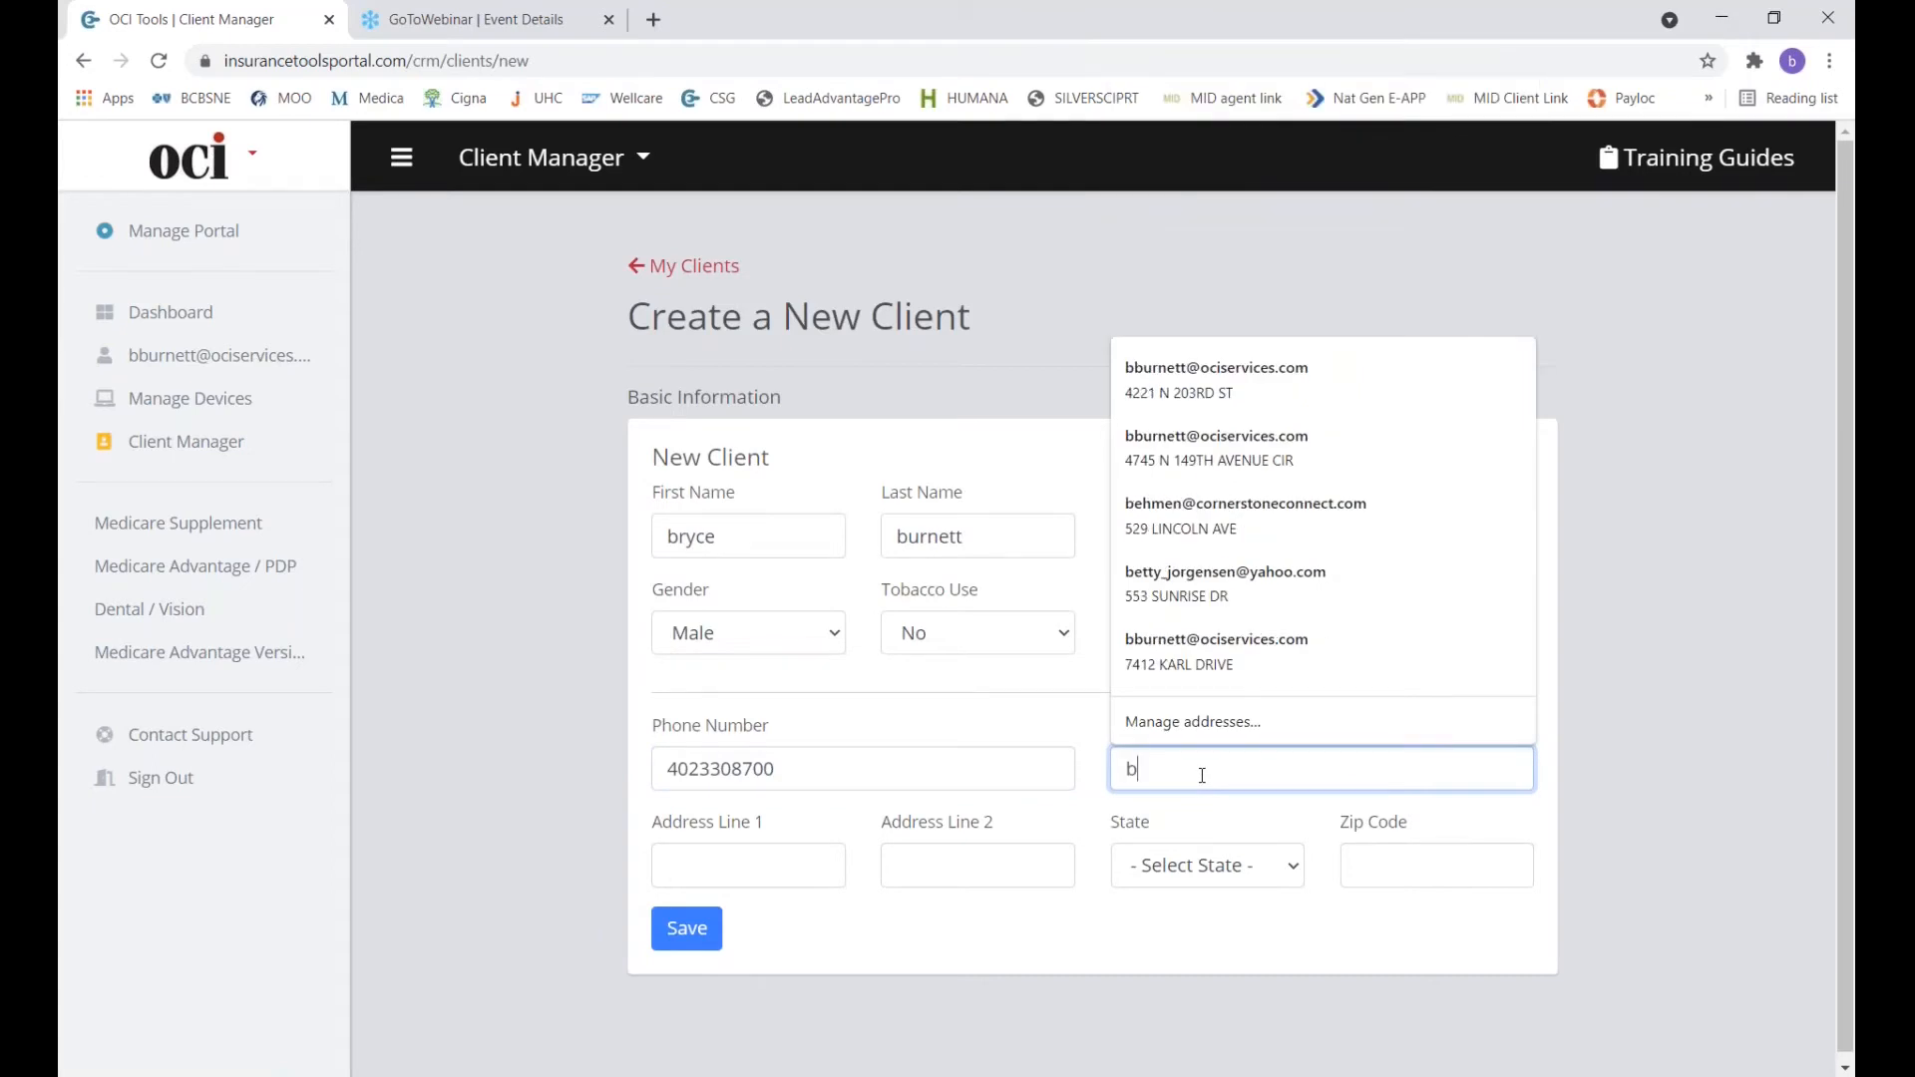
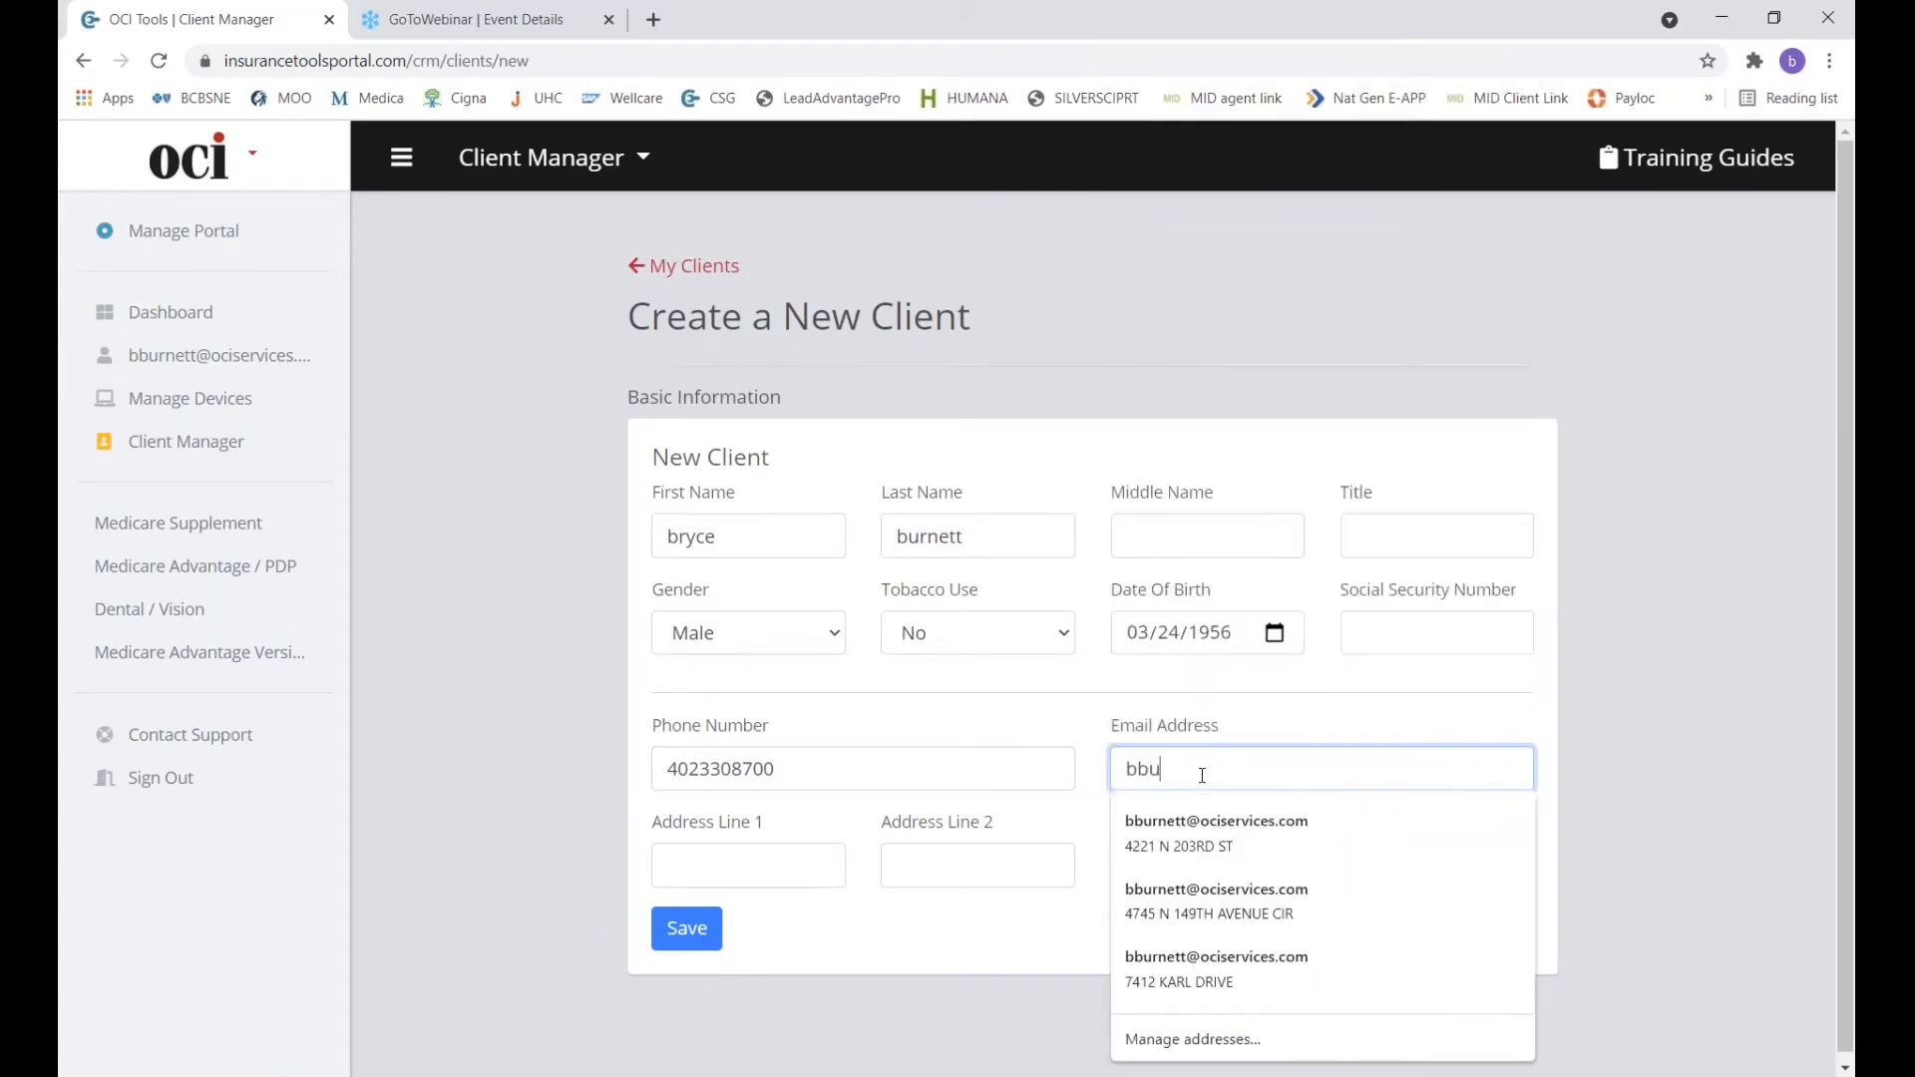
{"action": "left_click", "coordinate": [1600, 692]}
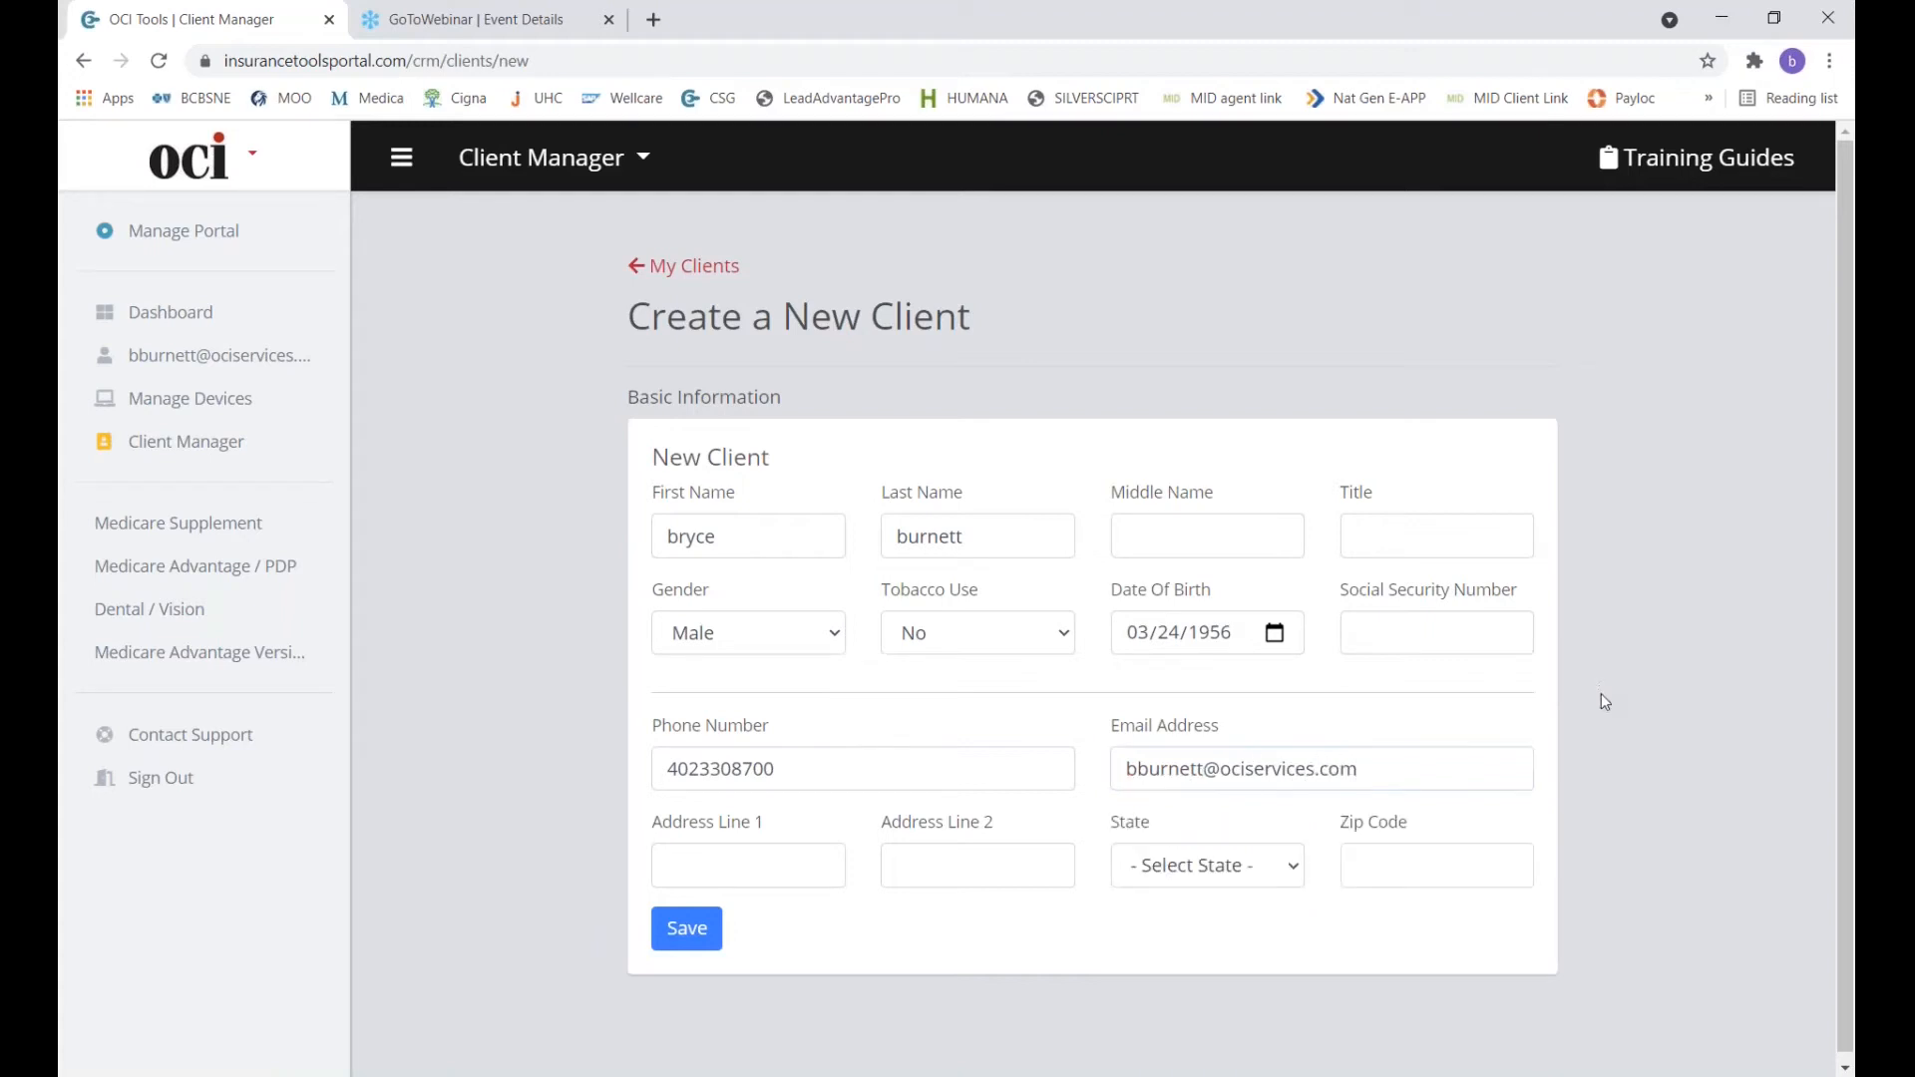
Enter the client's street address, choose Nebraska as the state, and enter the zip code.
{"action": "left_click", "coordinate": [797, 867]}
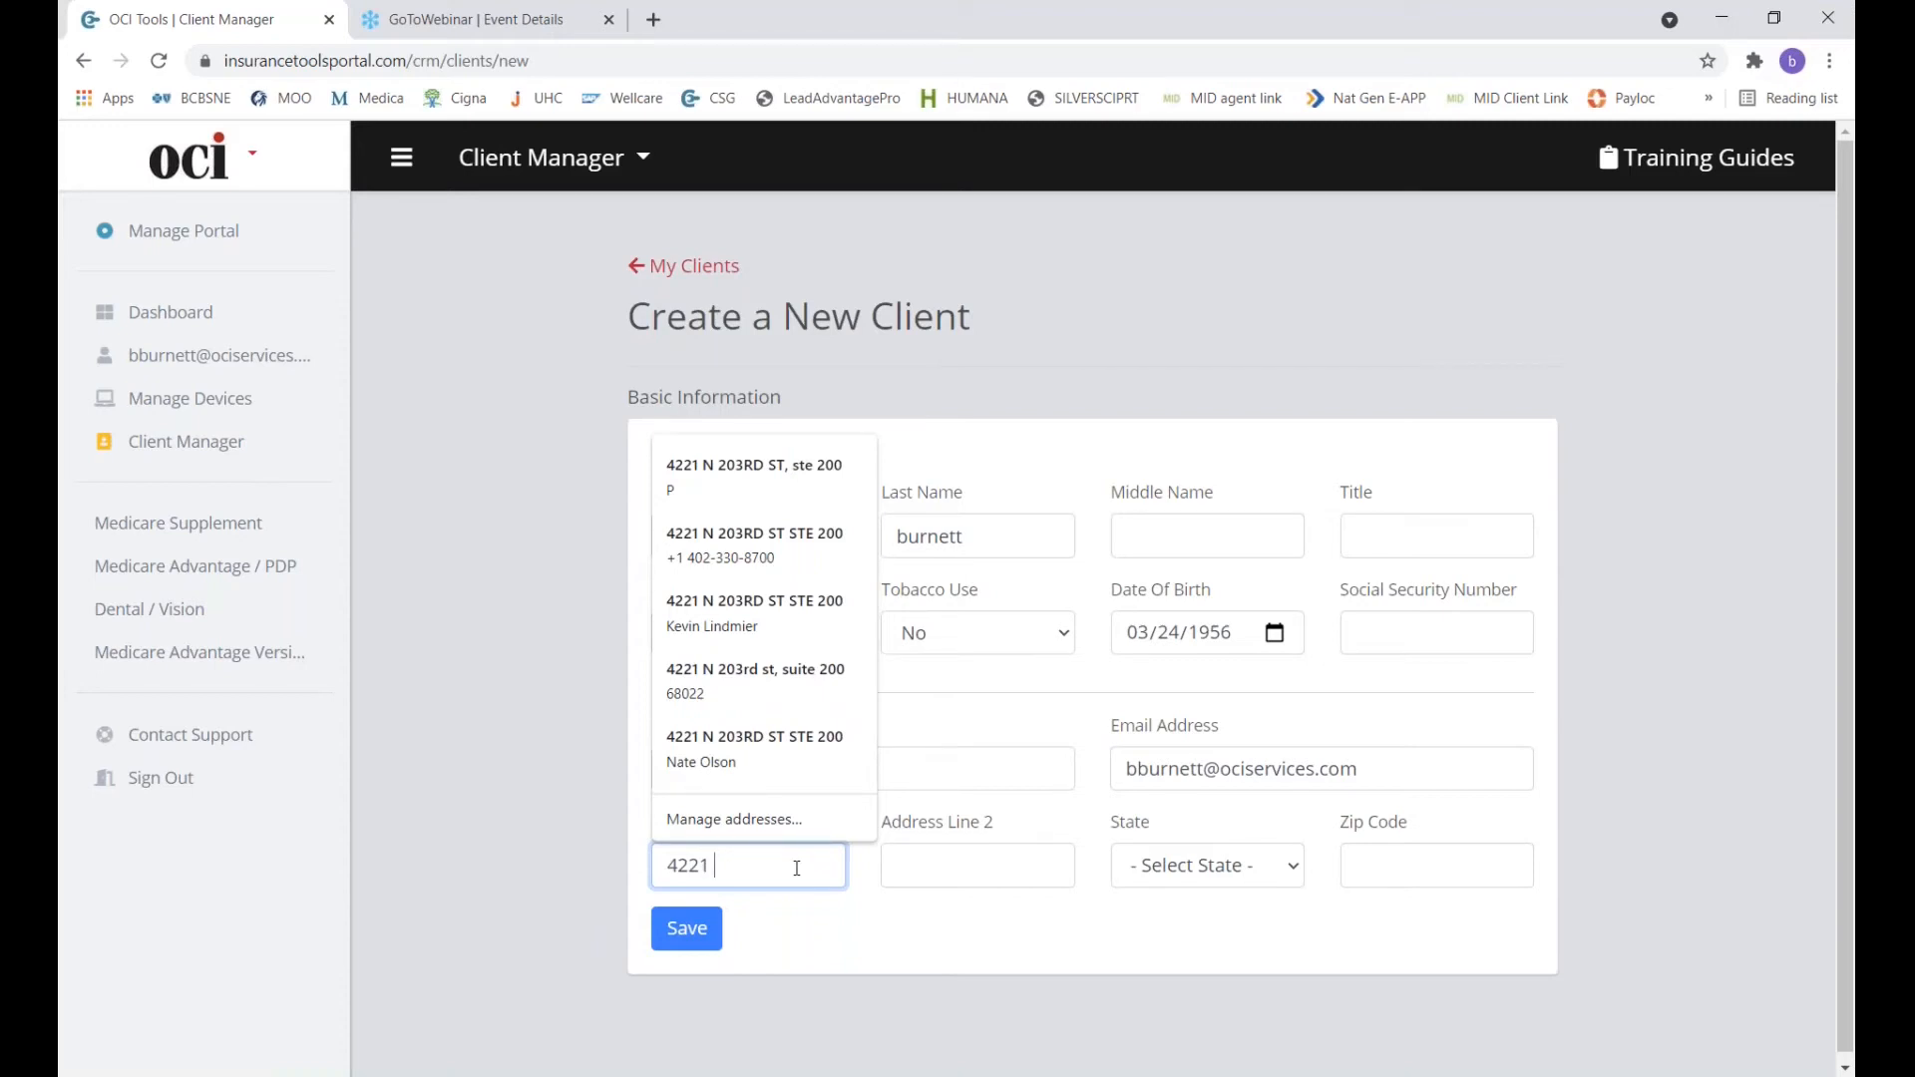
{"action": "left_click", "coordinate": [1193, 866]}
{"action": "key", "text": "n"}
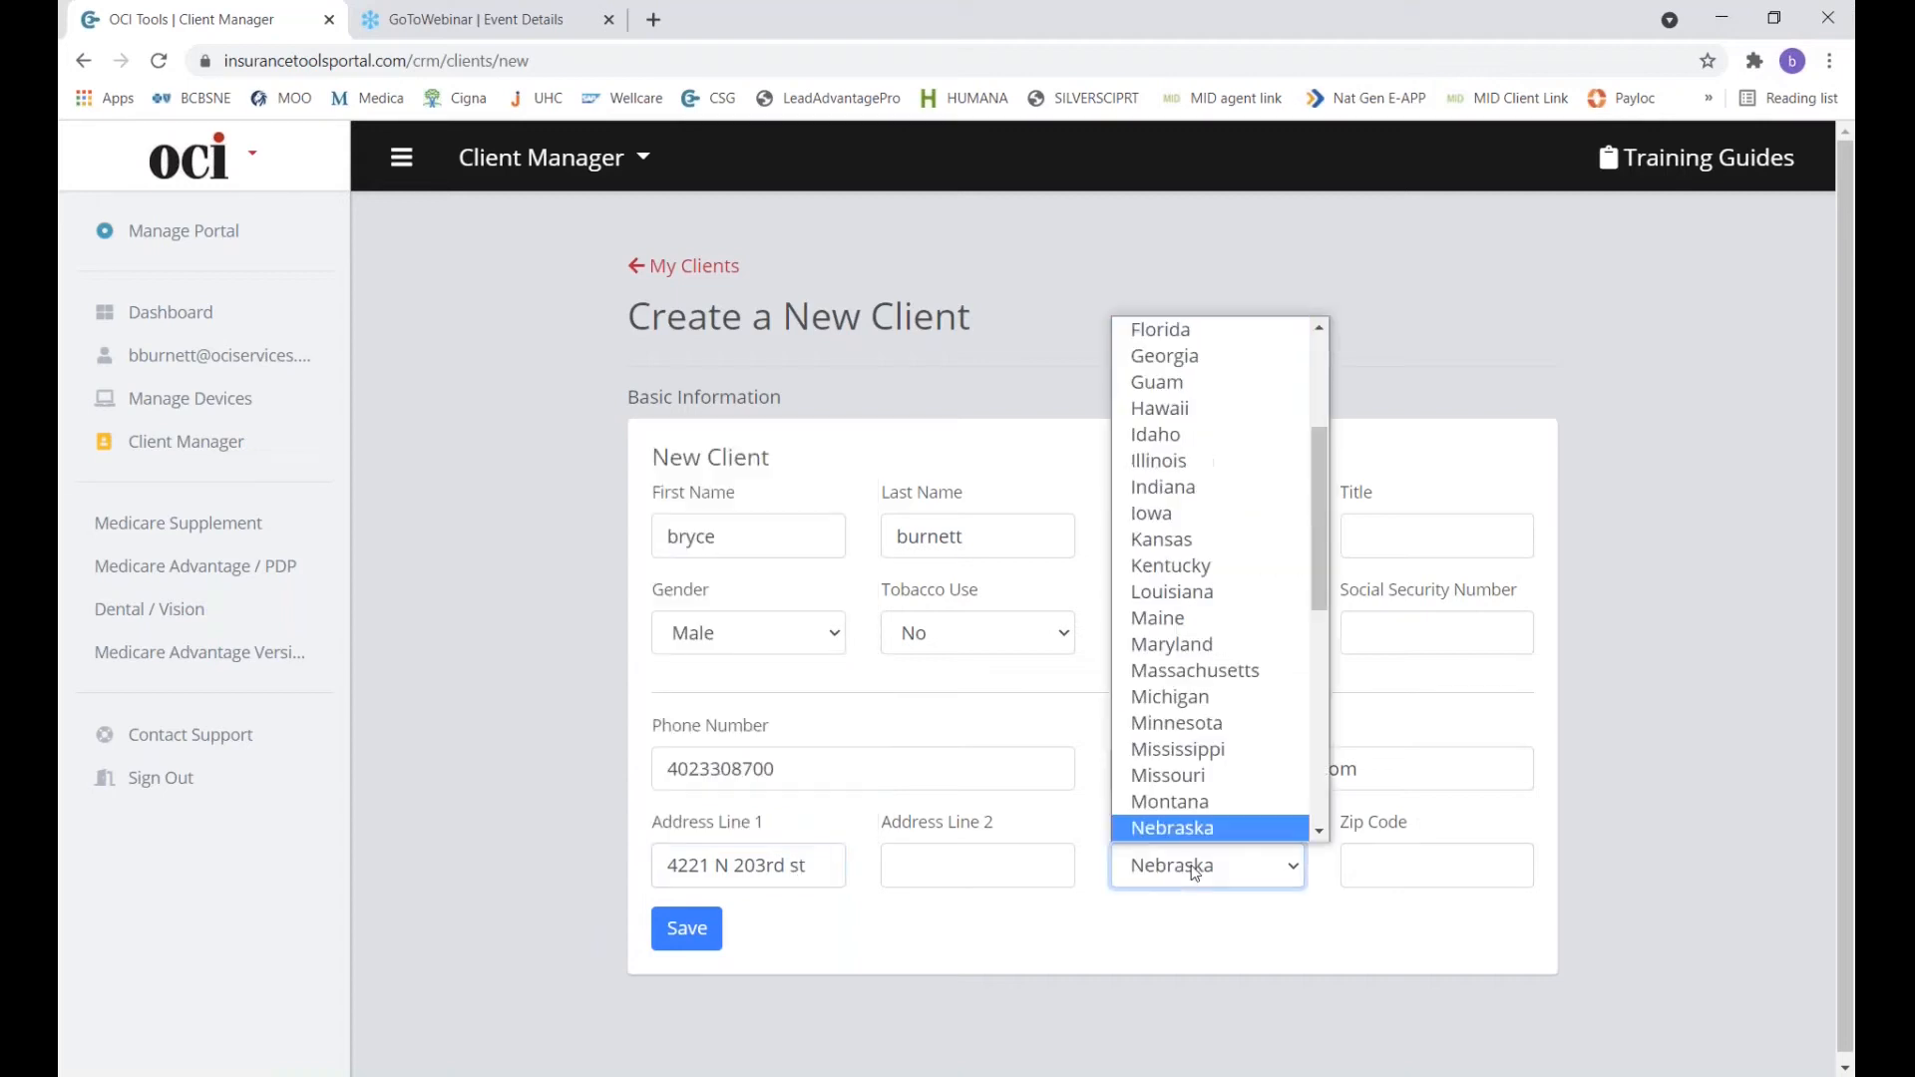
{"action": "key", "text": "Return"}
{"action": "left_click", "coordinate": [1386, 874]}
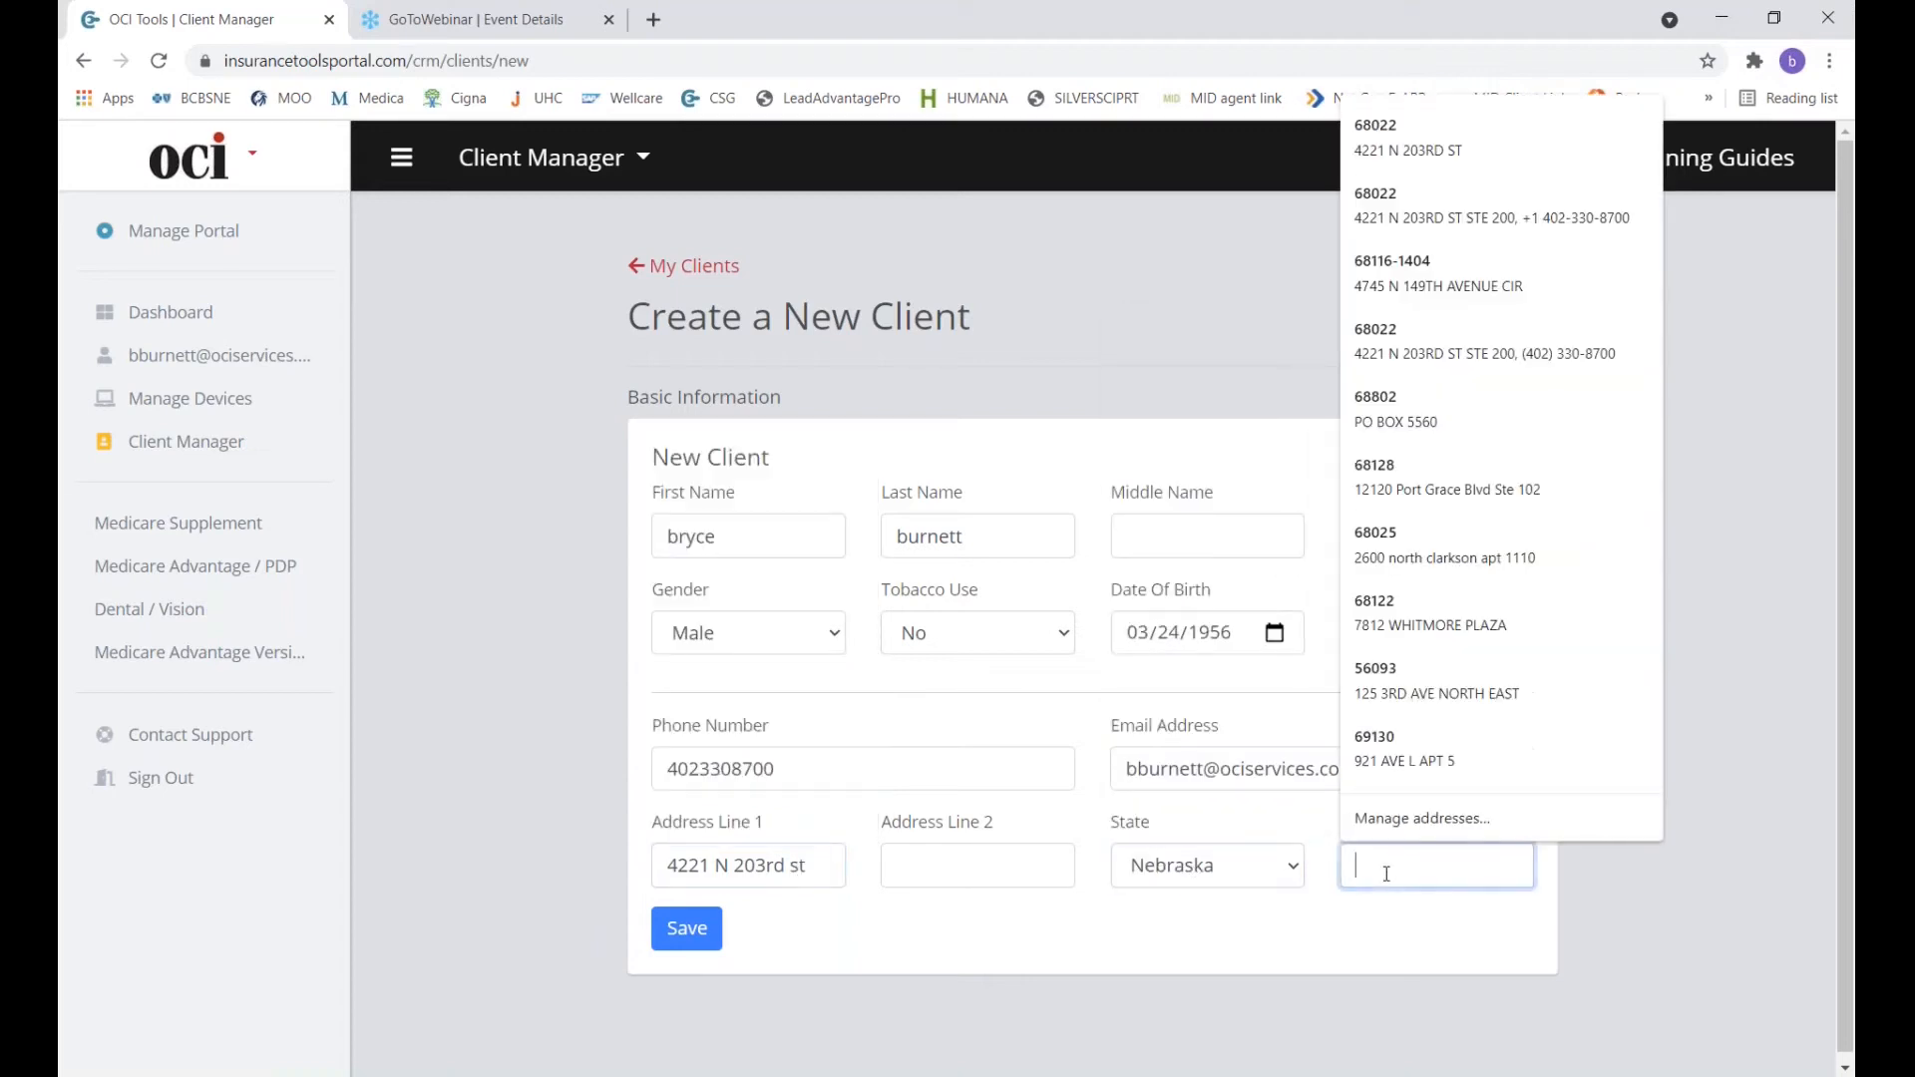
{"action": "type", "text": "68"}
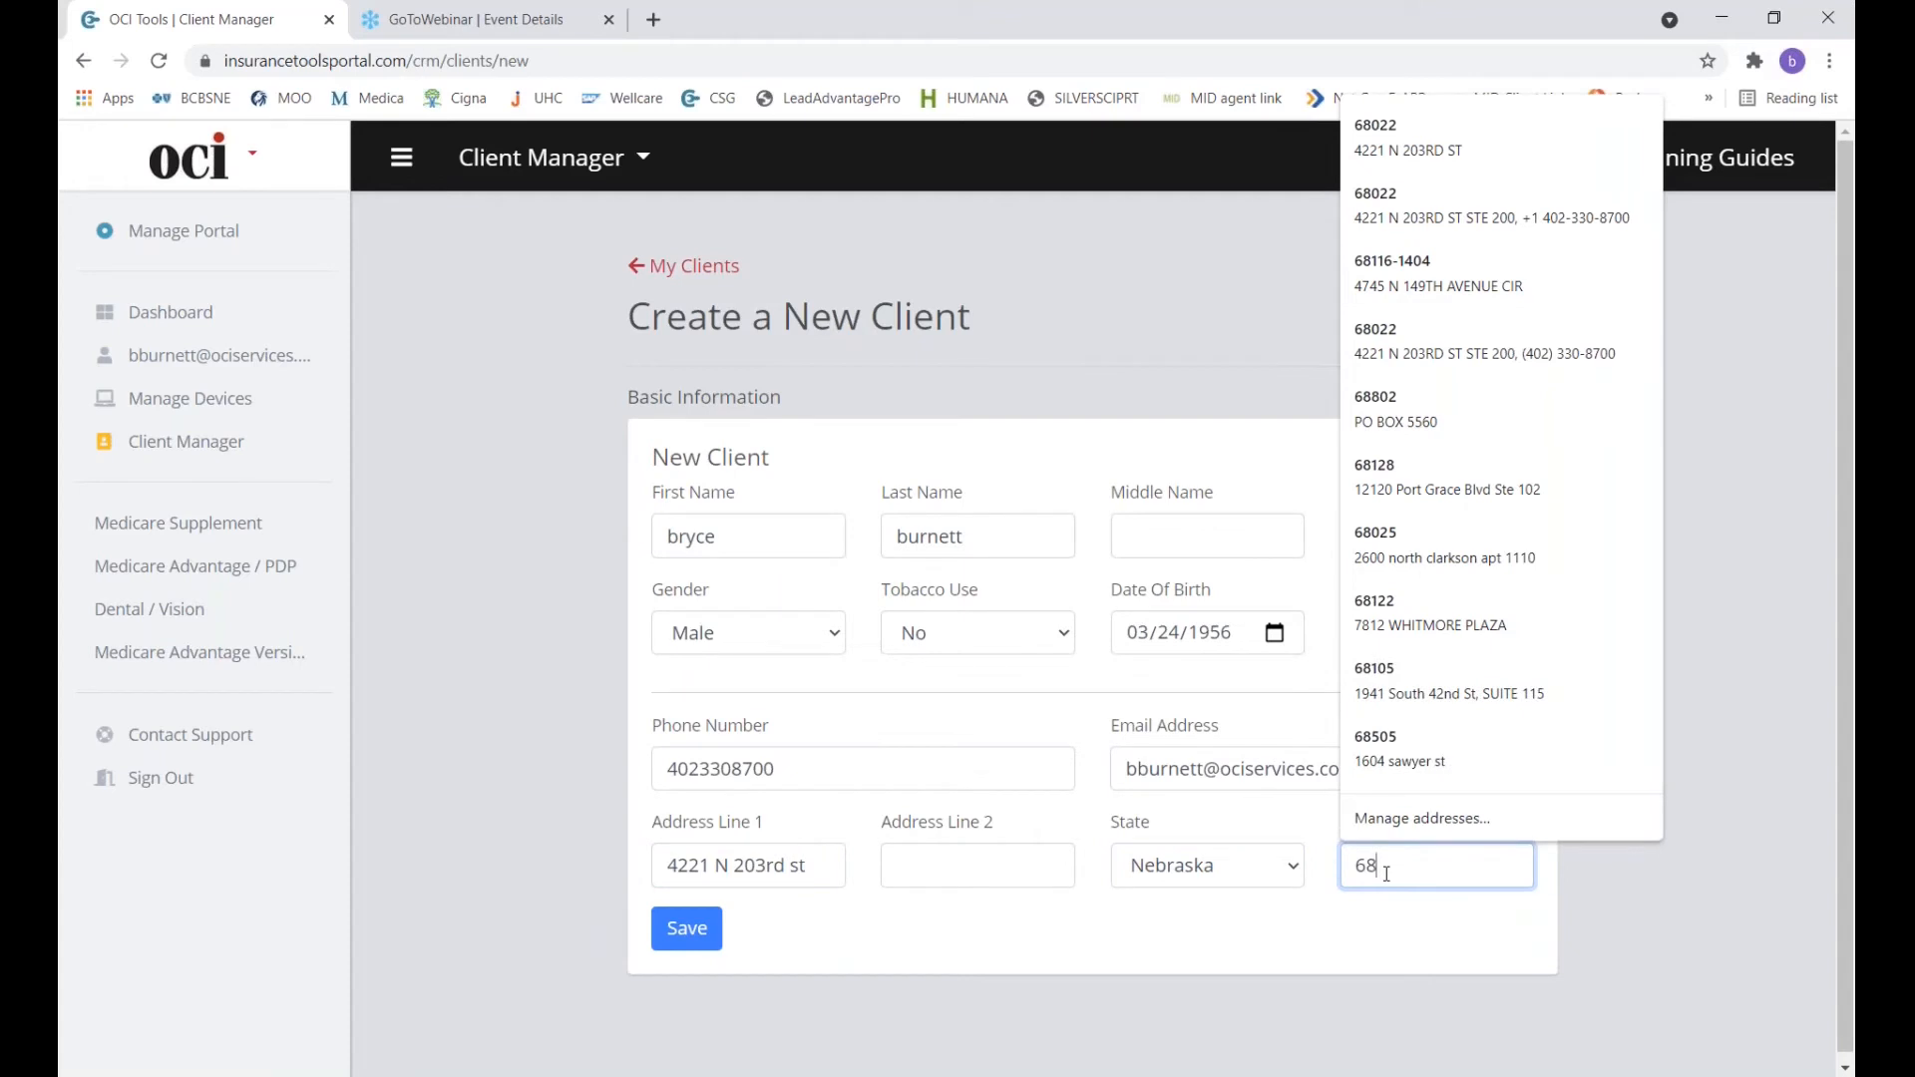
{"action": "type", "text": "1"}
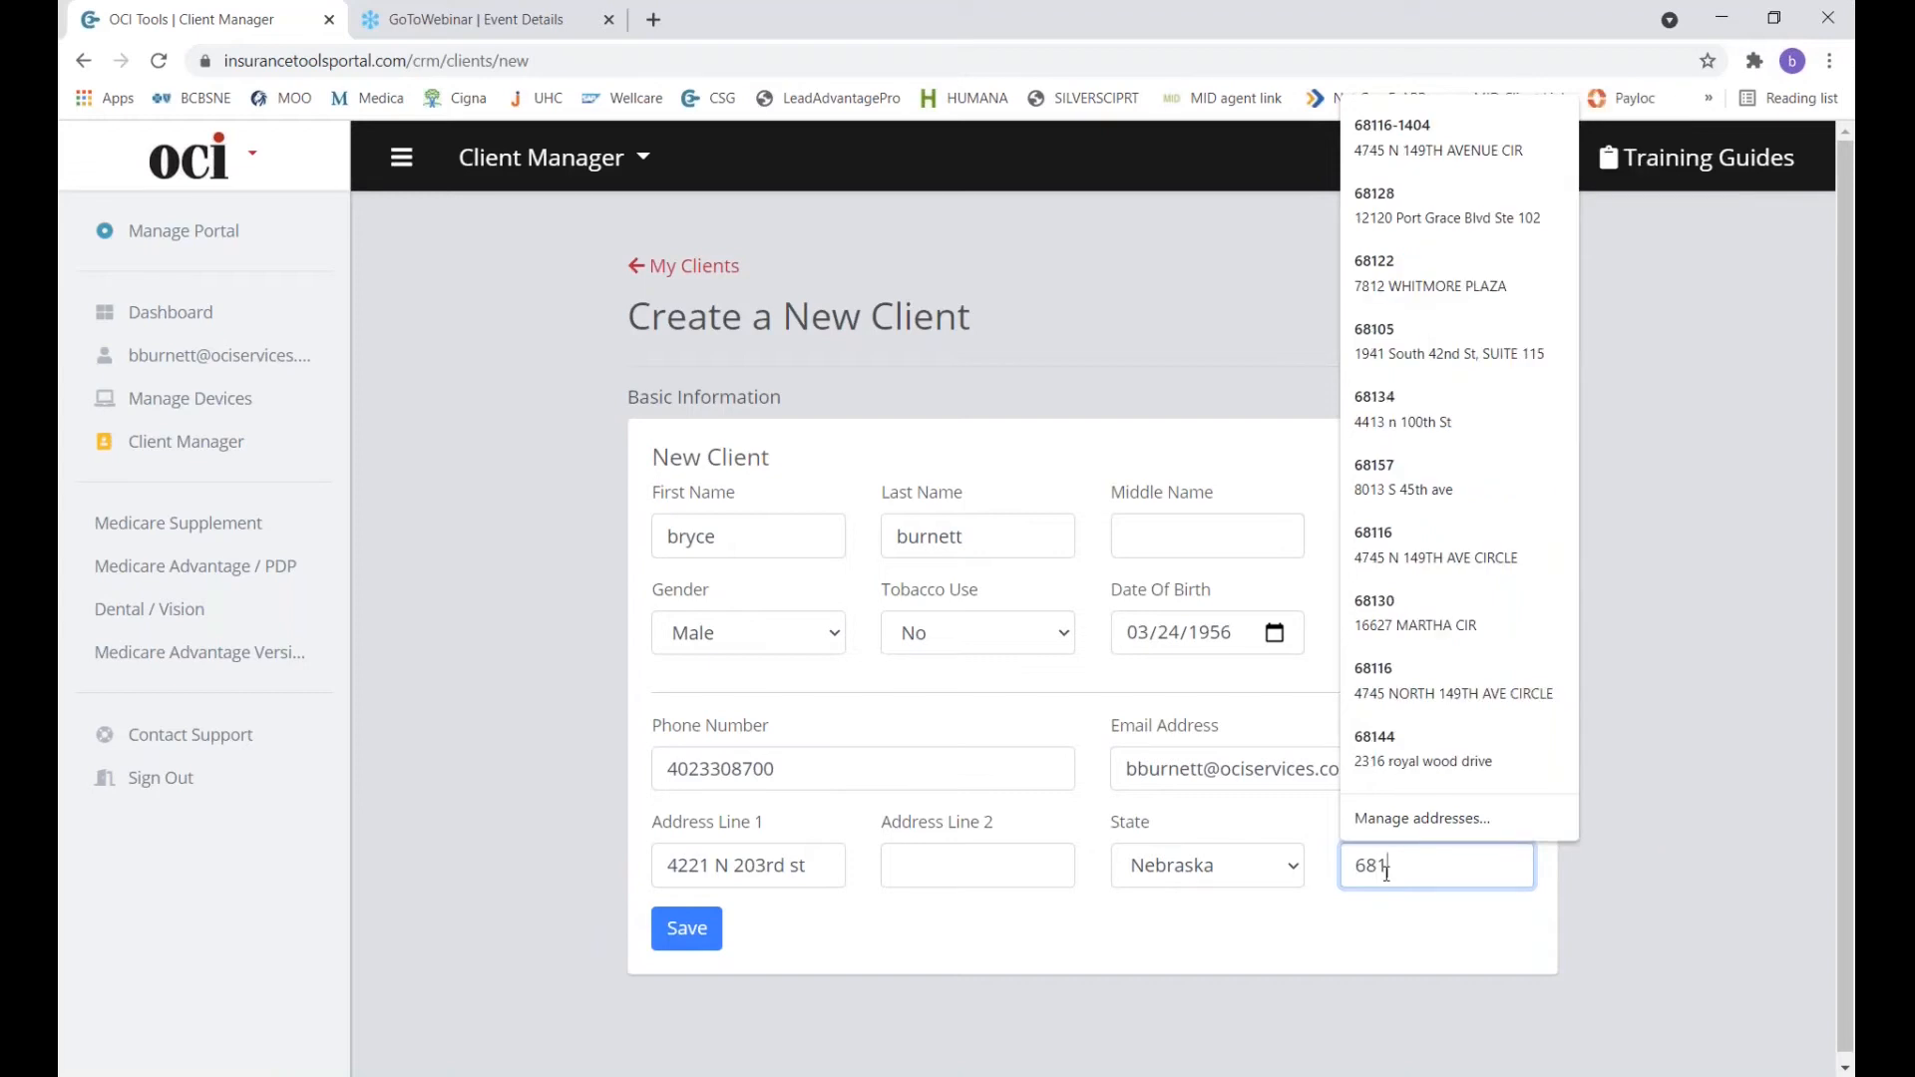
{"action": "type", "text": "16"}
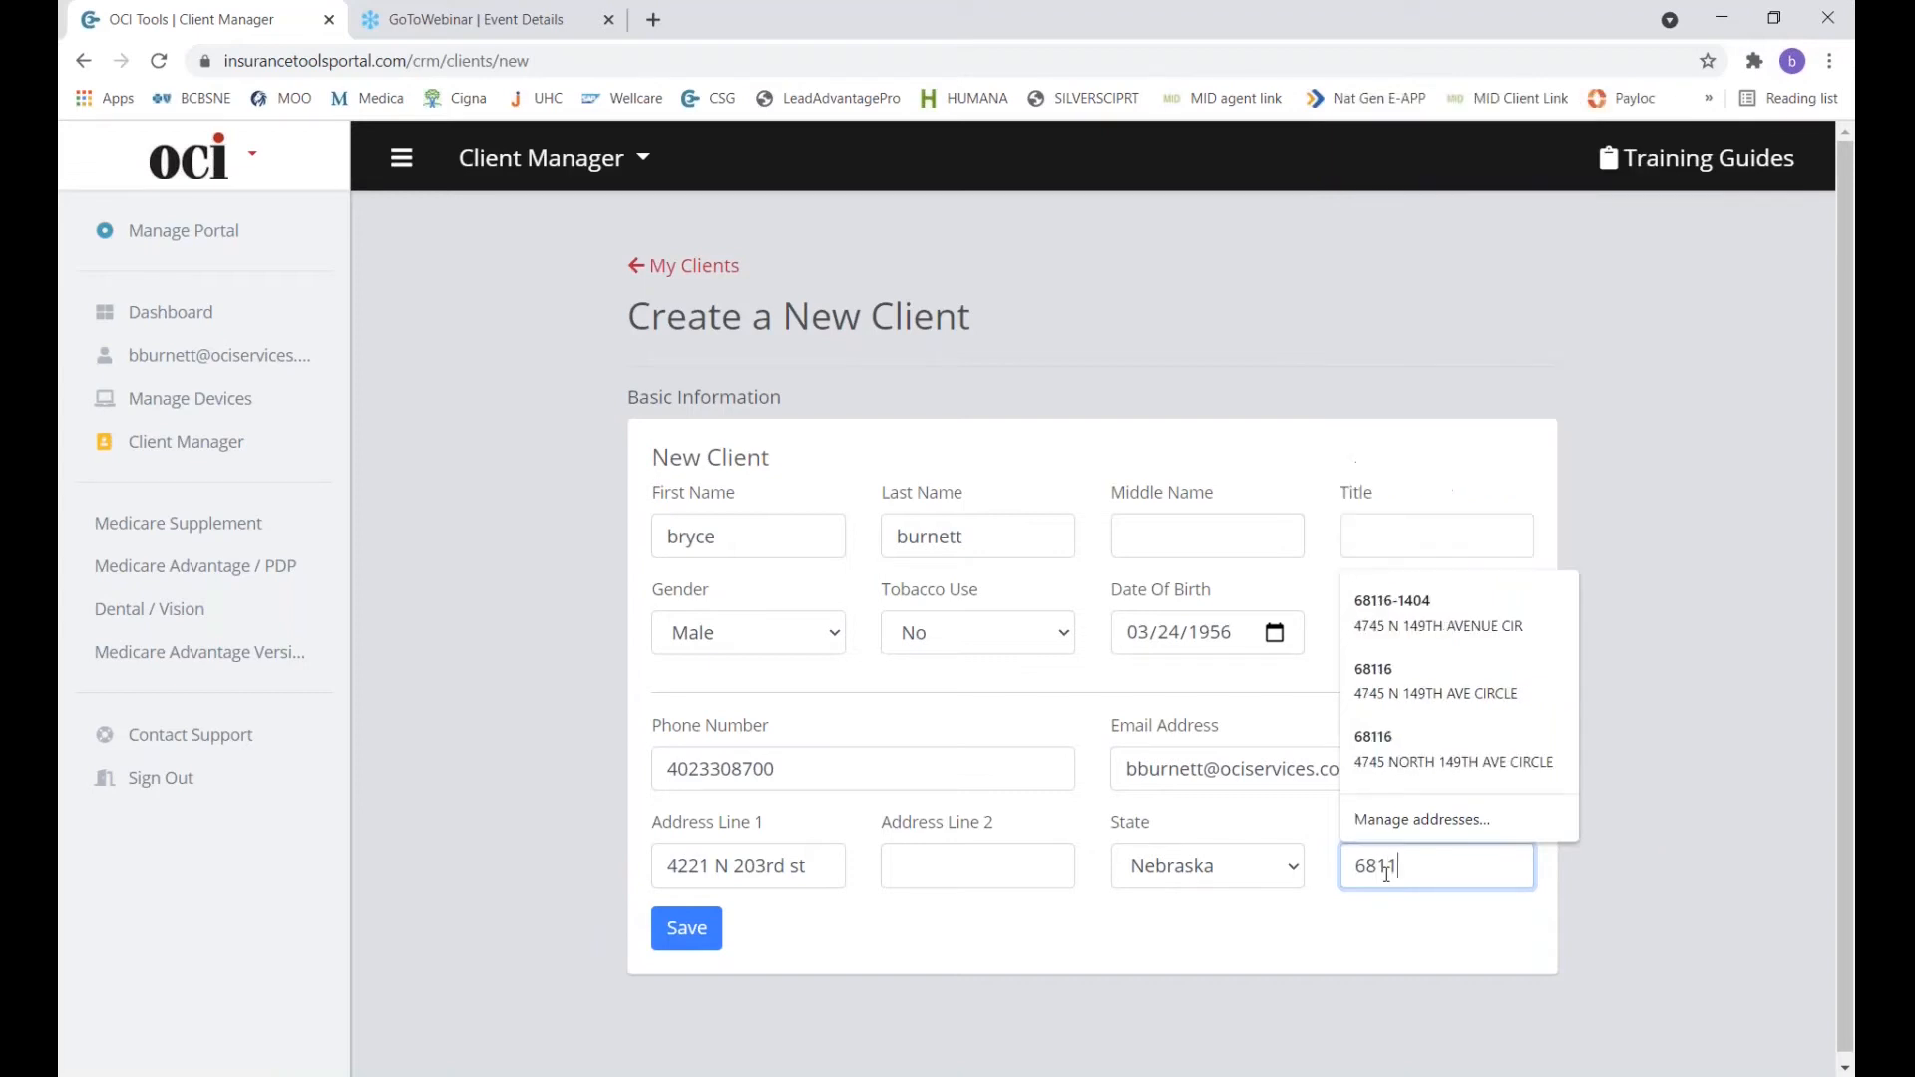
Save the new client and launch a Medicare Supplement quote for them.
{"action": "left_click", "coordinate": [706, 931]}
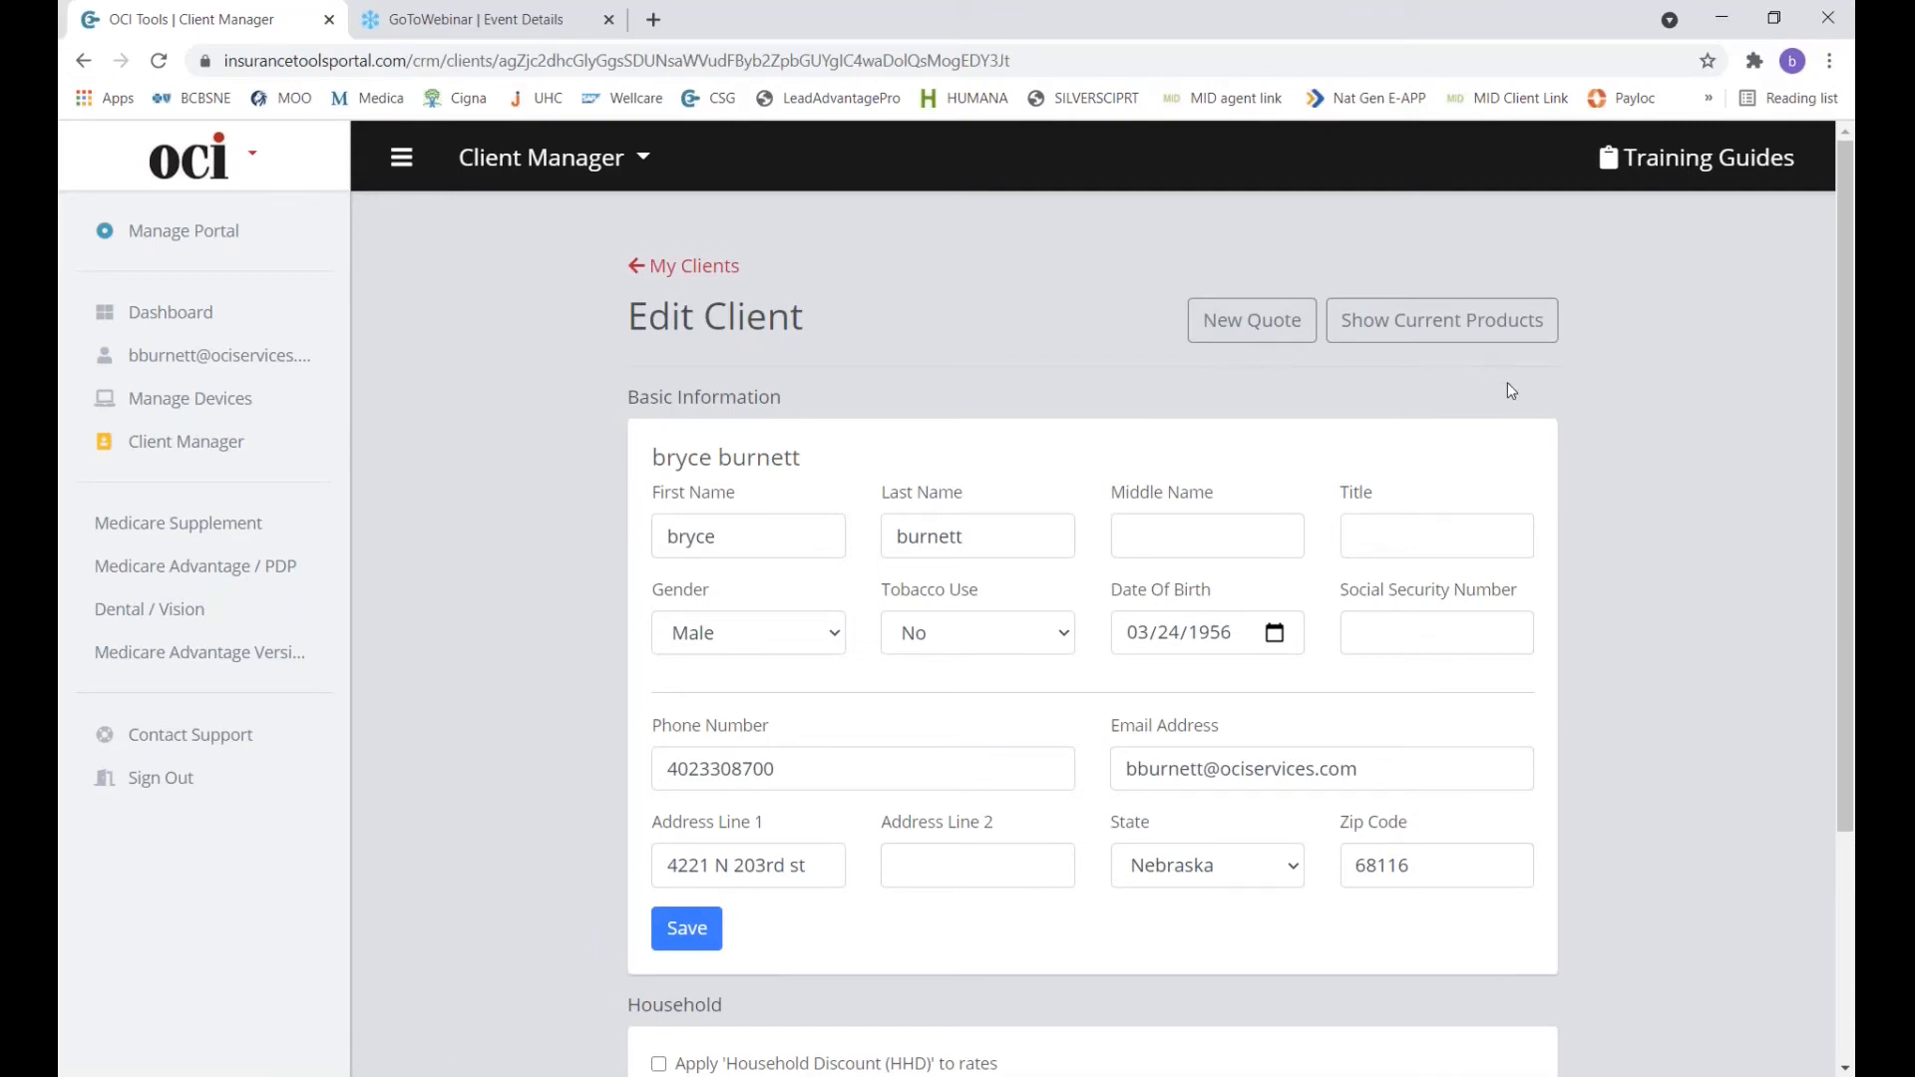
{"action": "scroll", "coordinate": [1149, 372], "scroll_direction": "down", "scroll_amount": 1}
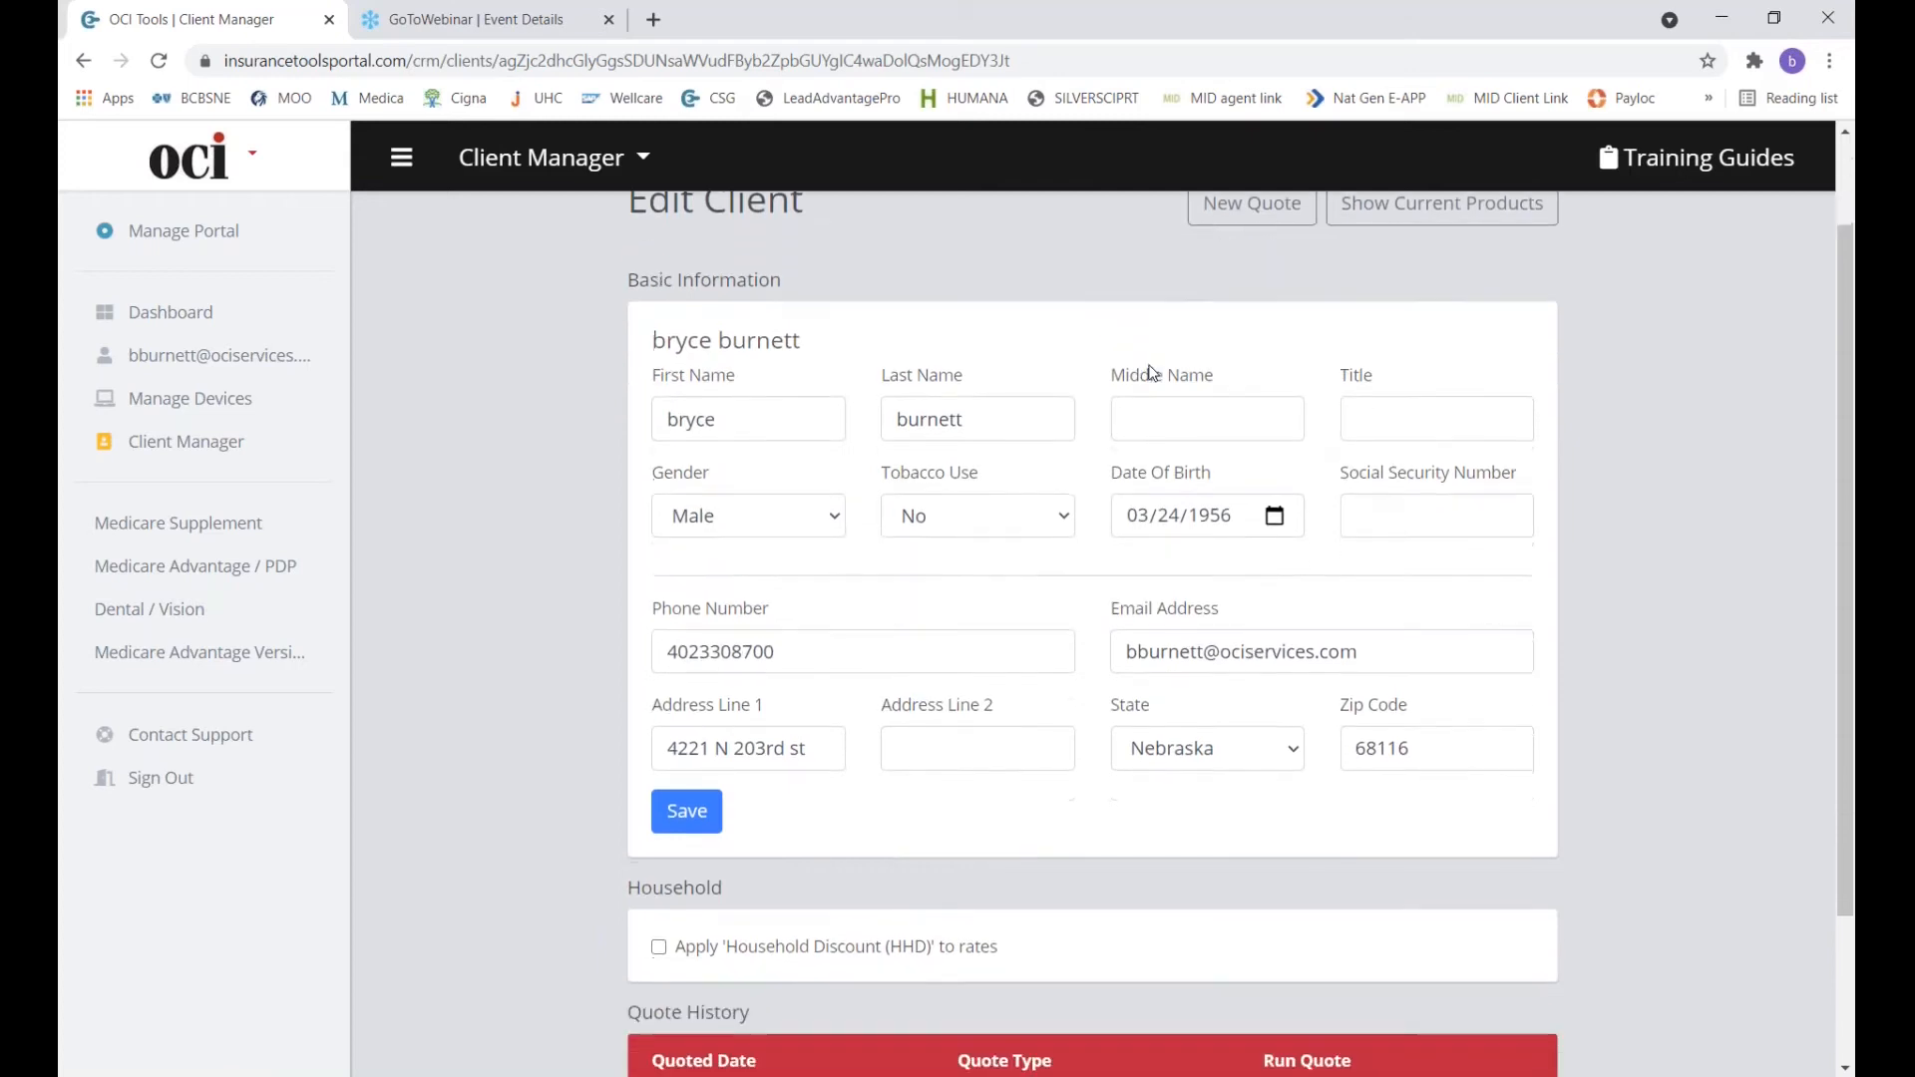
{"action": "scroll", "coordinate": [1148, 372], "scroll_direction": "up", "scroll_amount": 1}
{"action": "left_click", "coordinate": [1255, 316]}
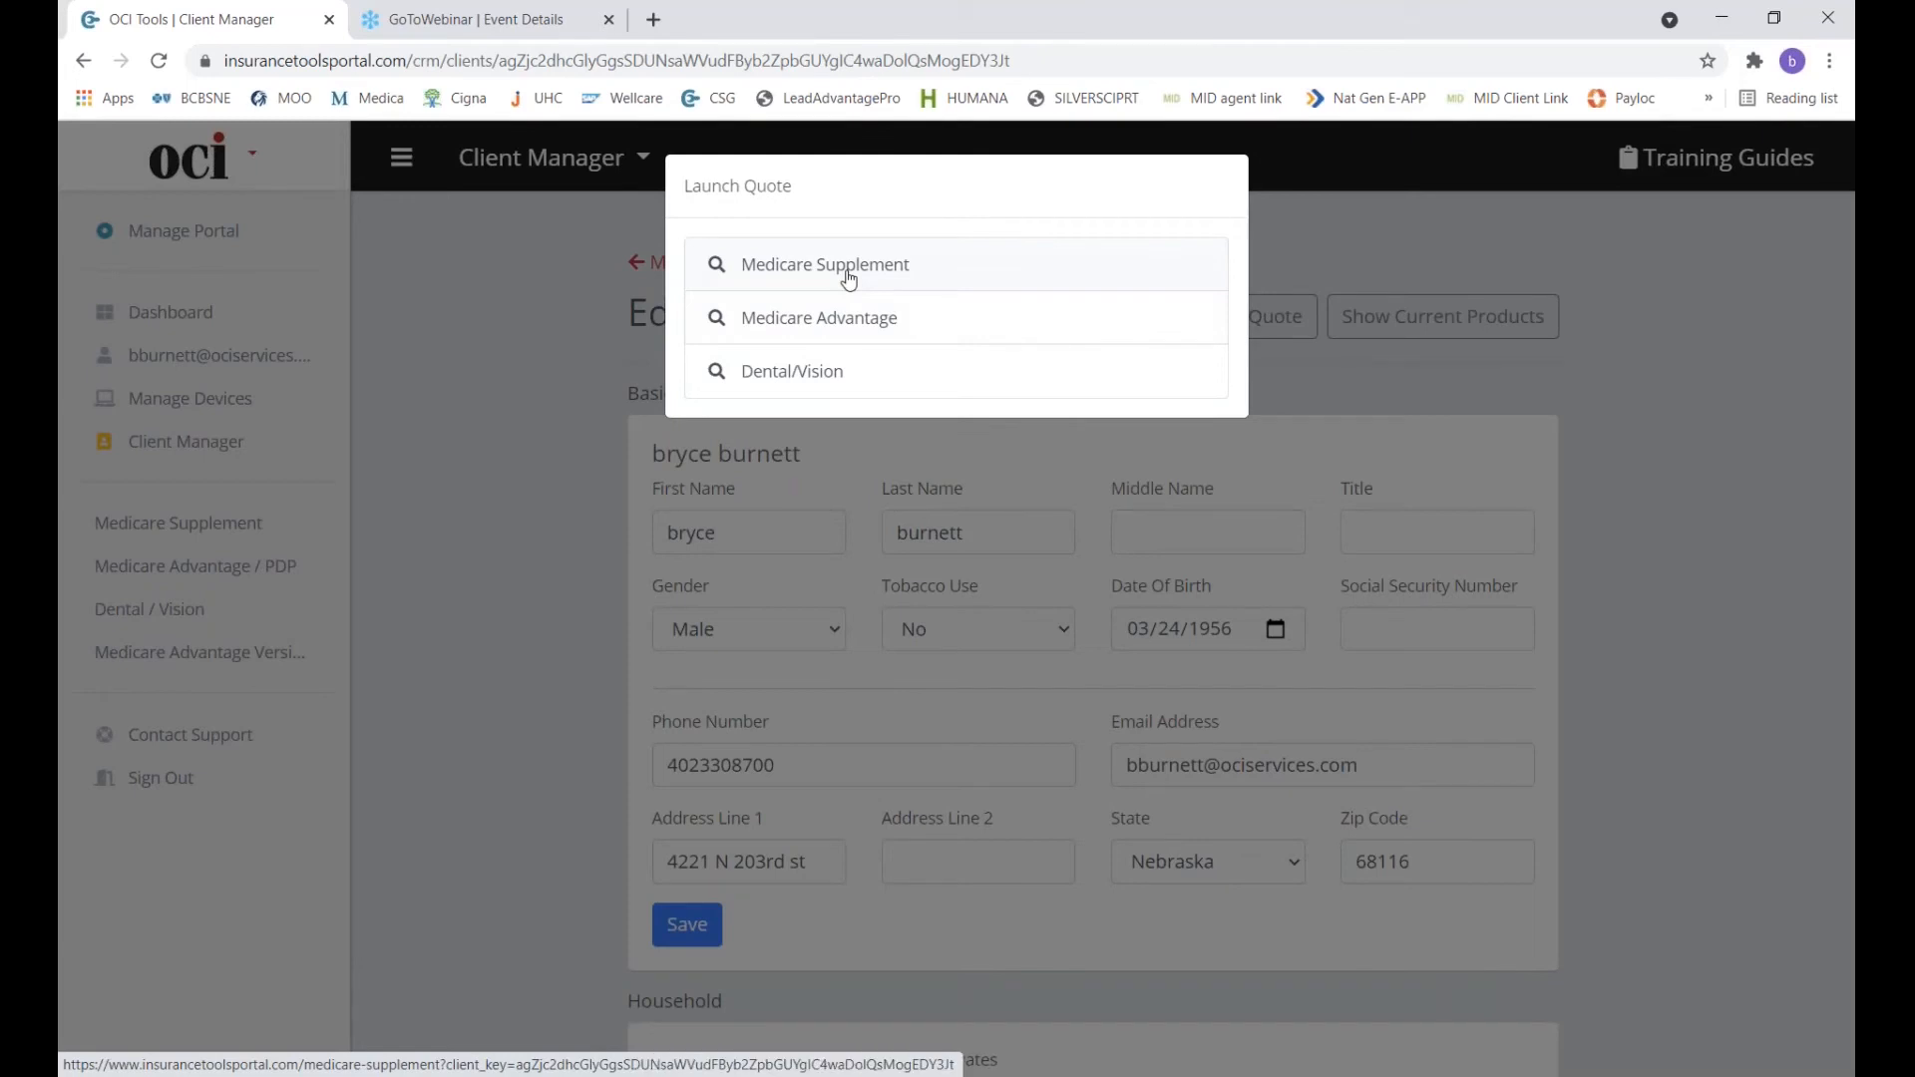
{"action": "left_click", "coordinate": [848, 279]}
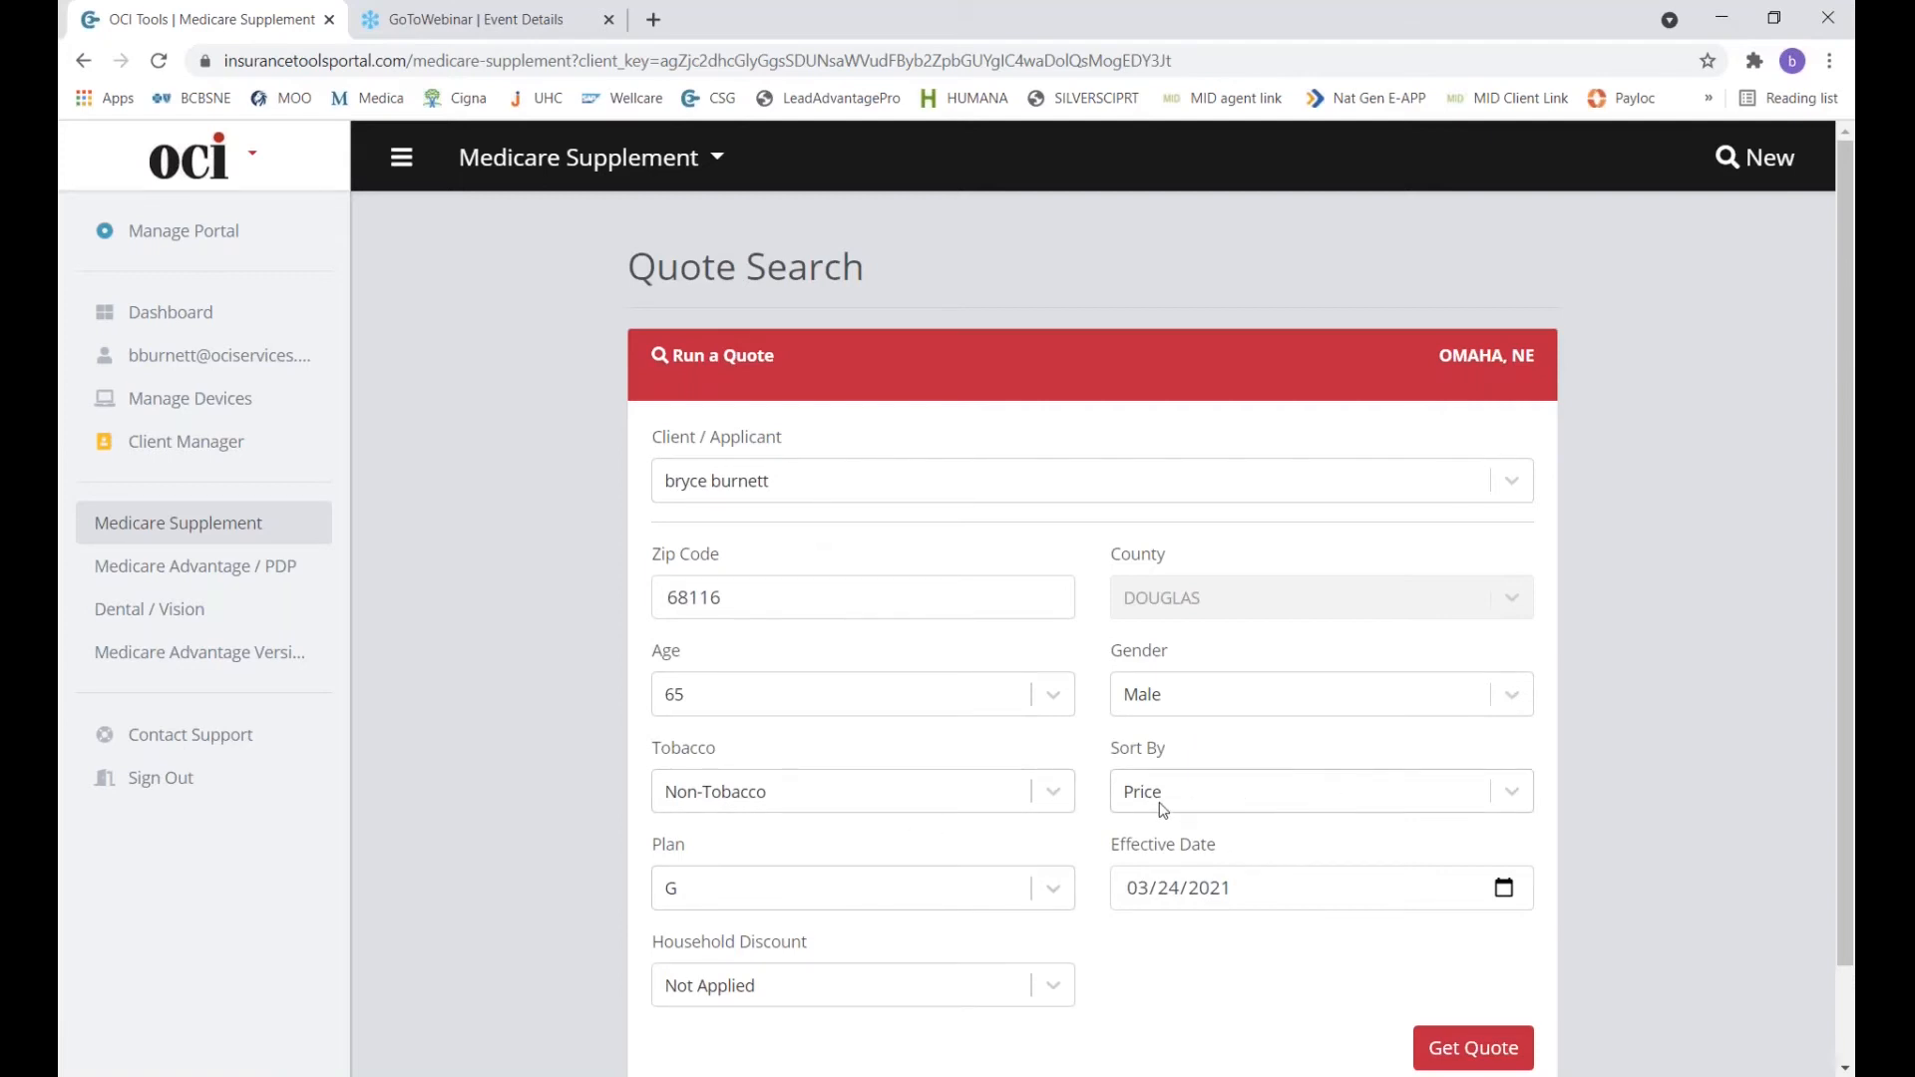
Set the effective date to 04/01/2021, apply the household discount, and run the supplement quote.
{"action": "scroll", "coordinate": [1160, 806], "scroll_direction": "down", "scroll_amount": 1}
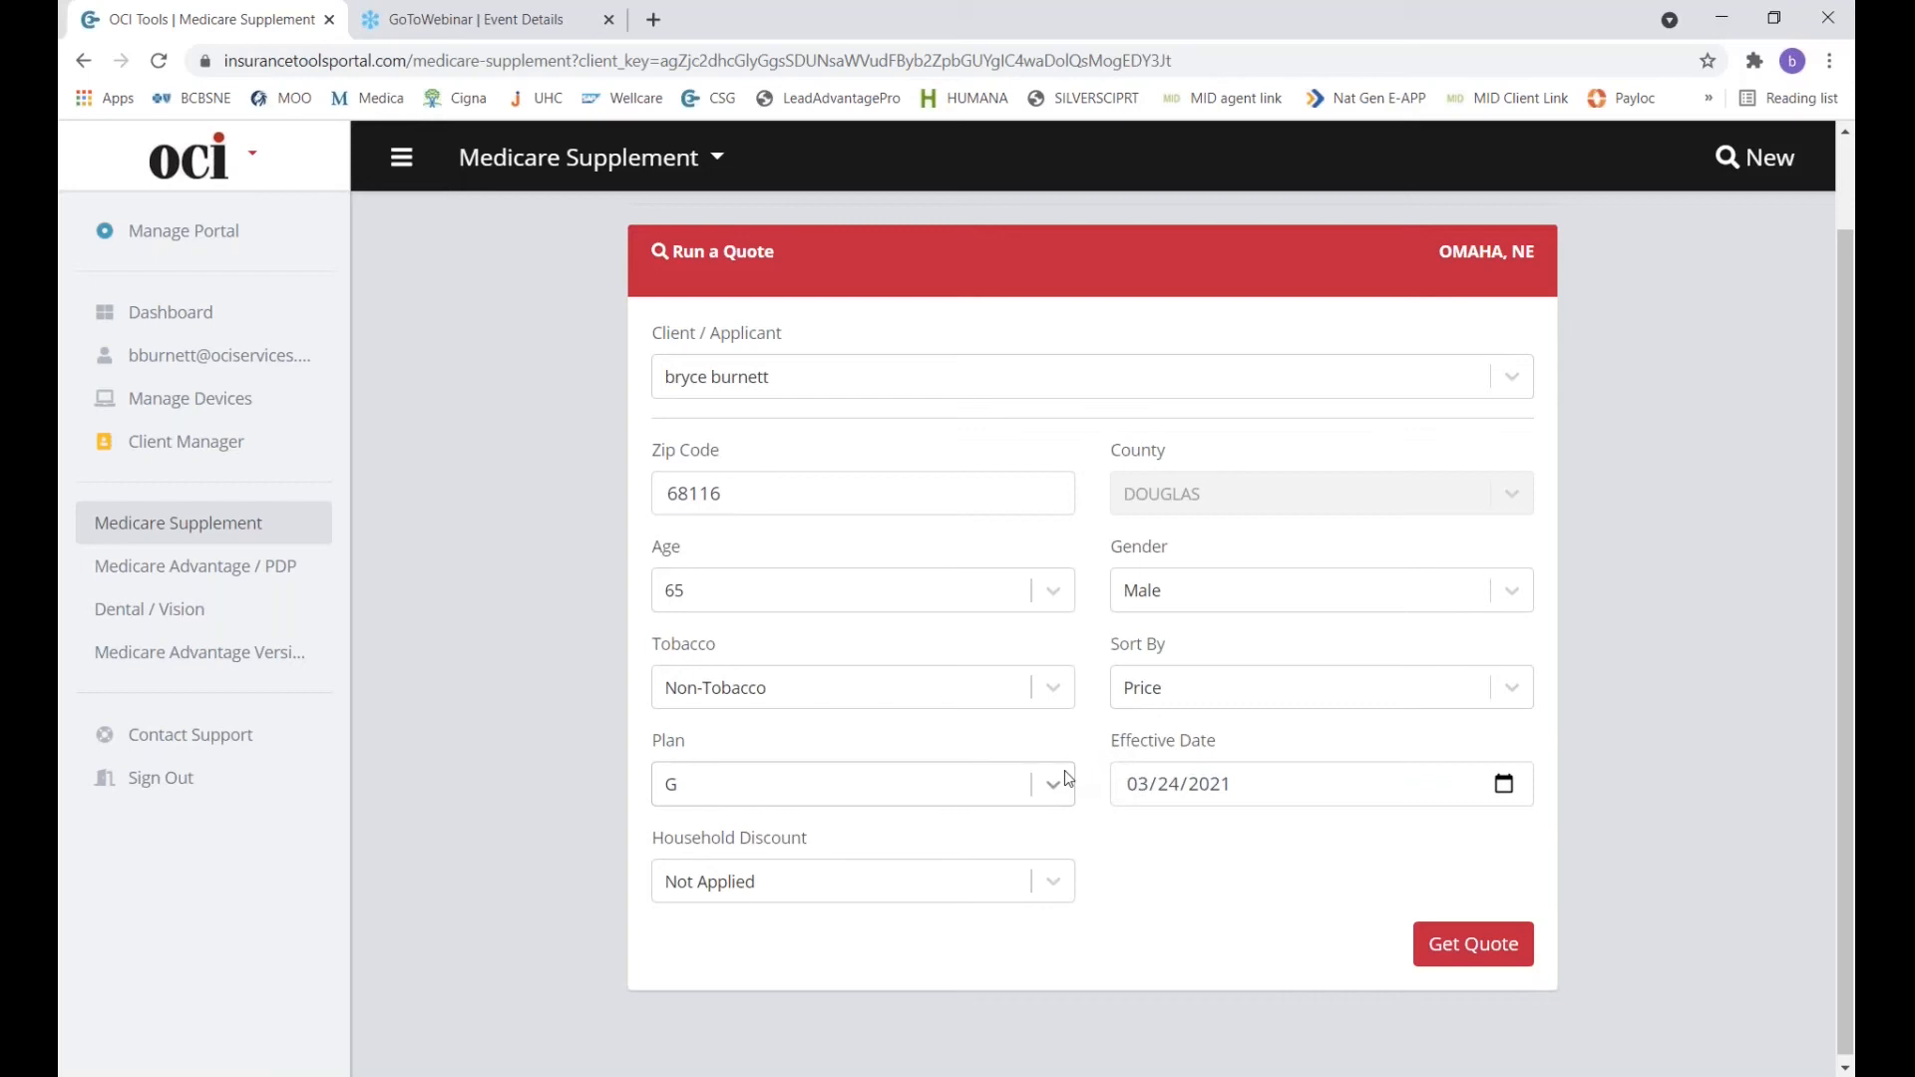
{"action": "left_click", "coordinate": [1503, 784]}
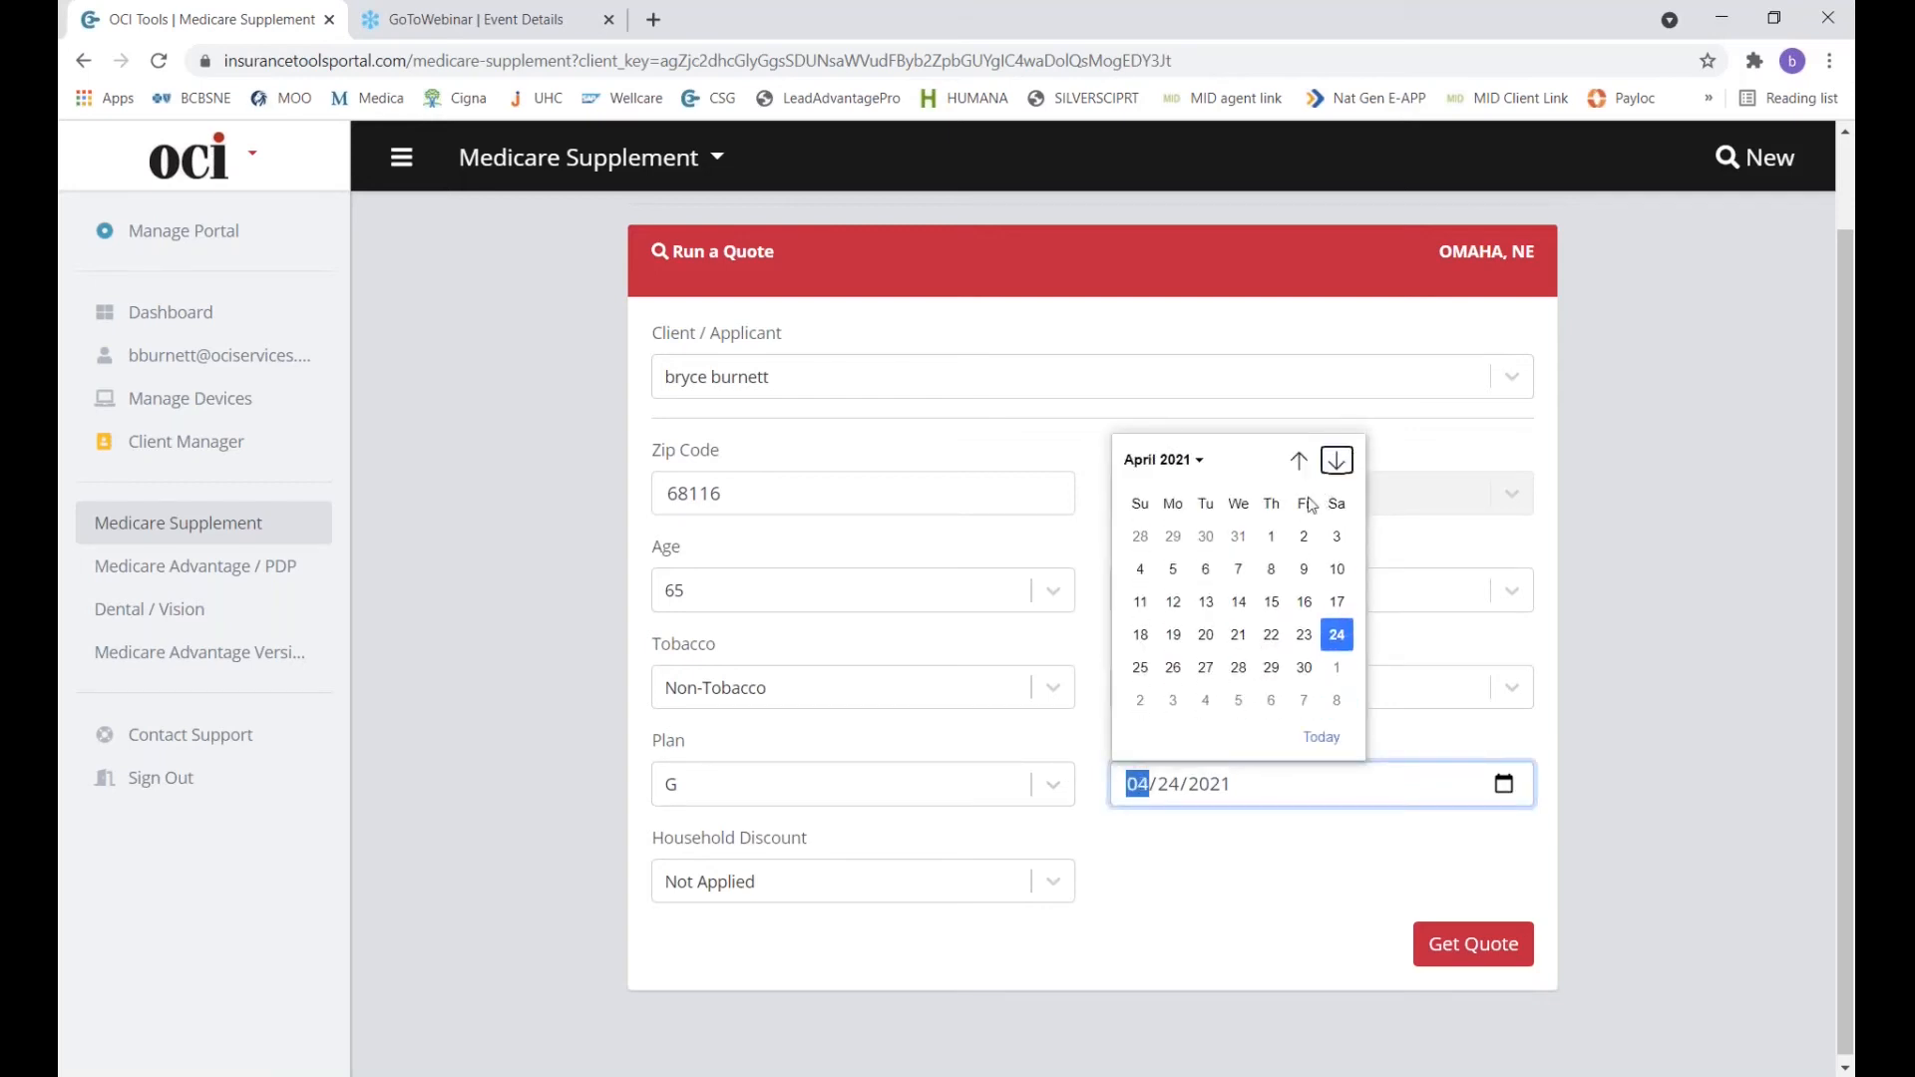
{"action": "left_click", "coordinate": [1273, 531]}
{"action": "left_click", "coordinate": [1042, 884]}
{"action": "left_click", "coordinate": [893, 998]}
{"action": "left_click", "coordinate": [1461, 961]}
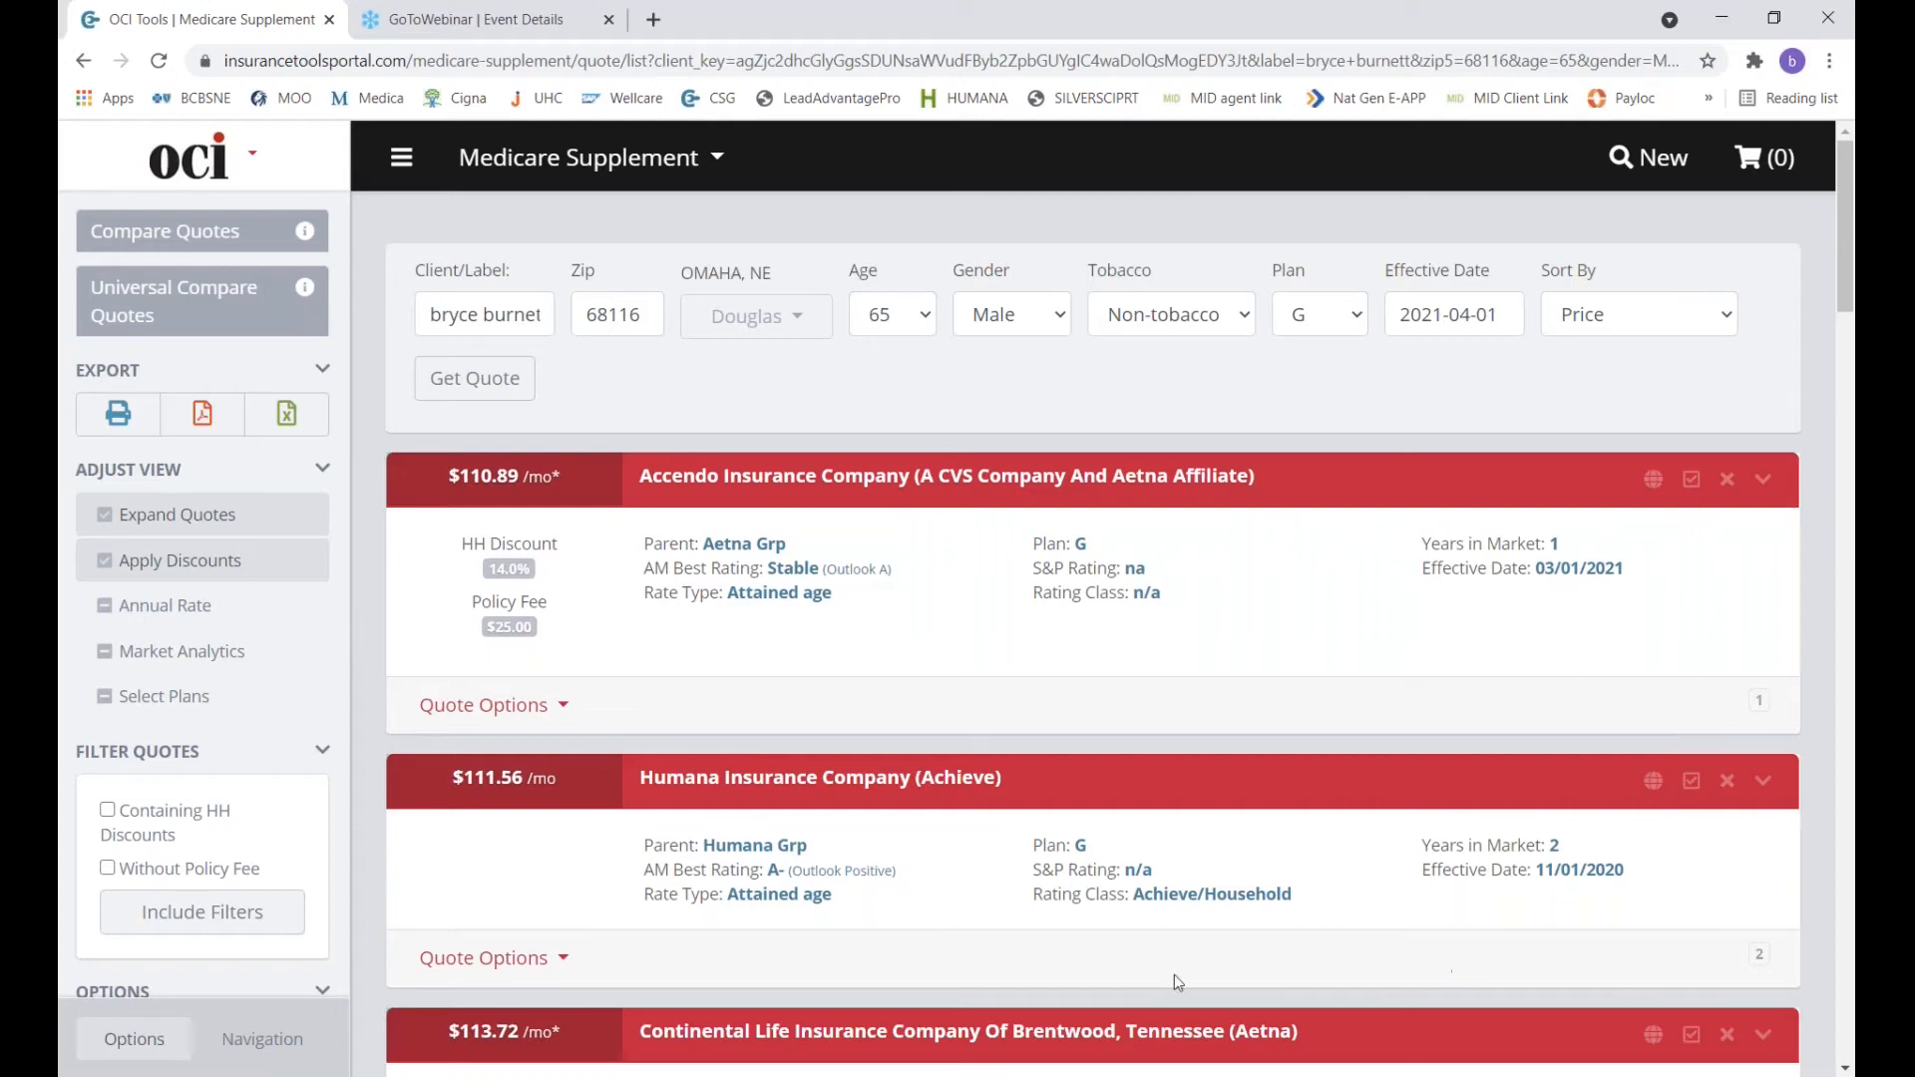
Return from the Plan G quote results to the Dashboard.
{"action": "left_click", "coordinate": [401, 162]}
{"action": "mouse_move", "coordinate": [401, 160]}
{"action": "left_click", "coordinate": [302, 227]}
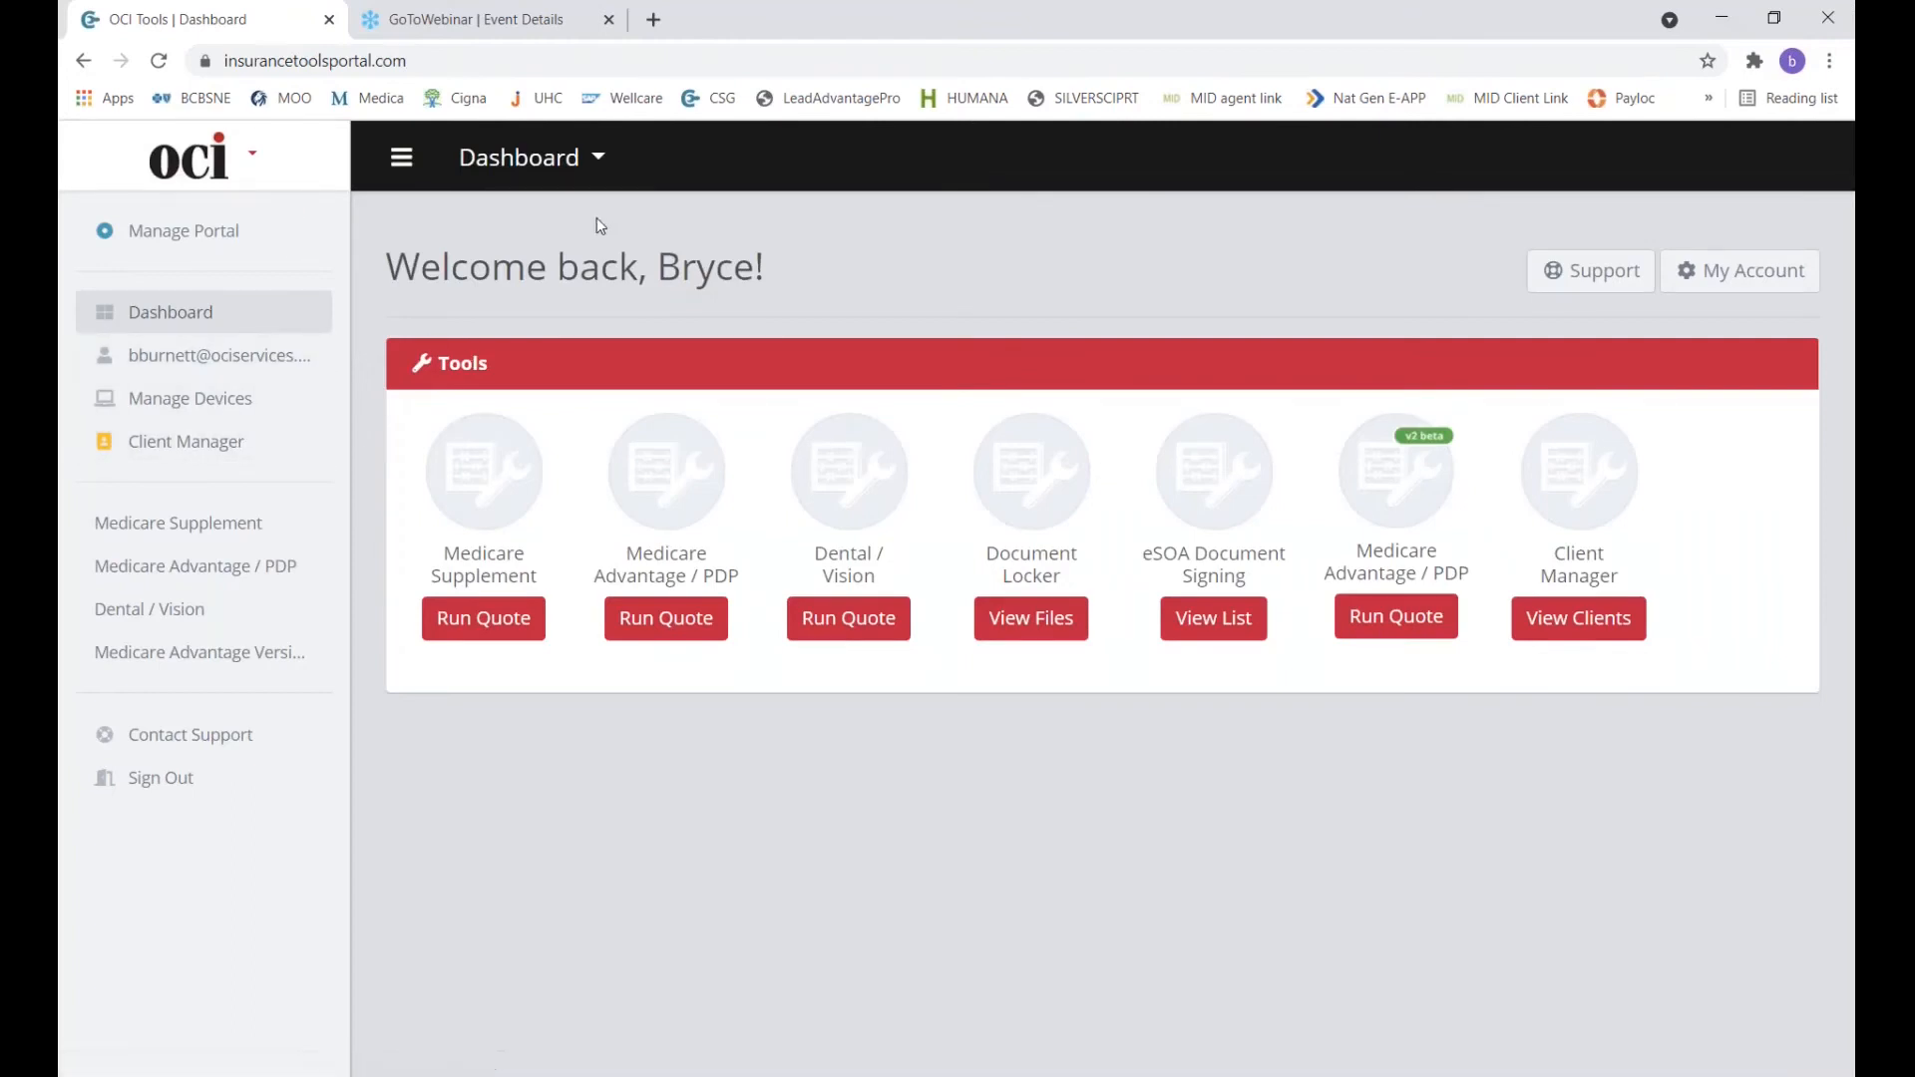
Reopen the saved client's Edit Client record and start a new quote for them.
{"action": "left_click", "coordinate": [1584, 615]}
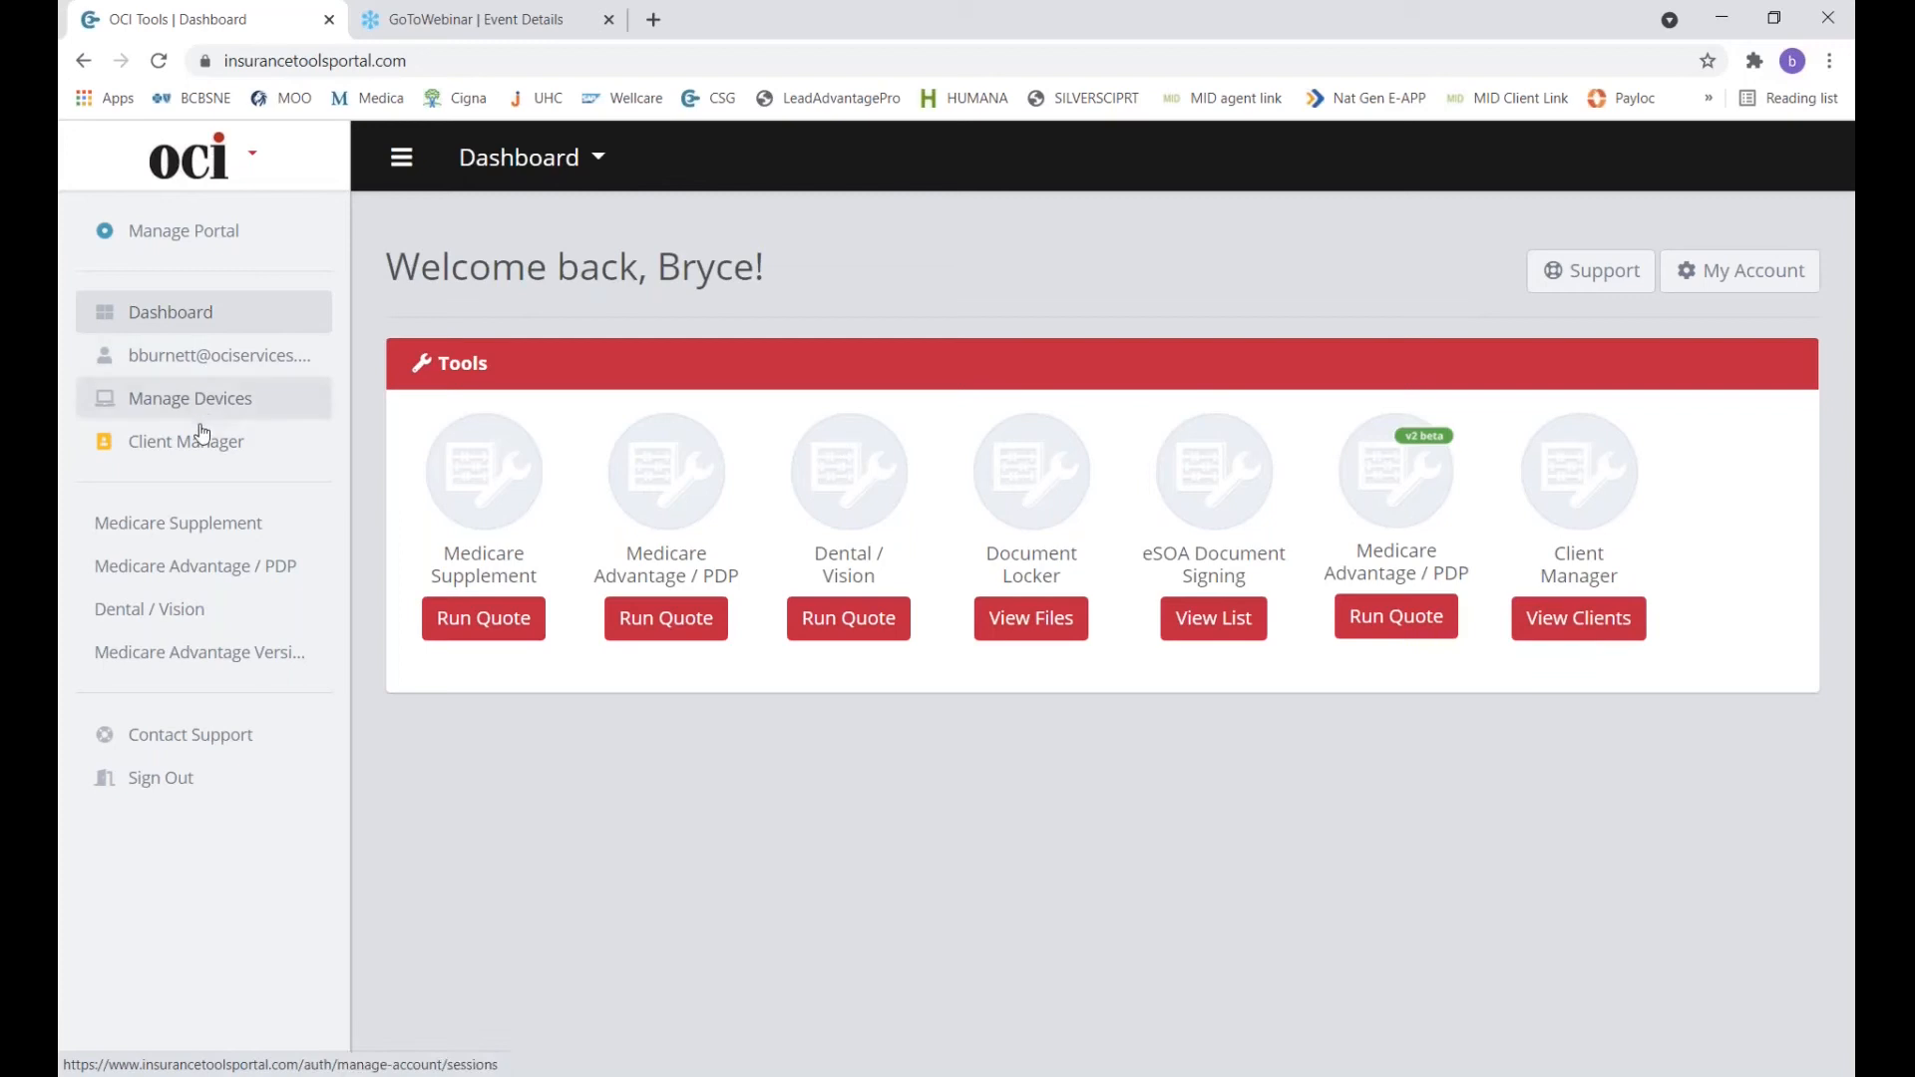
{"action": "left_click", "coordinate": [184, 451]}
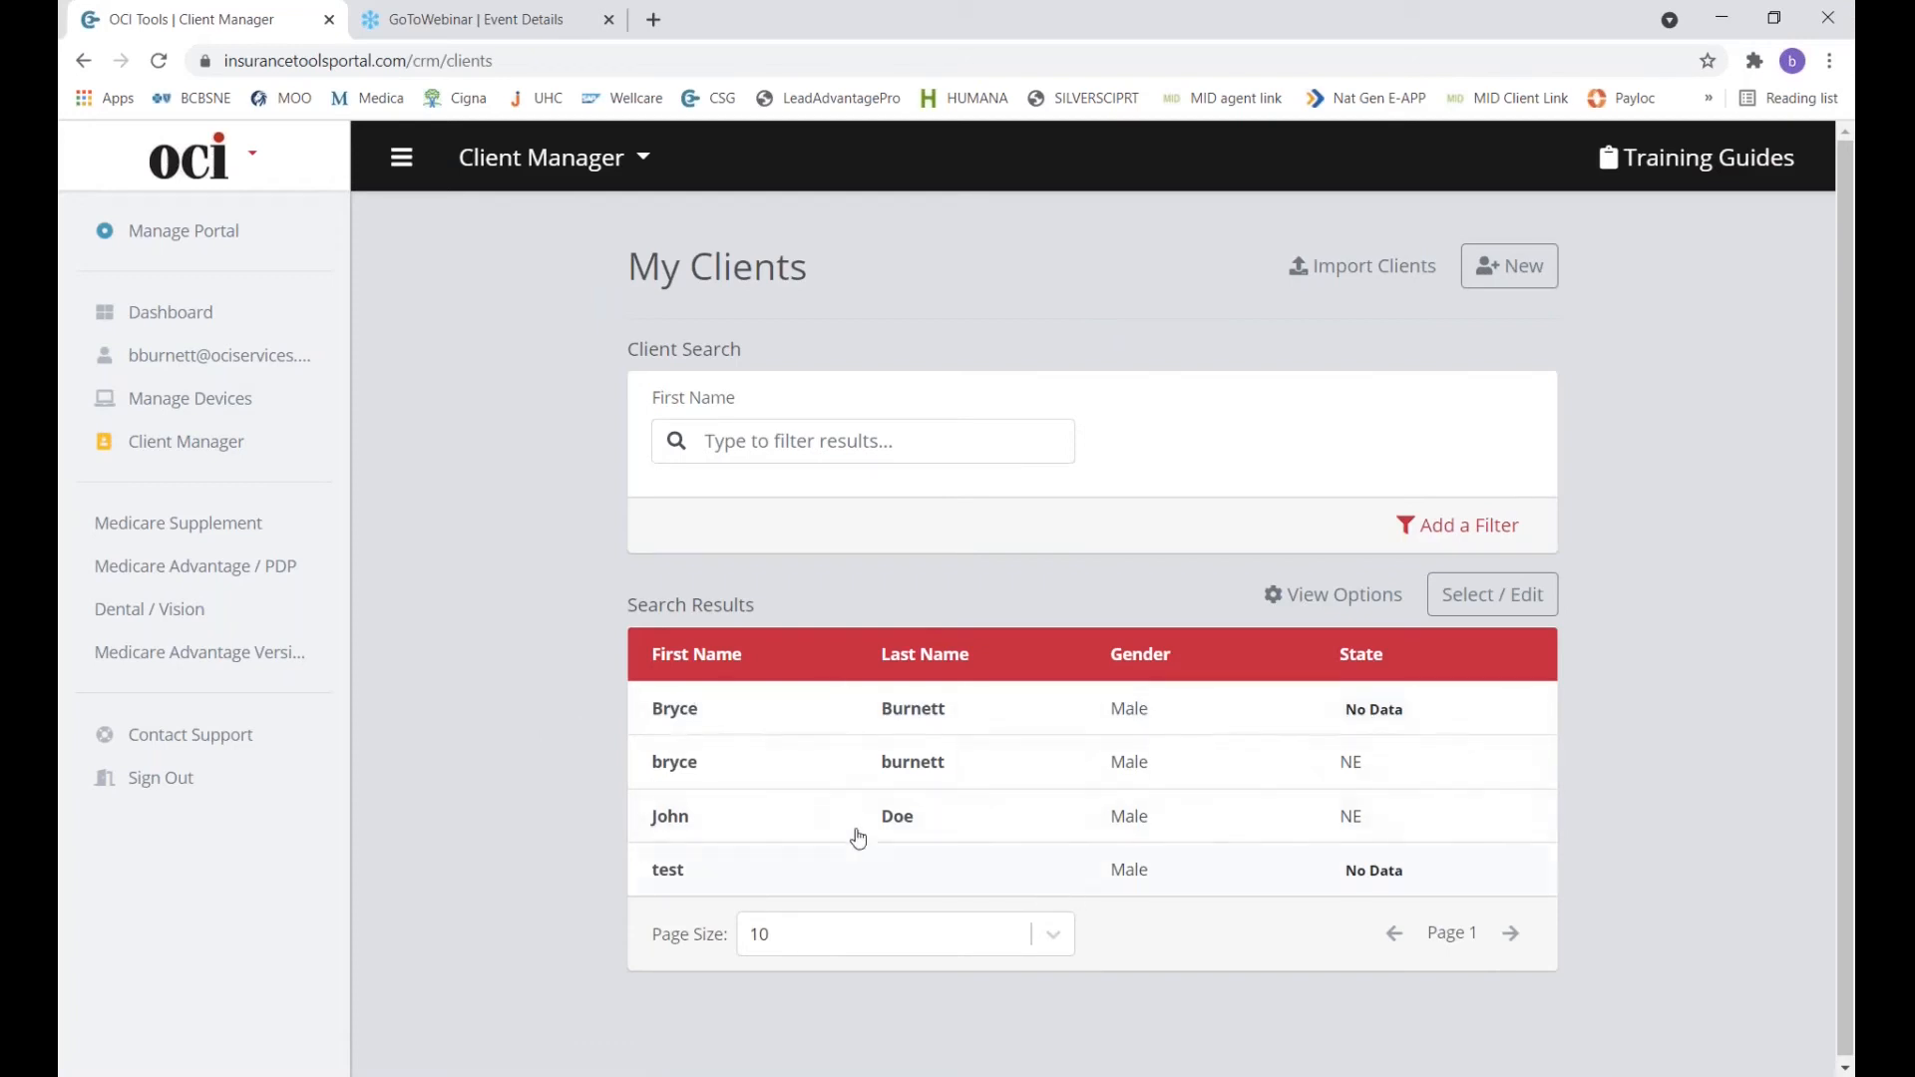
{"action": "left_click", "coordinate": [874, 777]}
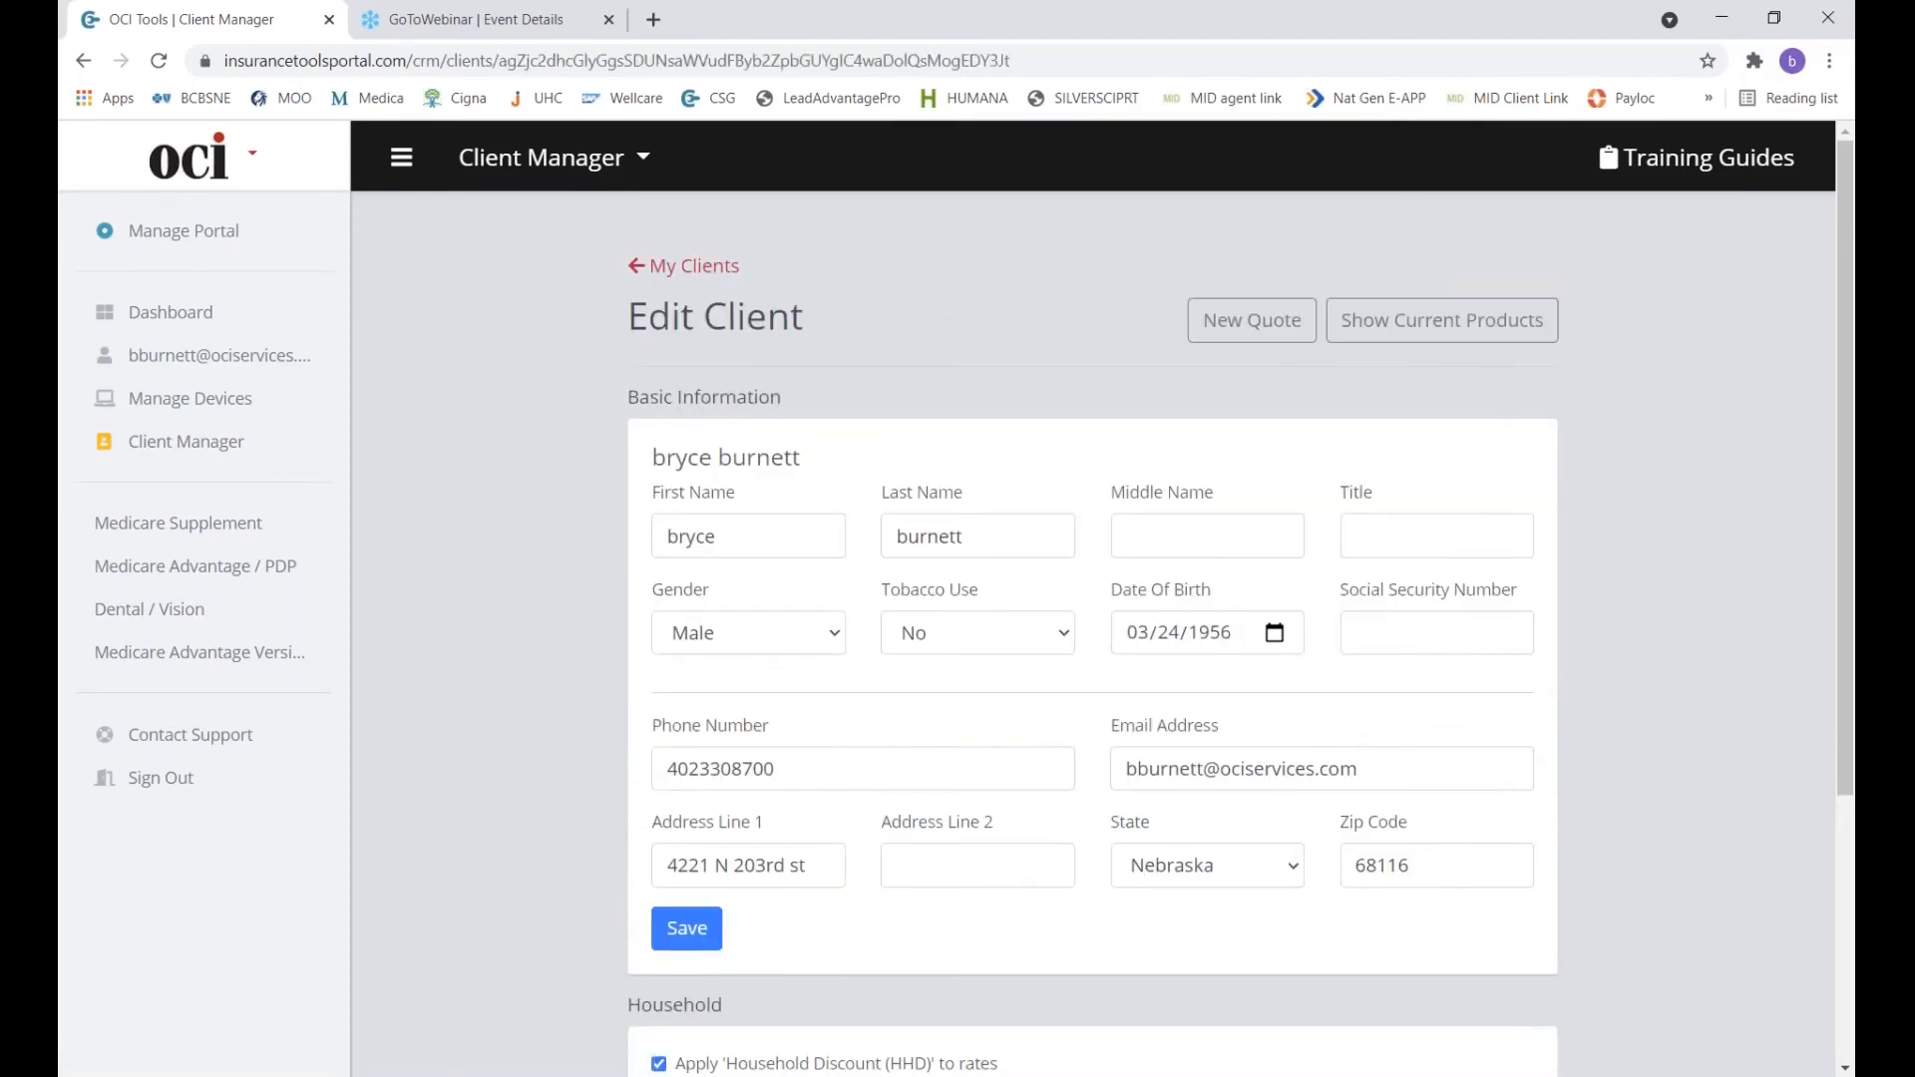
{"action": "scroll", "coordinate": [1092, 608], "scroll_direction": "down", "scroll_amount": 4}
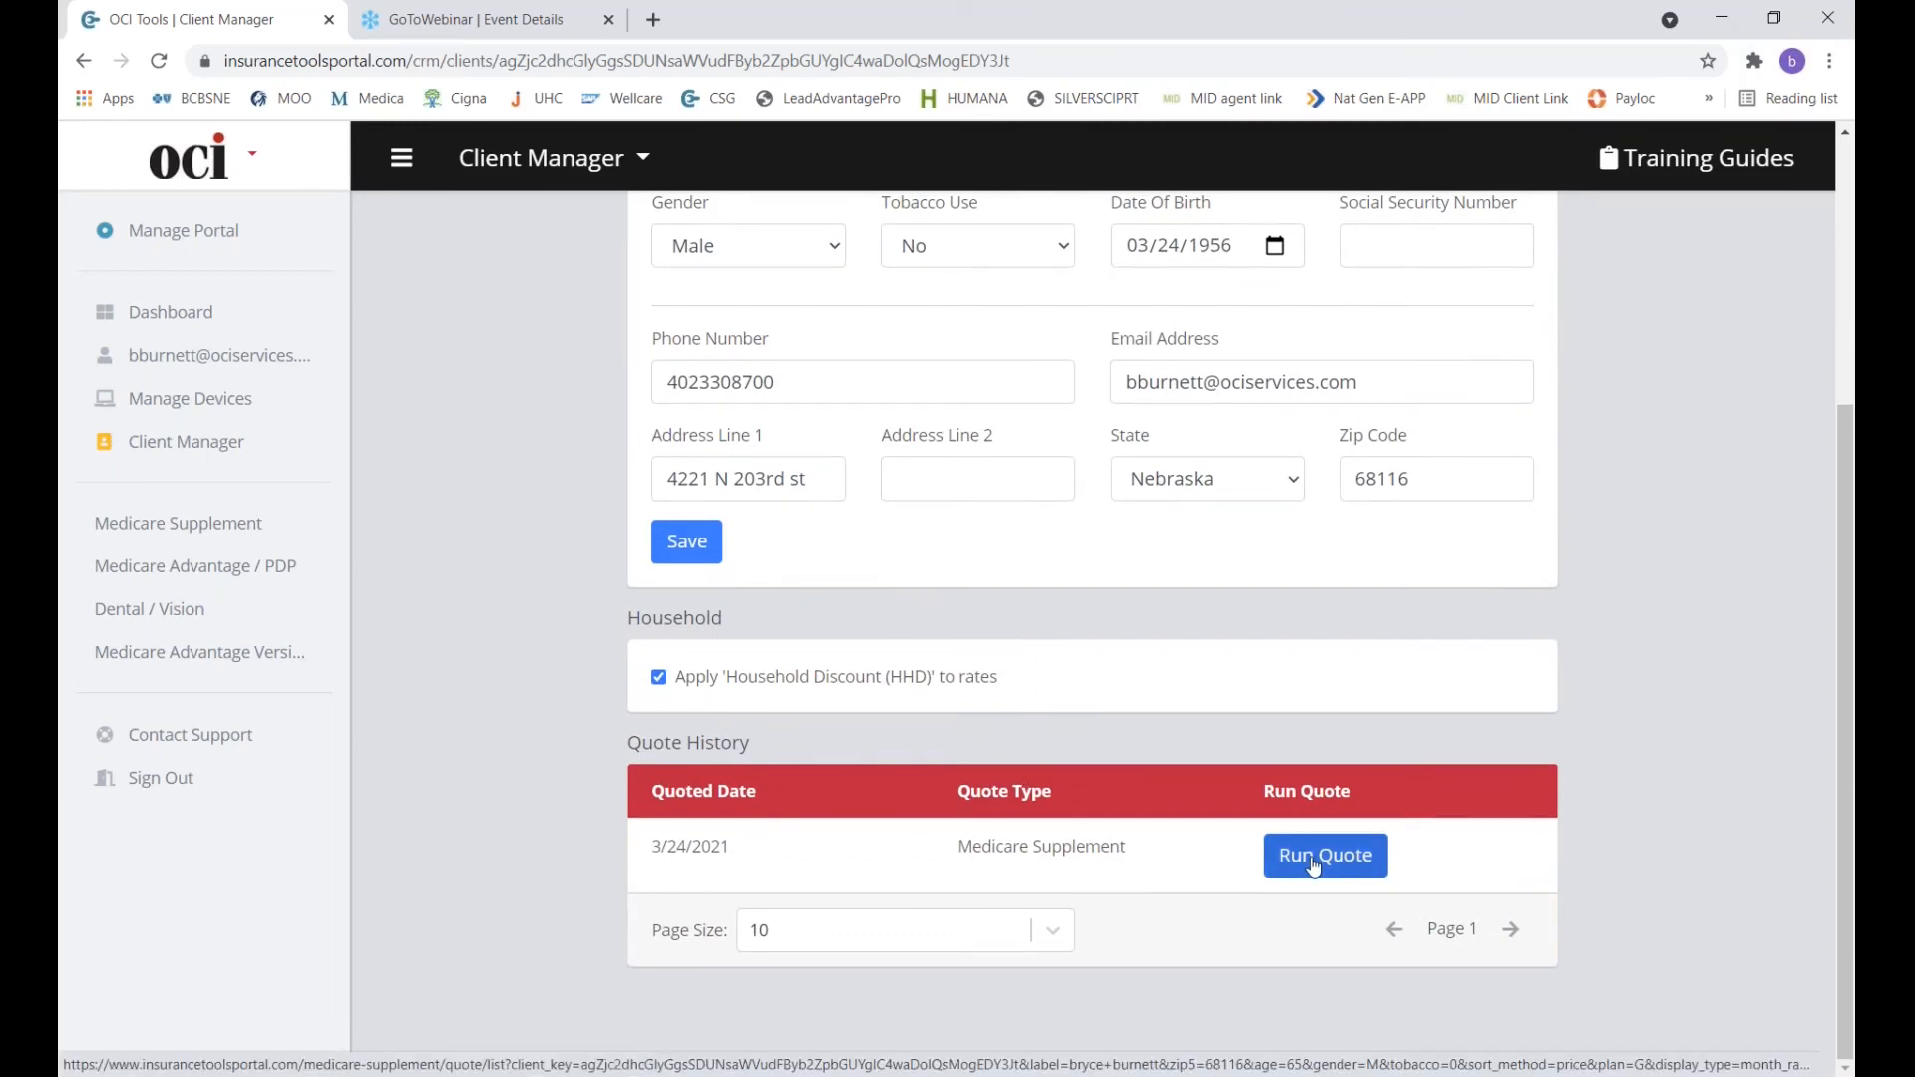
{"action": "scroll", "coordinate": [1312, 865], "scroll_direction": "up", "scroll_amount": 4}
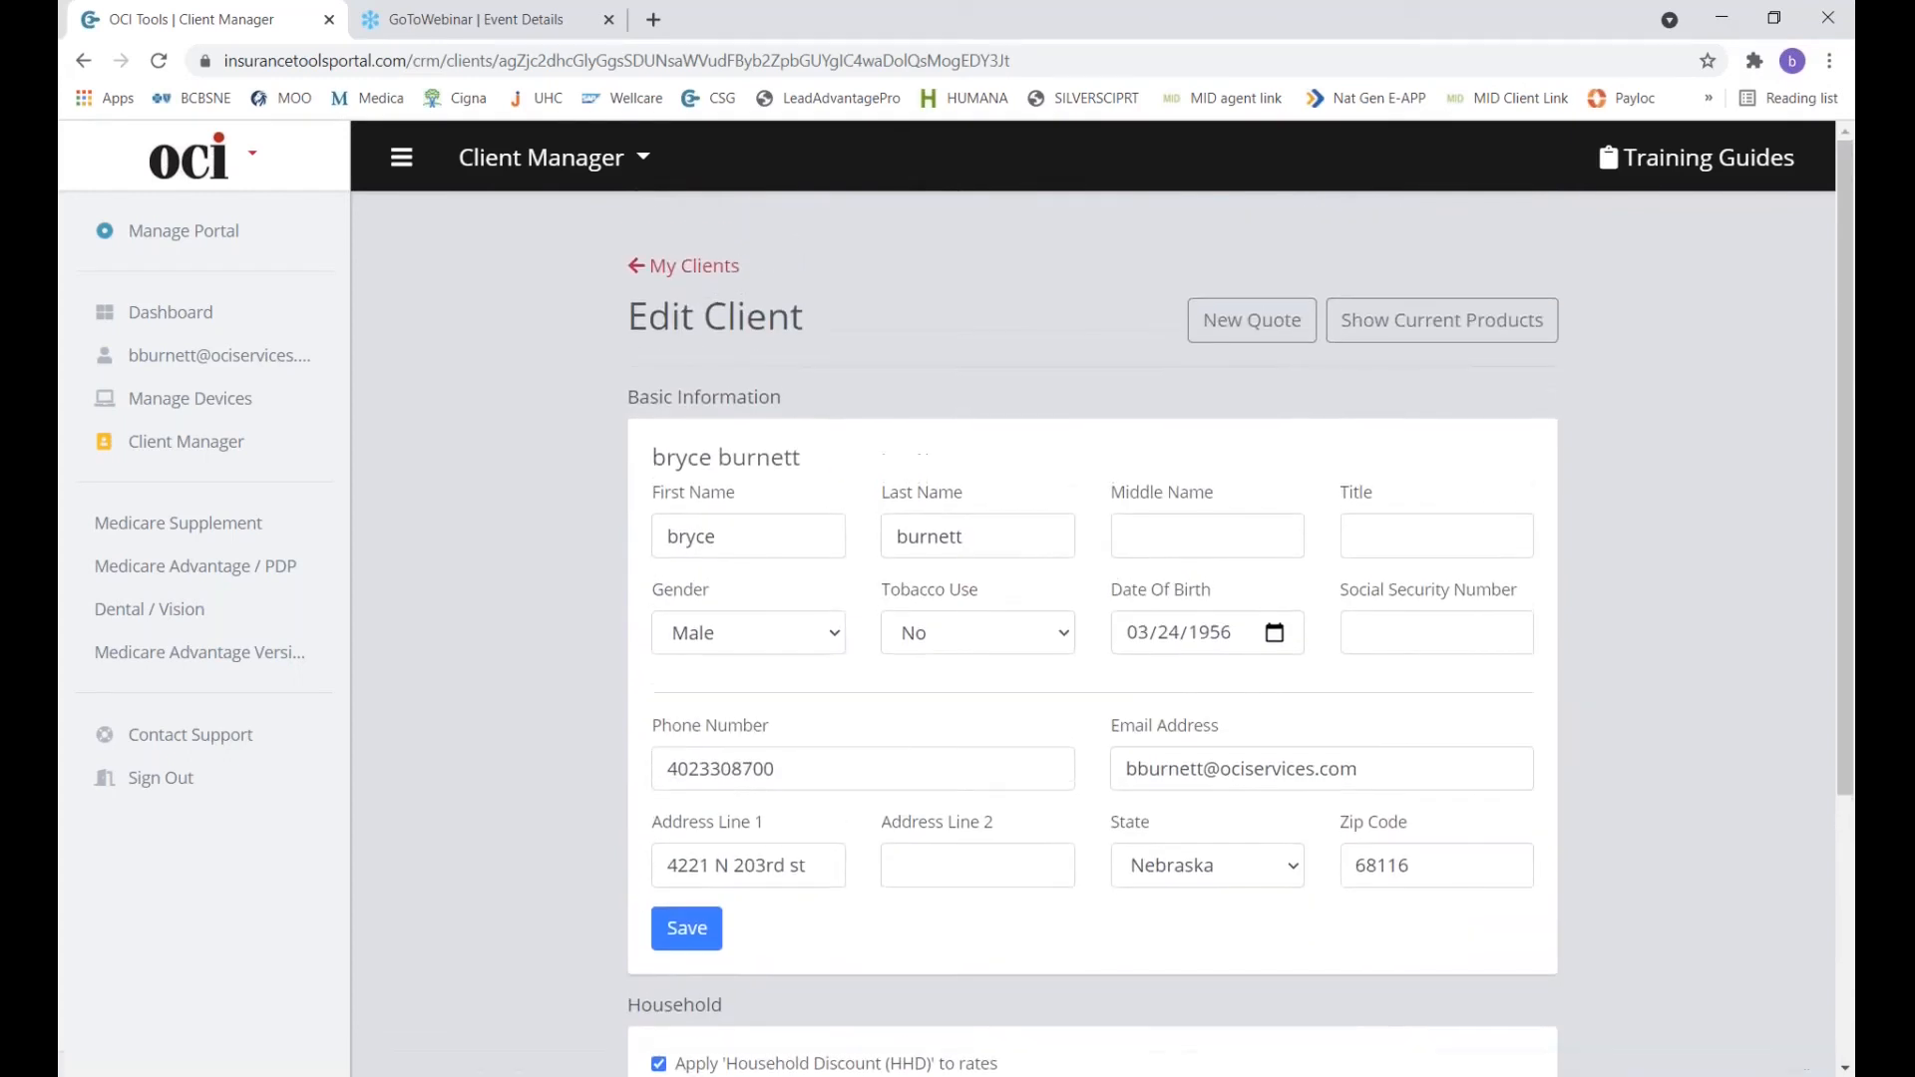
{"action": "left_click", "coordinate": [1253, 337]}
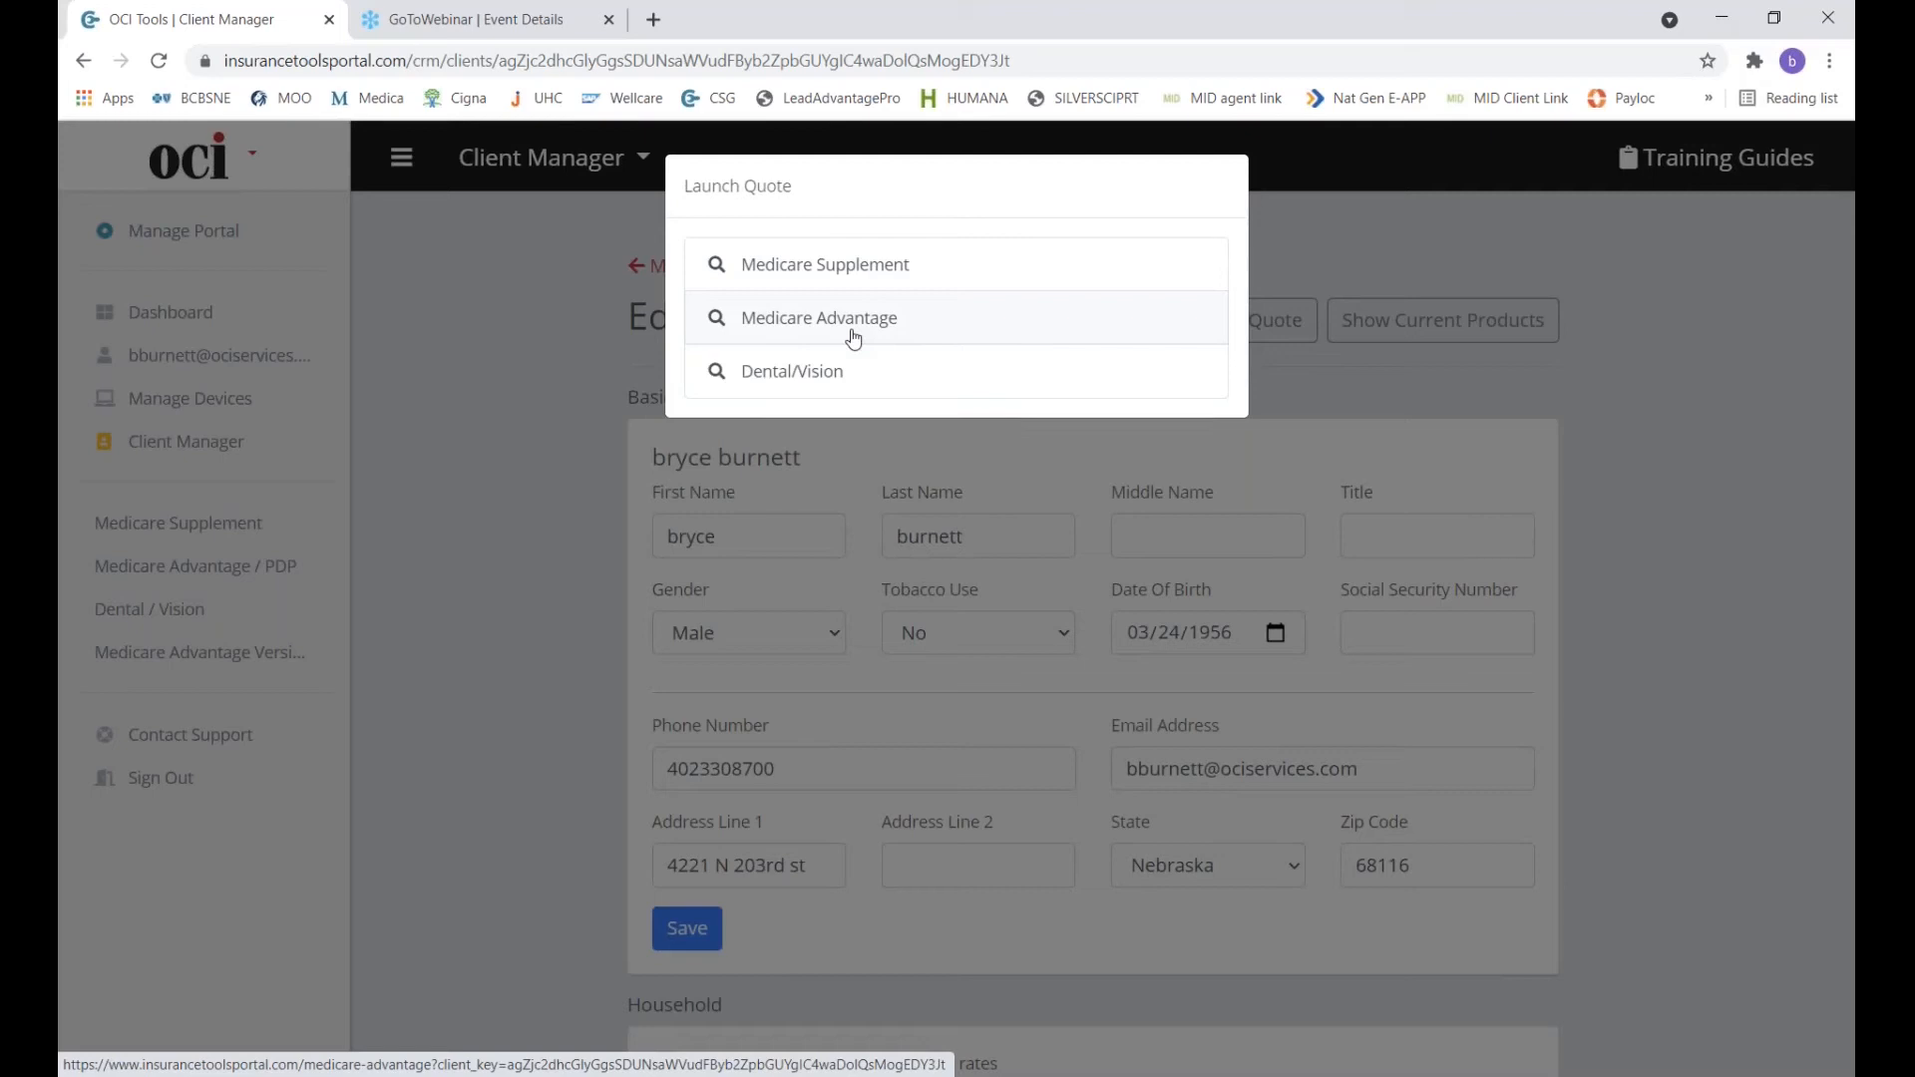
Start a Medicare Advantage/PDP quote search with the saved client as applicant.
{"action": "left_click", "coordinate": [571, 386]}
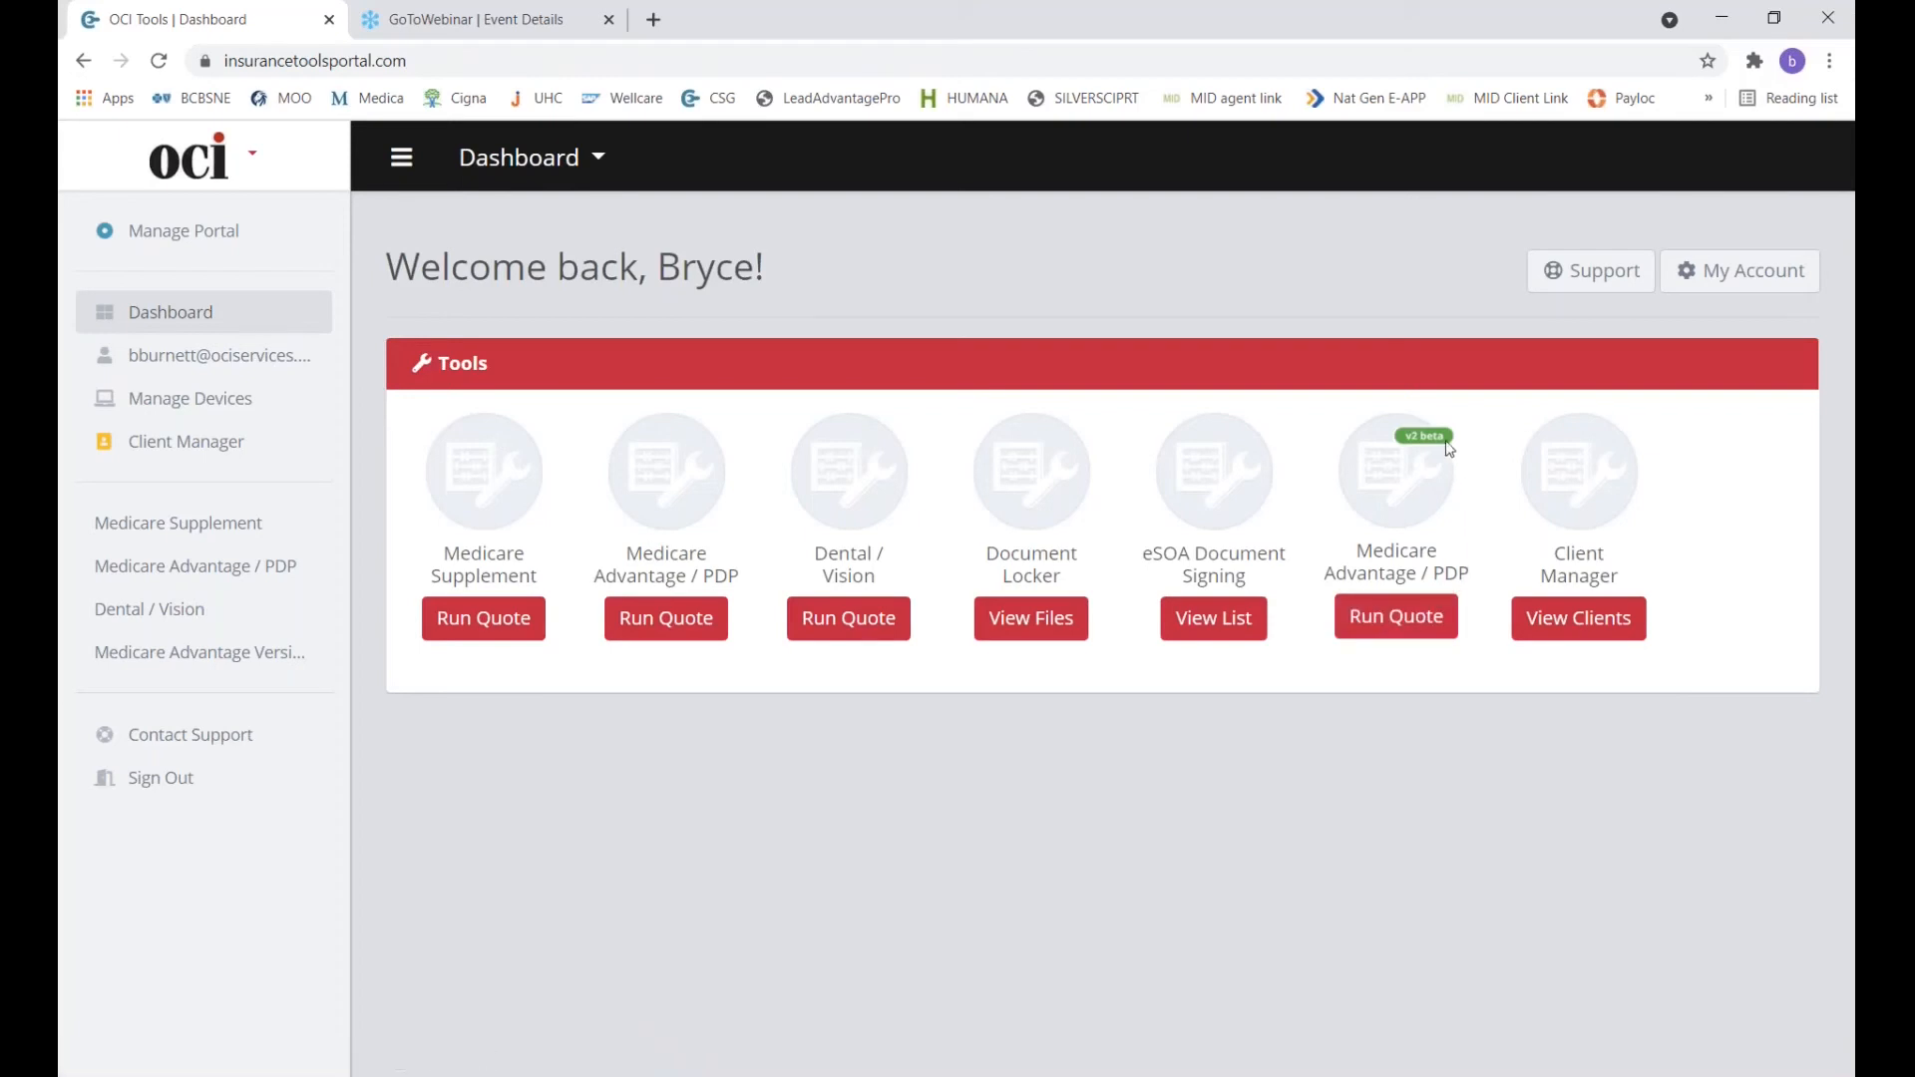
{"action": "left_click", "coordinate": [1404, 630]}
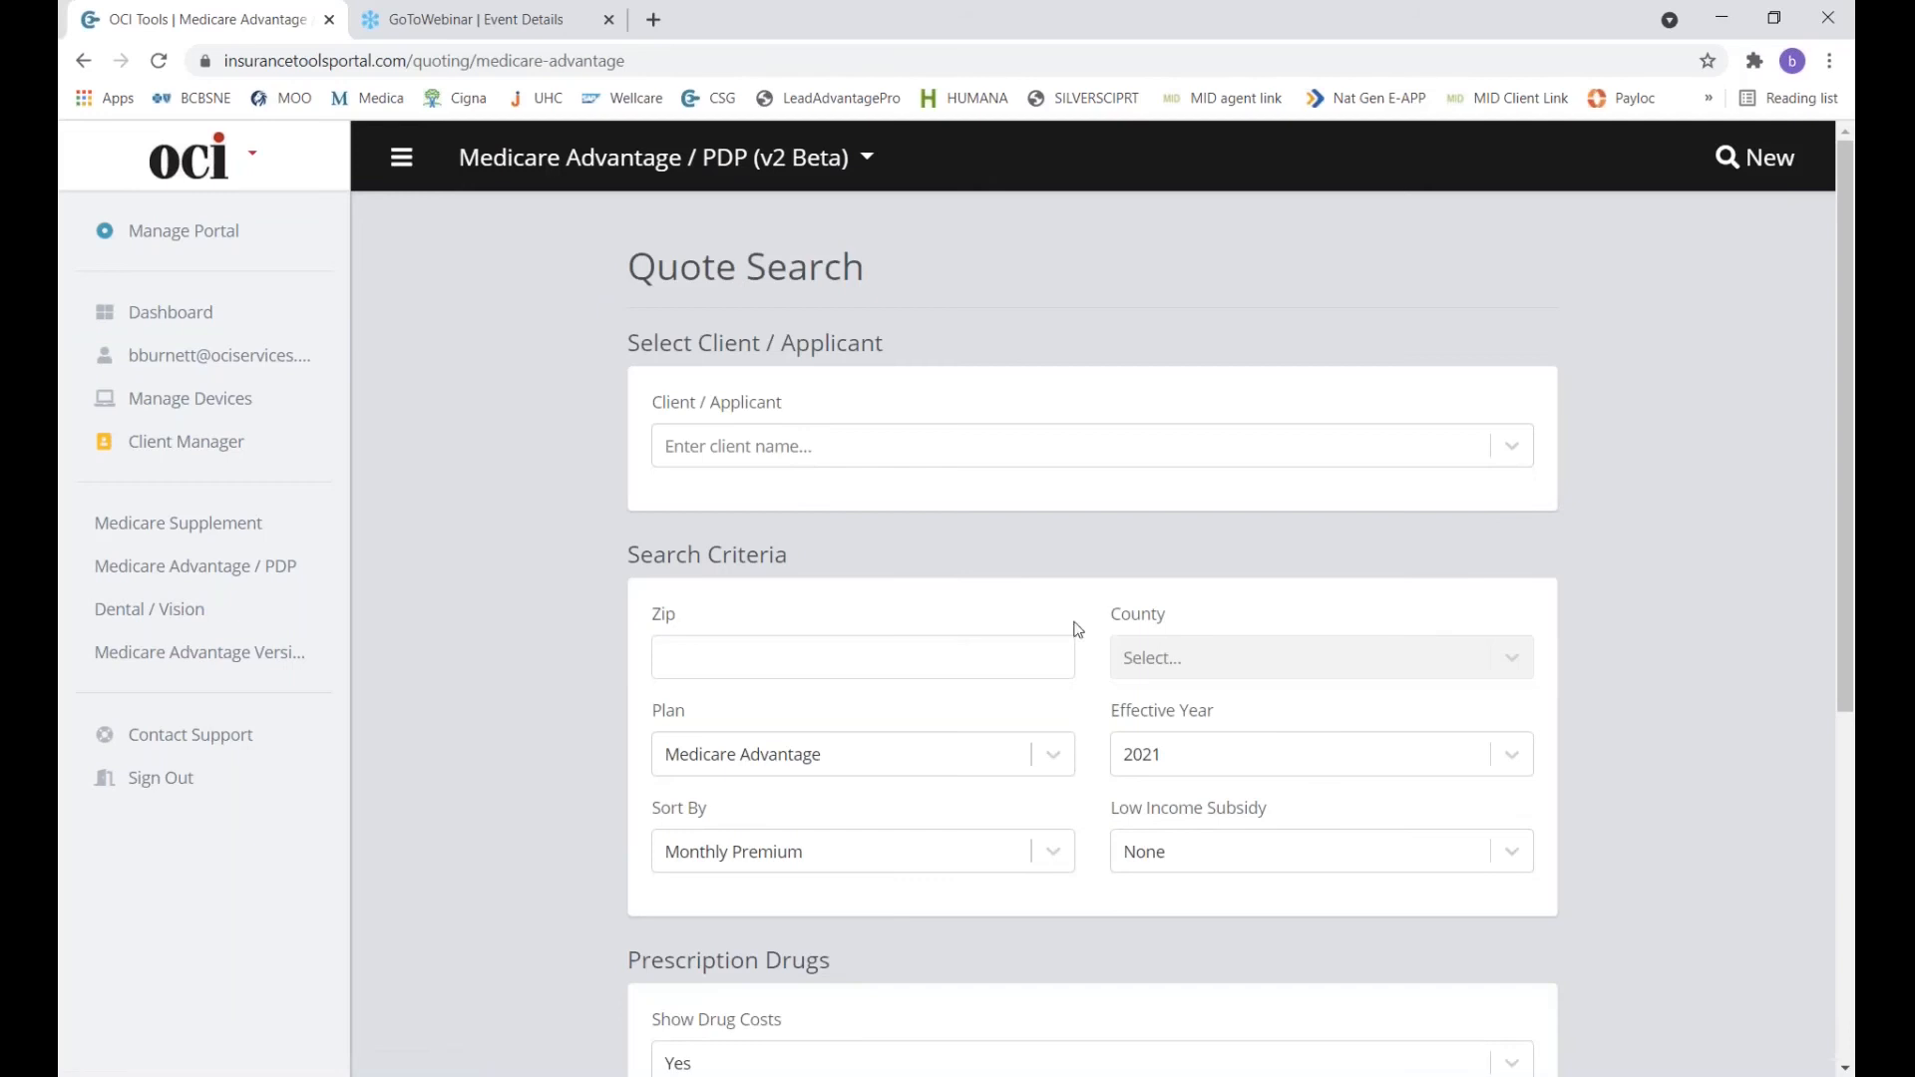
{"action": "left_click", "coordinate": [843, 464]}
{"action": "left_click", "coordinate": [766, 548]}
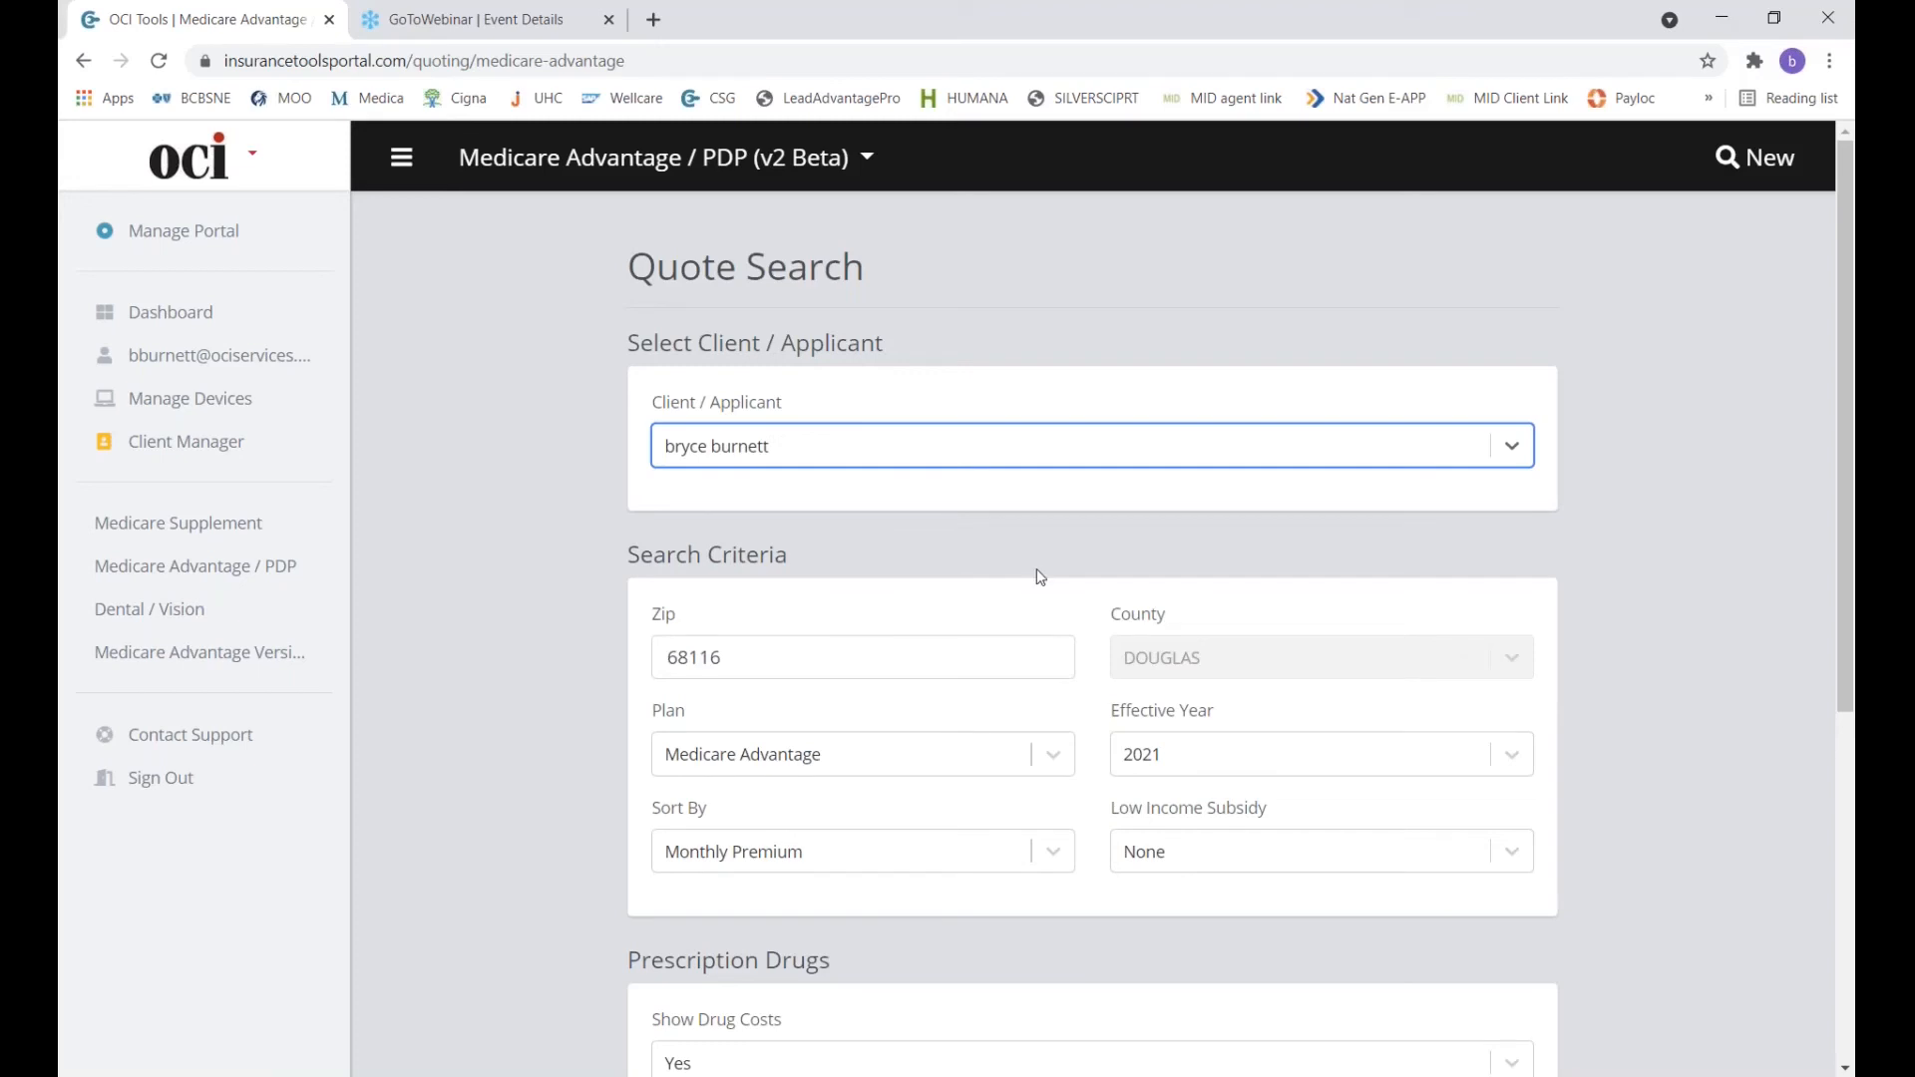
Set the plan type to Medicare Part D, sorted by Annual Drug and Premium Cost.
{"action": "left_click", "coordinate": [1044, 766]}
{"action": "left_click", "coordinate": [886, 862]}
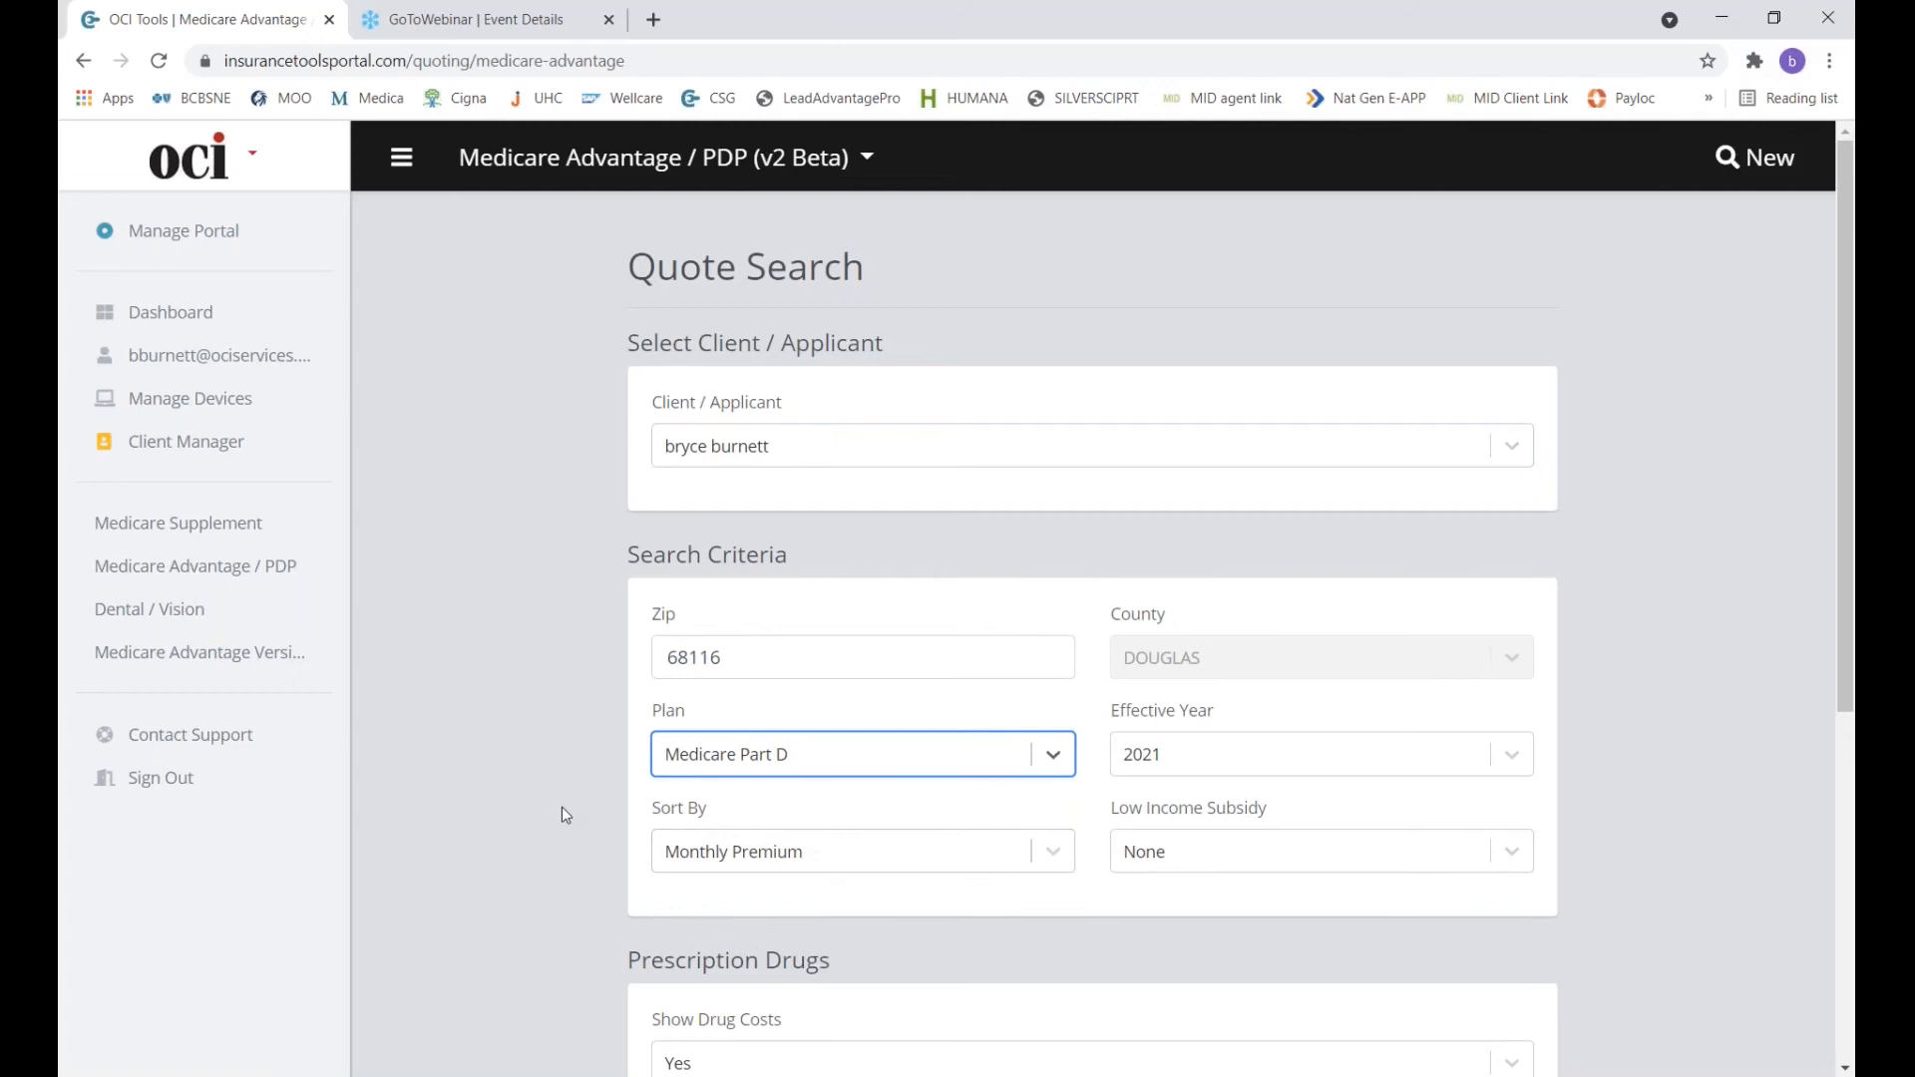
{"action": "scroll", "coordinate": [560, 805], "scroll_direction": "down", "scroll_amount": 2}
{"action": "scroll", "coordinate": [560, 814], "scroll_direction": "down", "scroll_amount": 1}
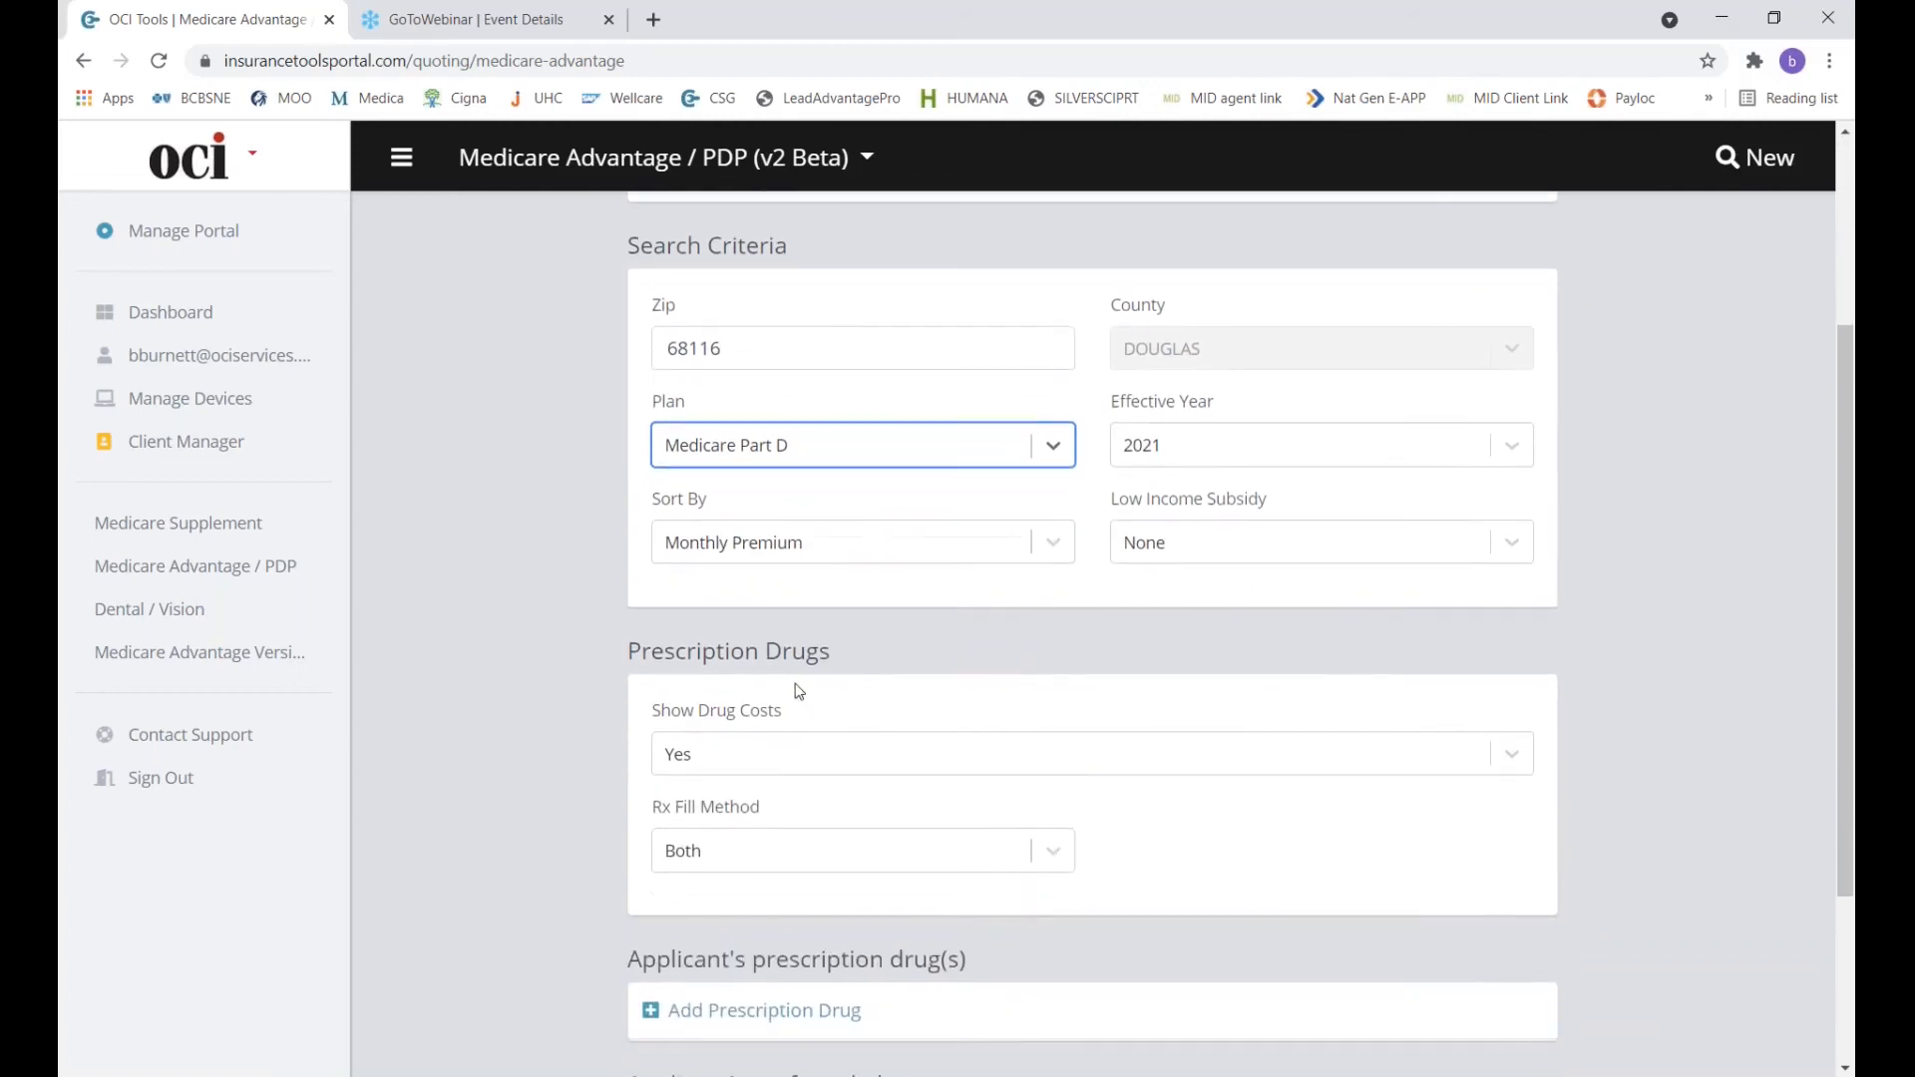
{"action": "left_click", "coordinate": [900, 547]}
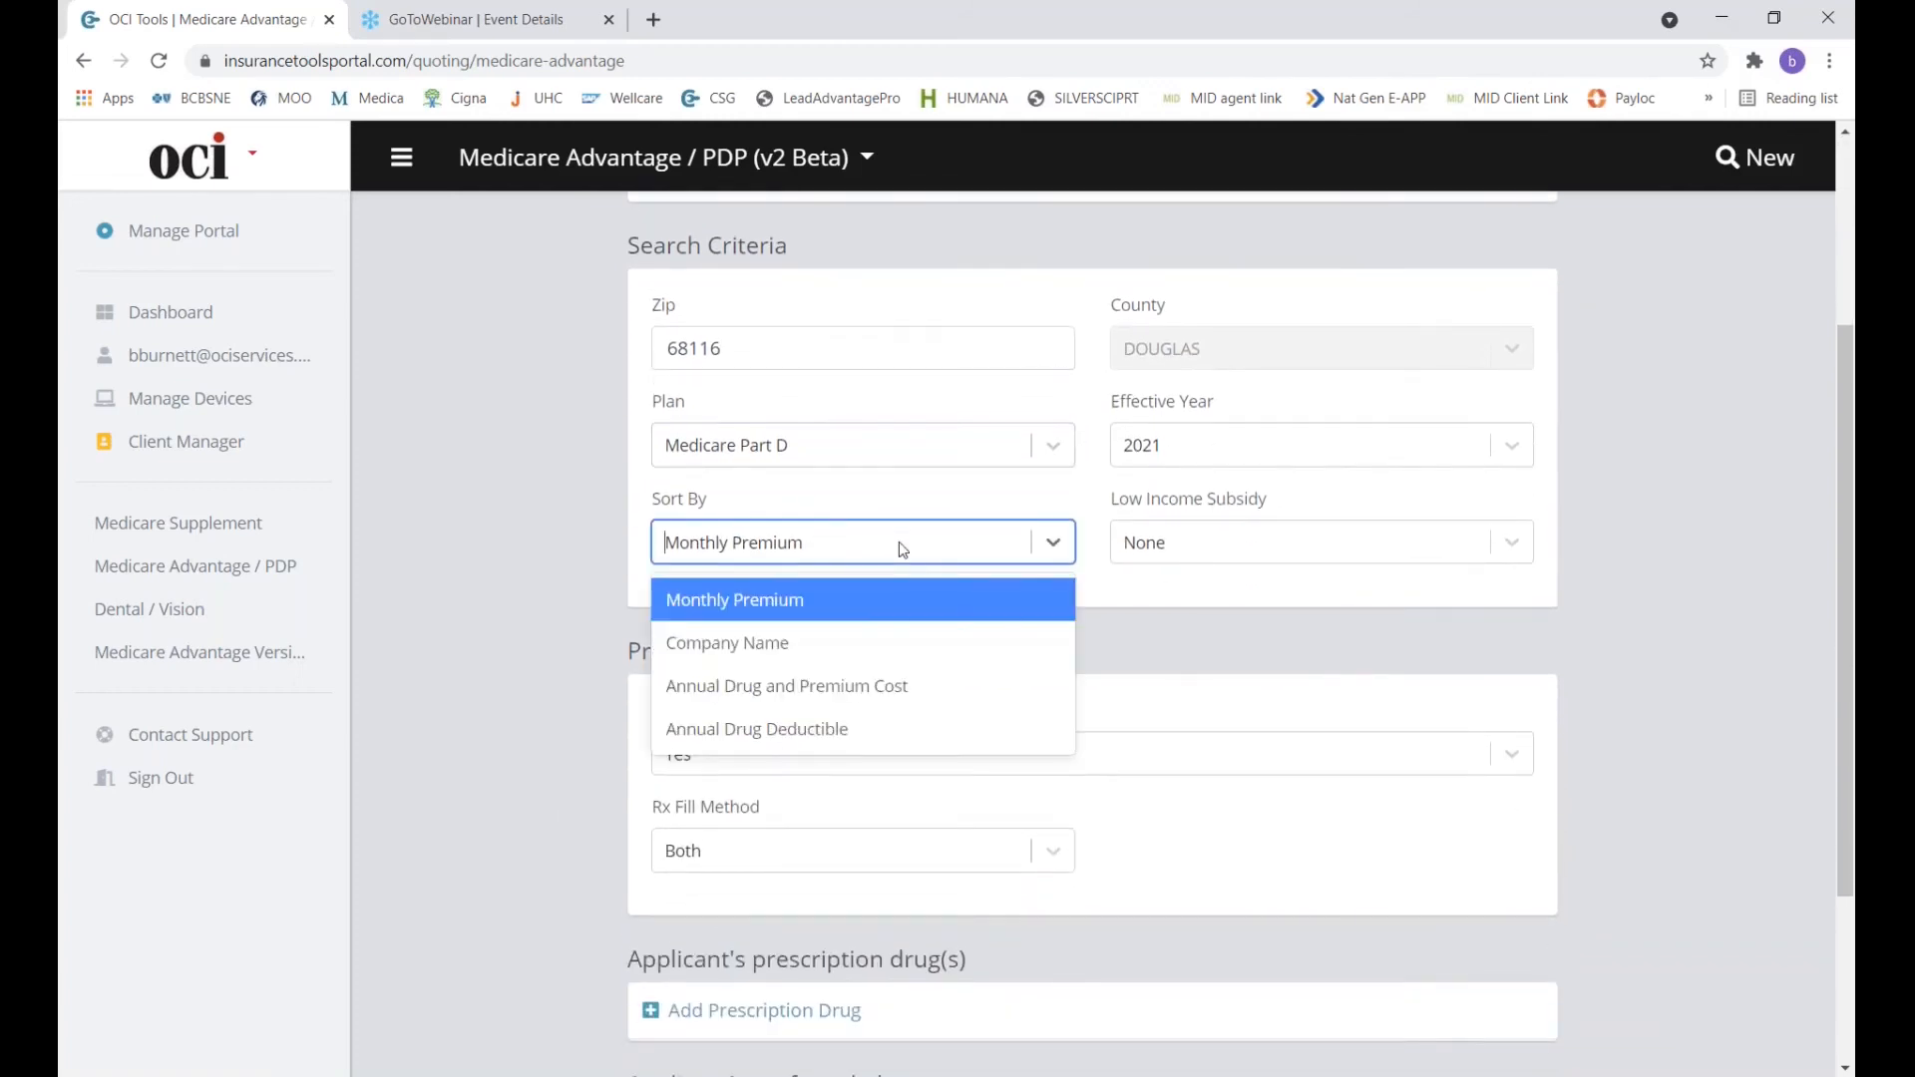
{"action": "left_click", "coordinate": [815, 688]}
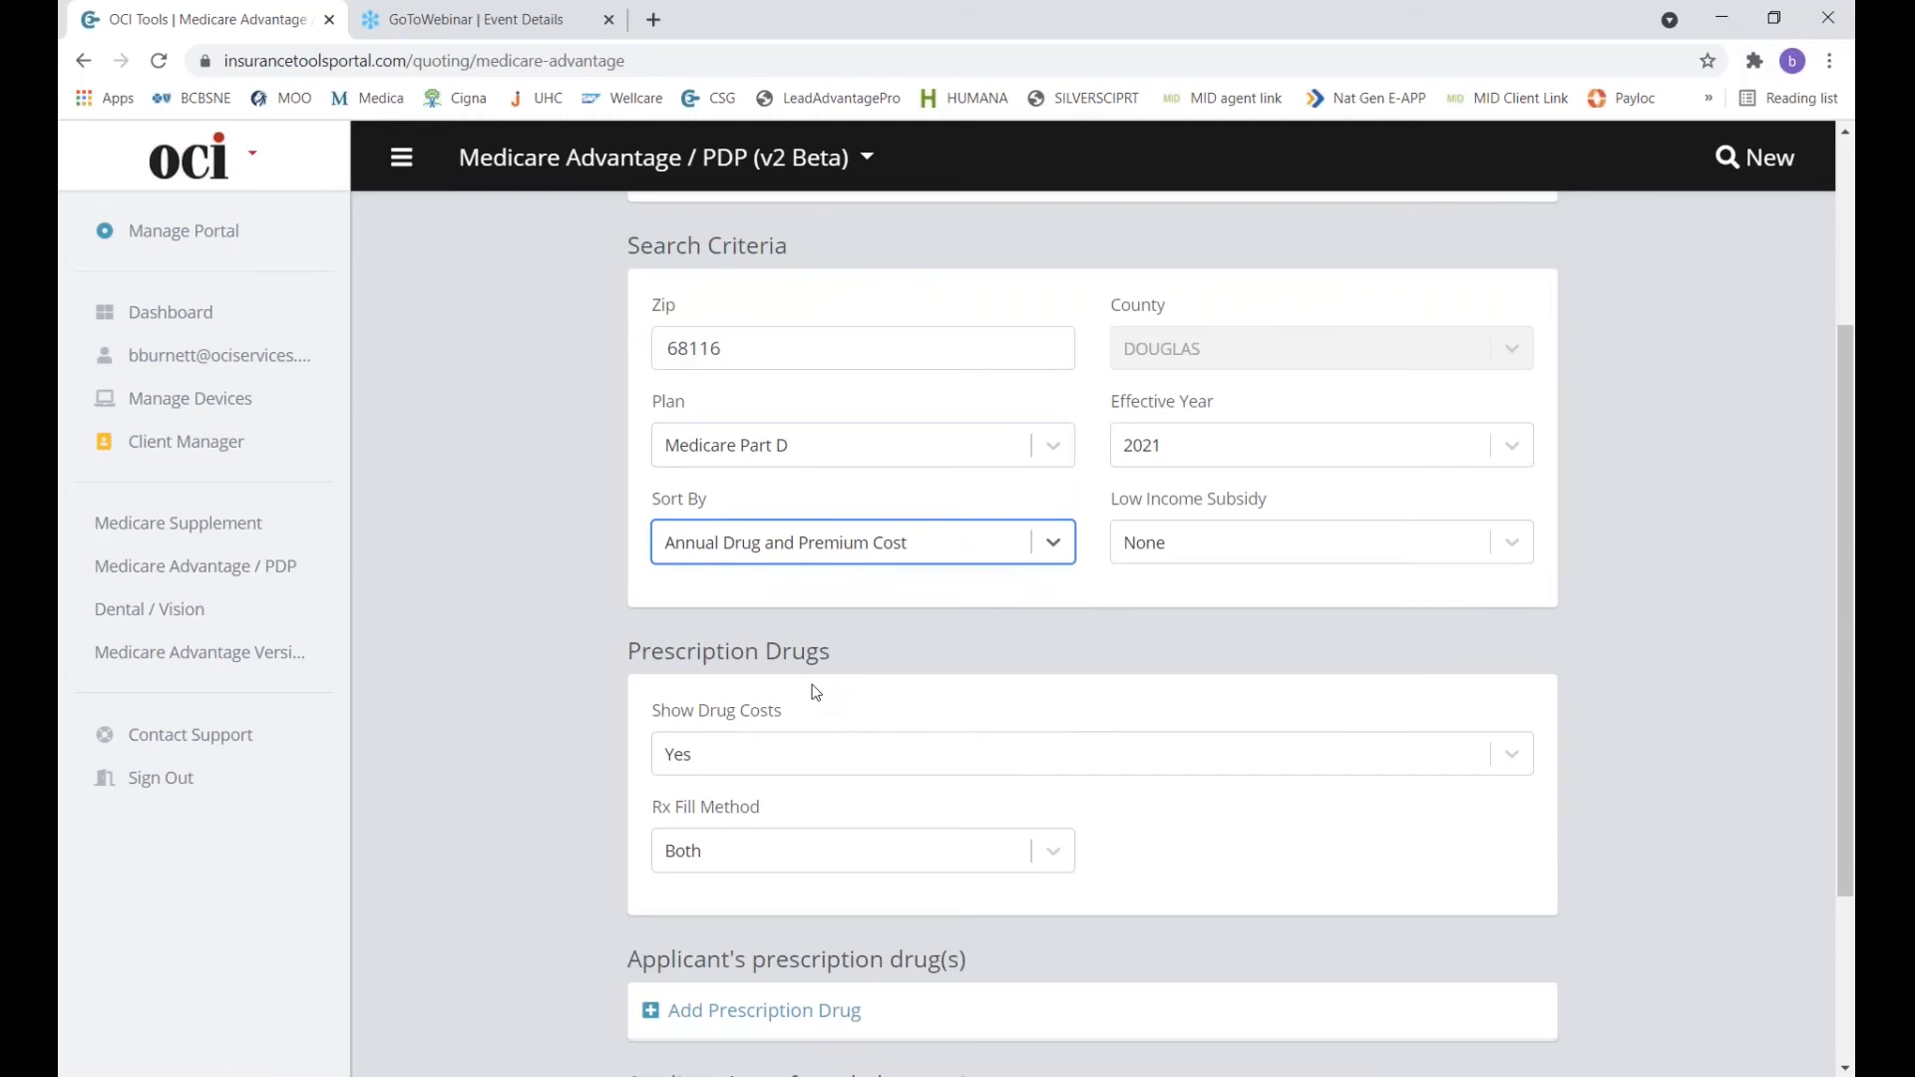
{"action": "scroll", "coordinate": [815, 691], "scroll_direction": "down", "scroll_amount": 1}
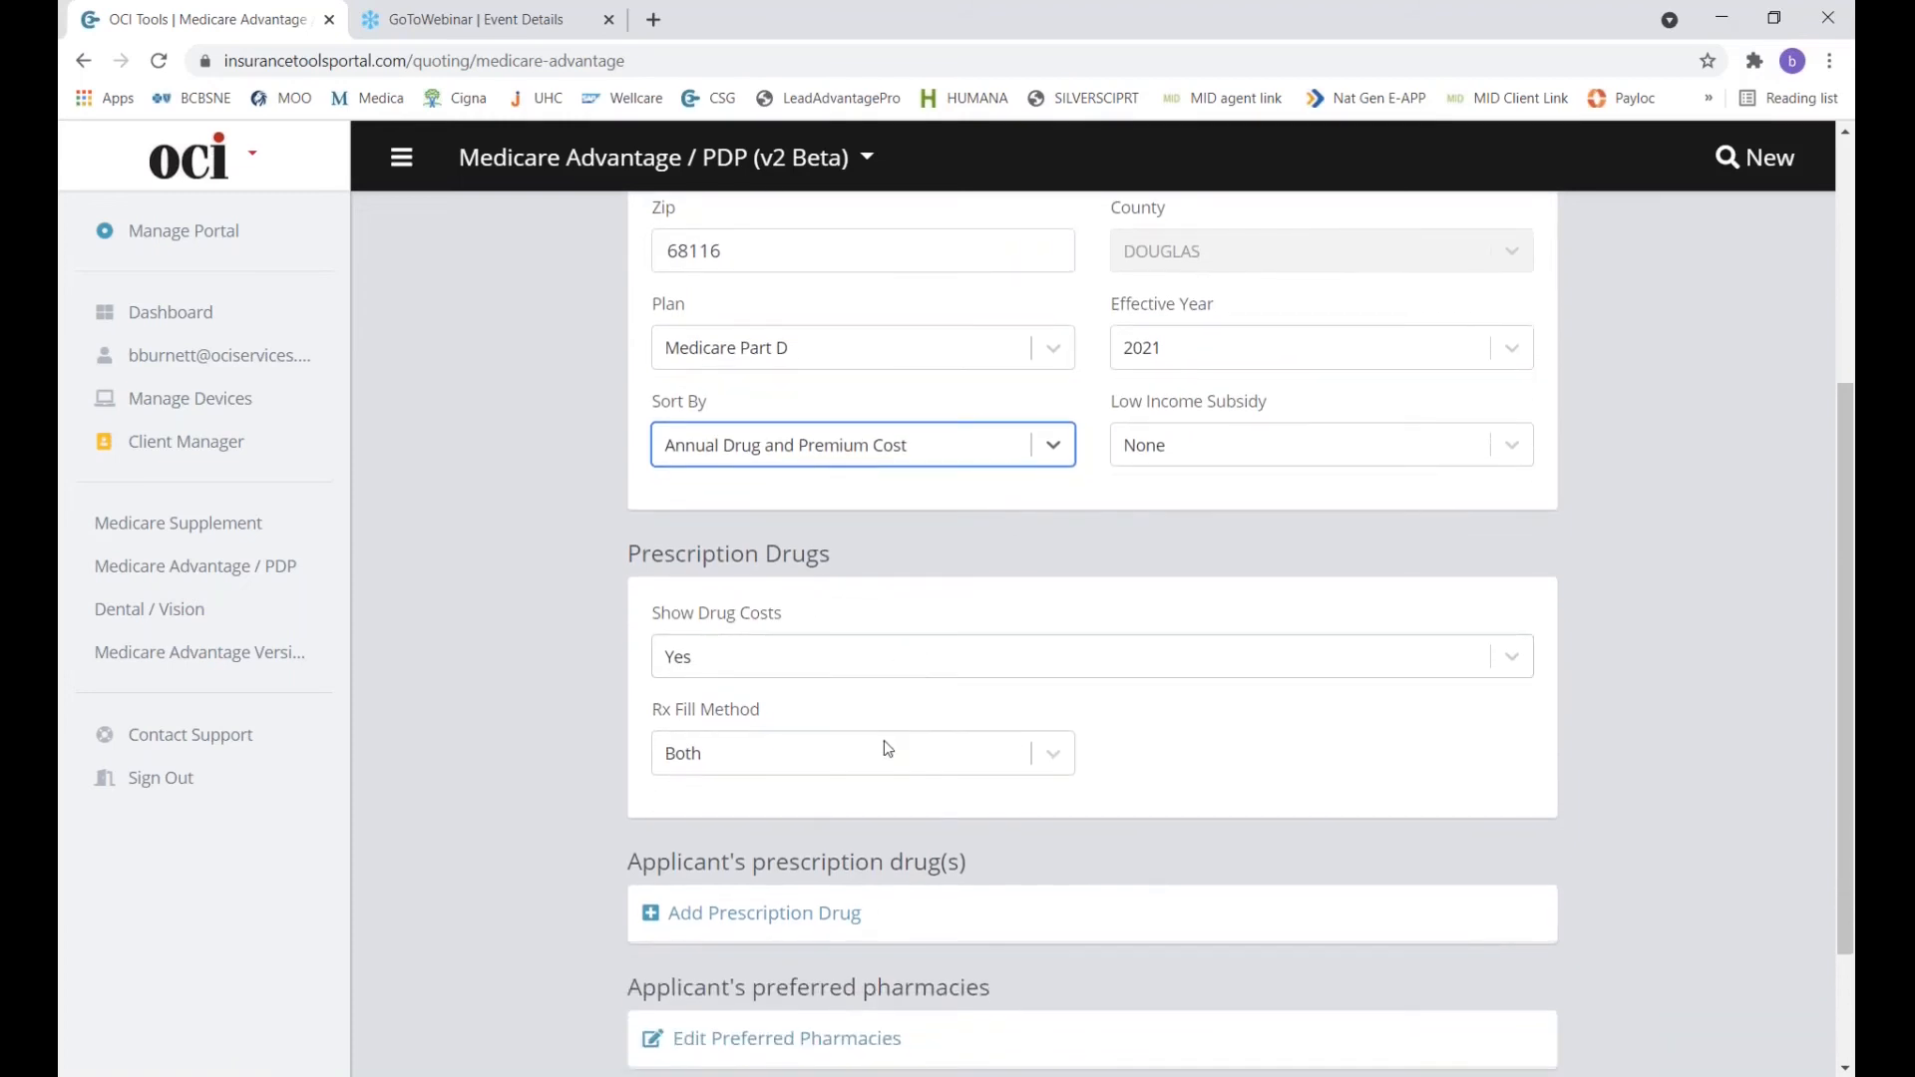
{"action": "left_click", "coordinate": [869, 762]}
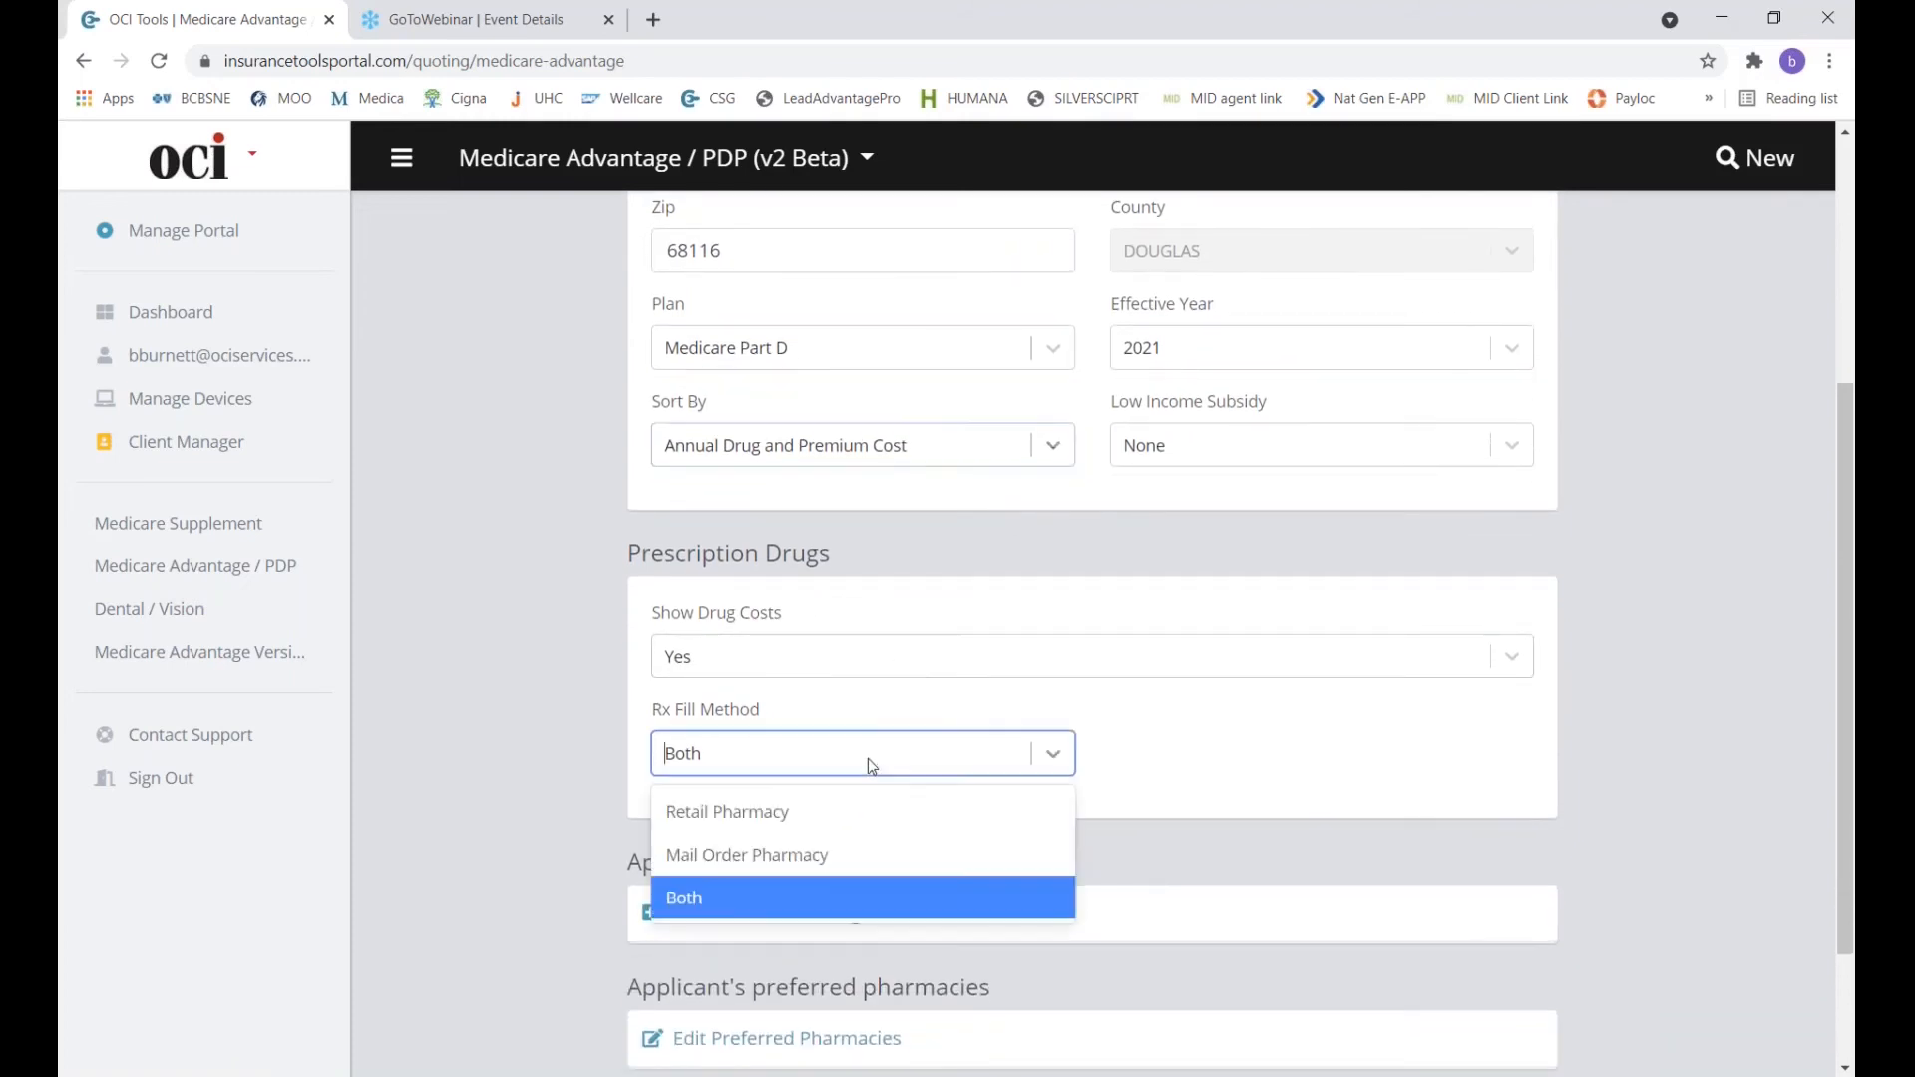
{"action": "scroll", "coordinate": [597, 803], "scroll_direction": "down", "scroll_amount": 2}
Keep fill method Both and add lisinopril 30 MG oral tablet to the drug list.
{"action": "left_click", "coordinate": [597, 804]}
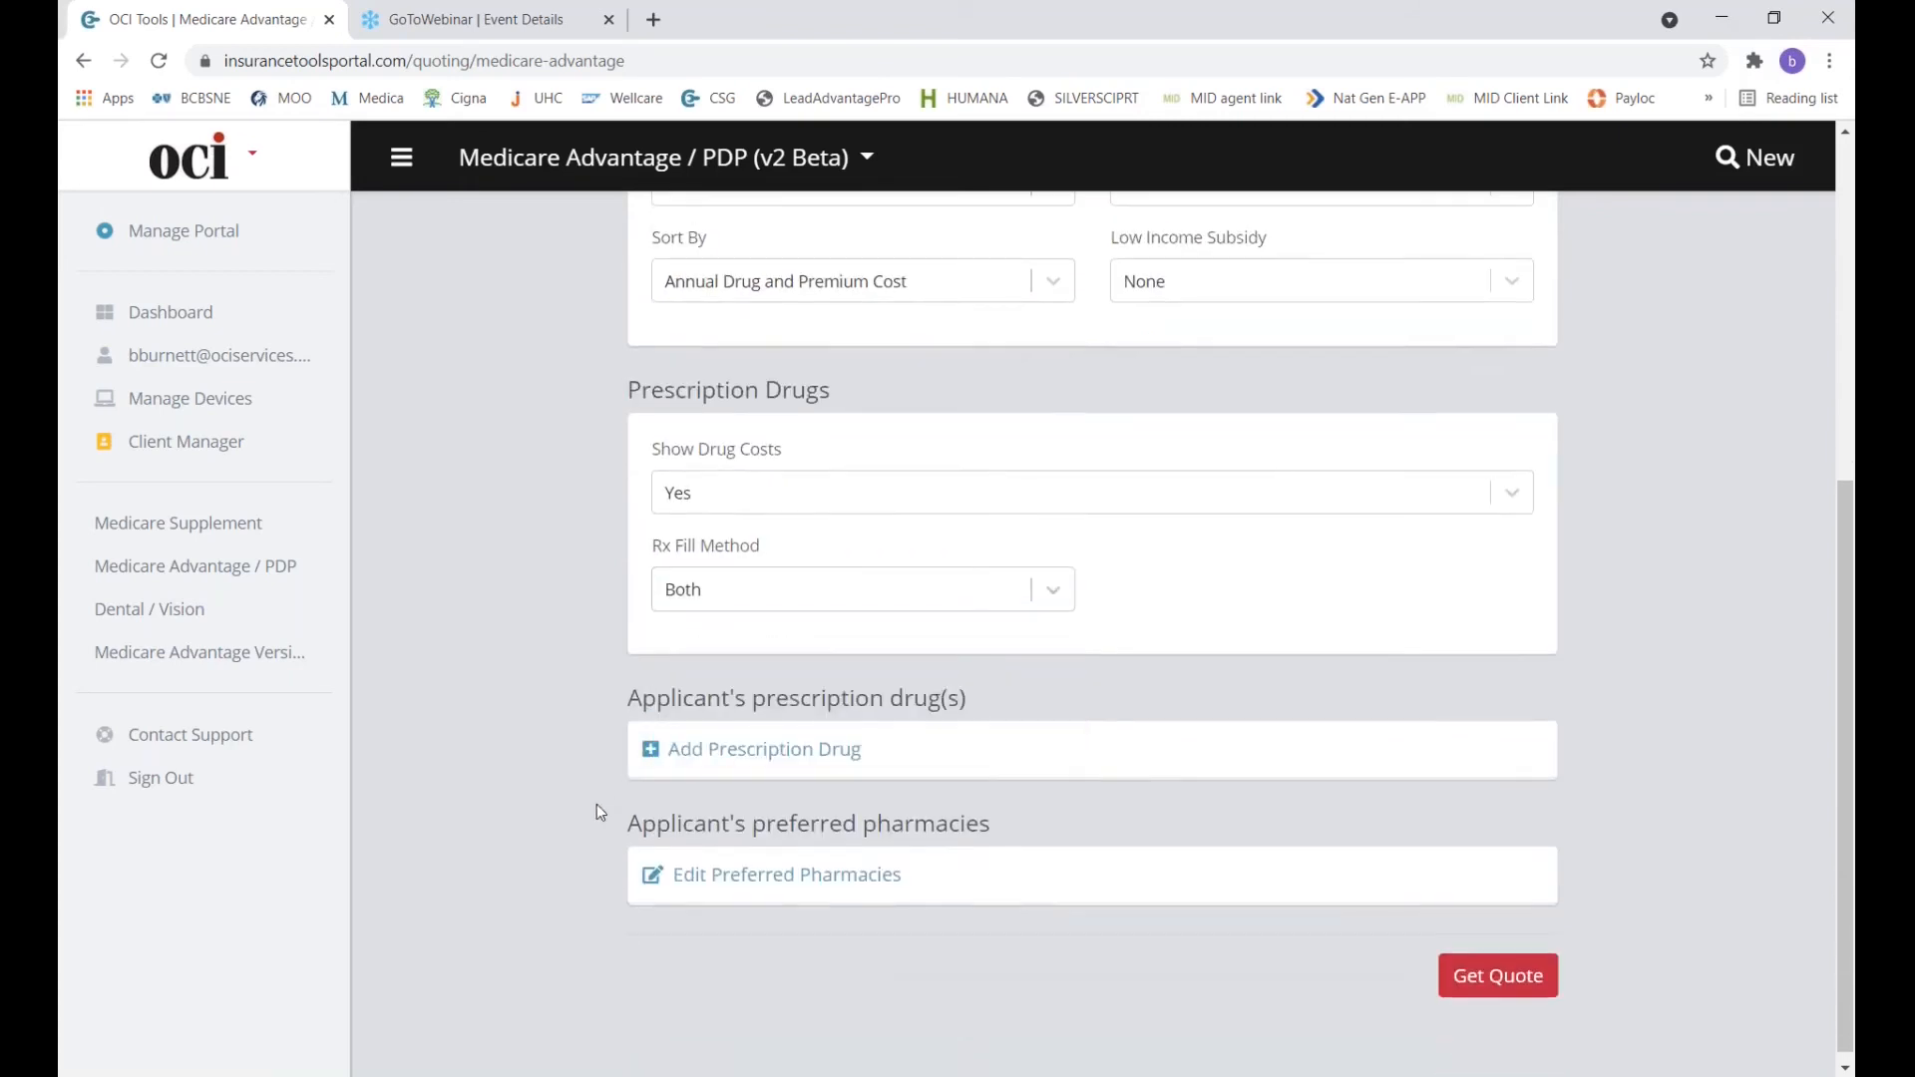
{"action": "left_click", "coordinate": [731, 750]}
{"action": "left_click", "coordinate": [691, 653]}
{"action": "left_click", "coordinate": [838, 321]}
{"action": "type", "text": "lisi"}
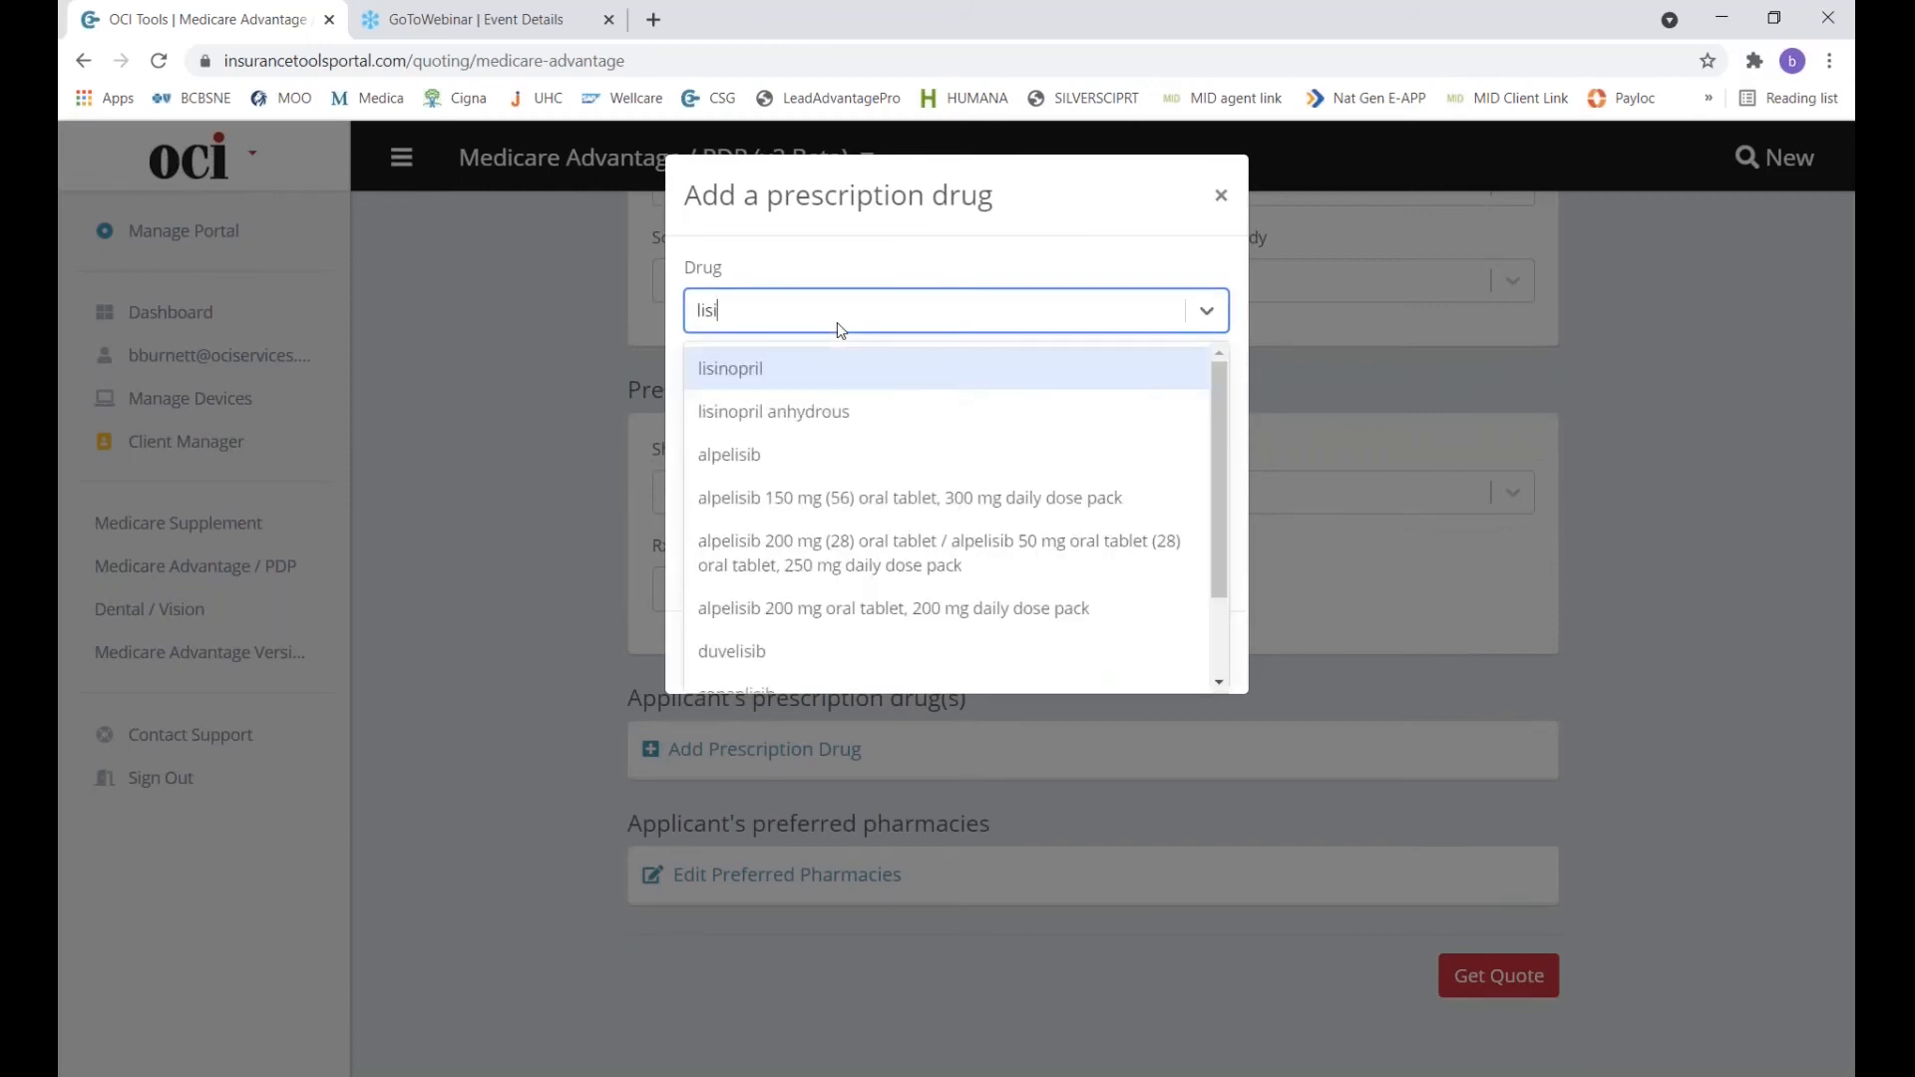
{"action": "left_click", "coordinate": [795, 364]}
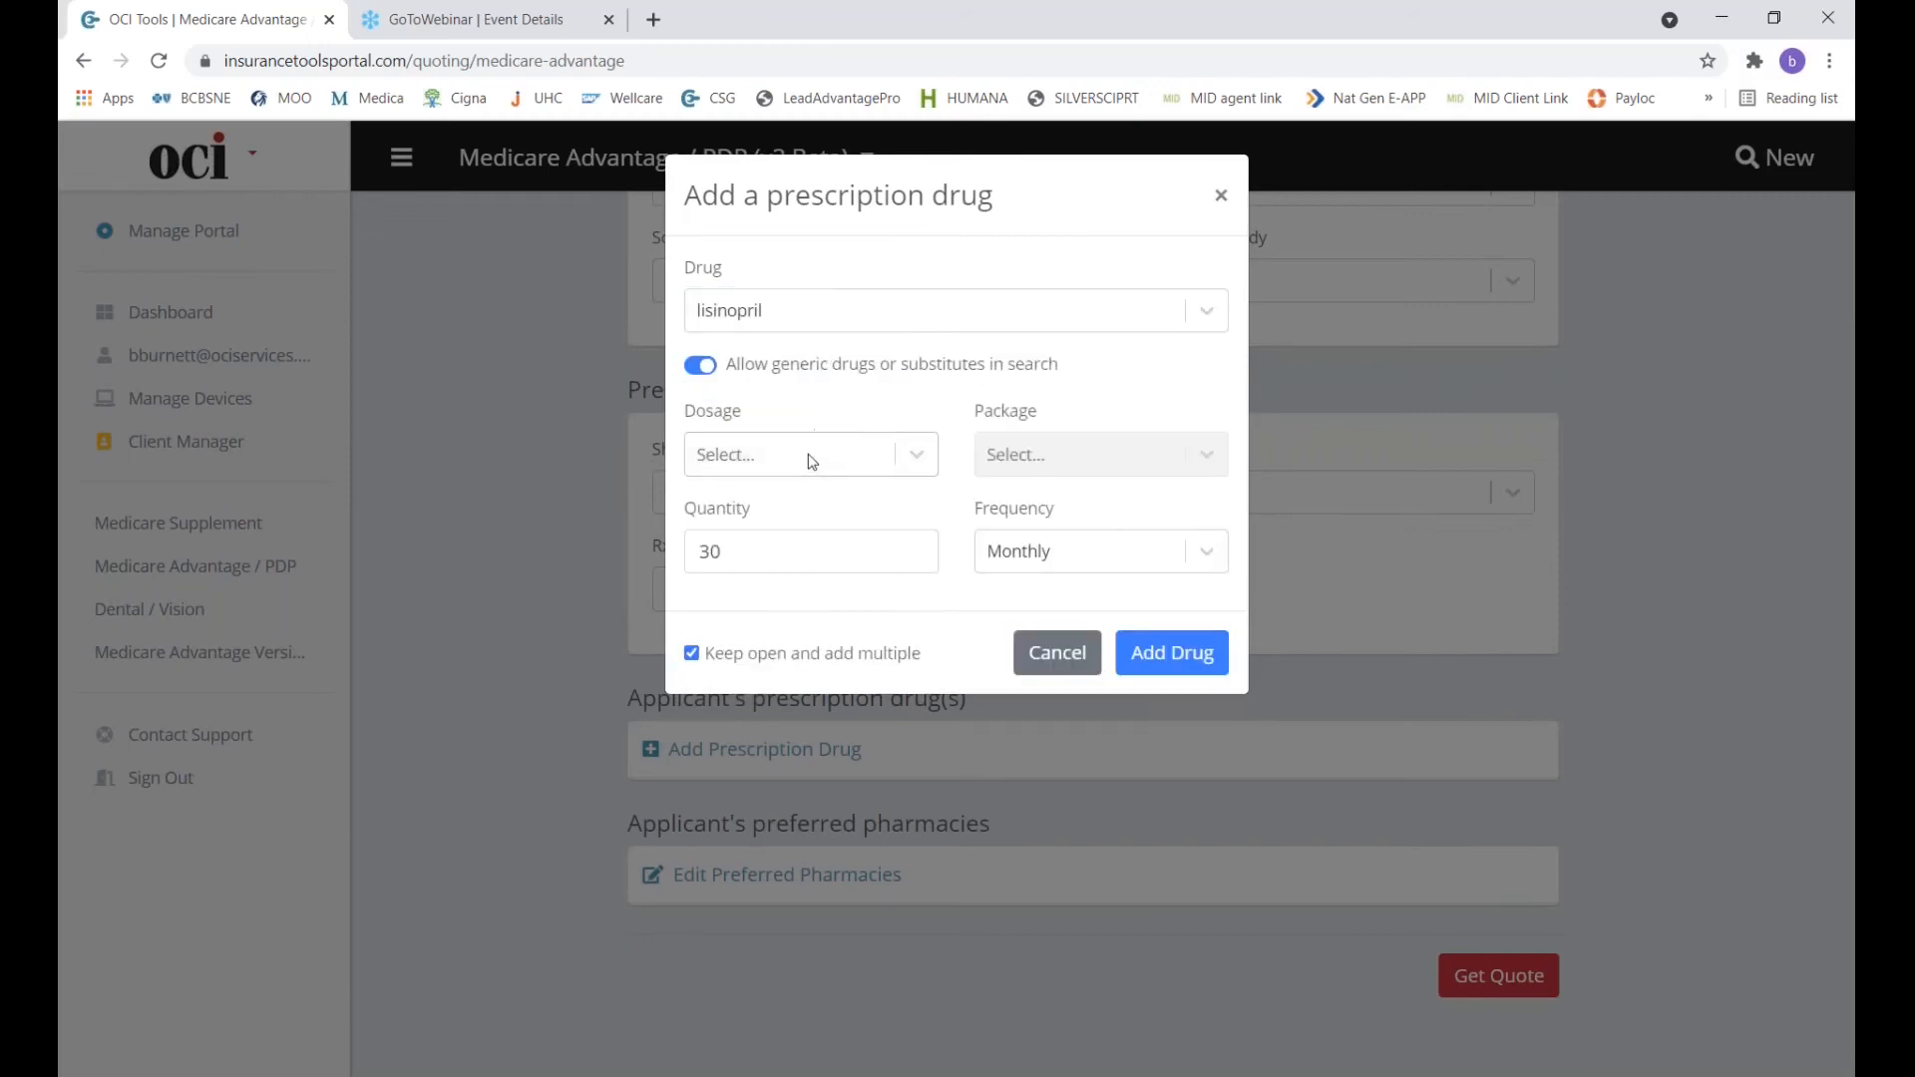
{"action": "left_click", "coordinate": [811, 466]}
{"action": "left_click", "coordinate": [793, 563]}
{"action": "left_click", "coordinate": [1163, 648]}
Add atorvastatin 20 MG oral tablet to the drug list.
{"action": "left_click", "coordinate": [952, 327]}
{"action": "type", "text": "atorv"}
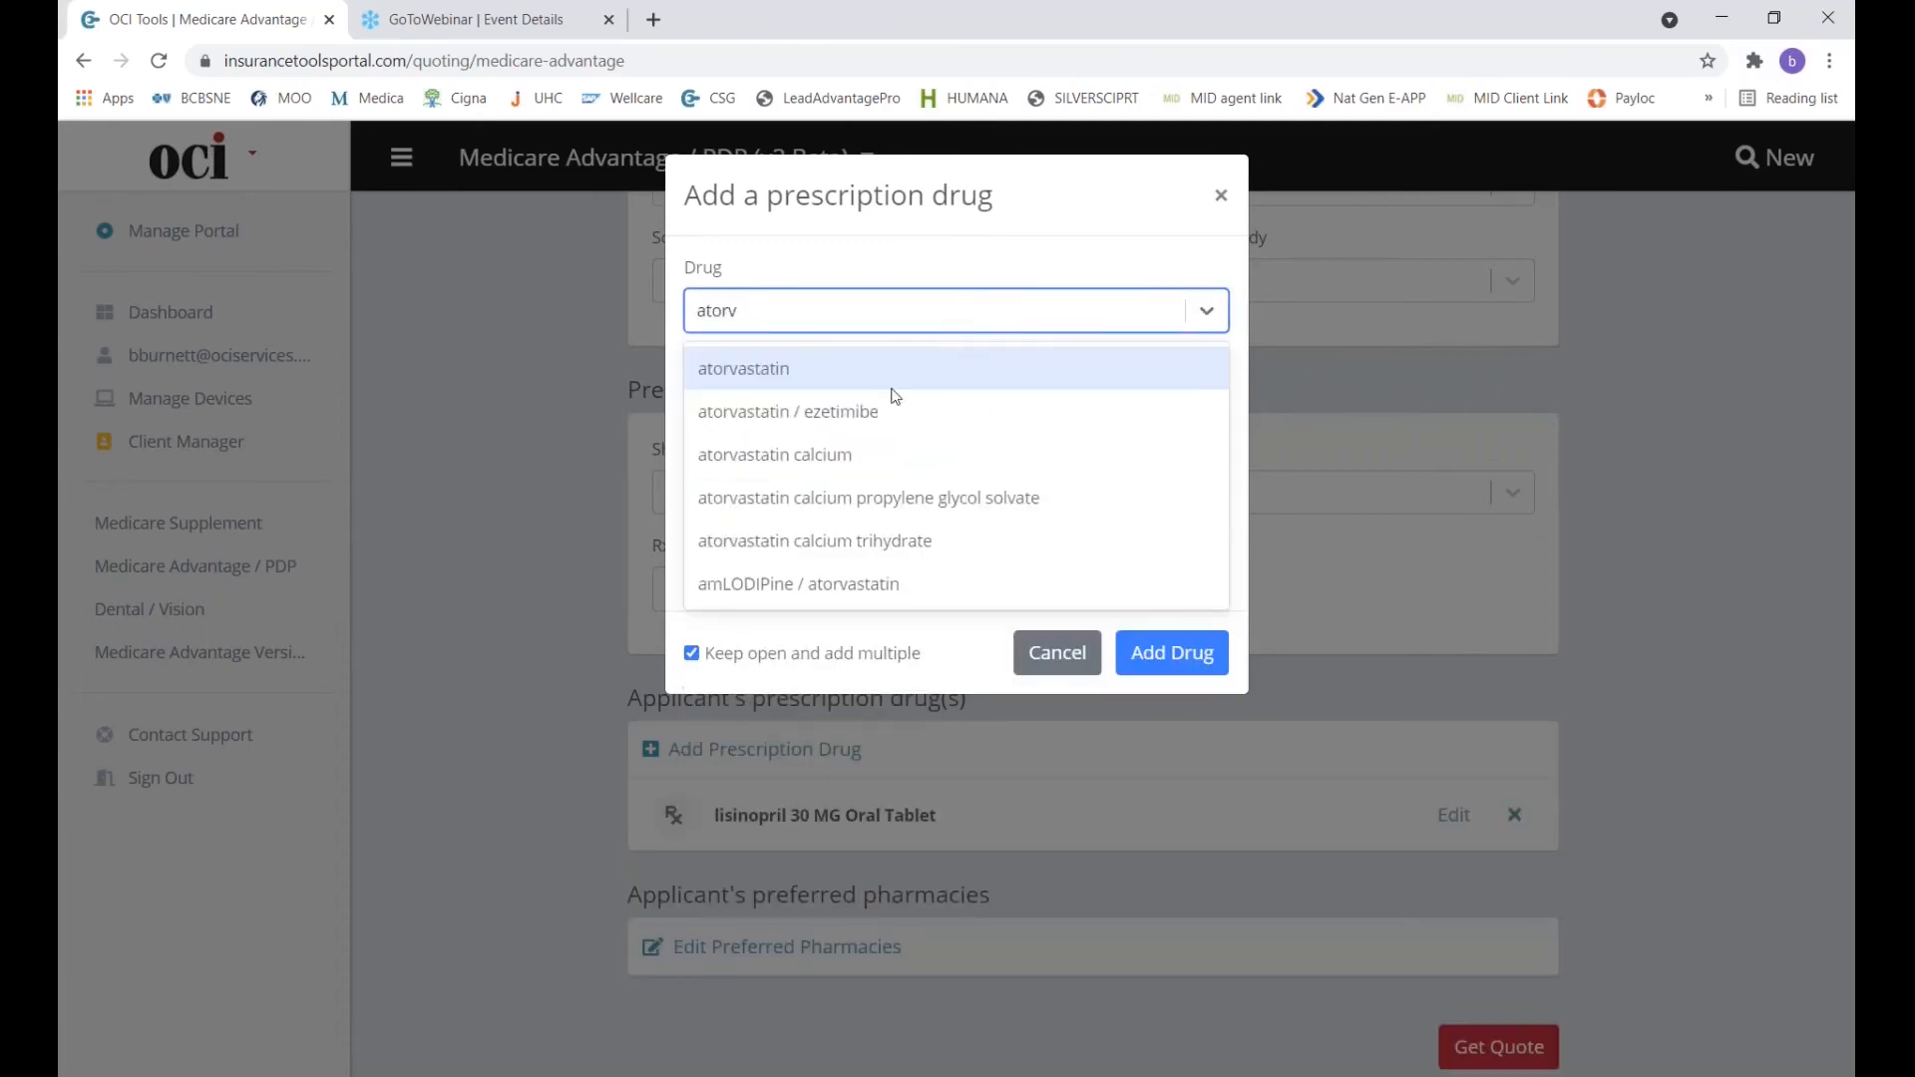
{"action": "left_click", "coordinate": [886, 384]}
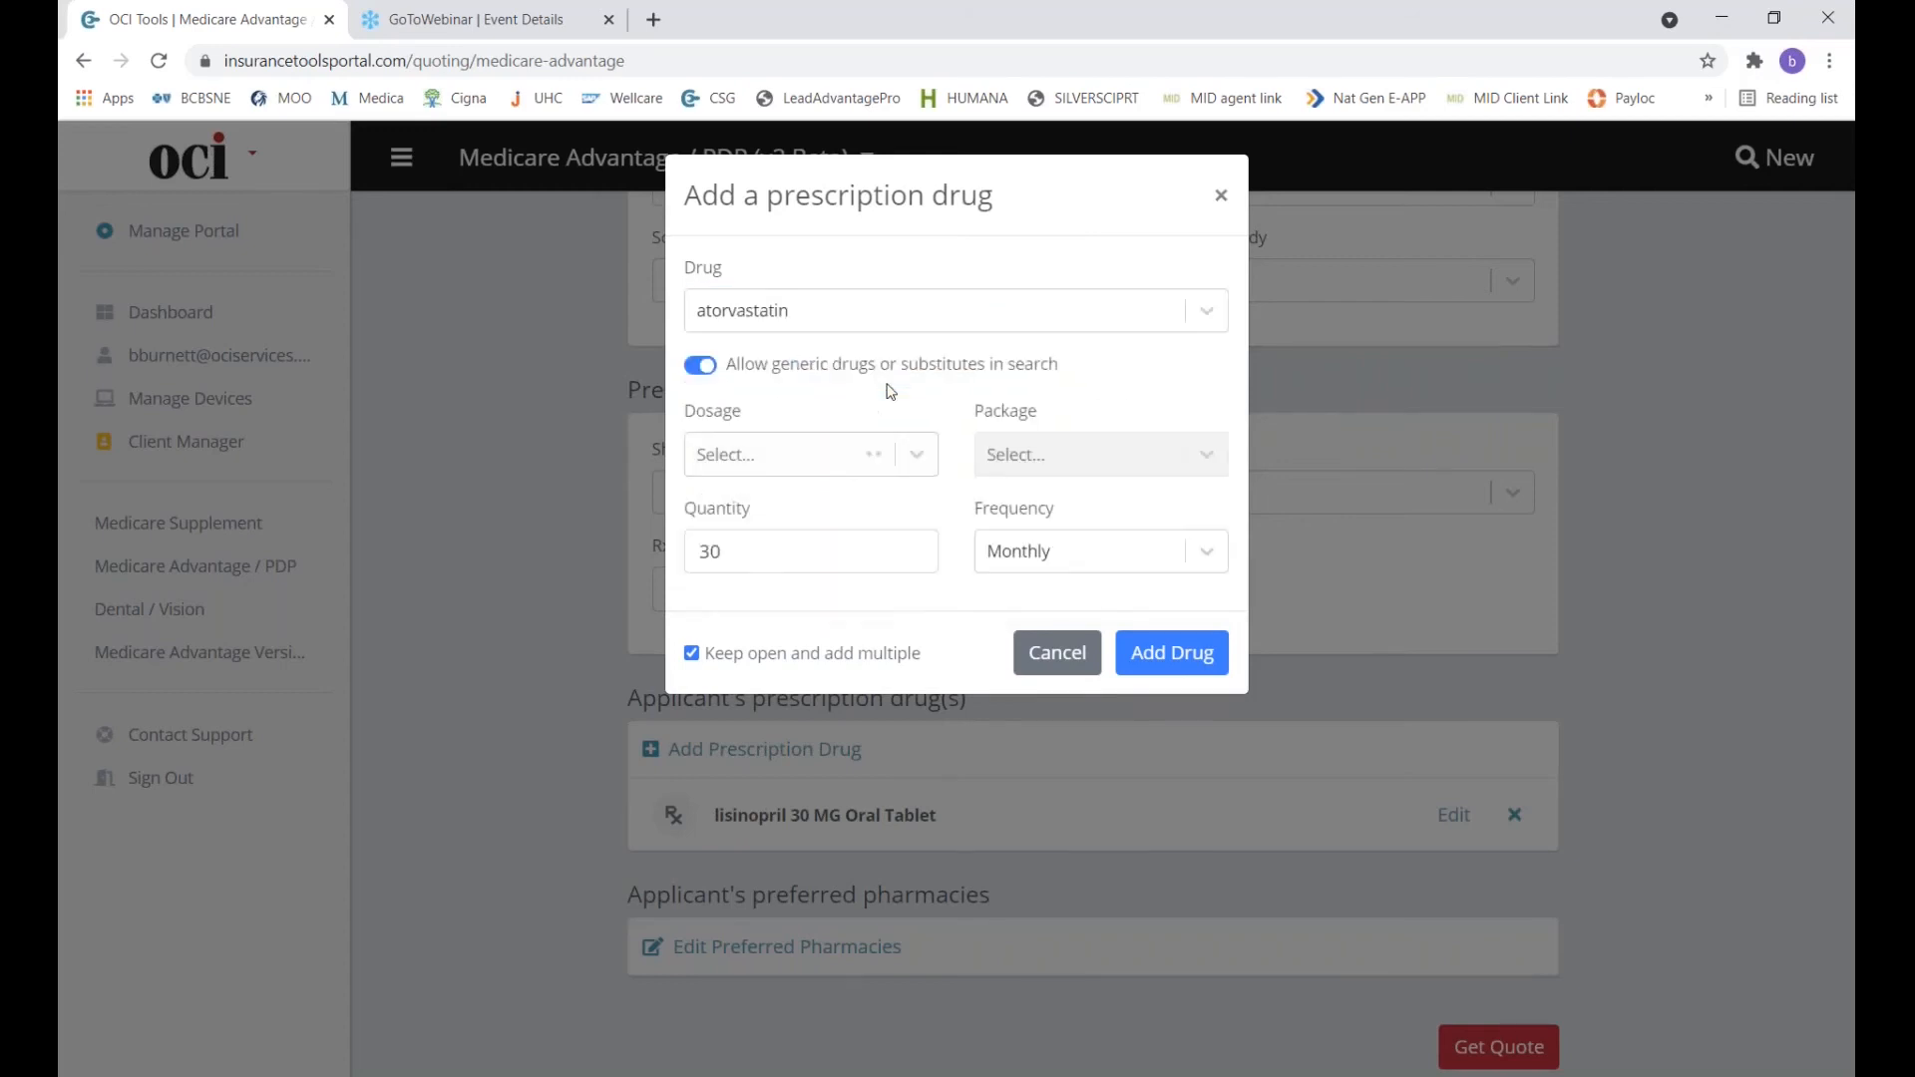
{"action": "left_click", "coordinate": [855, 461]}
{"action": "left_click", "coordinate": [805, 586]}
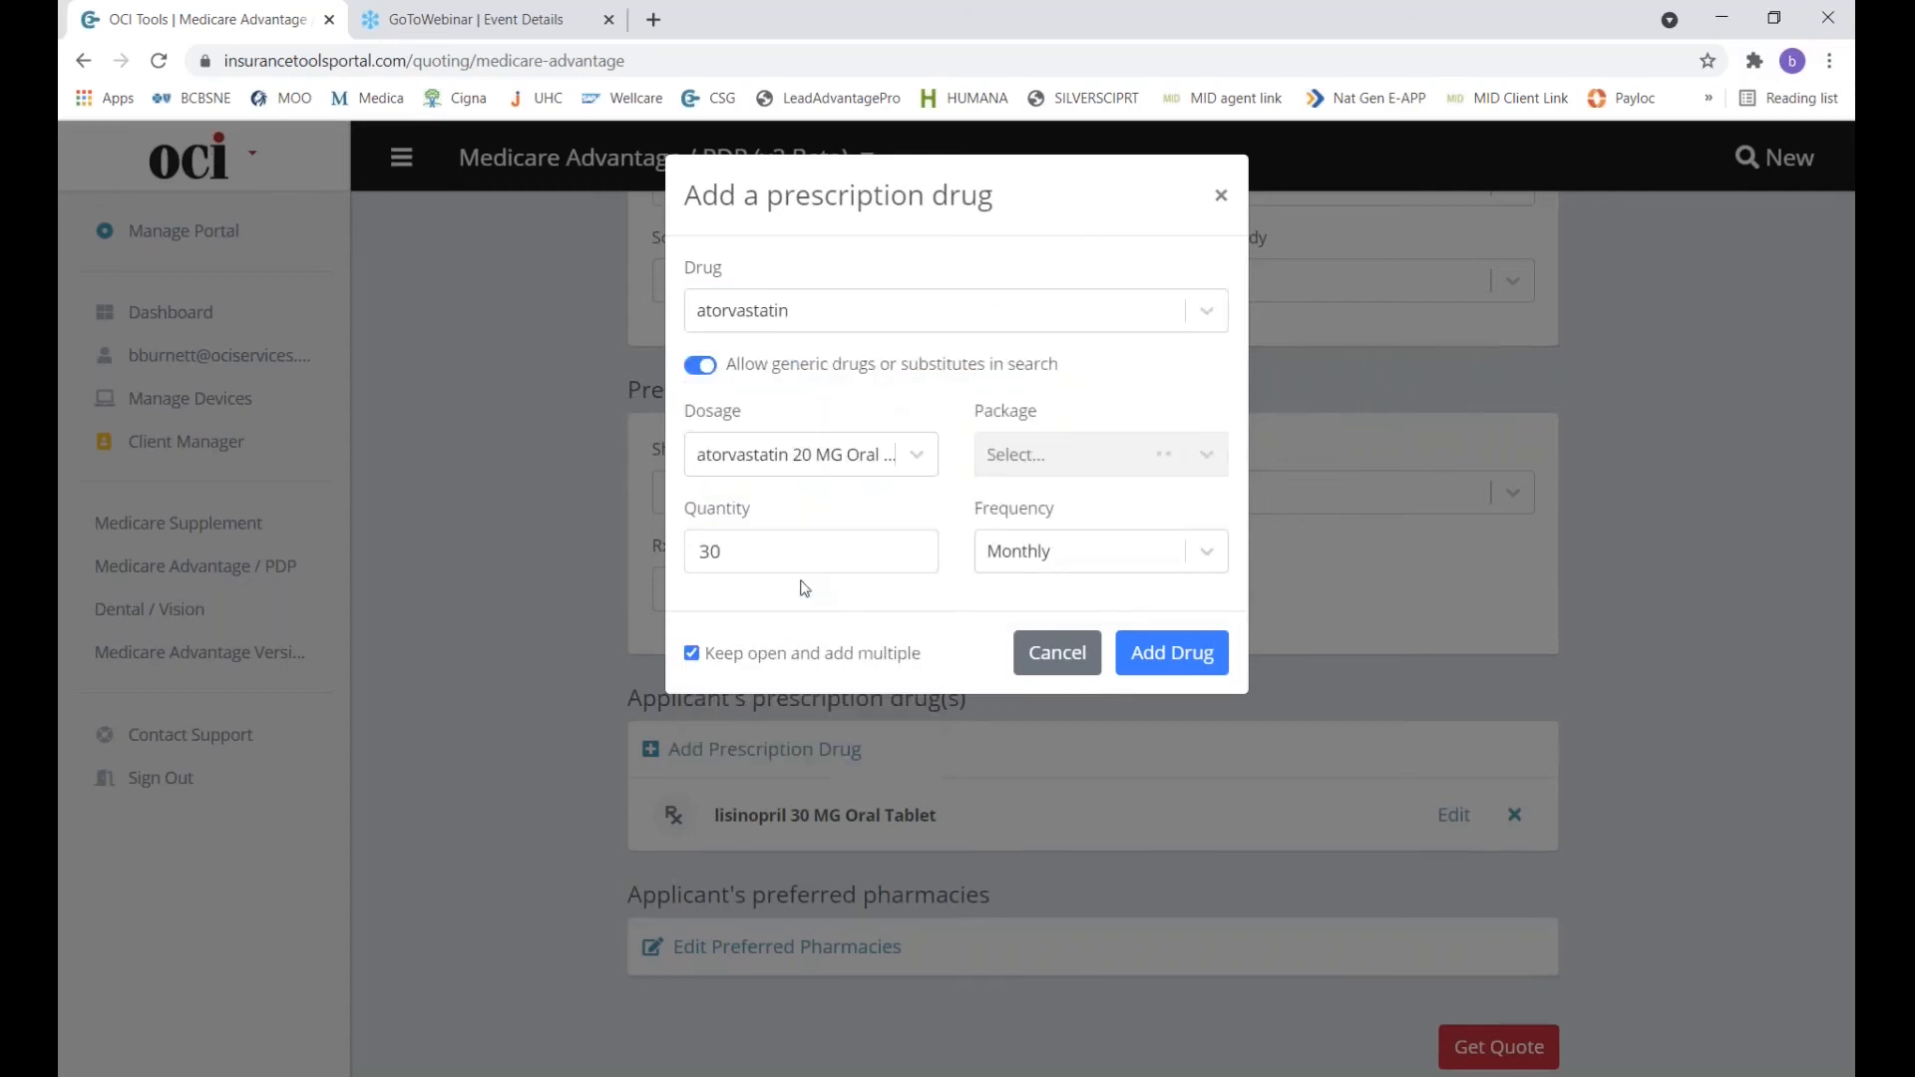
{"action": "left_click", "coordinate": [1160, 668]}
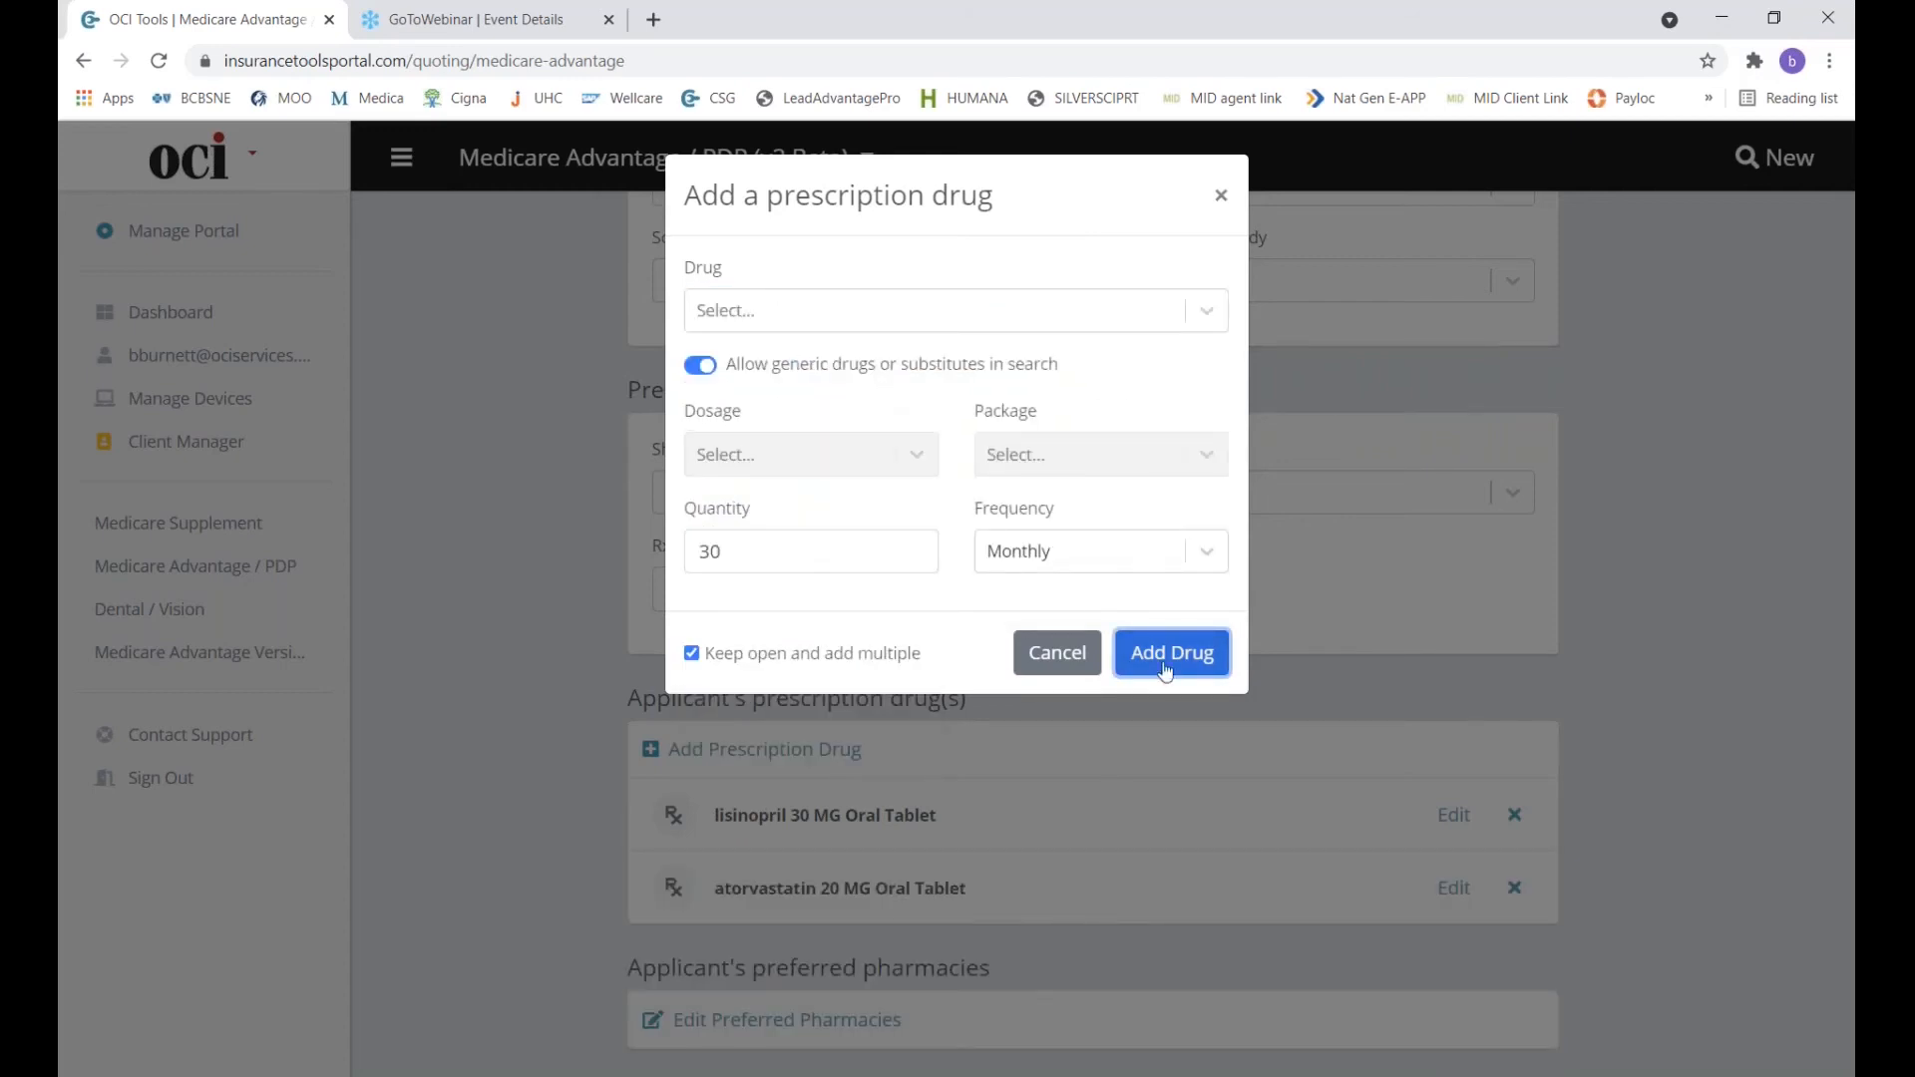
{"action": "left_click", "coordinate": [1220, 195]}
{"action": "scroll", "coordinate": [990, 665], "scroll_direction": "down", "scroll_amount": 1}
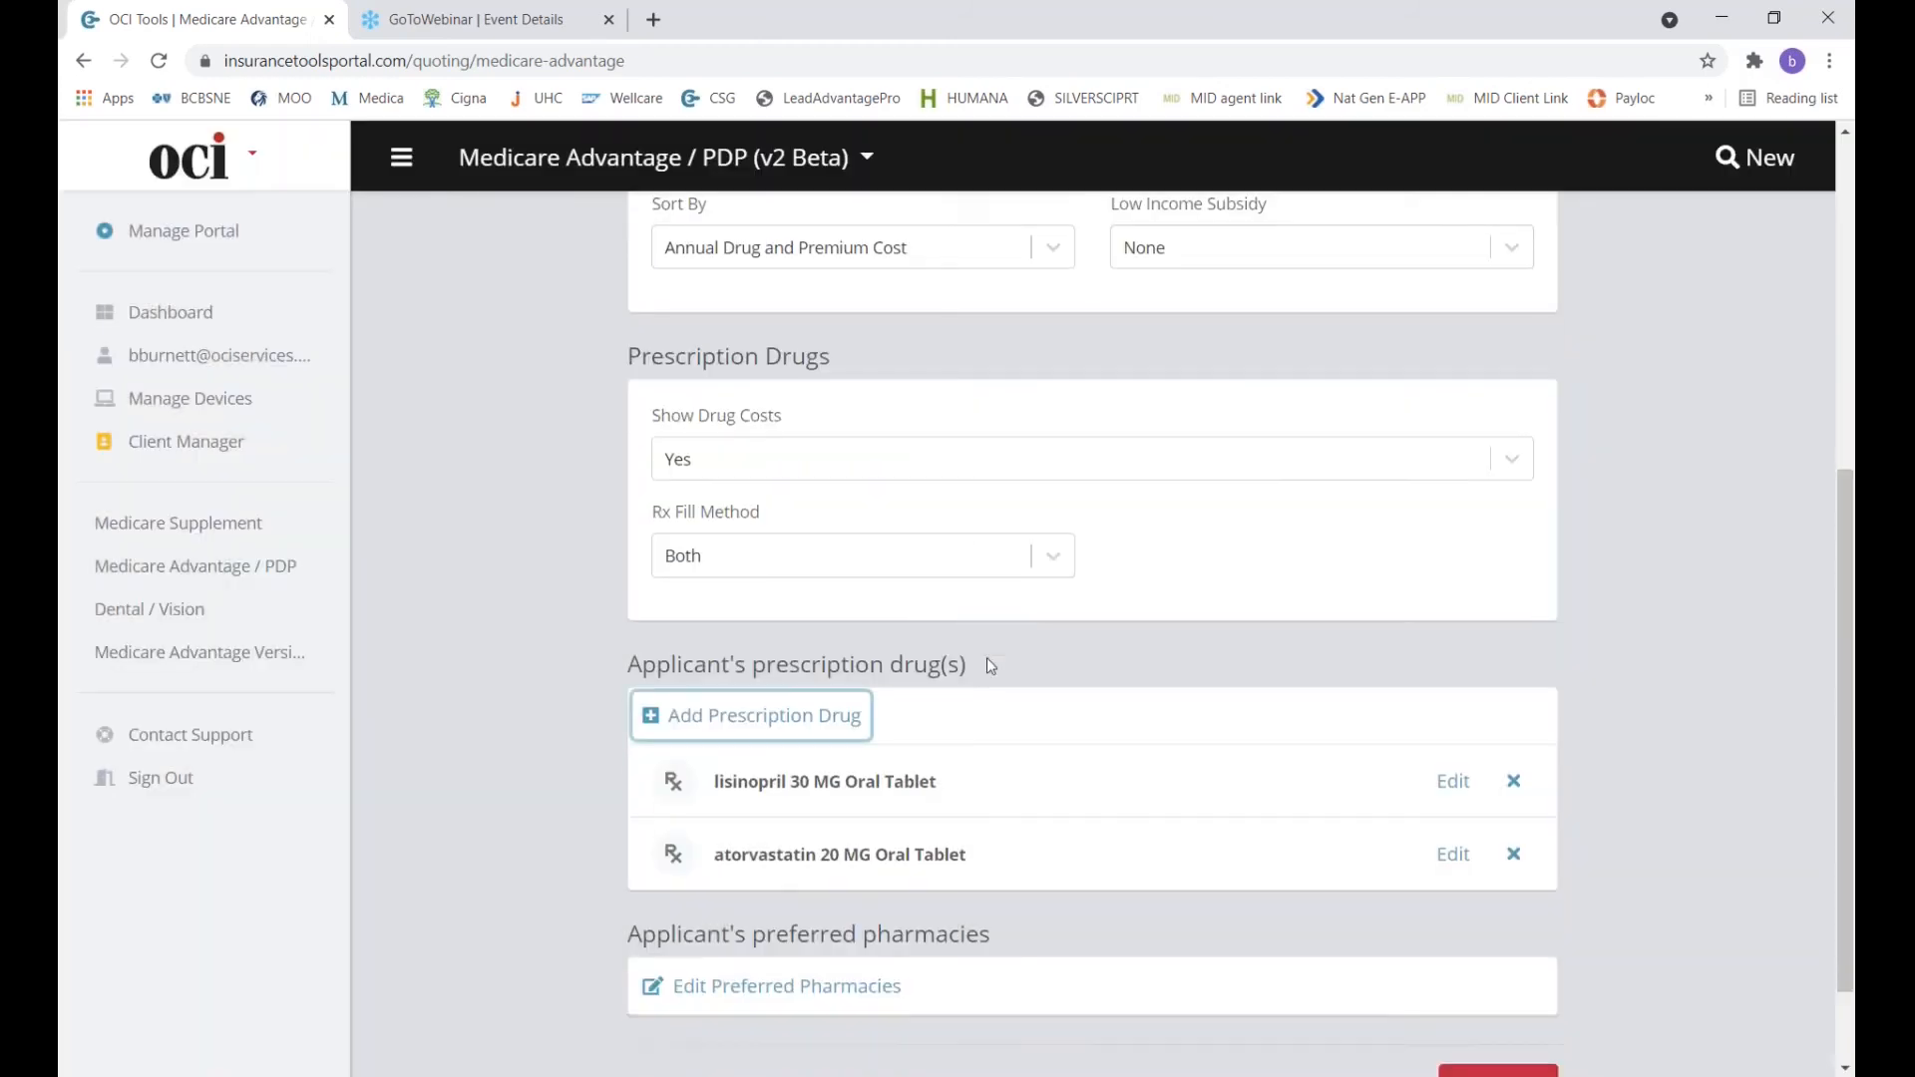
{"action": "scroll", "coordinate": [991, 665], "scroll_direction": "down", "scroll_amount": 2}
{"action": "left_click", "coordinate": [773, 863]}
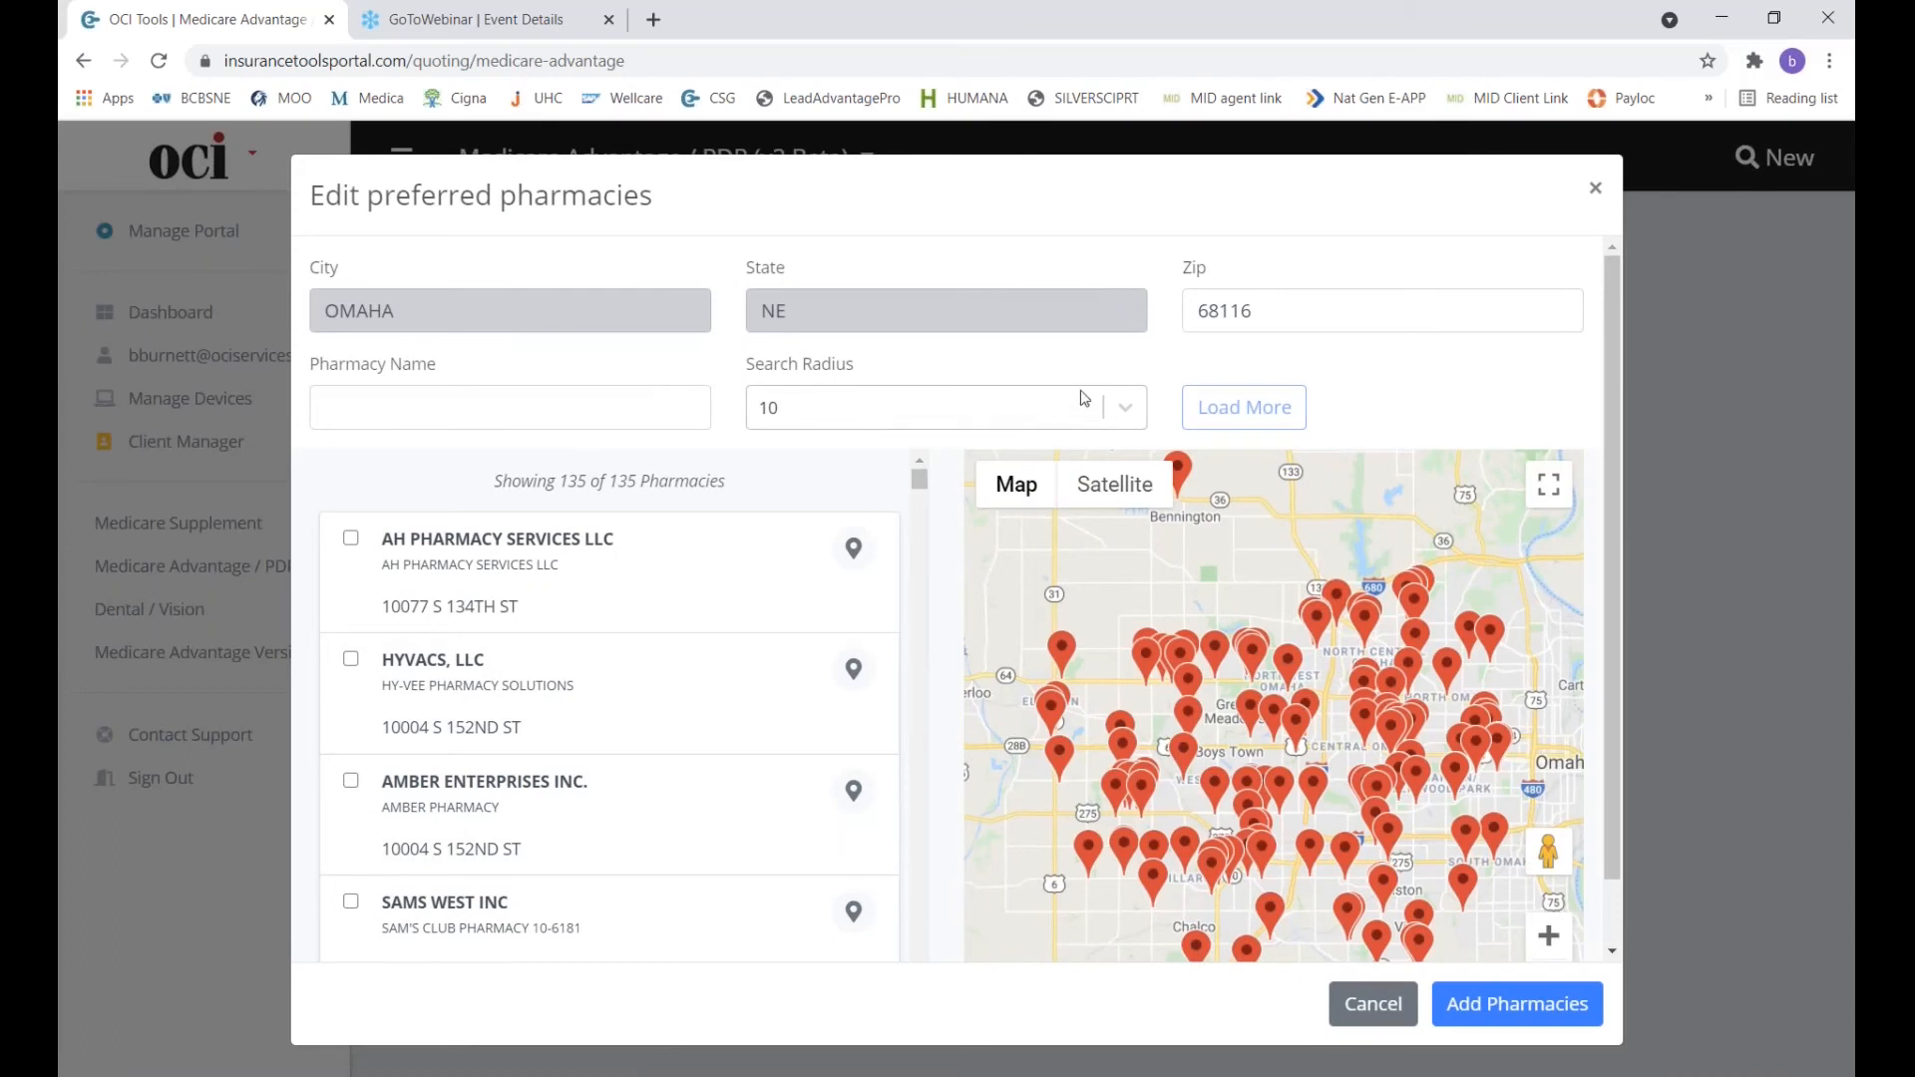
Search 'walgre' and select WALGREENS #11355 as a preferred pharmacy.
{"action": "left_click", "coordinate": [637, 413]}
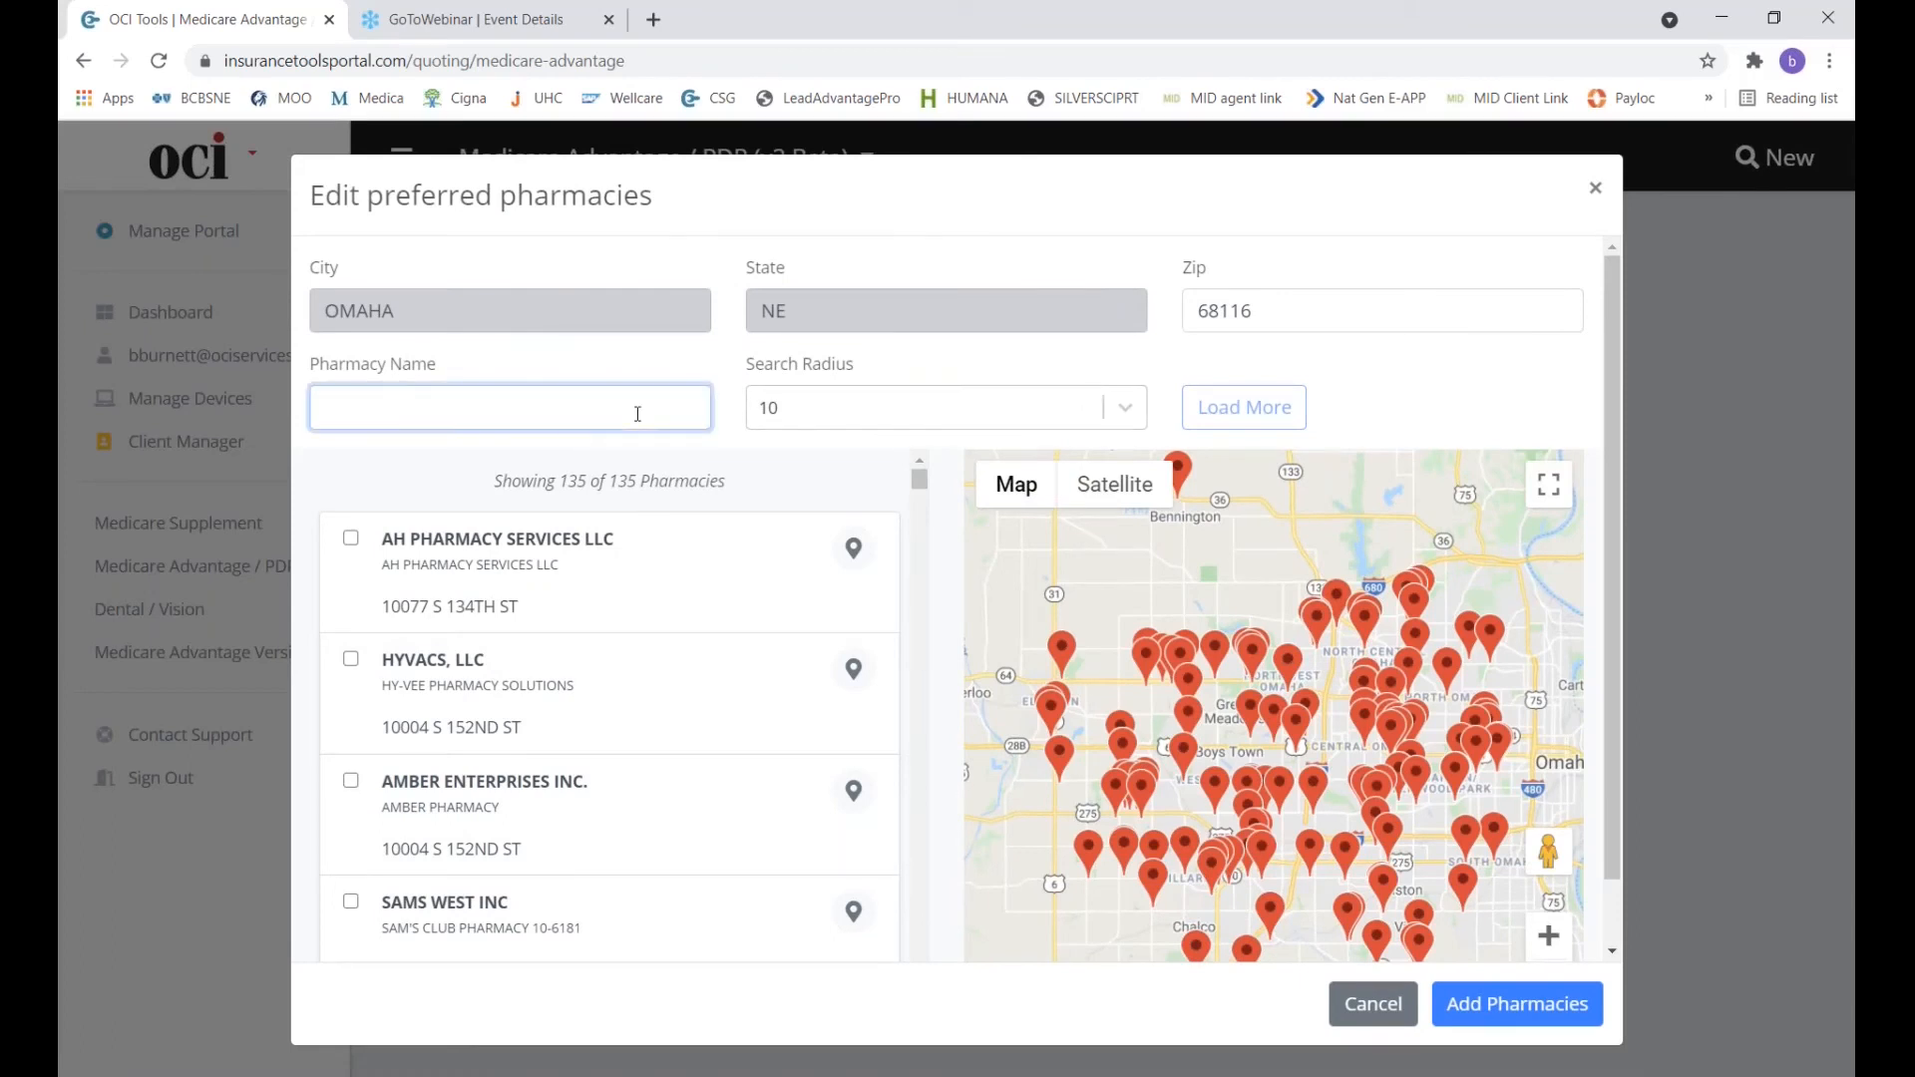
{"action": "type", "text": "walgre"}
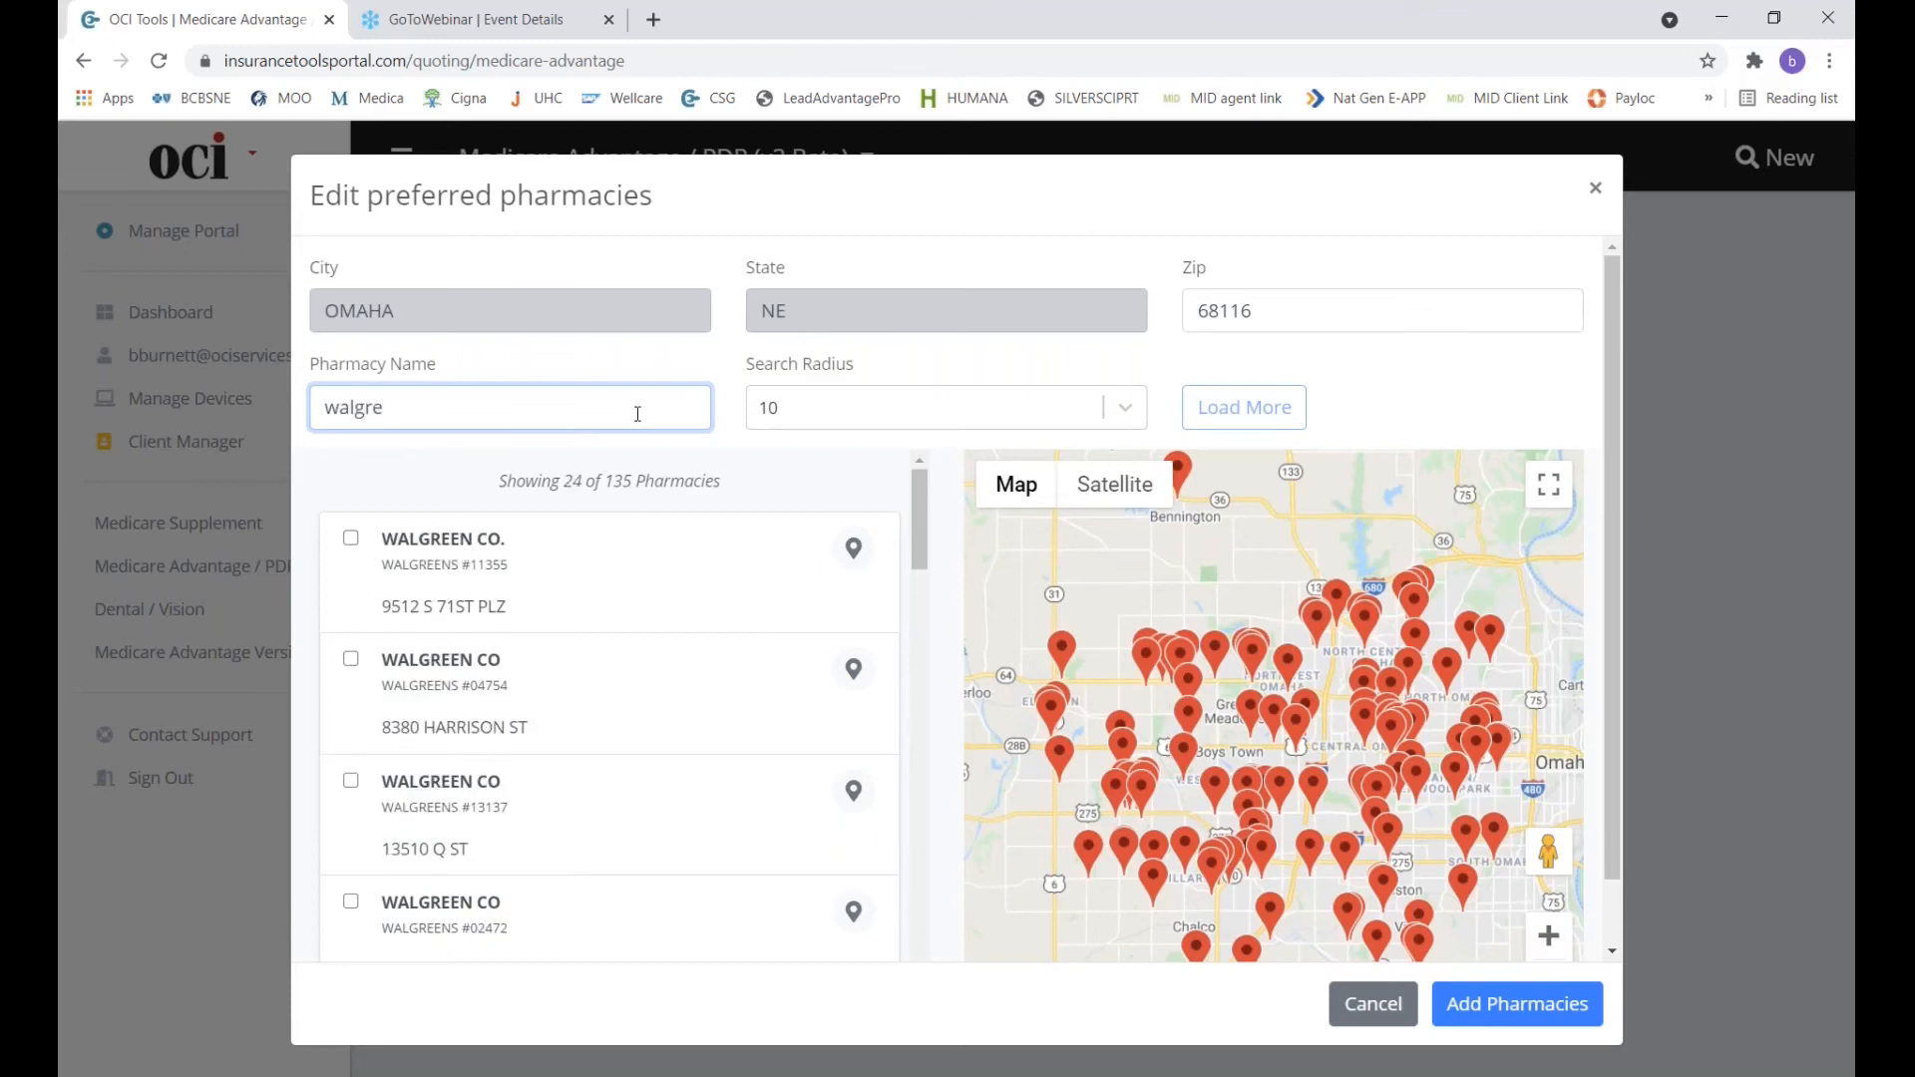
{"action": "left_click", "coordinate": [350, 538]}
Also select CVS PHARMACY #16148, attach both pharmacies, and run the Part D quote.
{"action": "left_click", "coordinate": [482, 409]}
{"action": "key", "text": "BackSpace"}
{"action": "key", "text": "BackSpace"}
{"action": "key", "text": "BackSpace"}
{"action": "key", "text": "BackSpace"}
{"action": "key", "text": "BackSpace"}
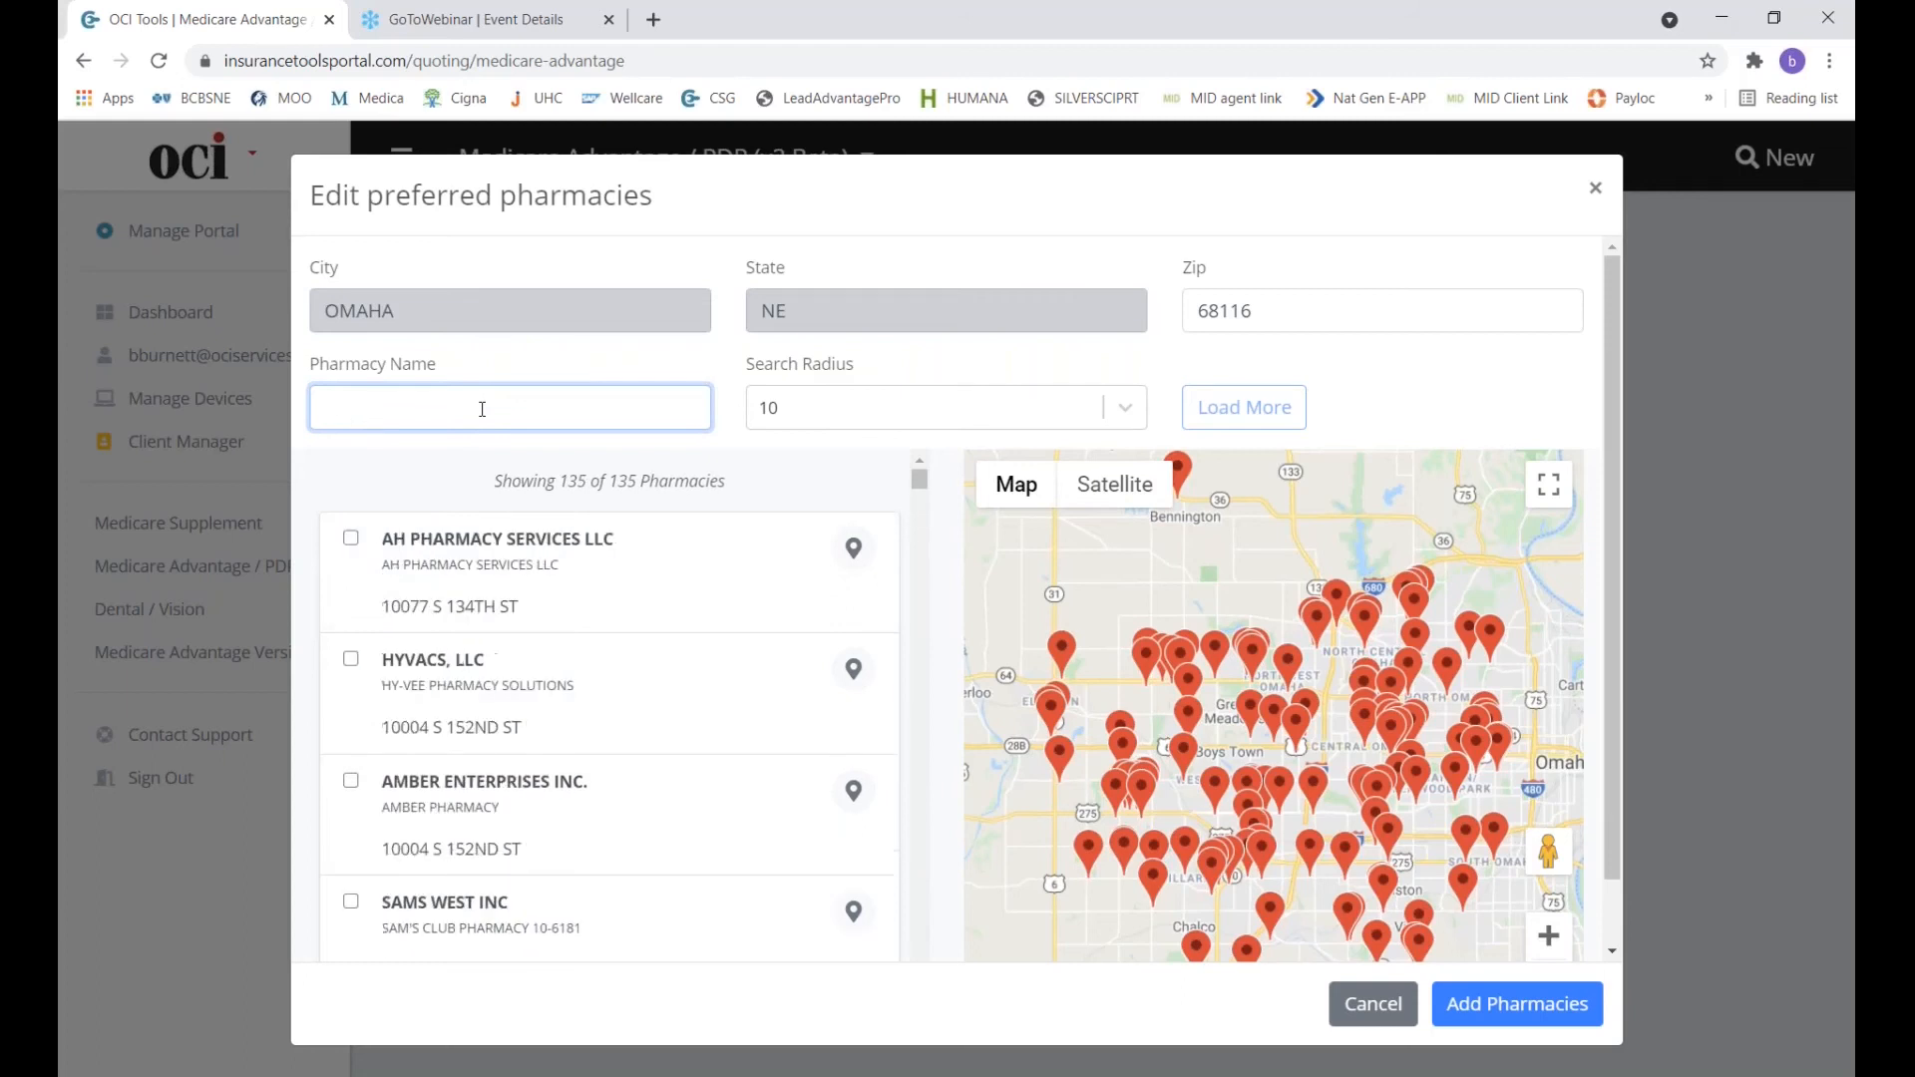
{"action": "type", "text": "cvs"}
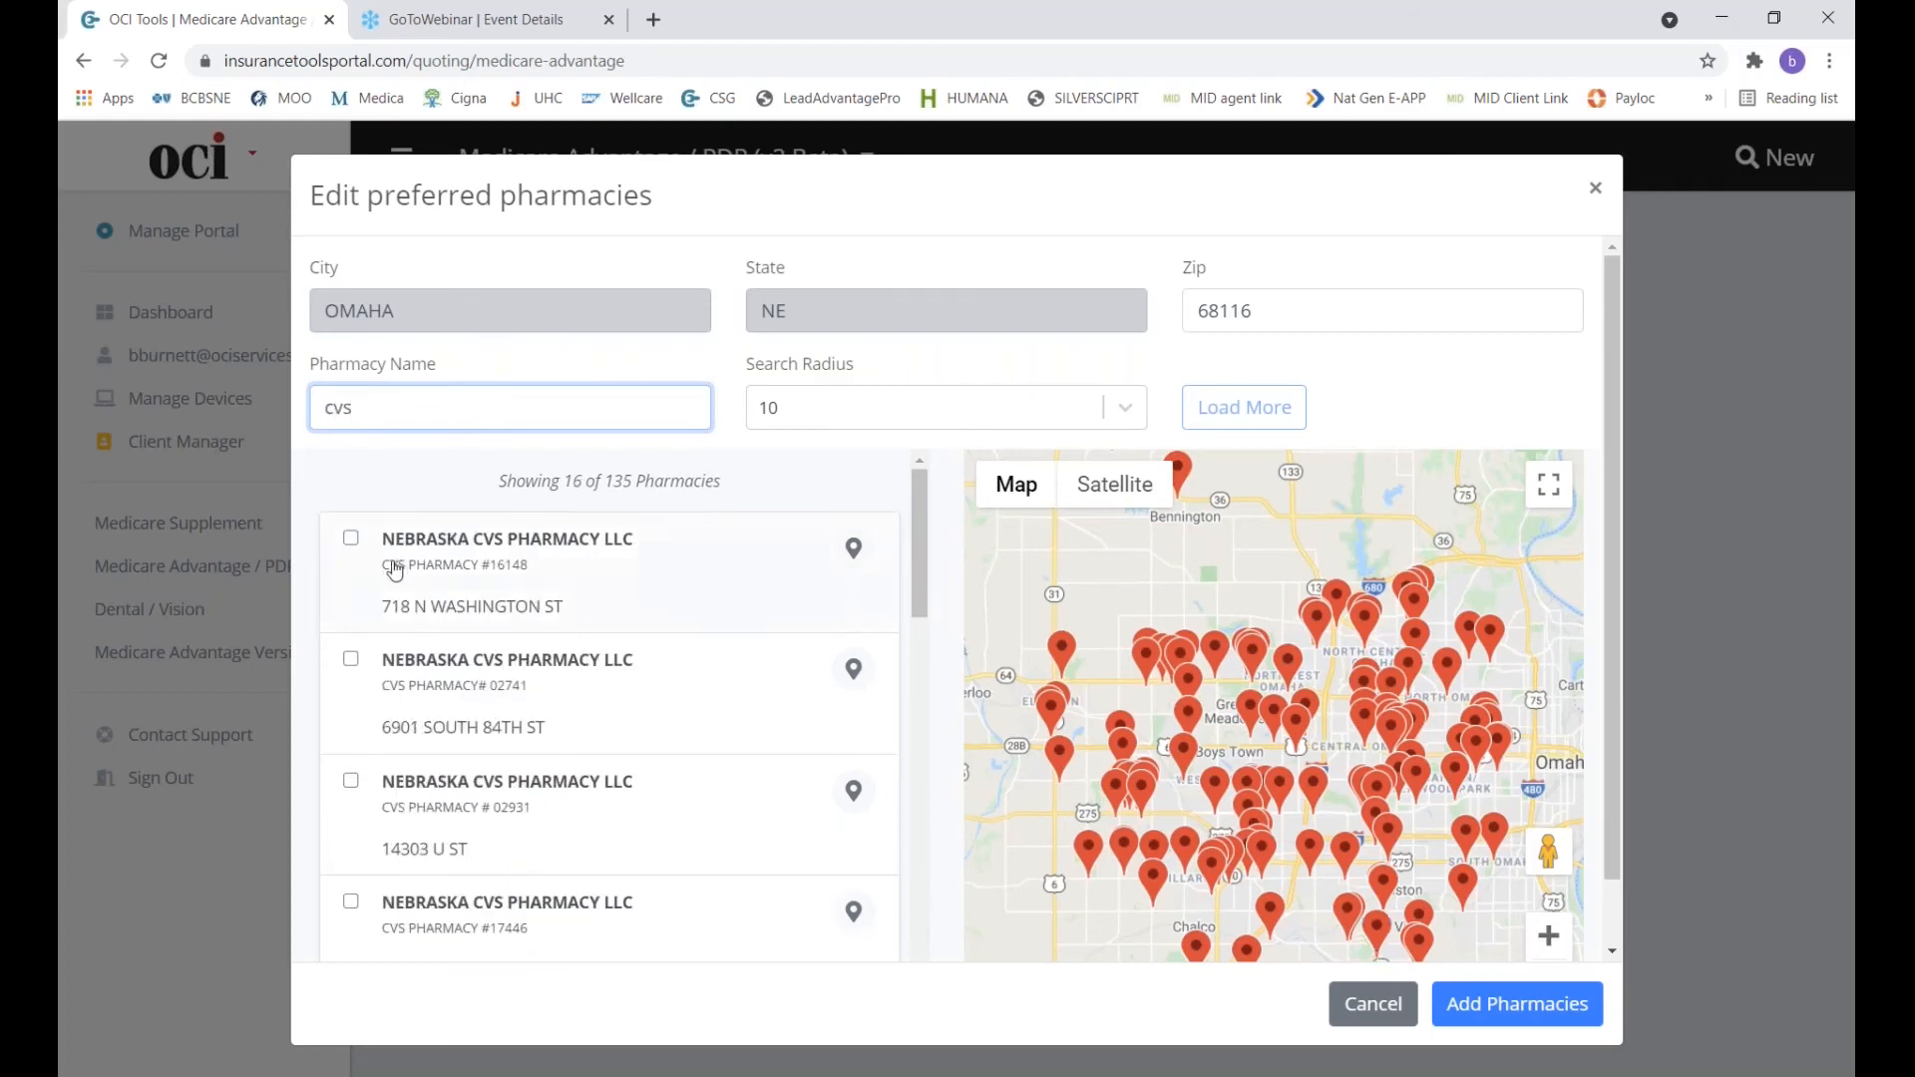
{"action": "left_click", "coordinate": [350, 538]}
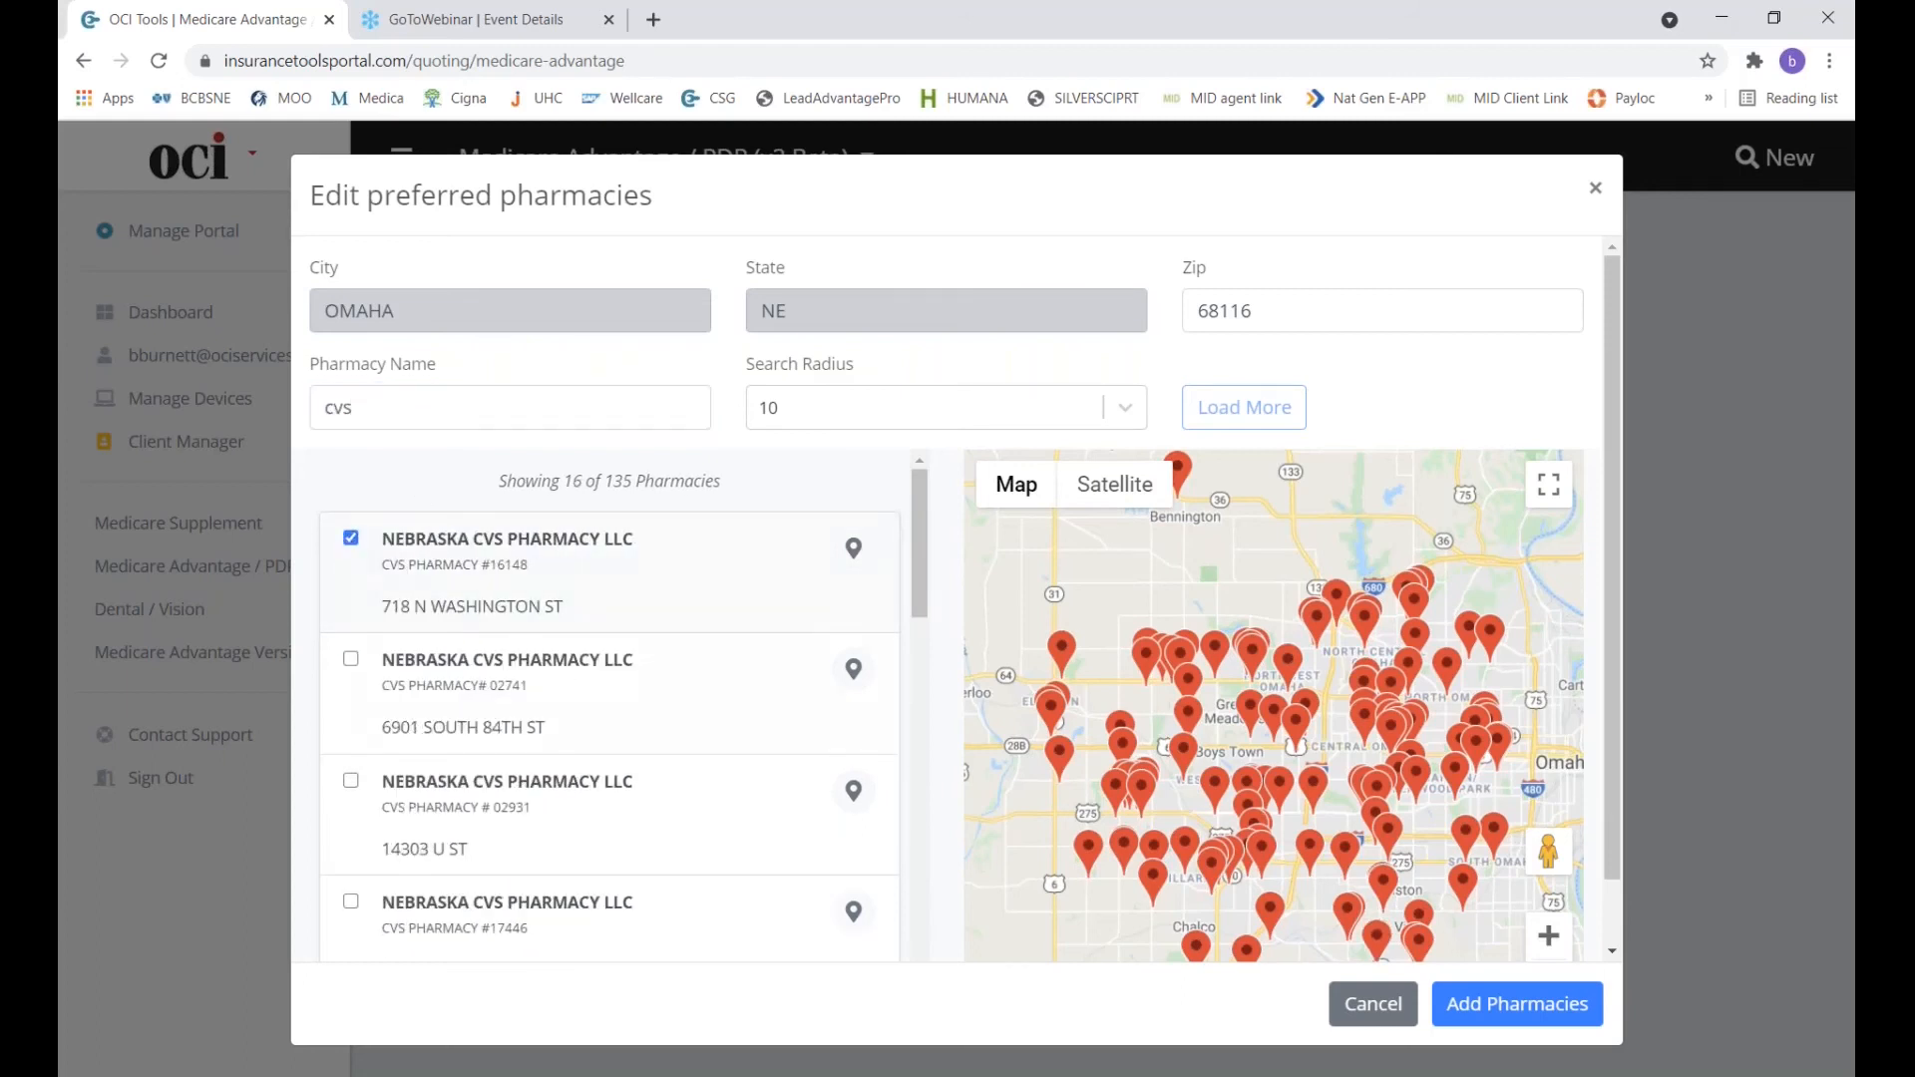
{"action": "left_click", "coordinate": [1520, 1003]}
{"action": "scroll", "coordinate": [1159, 834], "scroll_direction": "down", "scroll_amount": 2}
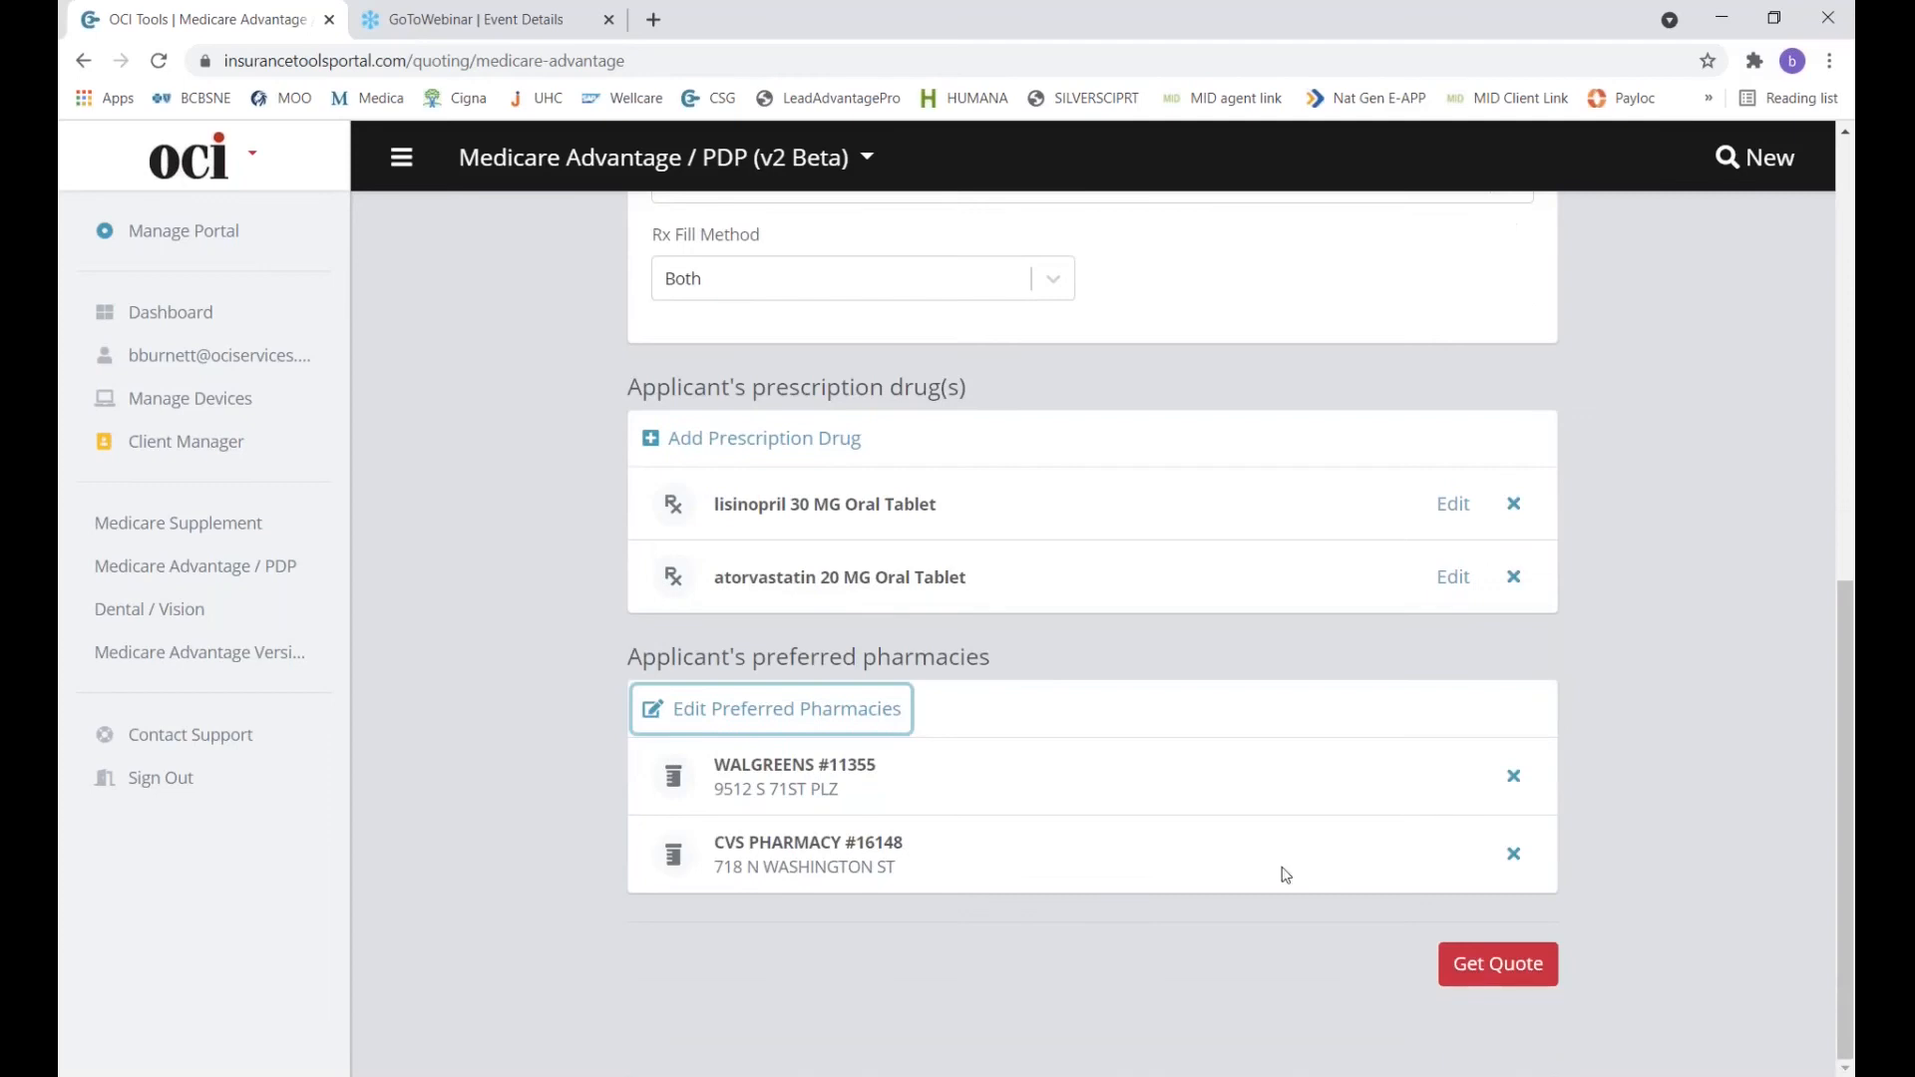
{"action": "left_click", "coordinate": [1476, 964]}
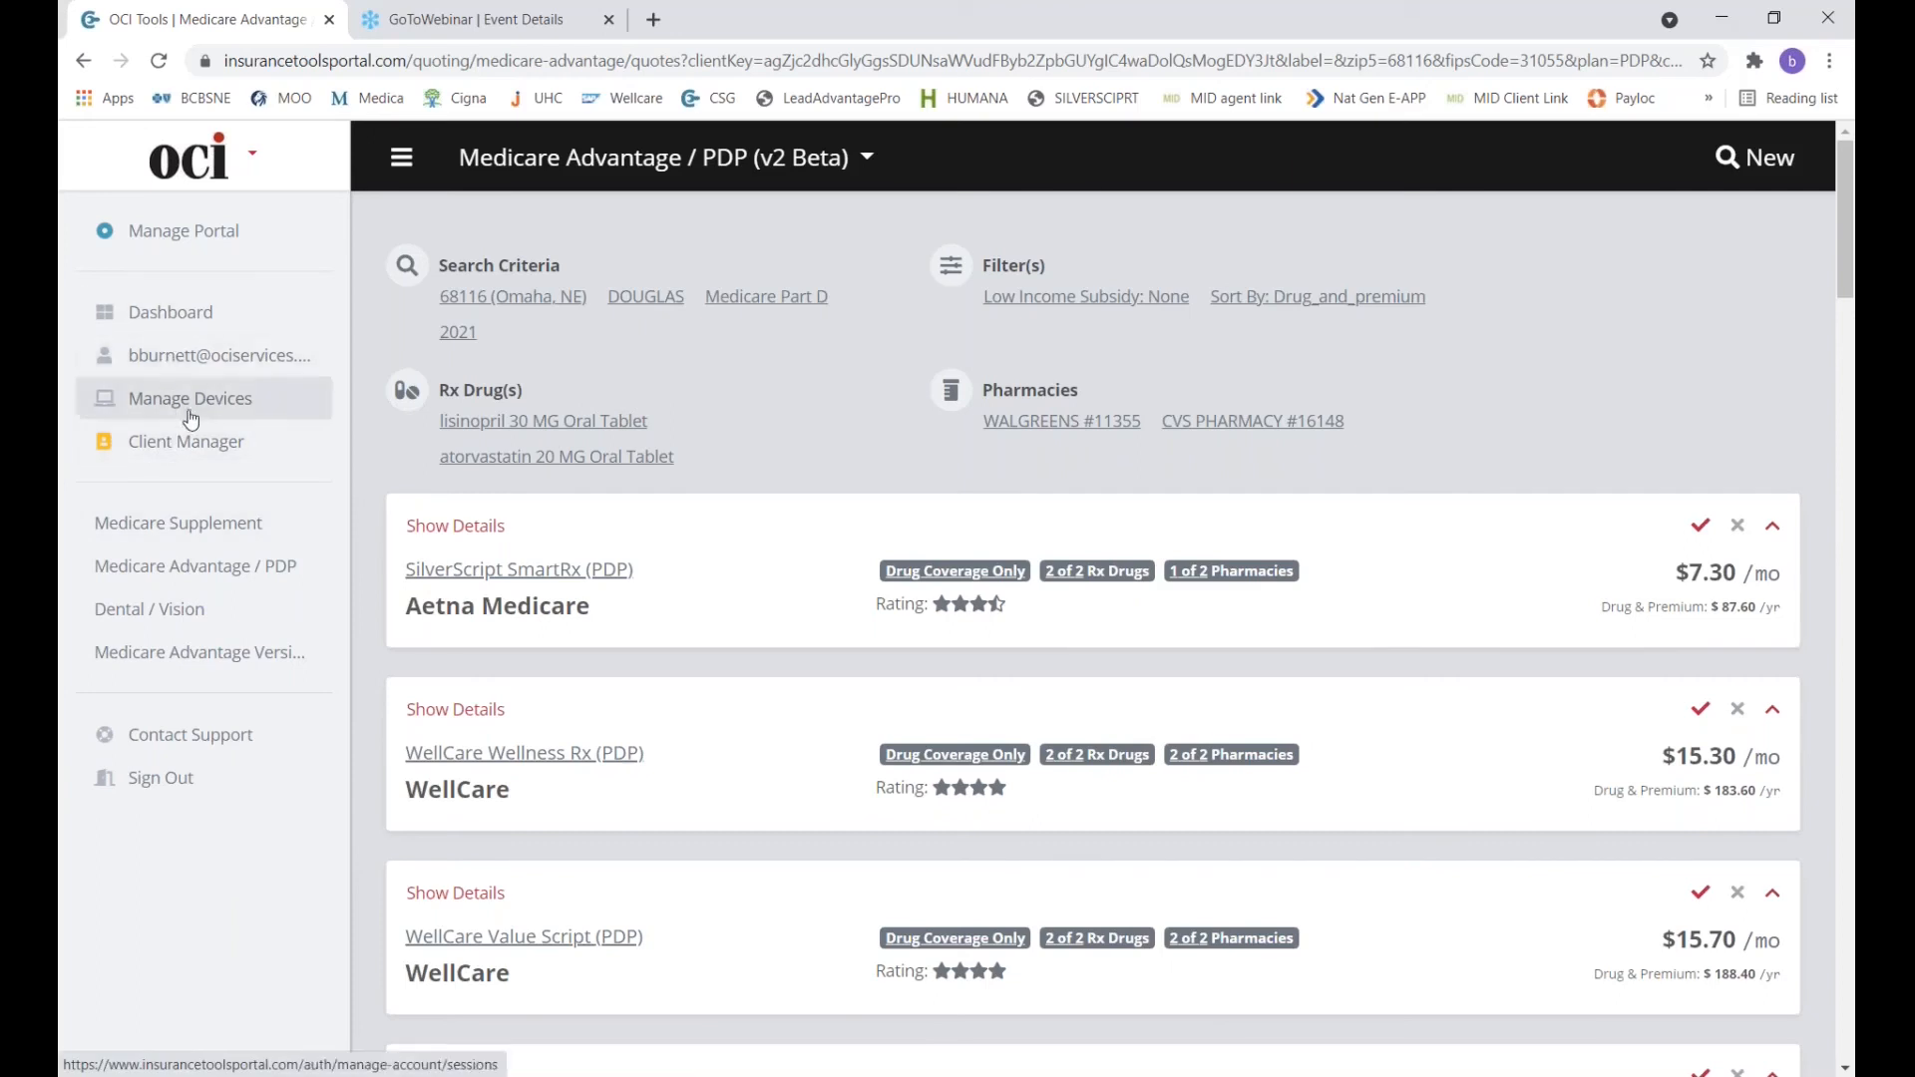
Go to the My Clients list after the SilverScript SmartRx $7.30/mo PDP results appear.
{"action": "left_click", "coordinate": [190, 447]}
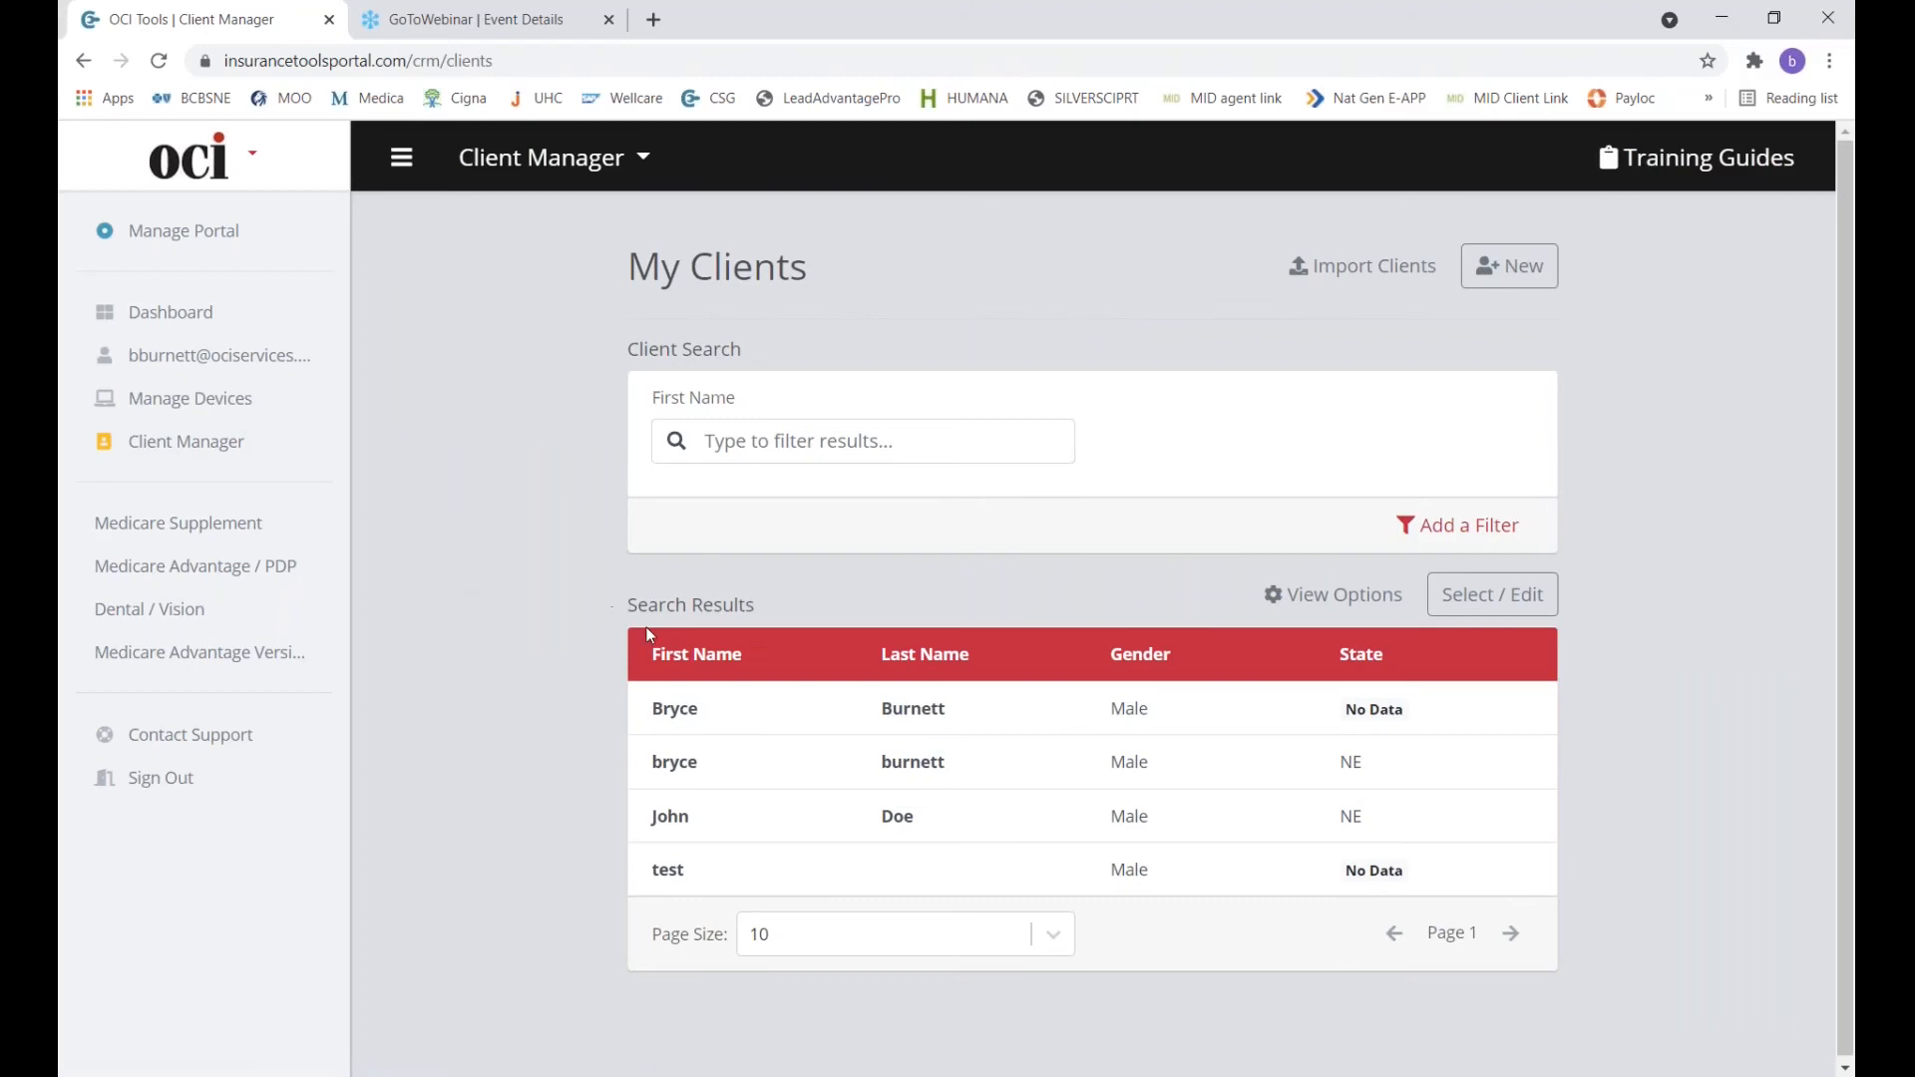
Check the client's quote history, one 3/24/2021 supplement quote, then return to the Dashboard.
{"action": "left_click", "coordinate": [720, 776]}
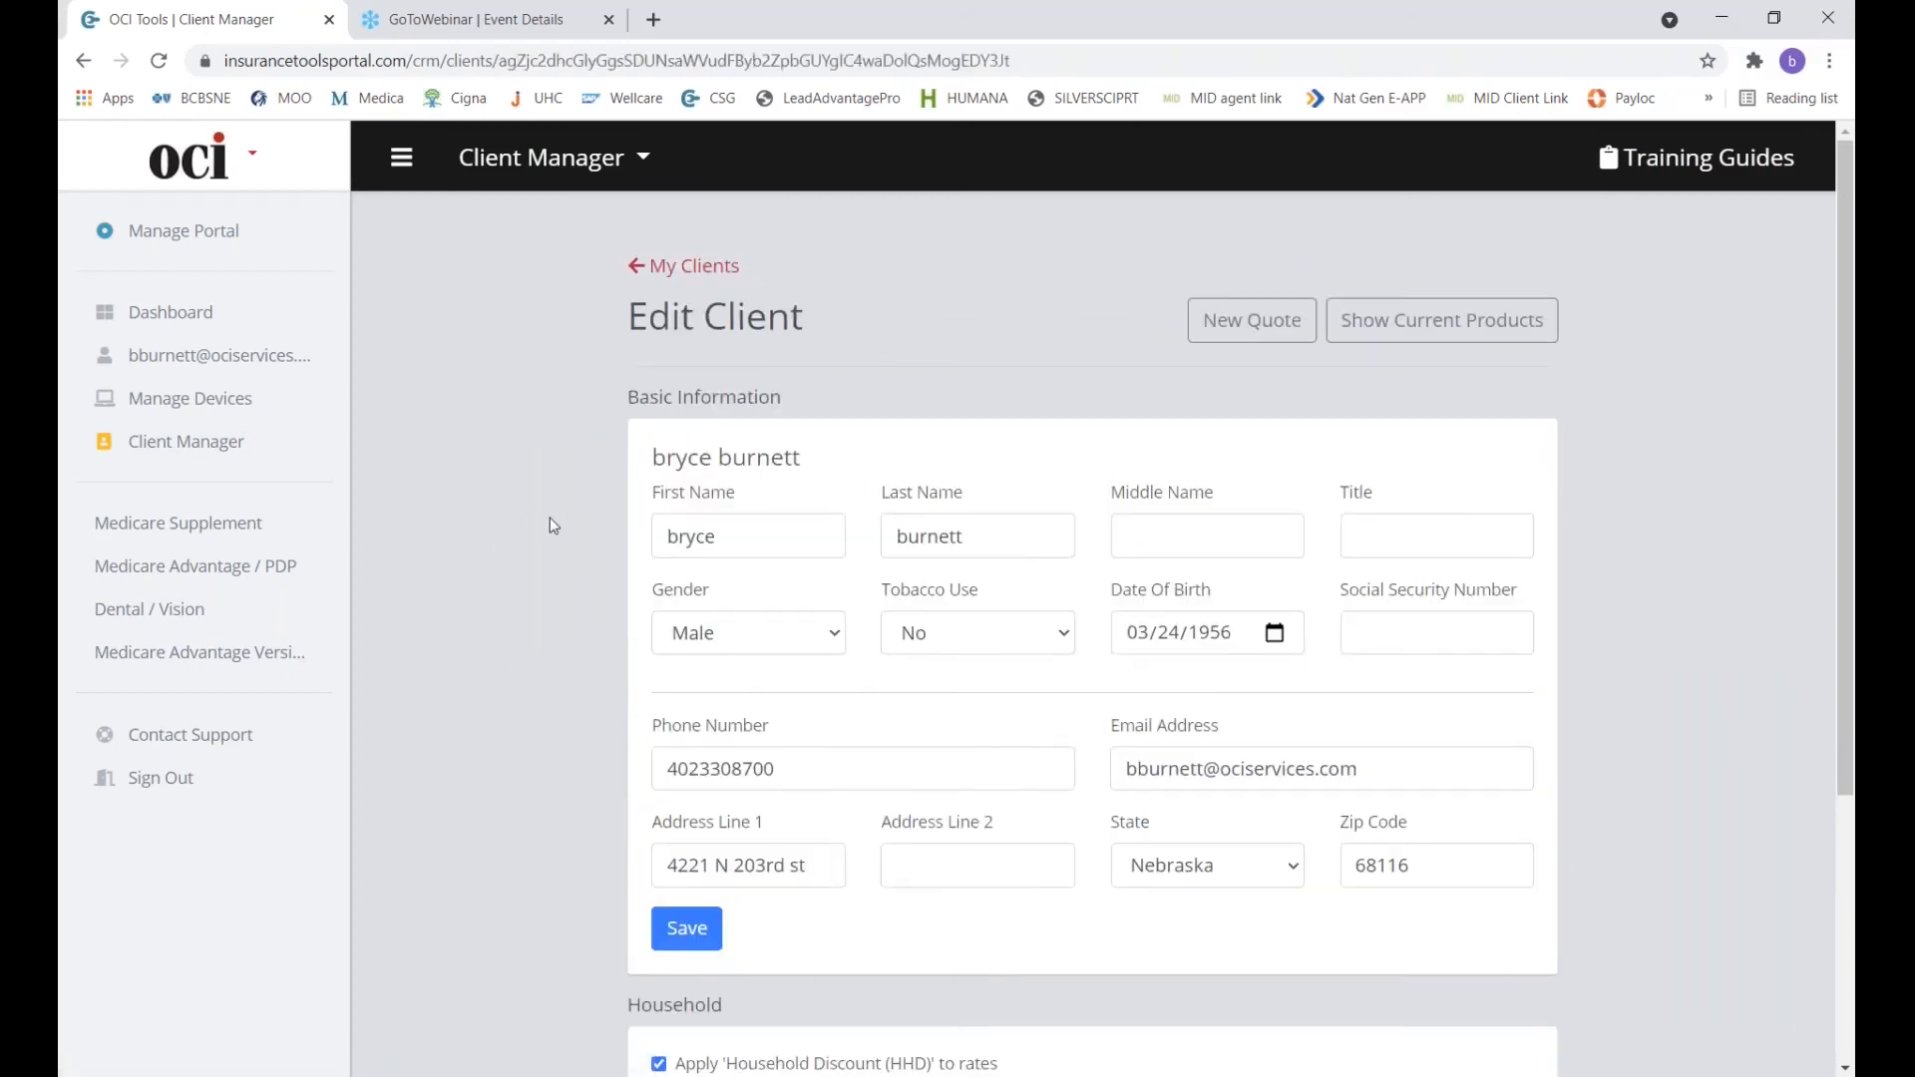
{"action": "scroll", "coordinate": [551, 524], "scroll_direction": "down", "scroll_amount": 4}
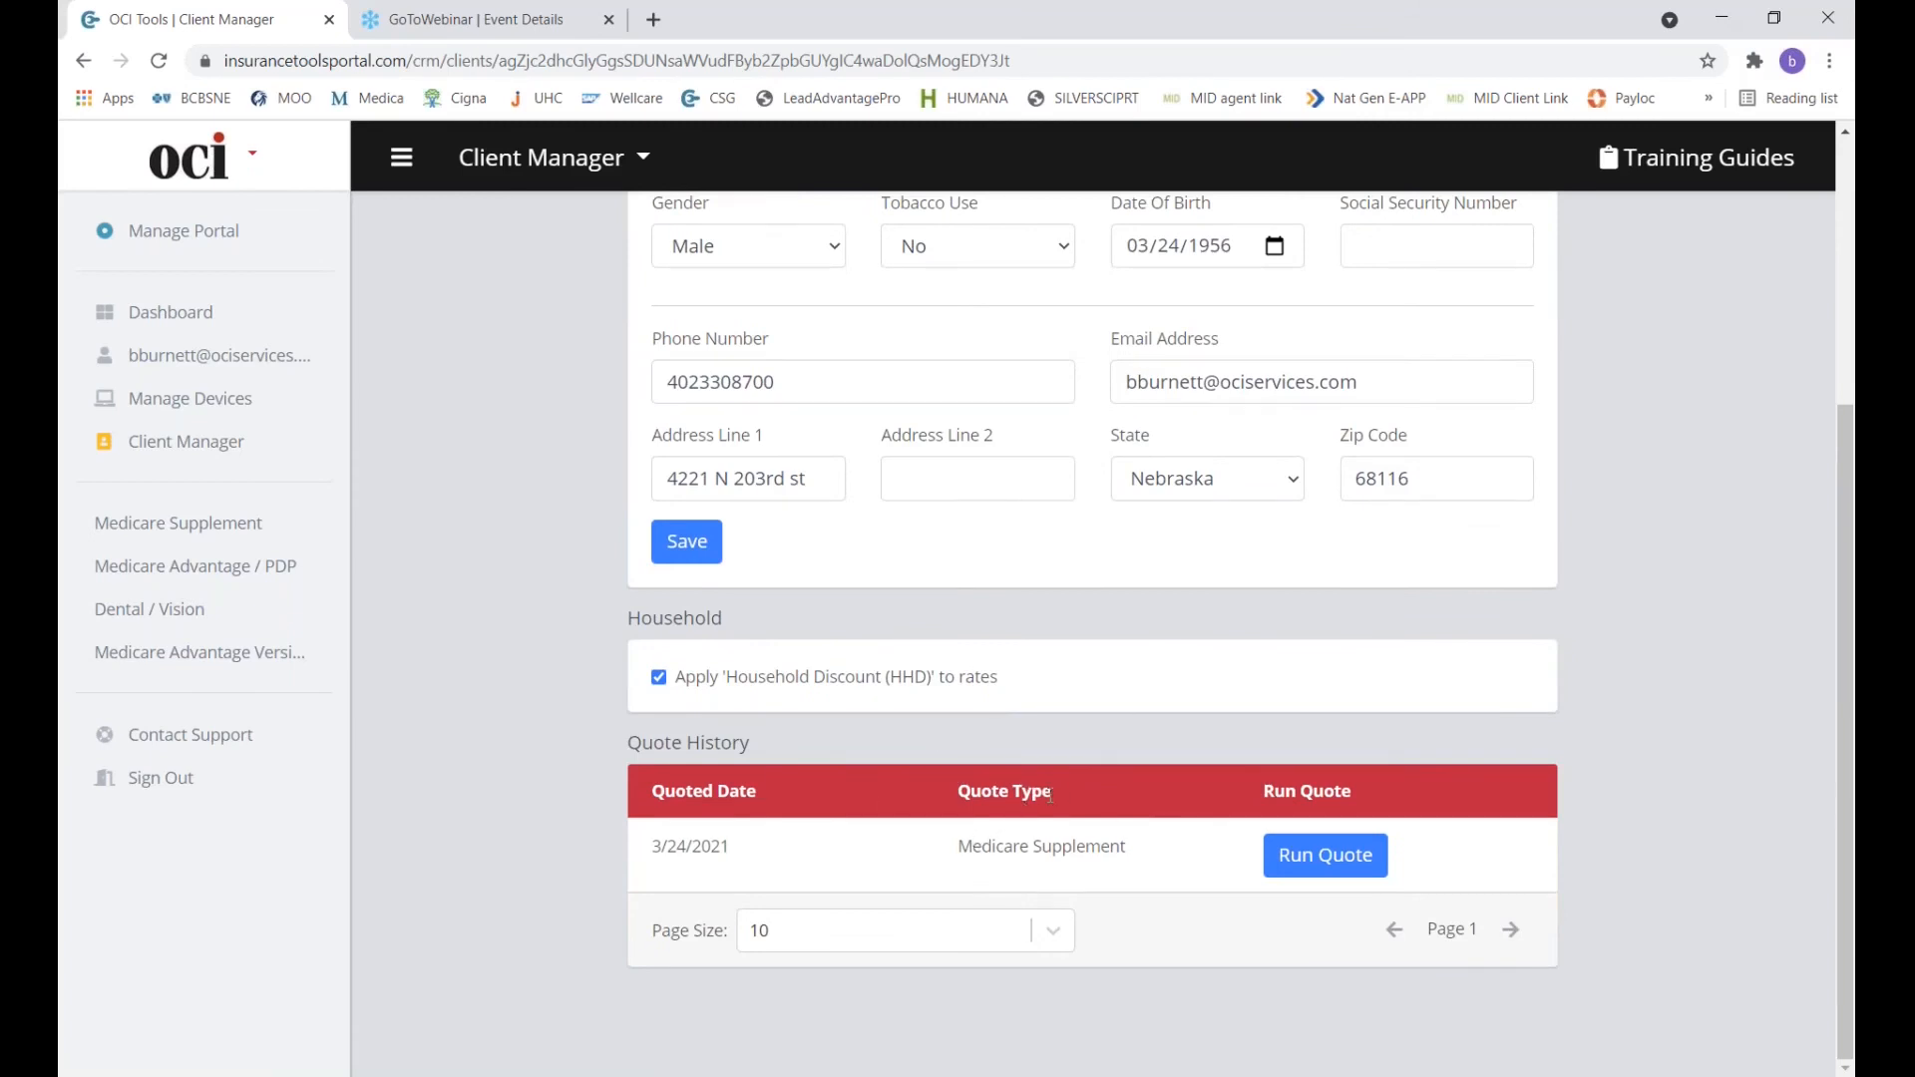
{"action": "scroll", "coordinate": [710, 690], "scroll_direction": "up", "scroll_amount": 4}
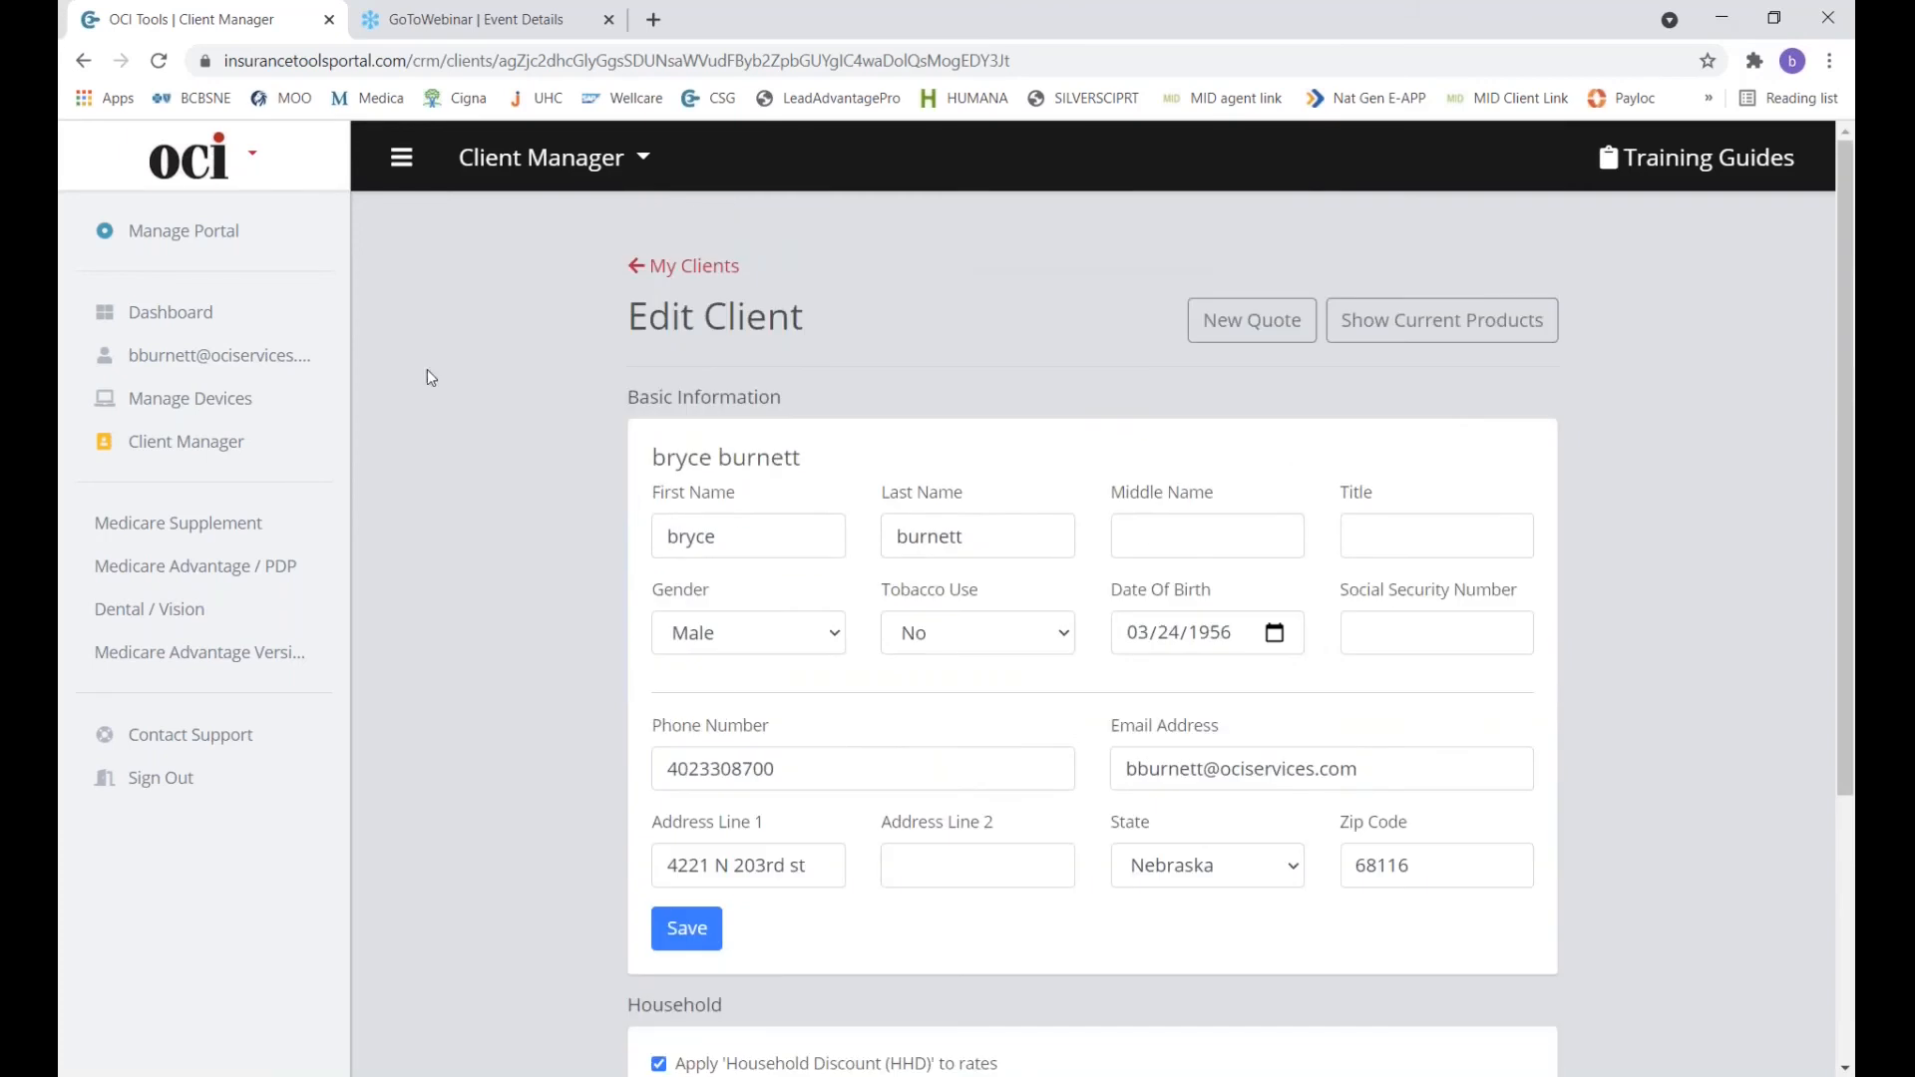
{"action": "left_click", "coordinate": [204, 327]}
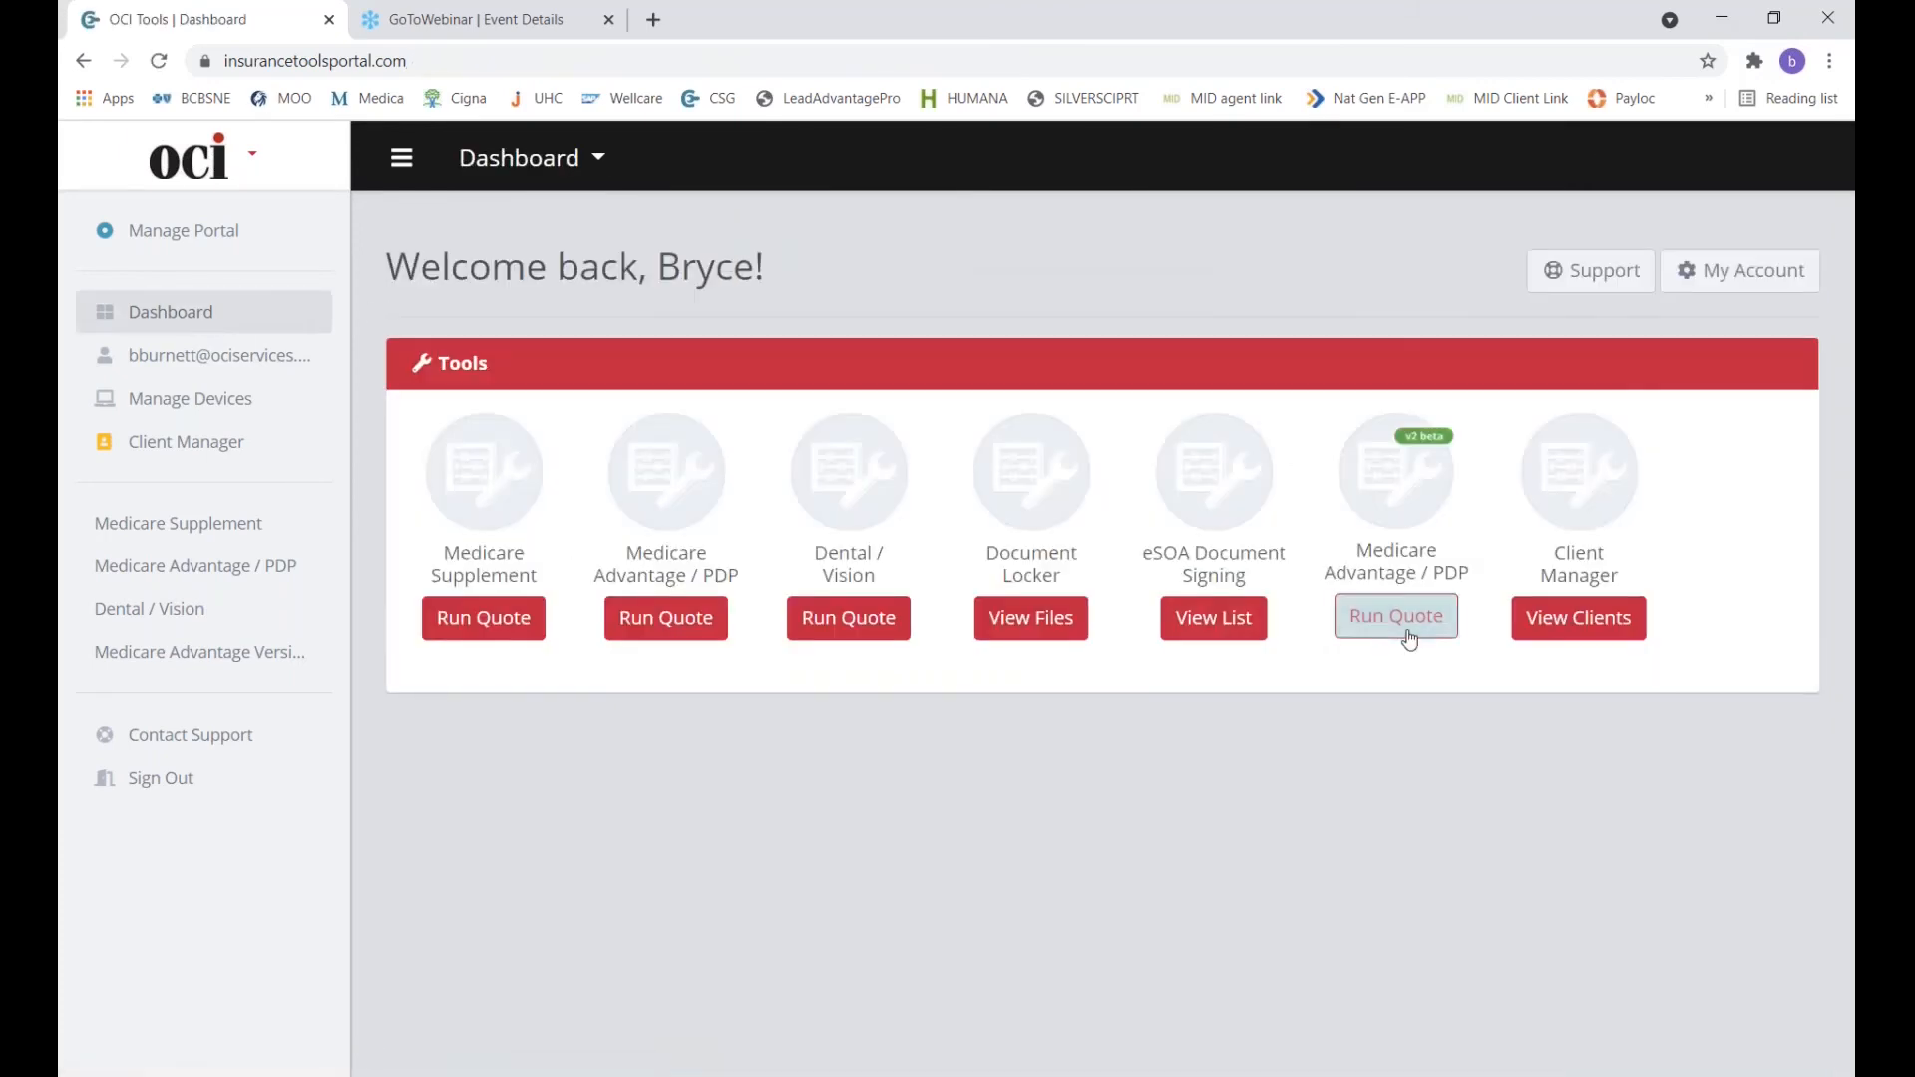
Start a Medicare Advantage / PDP v2 beta quote with the saved client as applicant.
{"action": "left_click", "coordinate": [1408, 639]}
{"action": "left_click", "coordinate": [803, 449]}
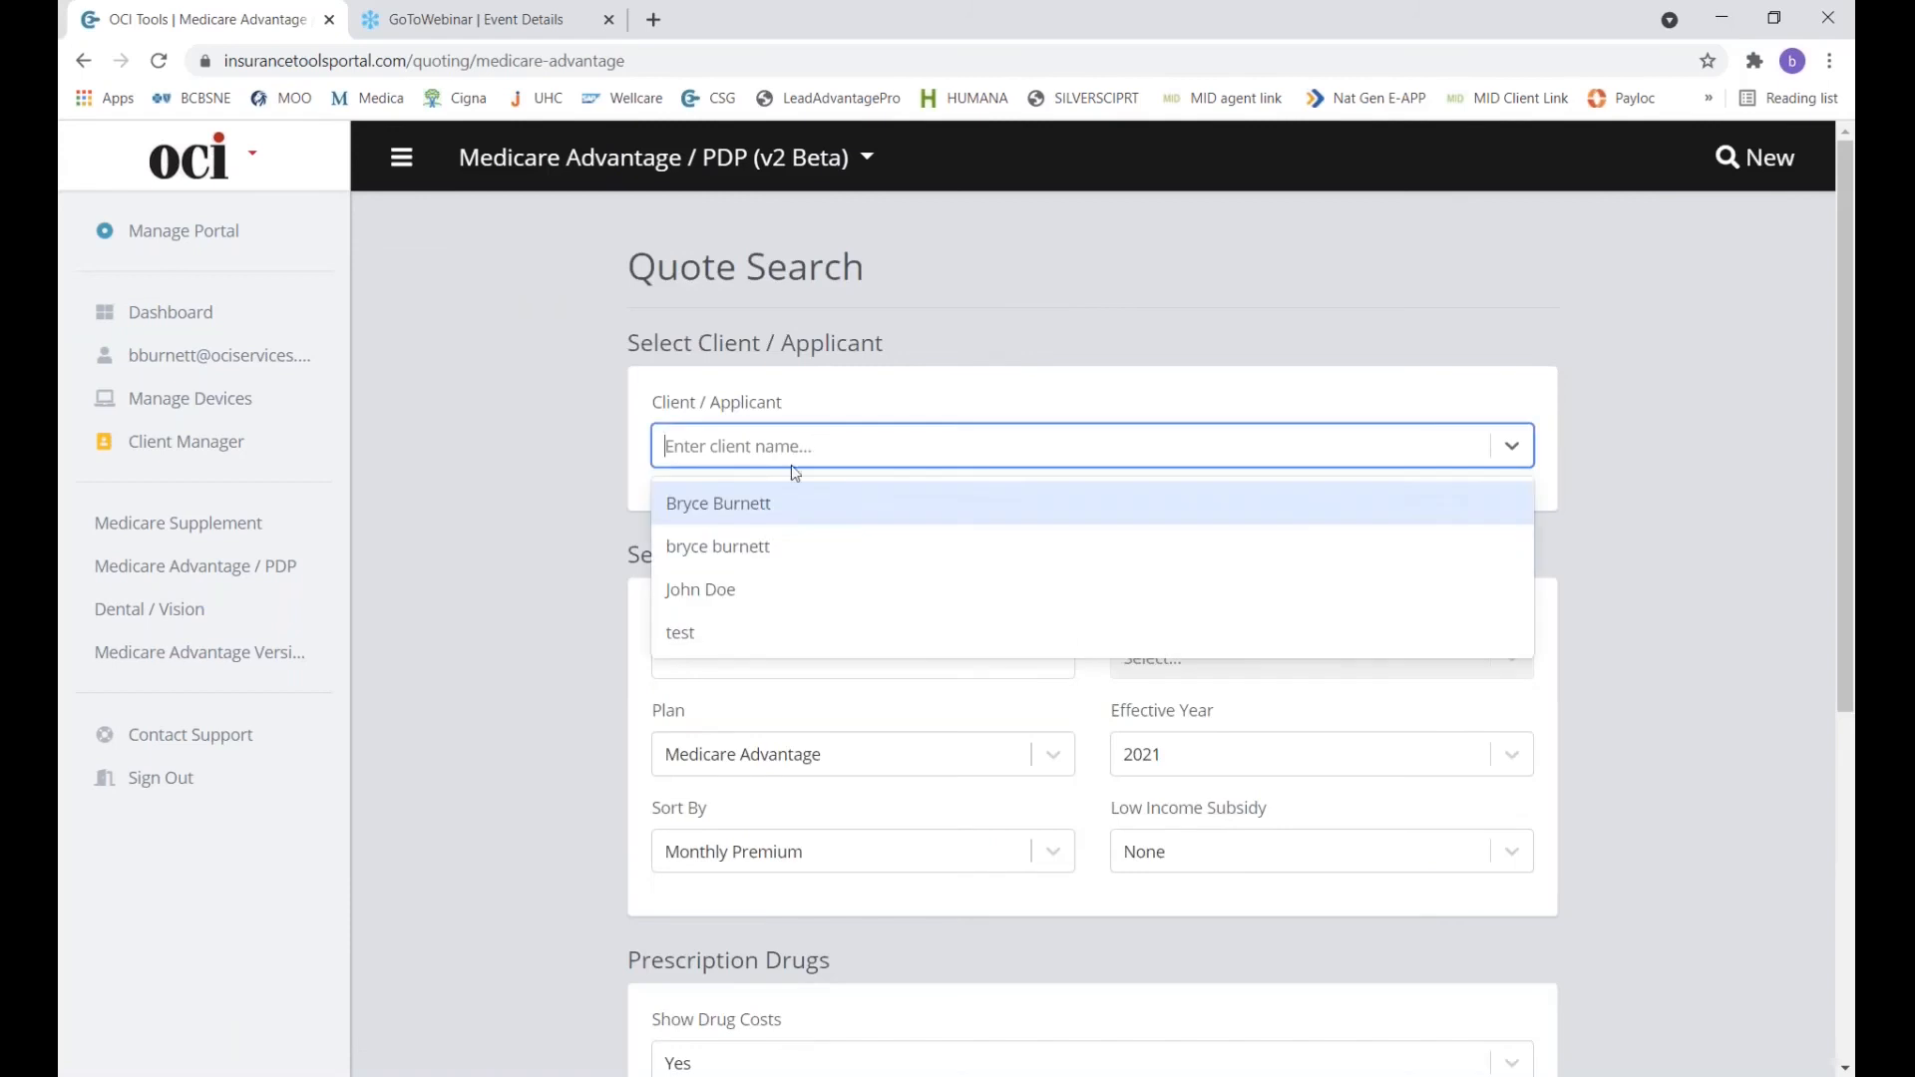
{"action": "left_click", "coordinate": [763, 547]}
Review the client's loaded drugs and pharmacies, then return to the My Clients list.
{"action": "scroll", "coordinate": [592, 964], "scroll_direction": "down", "scroll_amount": 6}
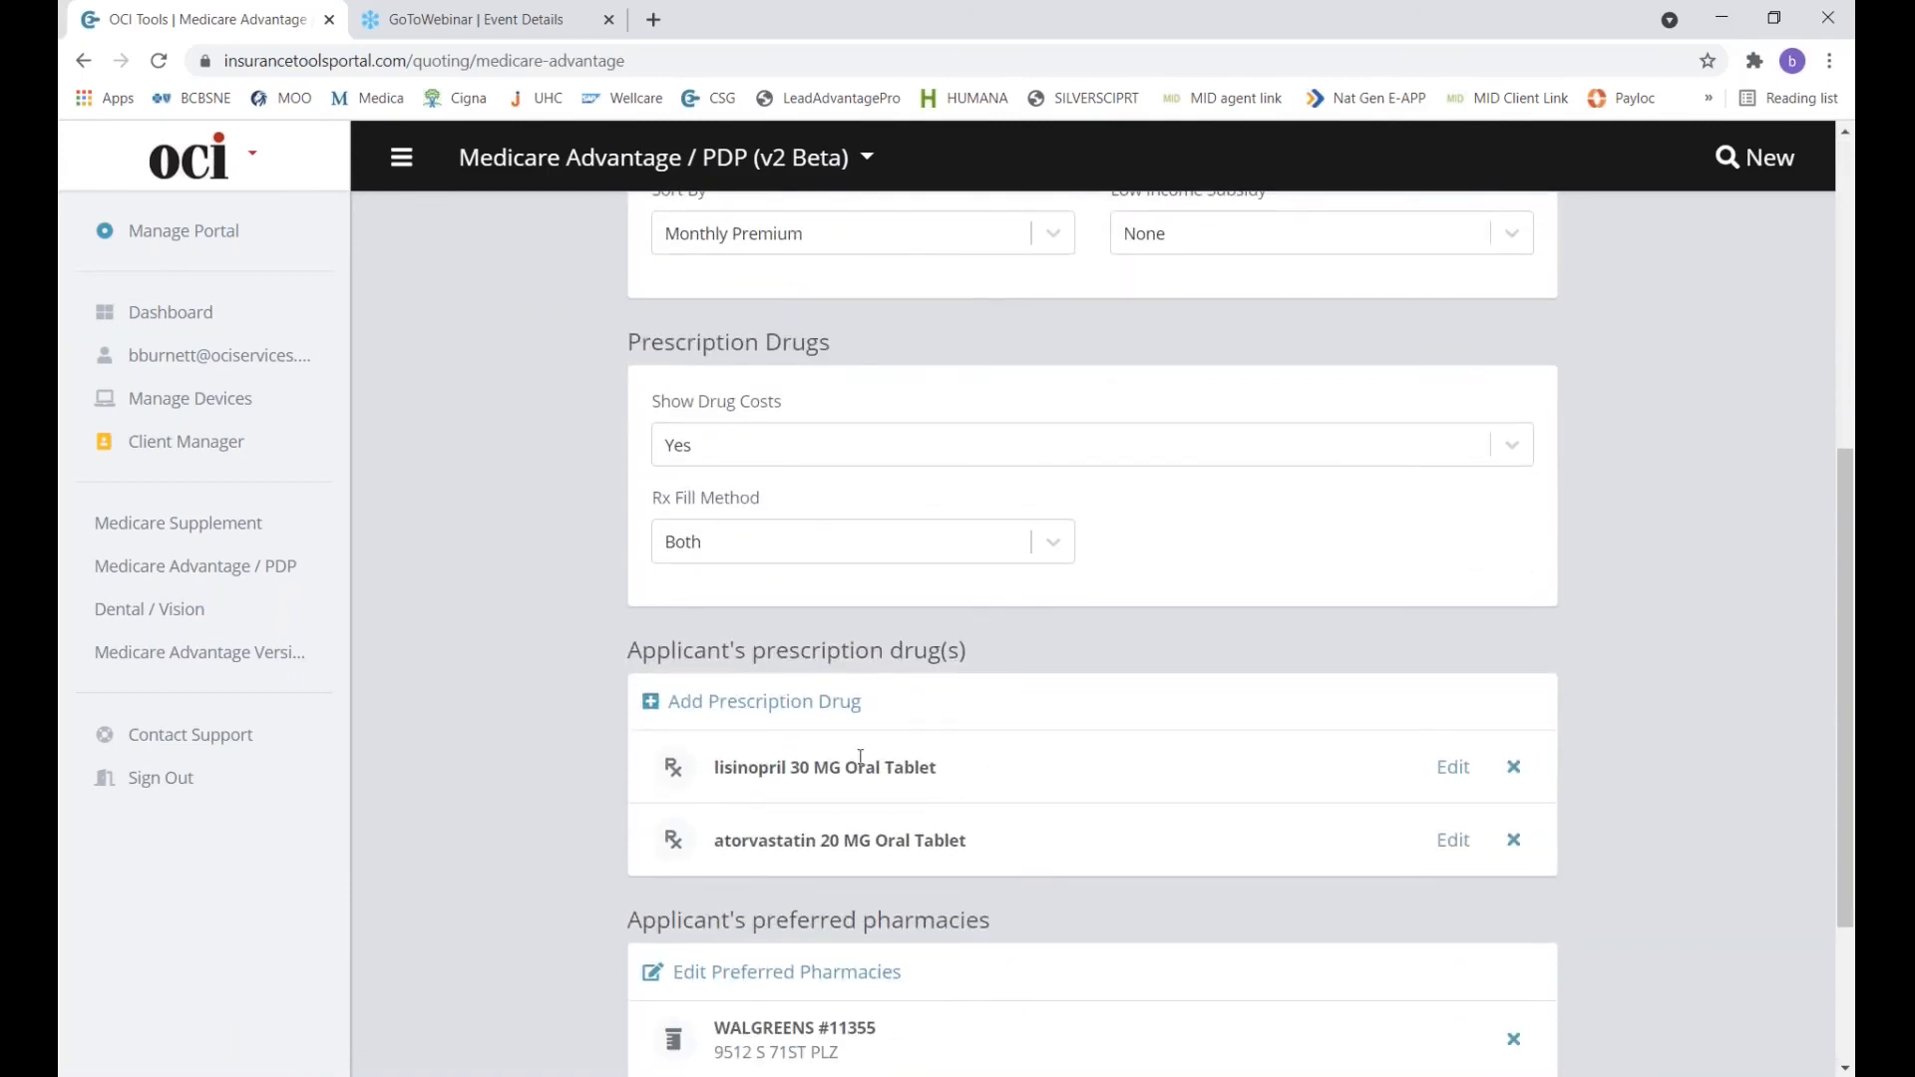
{"action": "scroll", "coordinate": [946, 864], "scroll_direction": "down", "scroll_amount": 3}
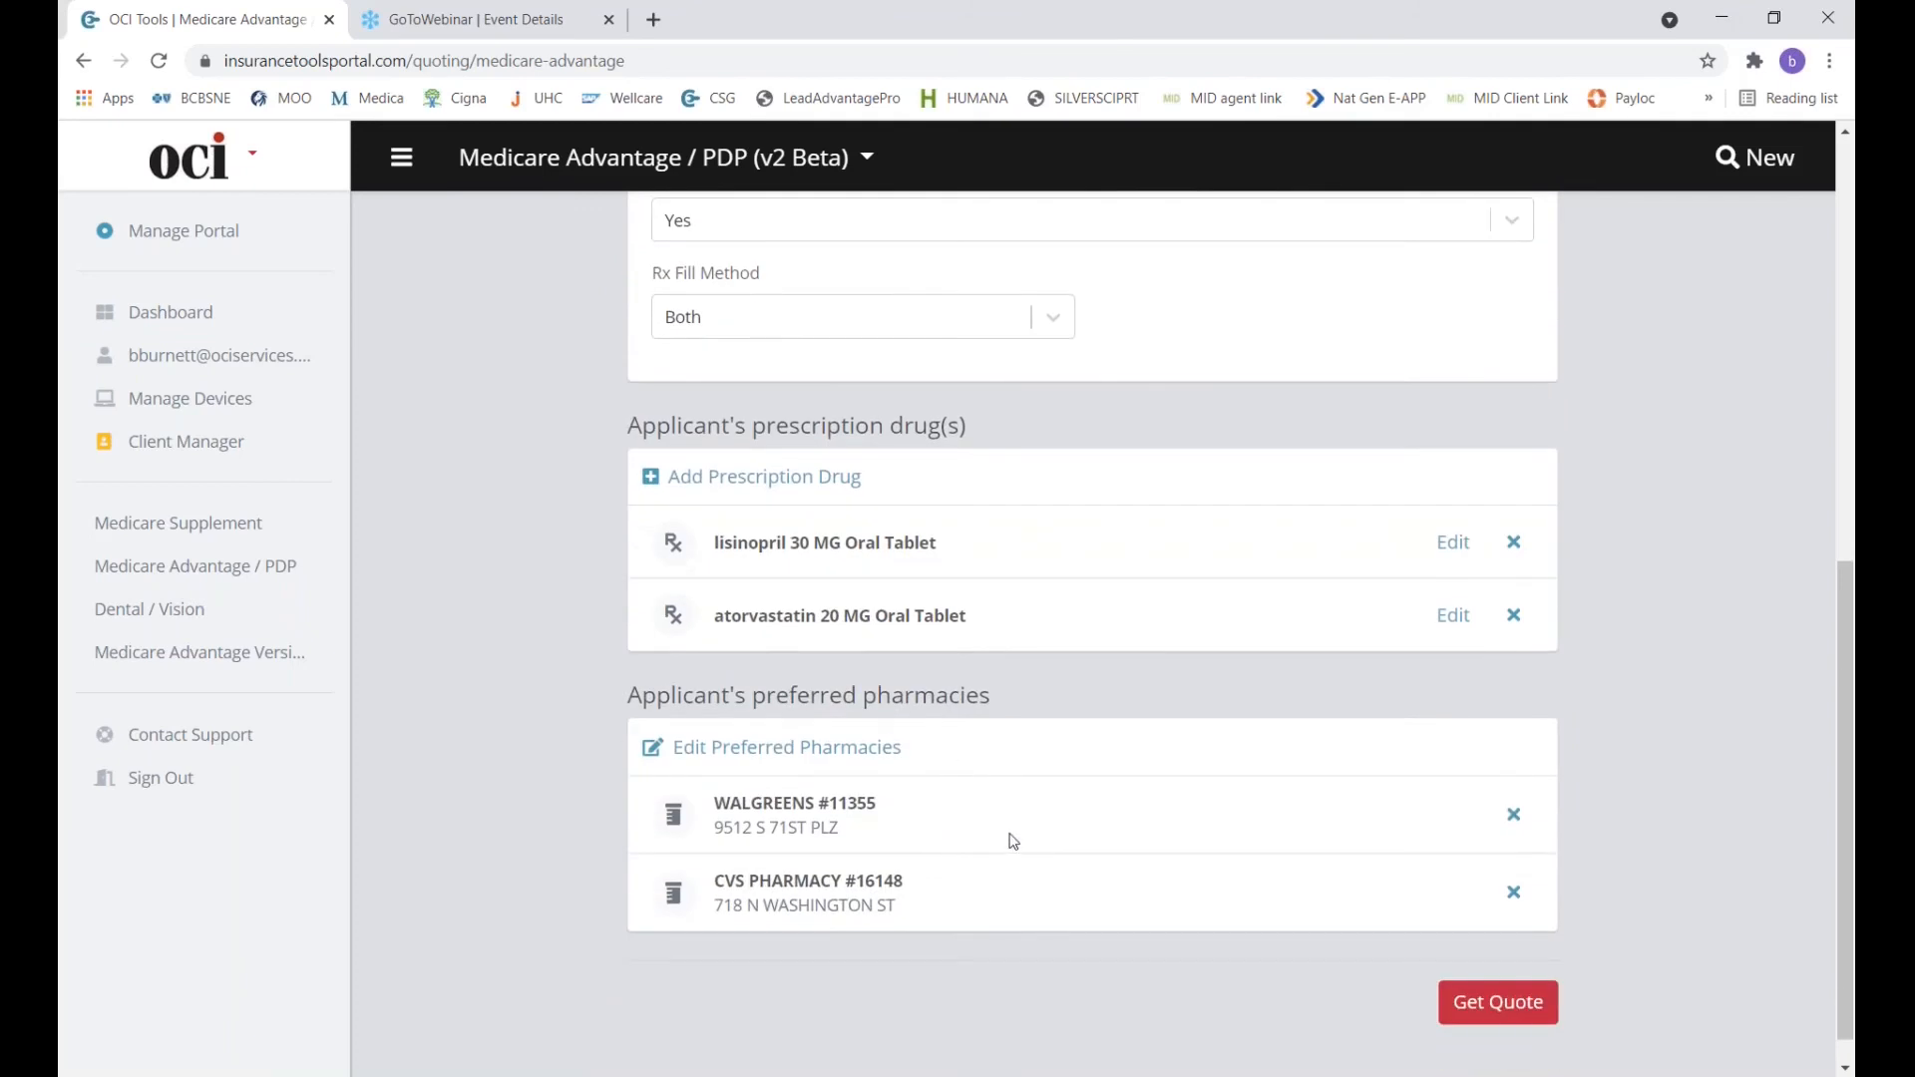
{"action": "left_click", "coordinate": [897, 754]}
{"action": "scroll", "coordinate": [908, 979], "scroll_direction": "up", "scroll_amount": 6}
{"action": "scroll", "coordinate": [907, 979], "scroll_direction": "up", "scroll_amount": 2}
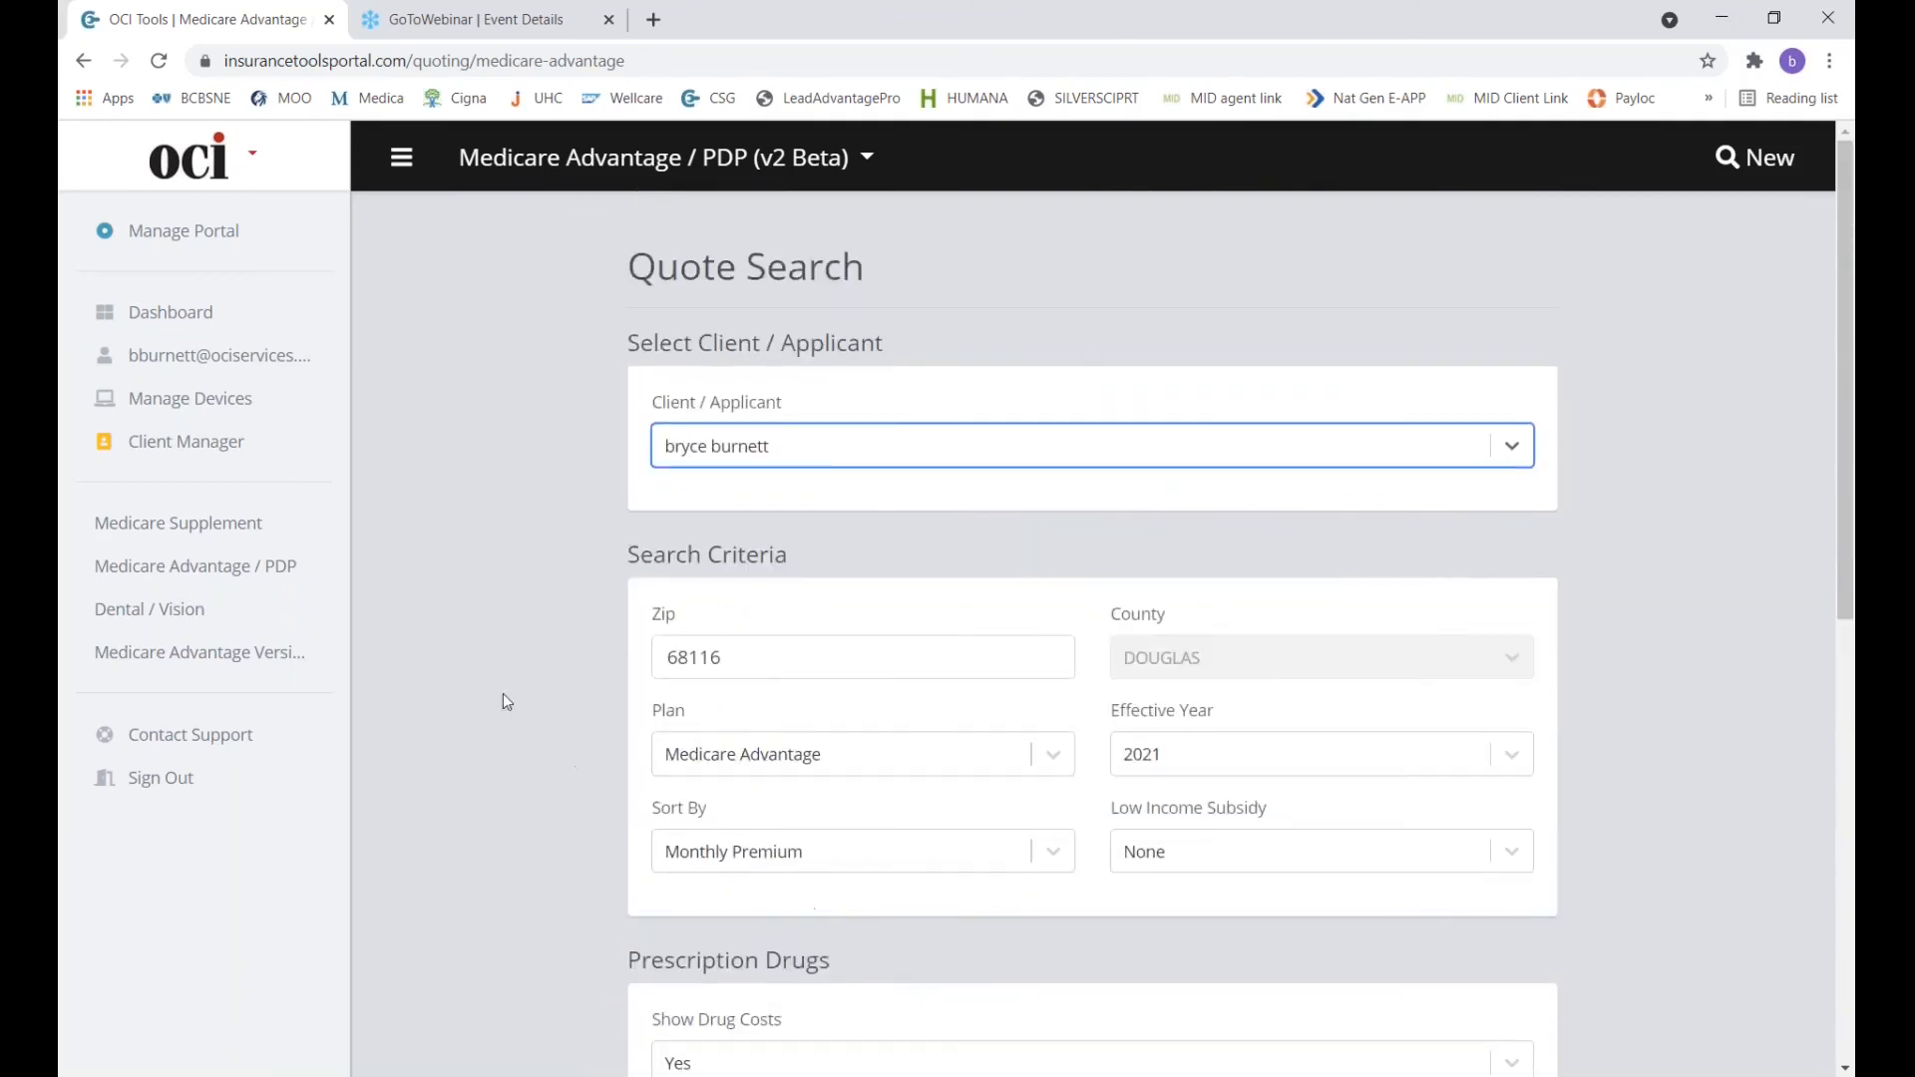
{"action": "left_click", "coordinate": [218, 450]}
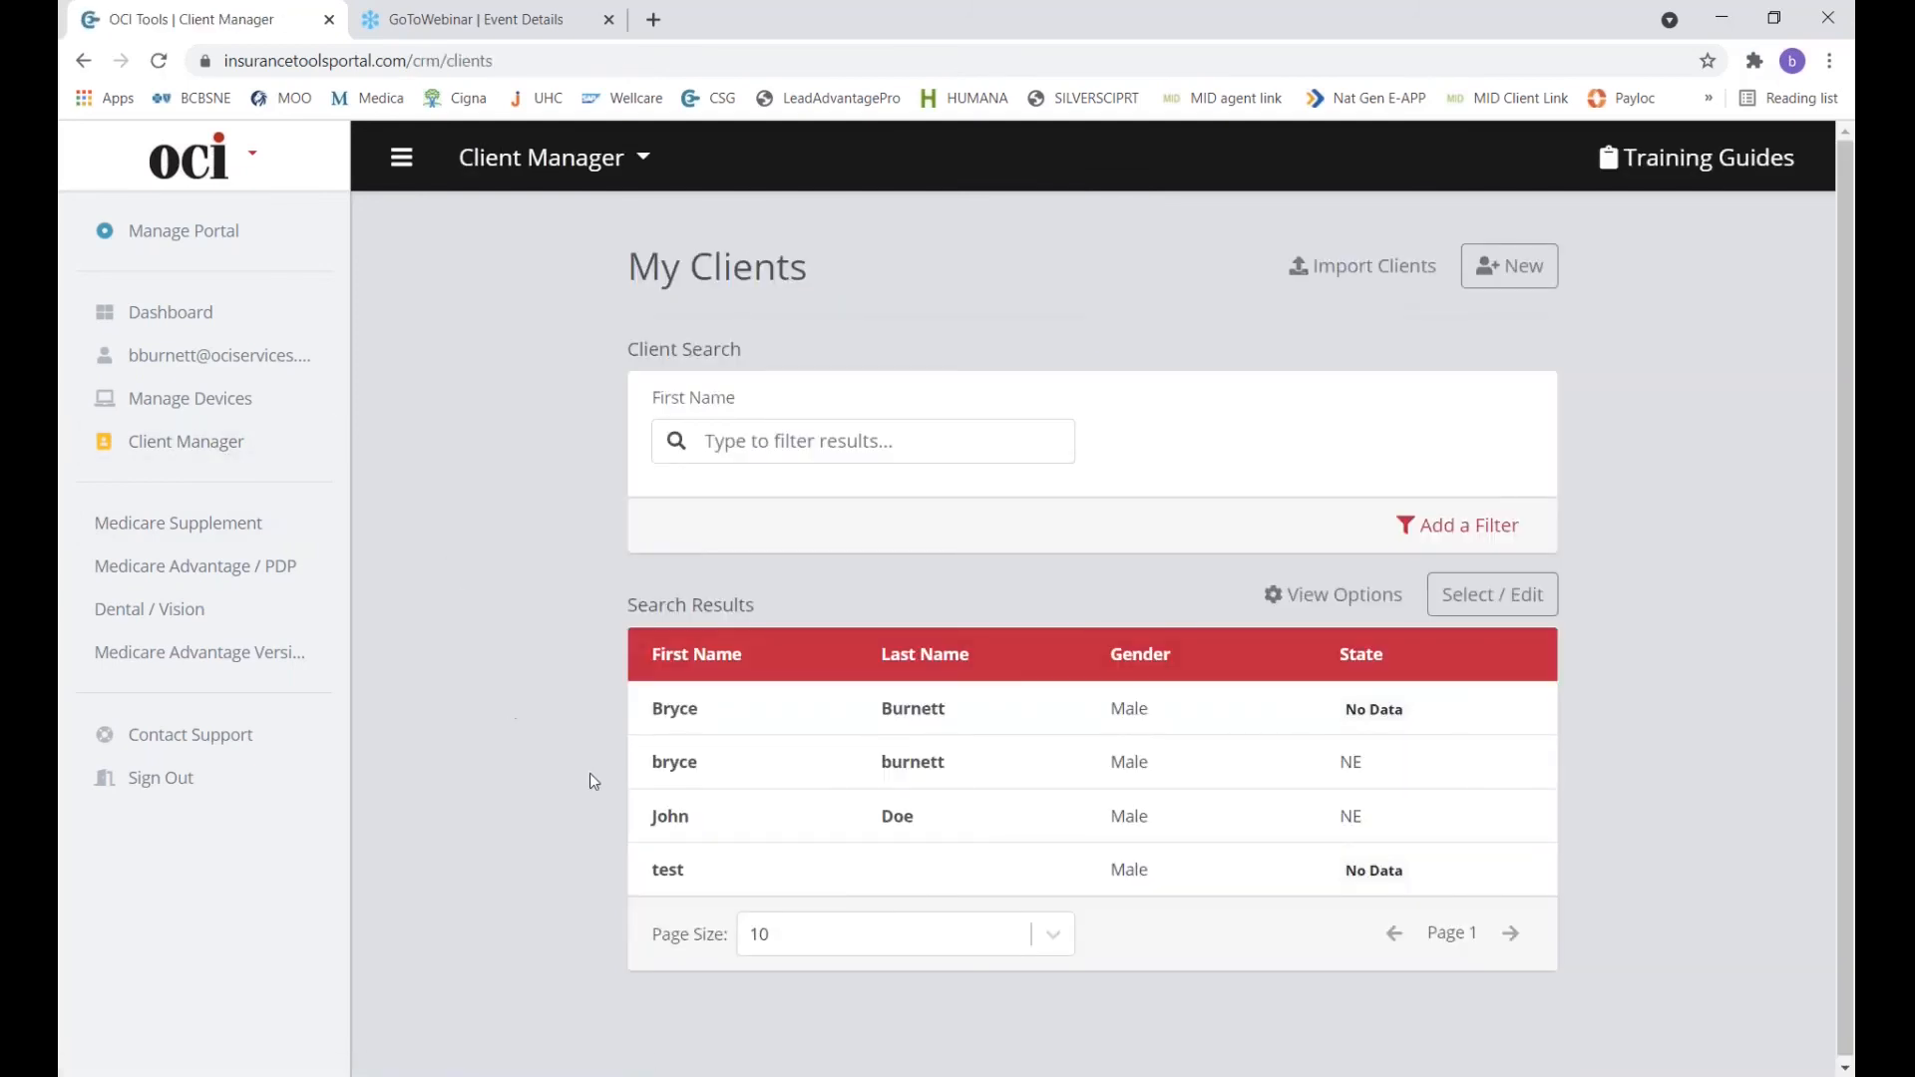
Open the client's record and view its in-force products.
{"action": "left_click", "coordinate": [670, 768]}
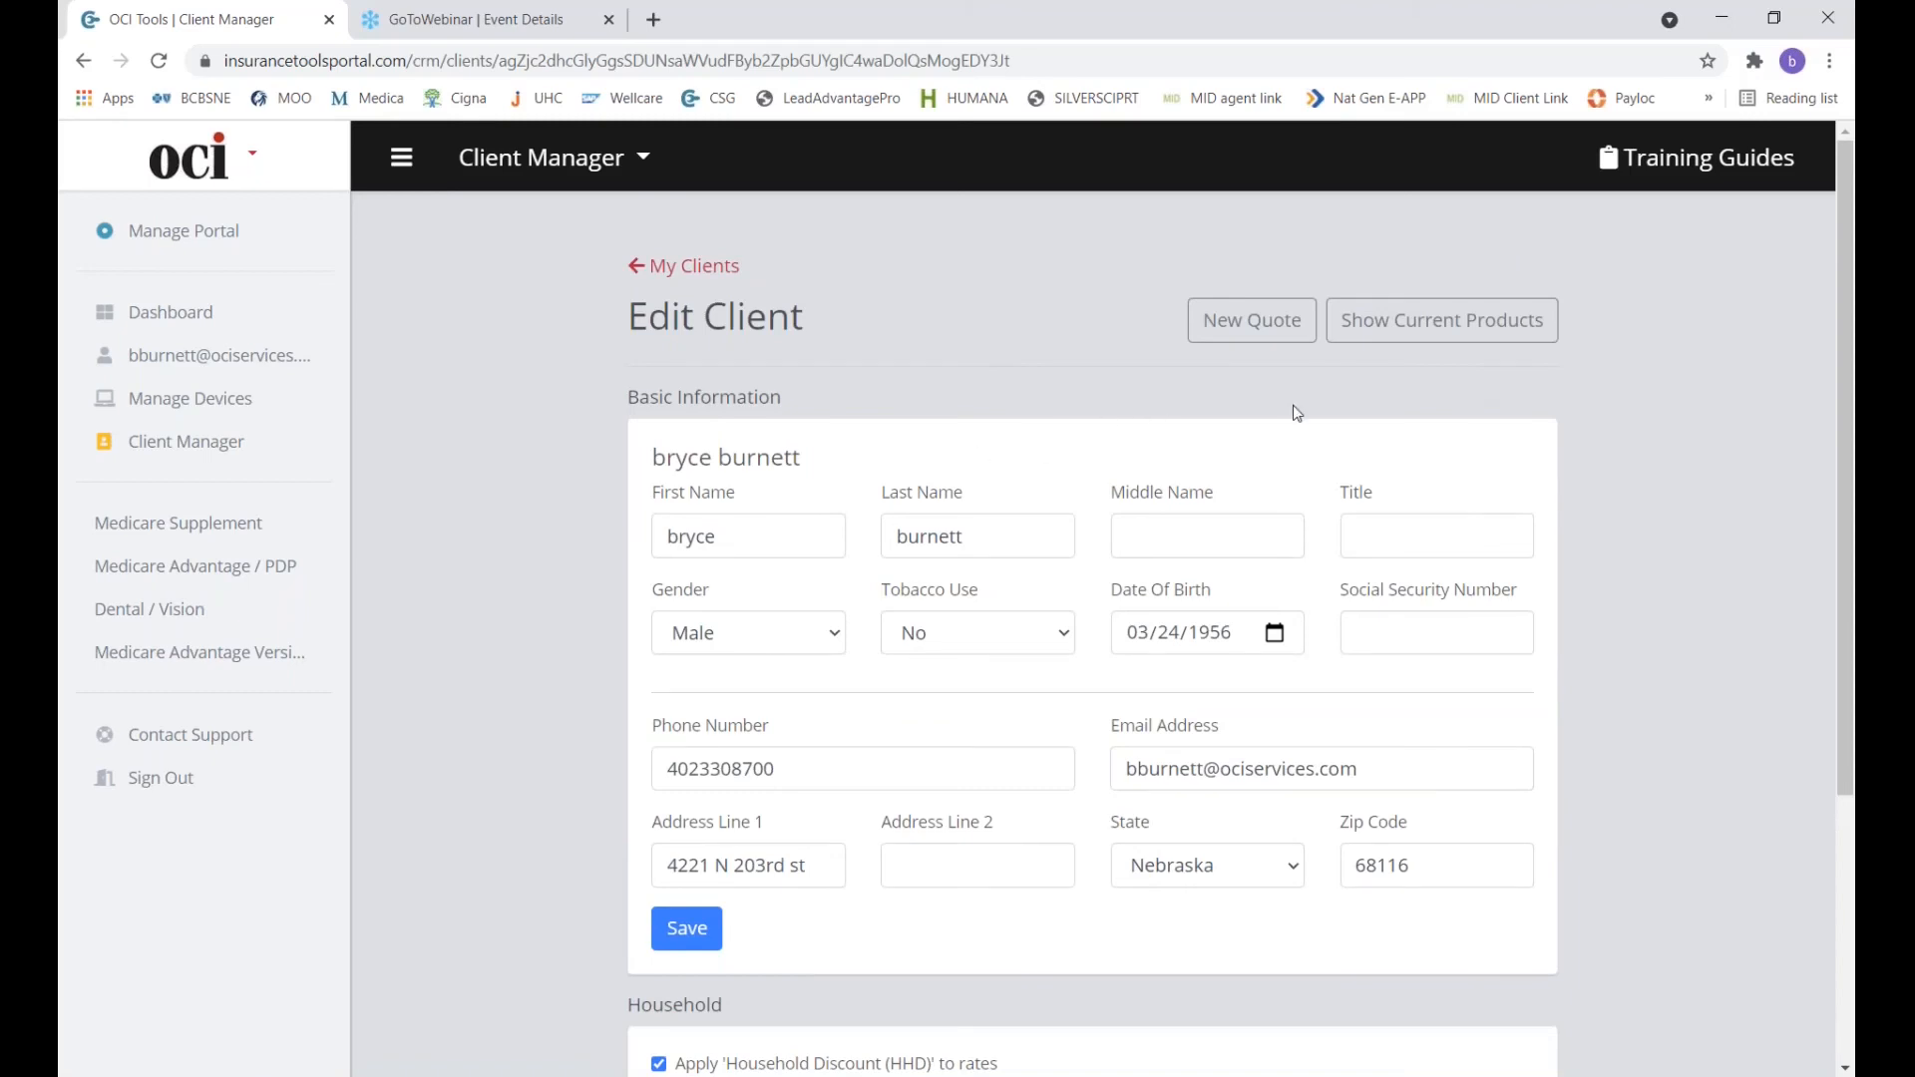
{"action": "left_click", "coordinate": [1489, 332]}
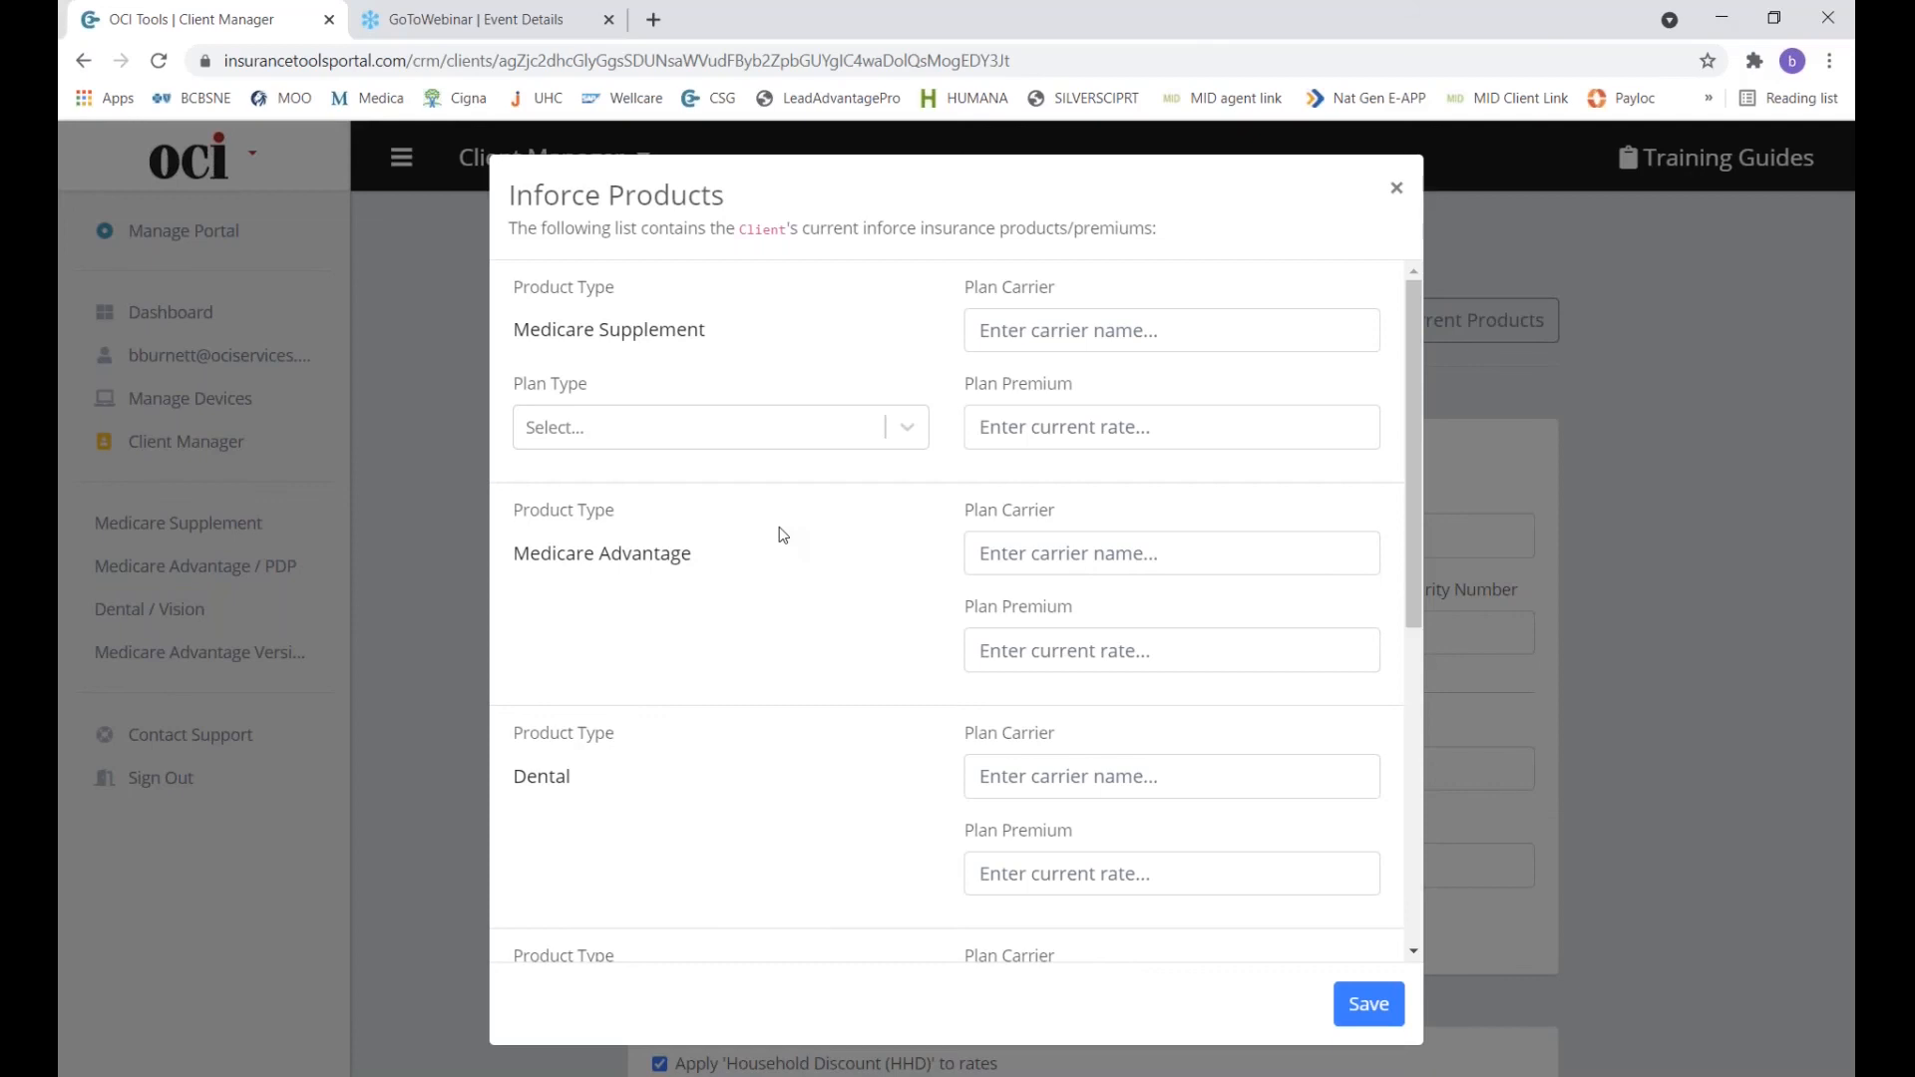
{"action": "scroll", "coordinate": [662, 748], "scroll_direction": "down", "scroll_amount": 4}
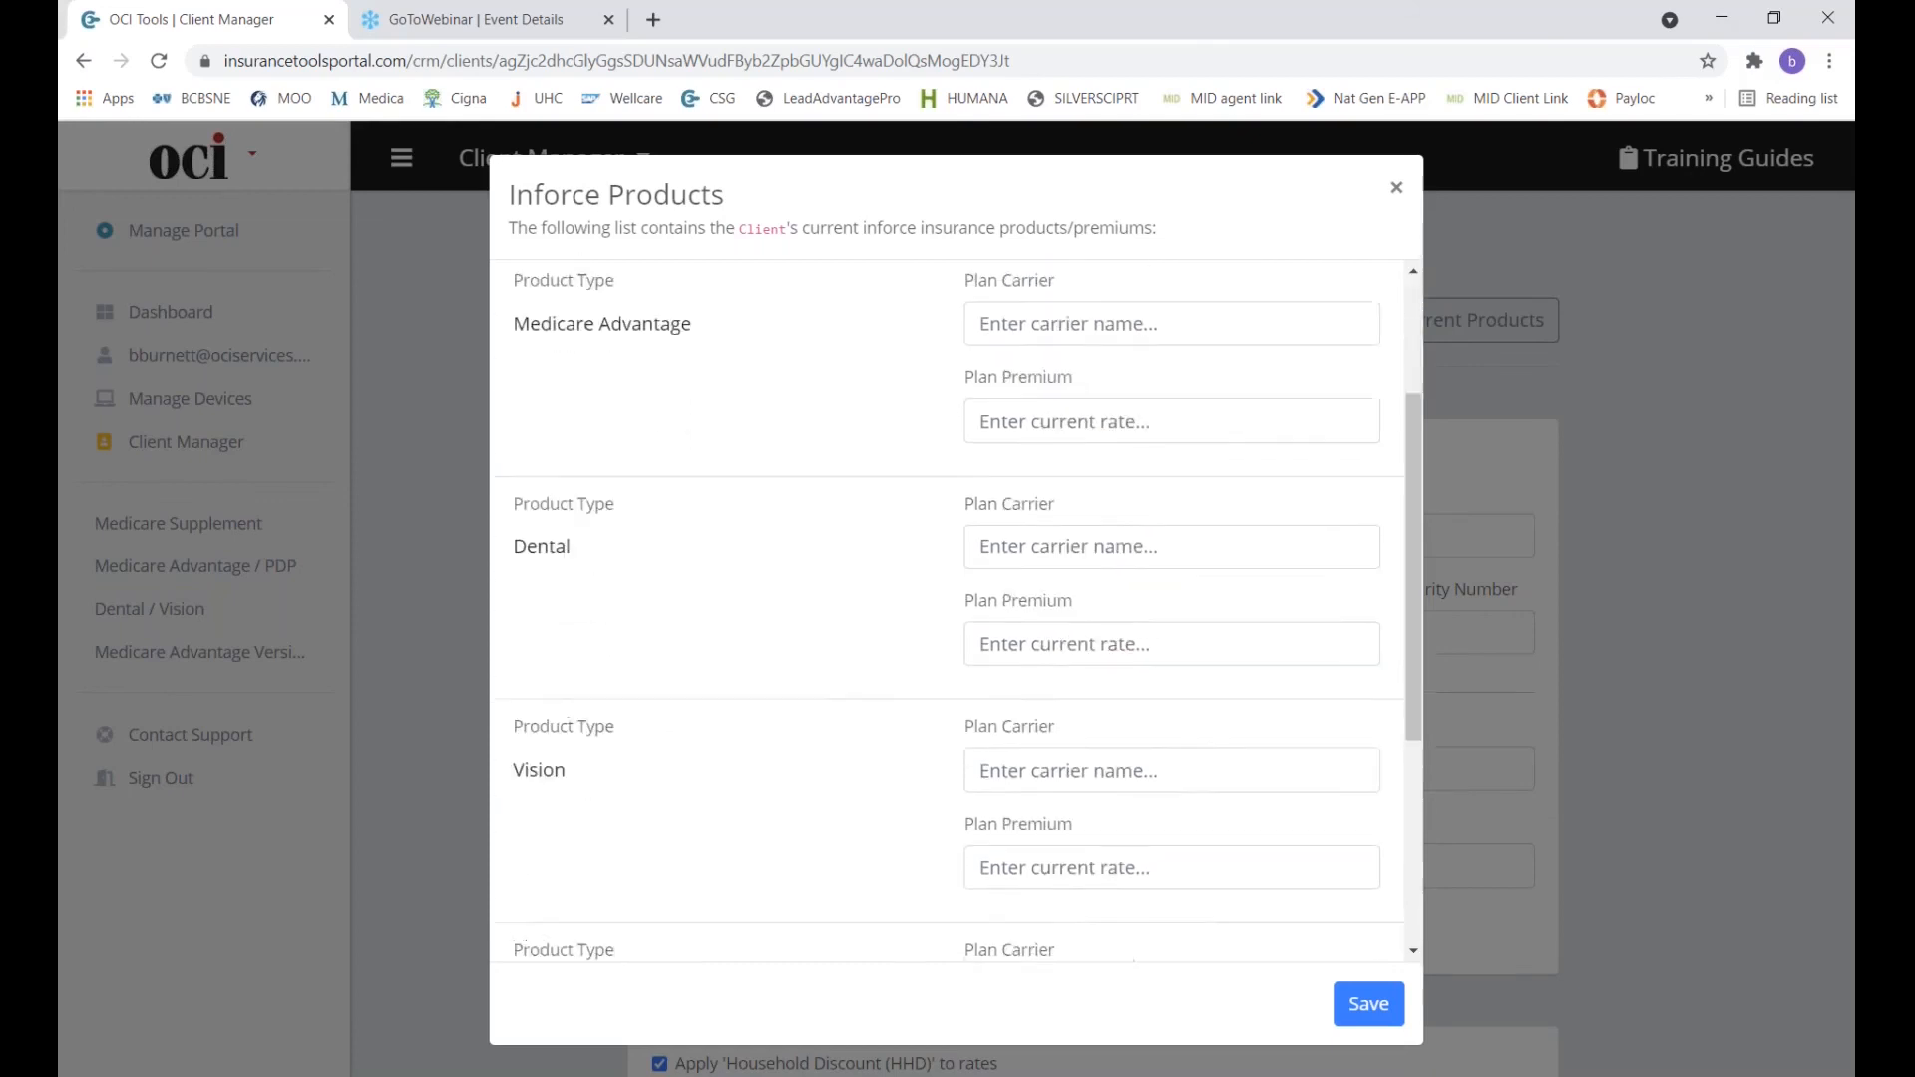
{"action": "scroll", "coordinate": [947, 608], "scroll_direction": "down", "scroll_amount": 4}
{"action": "scroll", "coordinate": [947, 608], "scroll_direction": "up", "scroll_amount": 7}
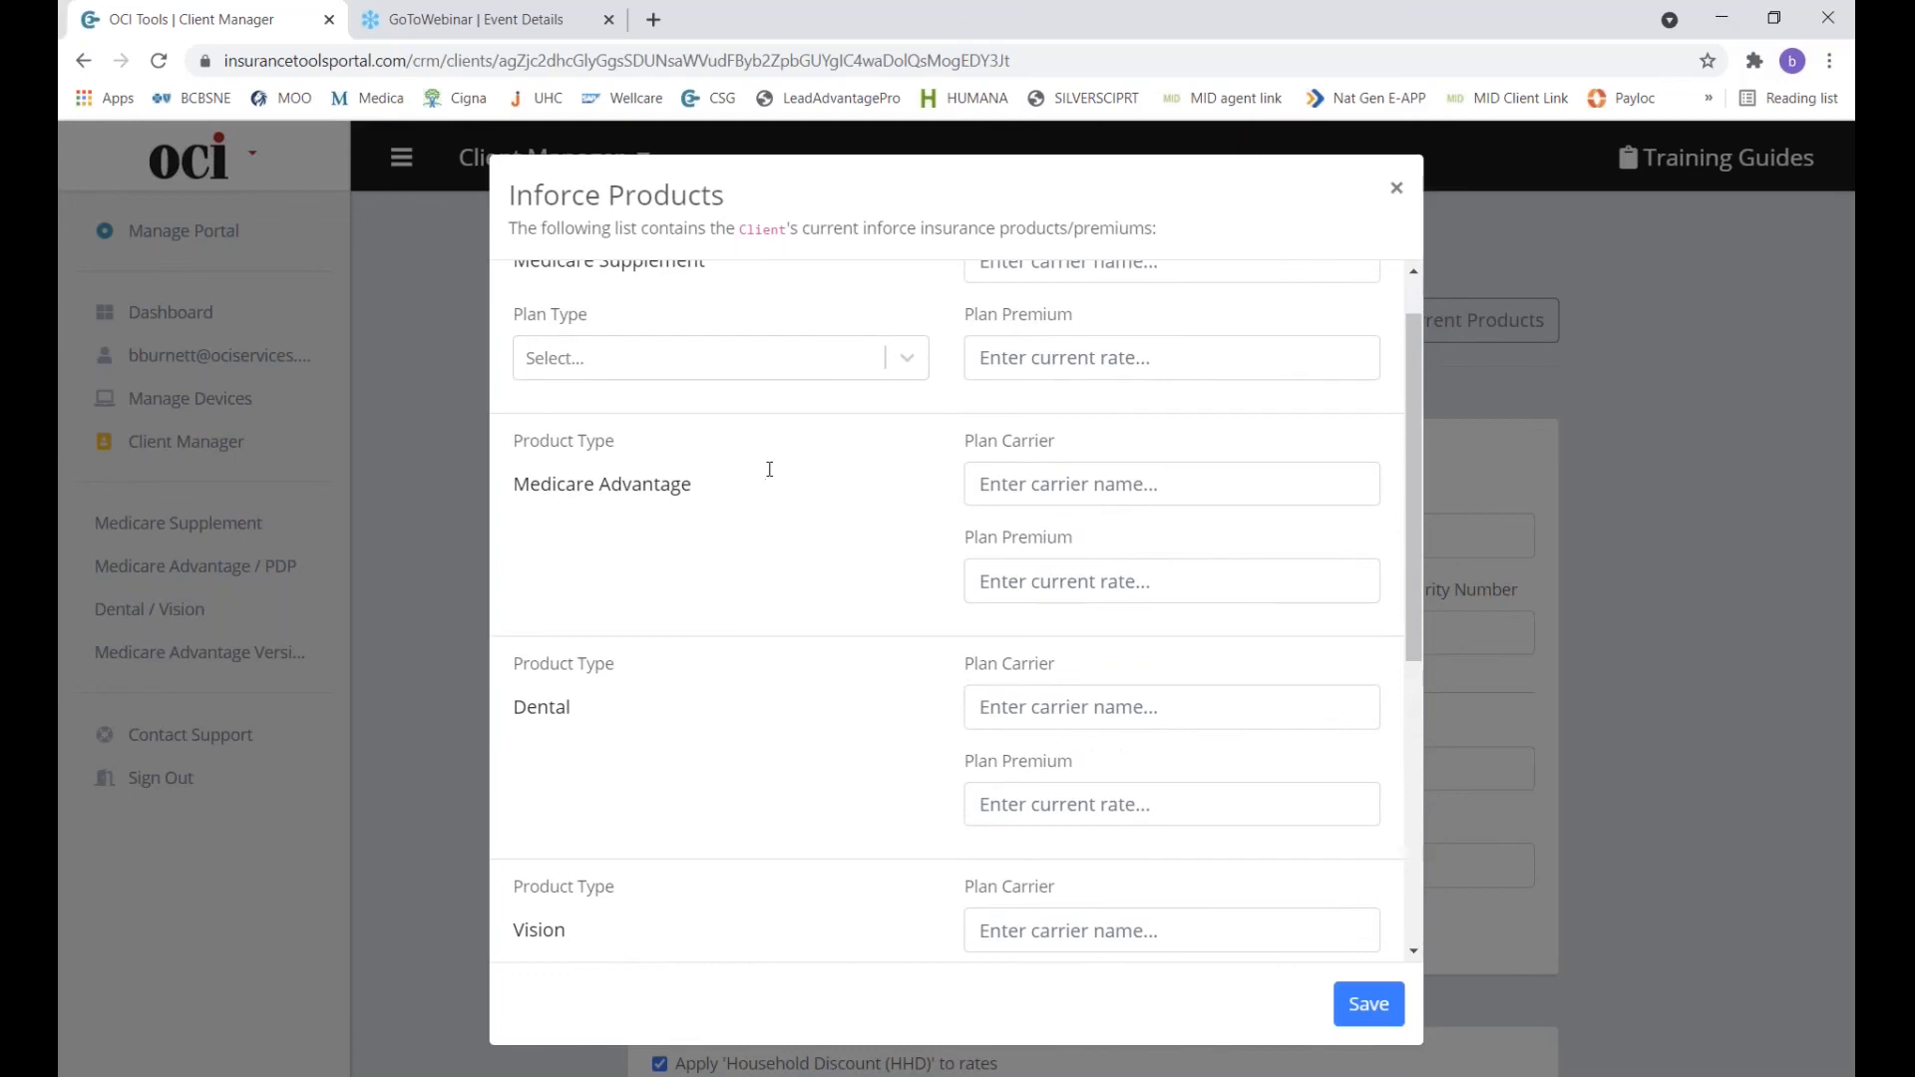
{"action": "scroll", "coordinate": [769, 468], "scroll_direction": "up", "scroll_amount": 1}
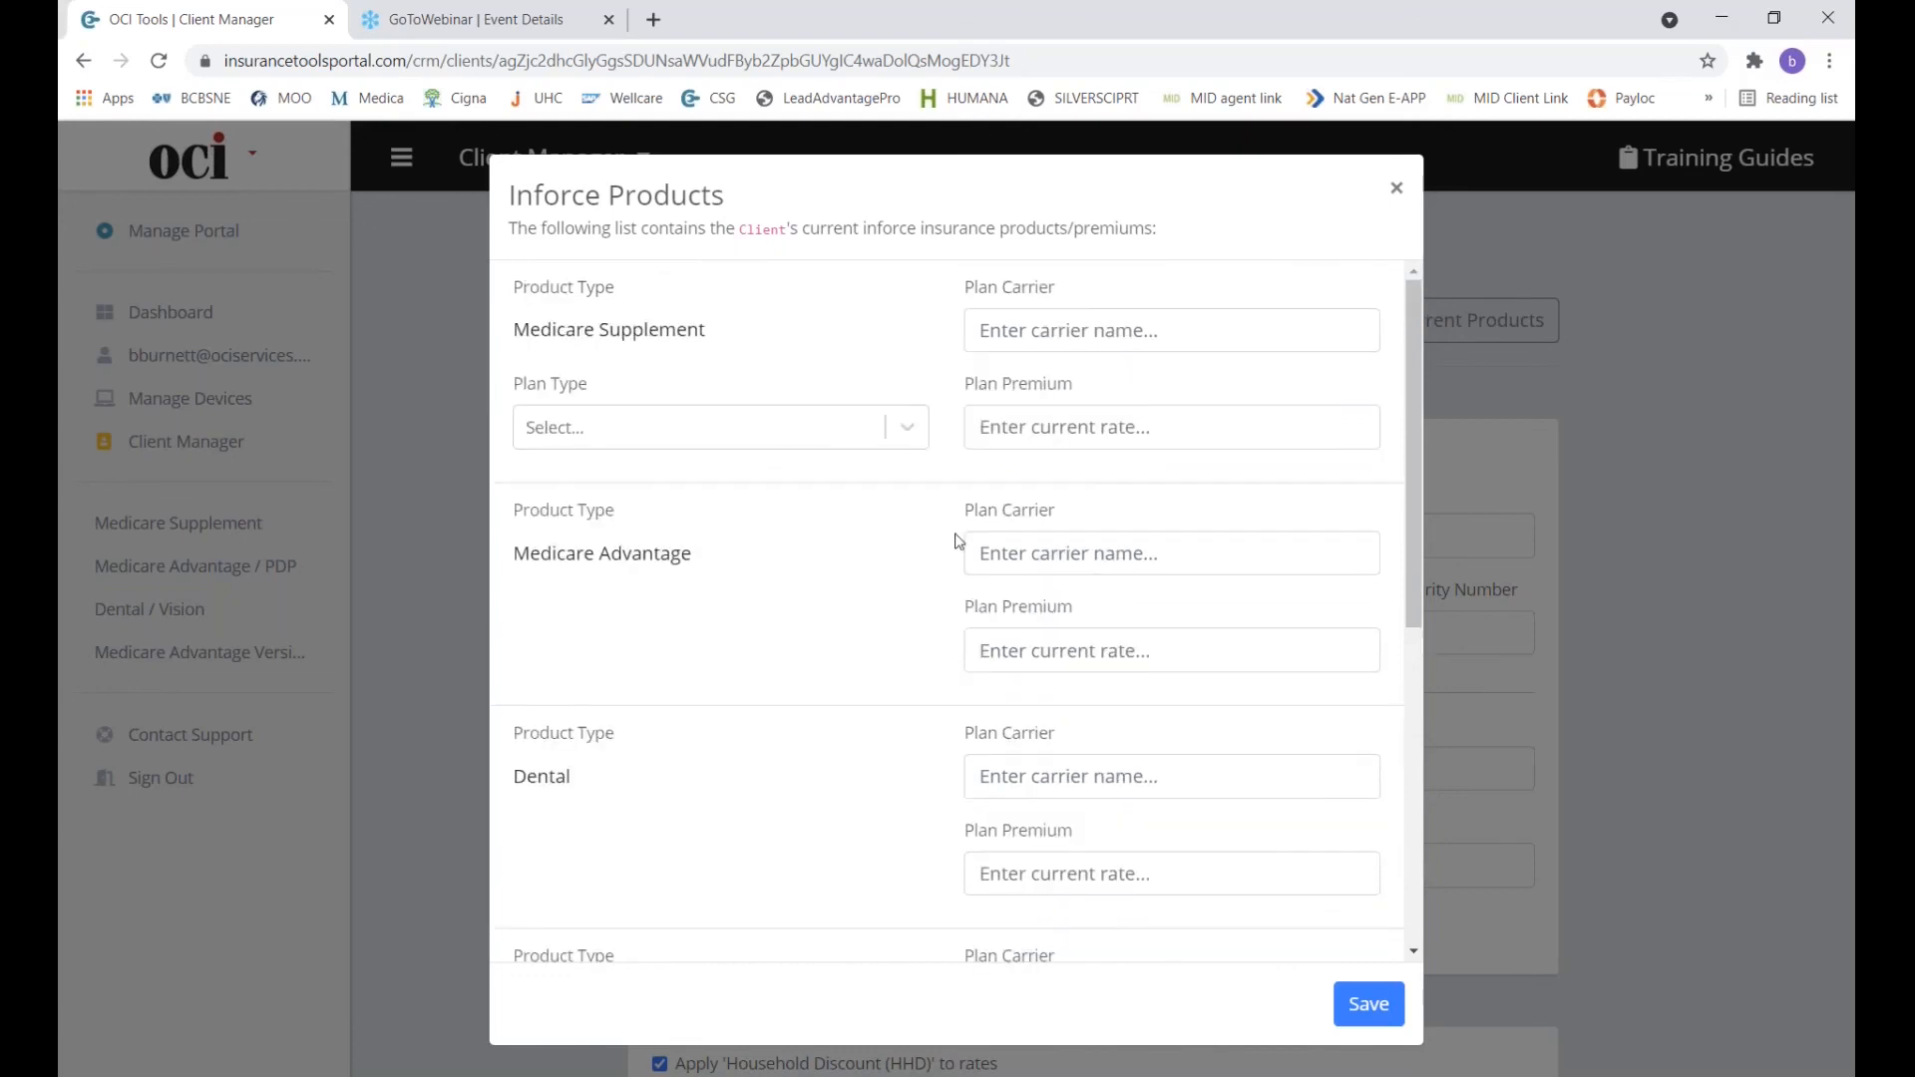
Save Medicare Advantage carrier 'PDP Silverscript SMart Rx' with premium 7.30, then return to My Clients.
{"action": "left_click", "coordinate": [1042, 564]}
{"action": "type", "text": "PDP"}
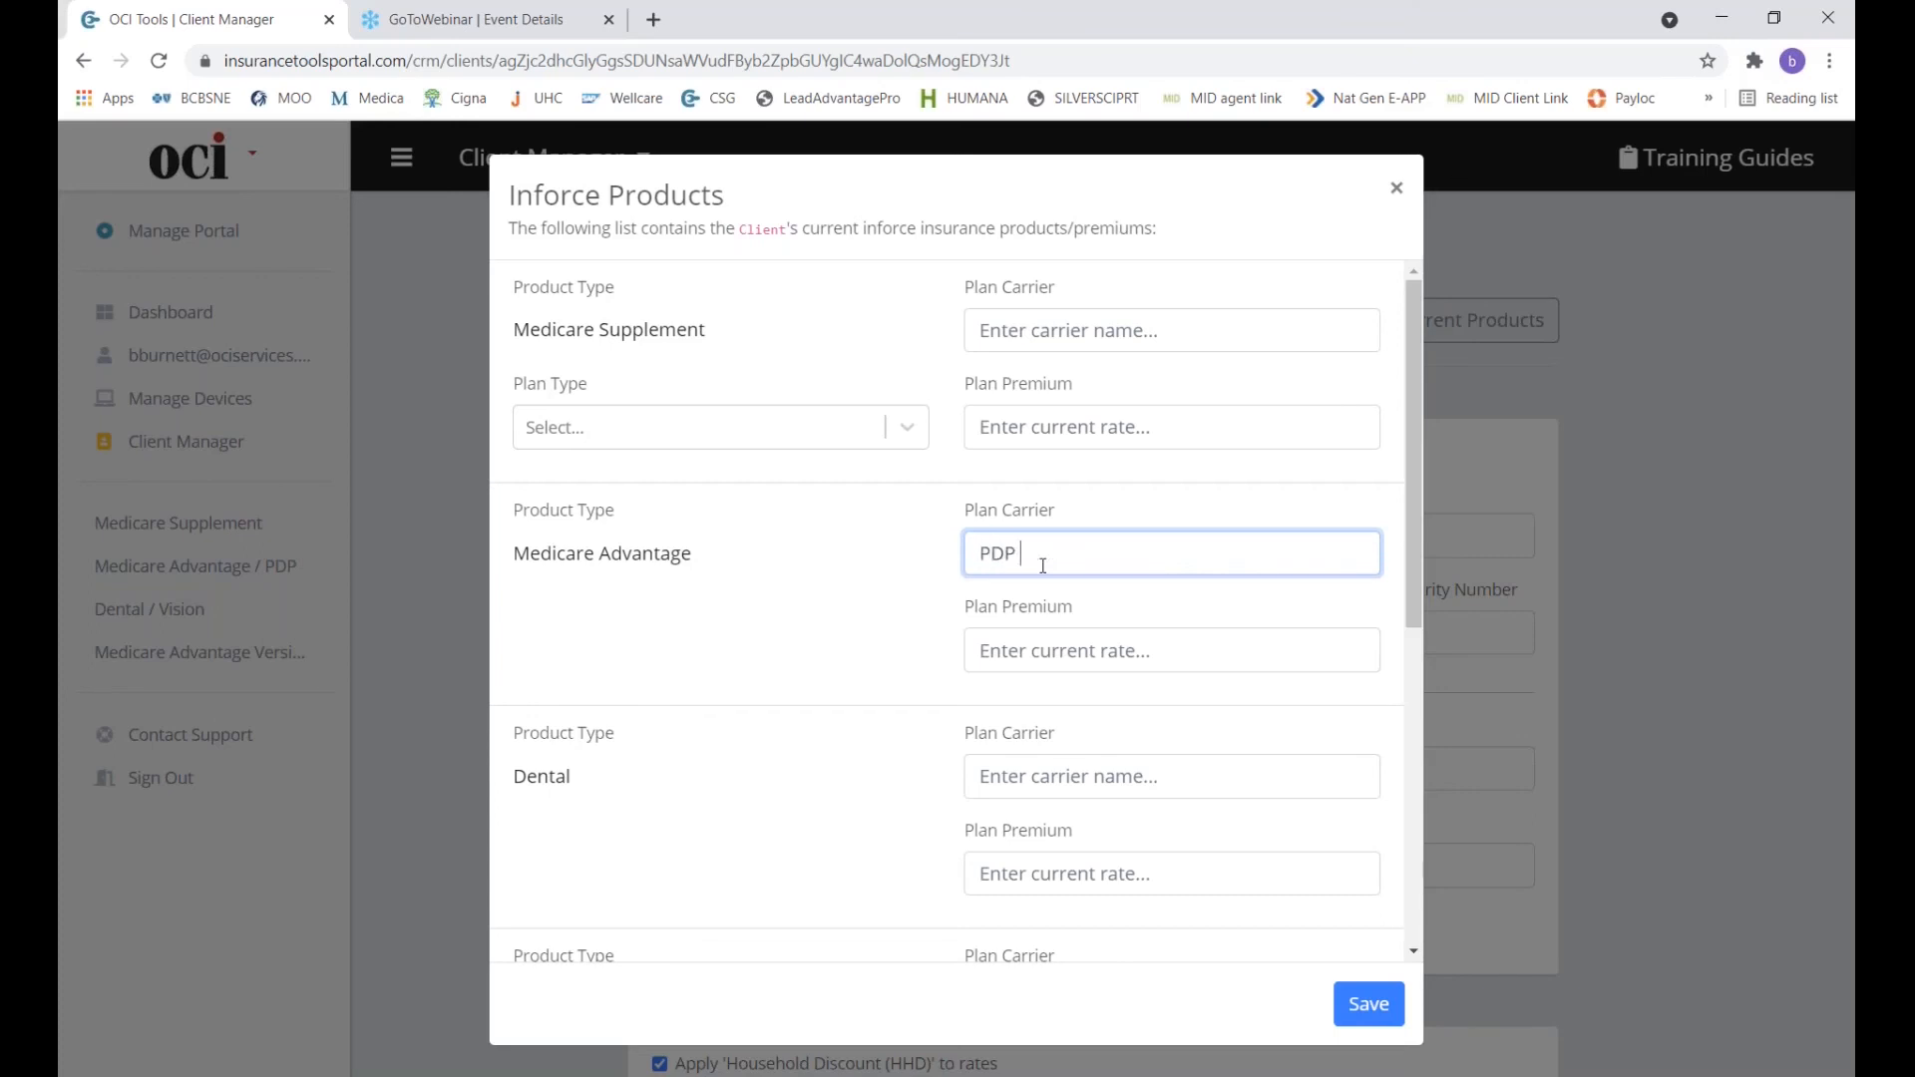
{"action": "type", "text": " Silverscript"}
{"action": "left_click", "coordinate": [1068, 651]}
{"action": "type", "text": "7.30"}
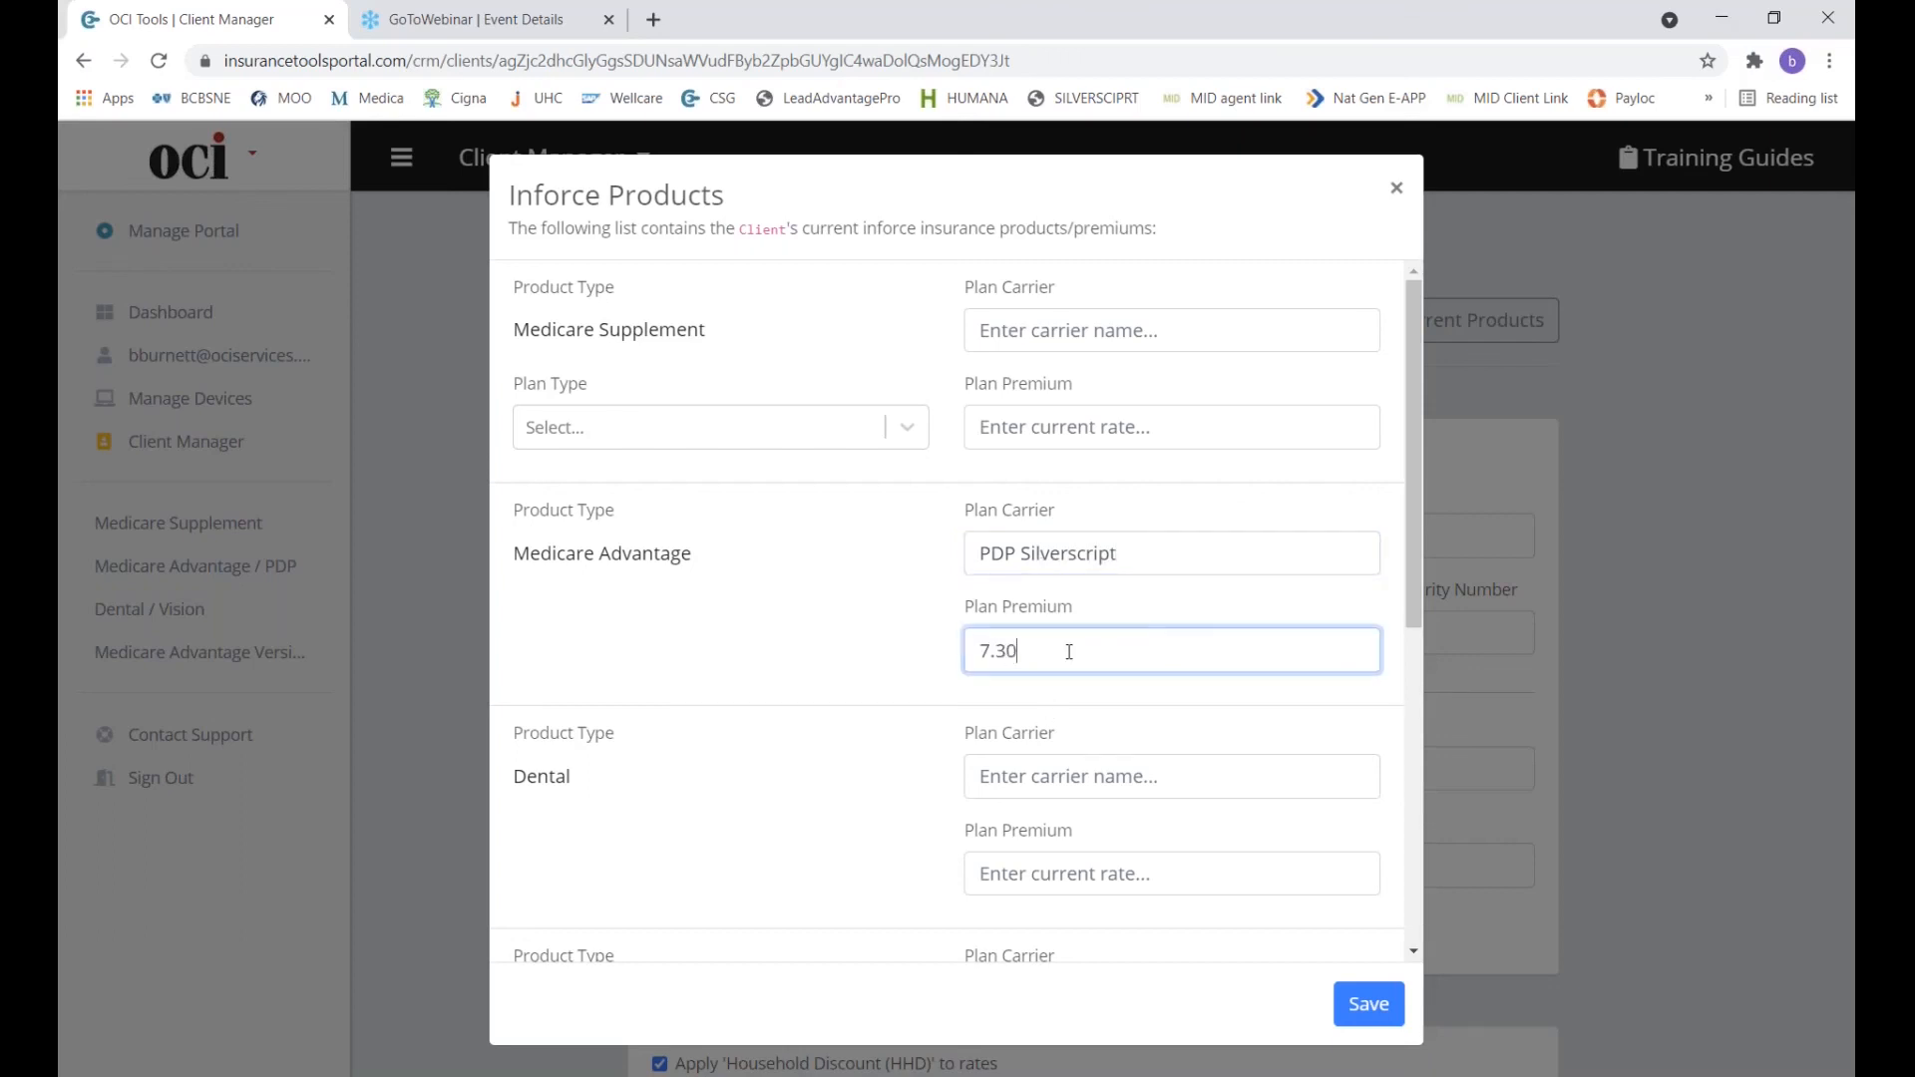
{"action": "scroll", "coordinate": [1068, 651], "scroll_direction": "down", "scroll_amount": 4}
{"action": "scroll", "coordinate": [1163, 500], "scroll_direction": "up", "scroll_amount": 6}
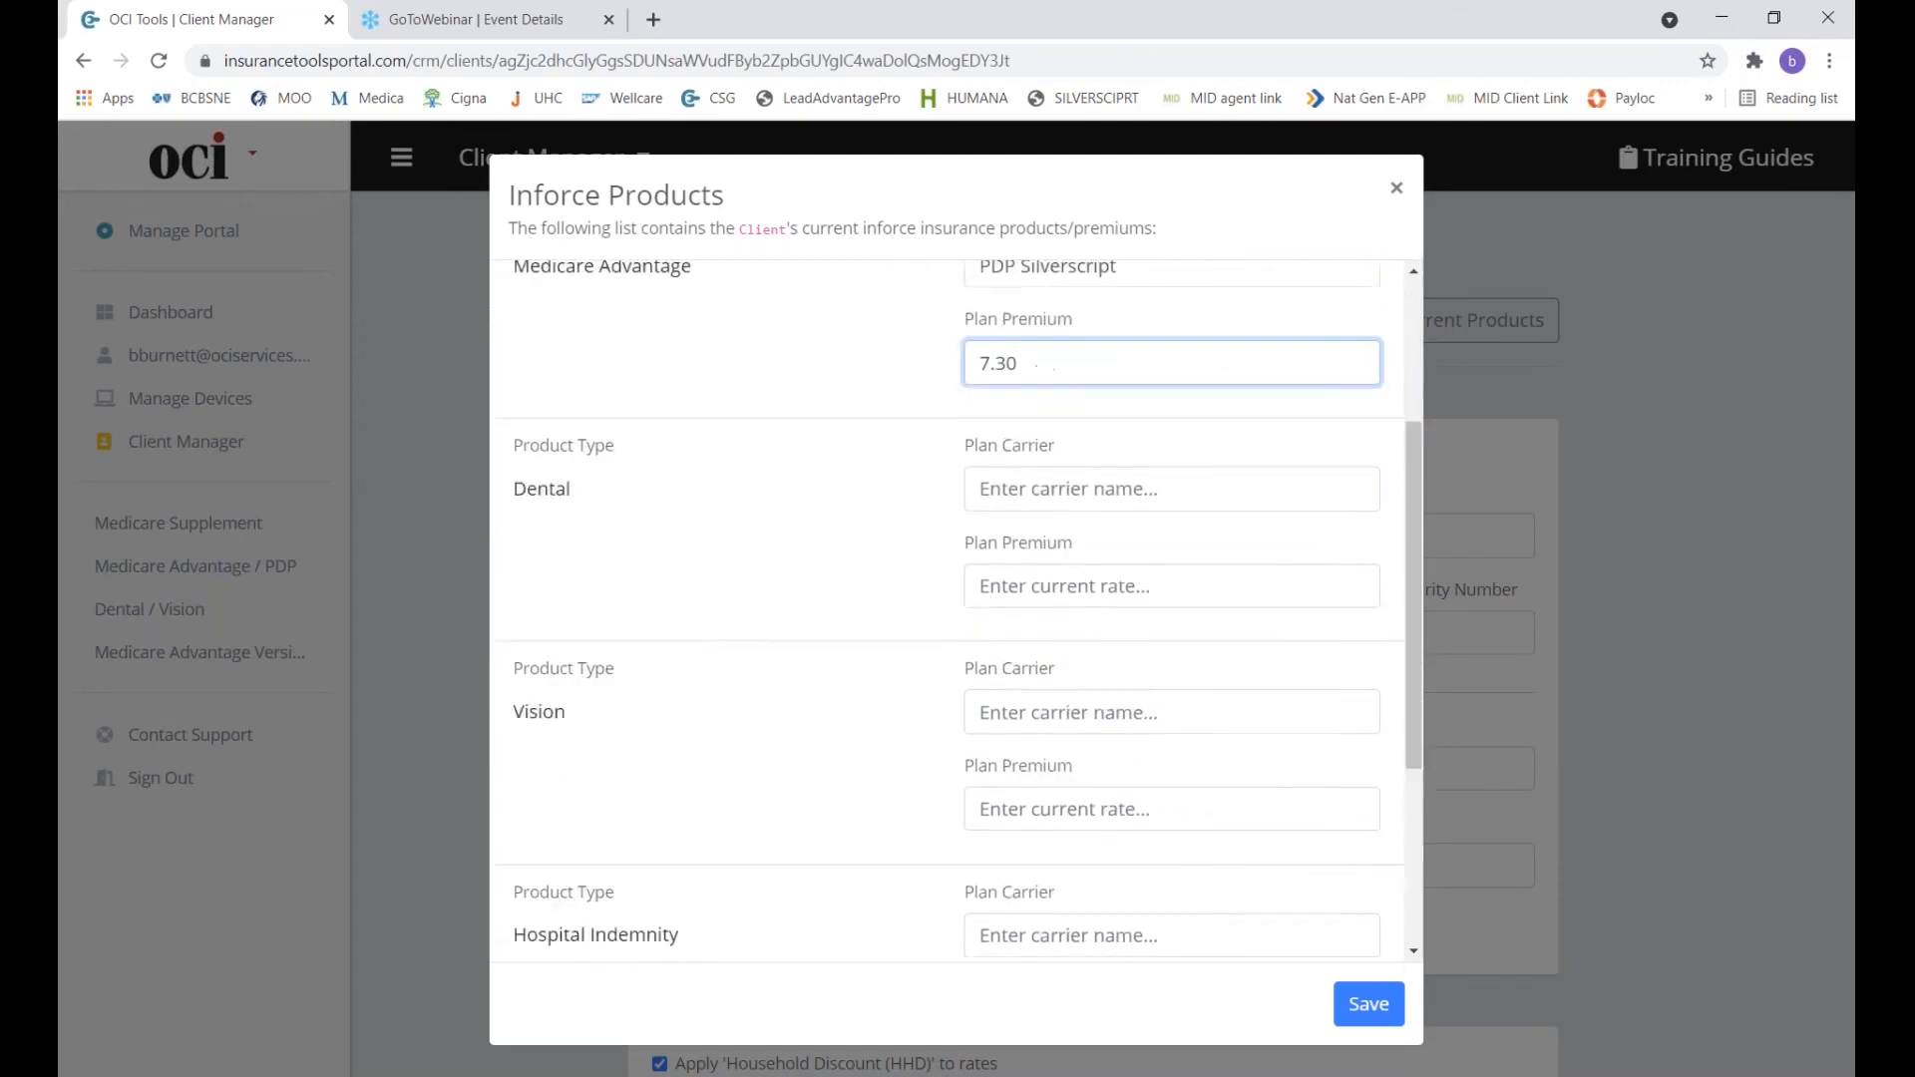
{"action": "left_click", "coordinate": [1161, 553]}
{"action": "type", "text": "SM"}
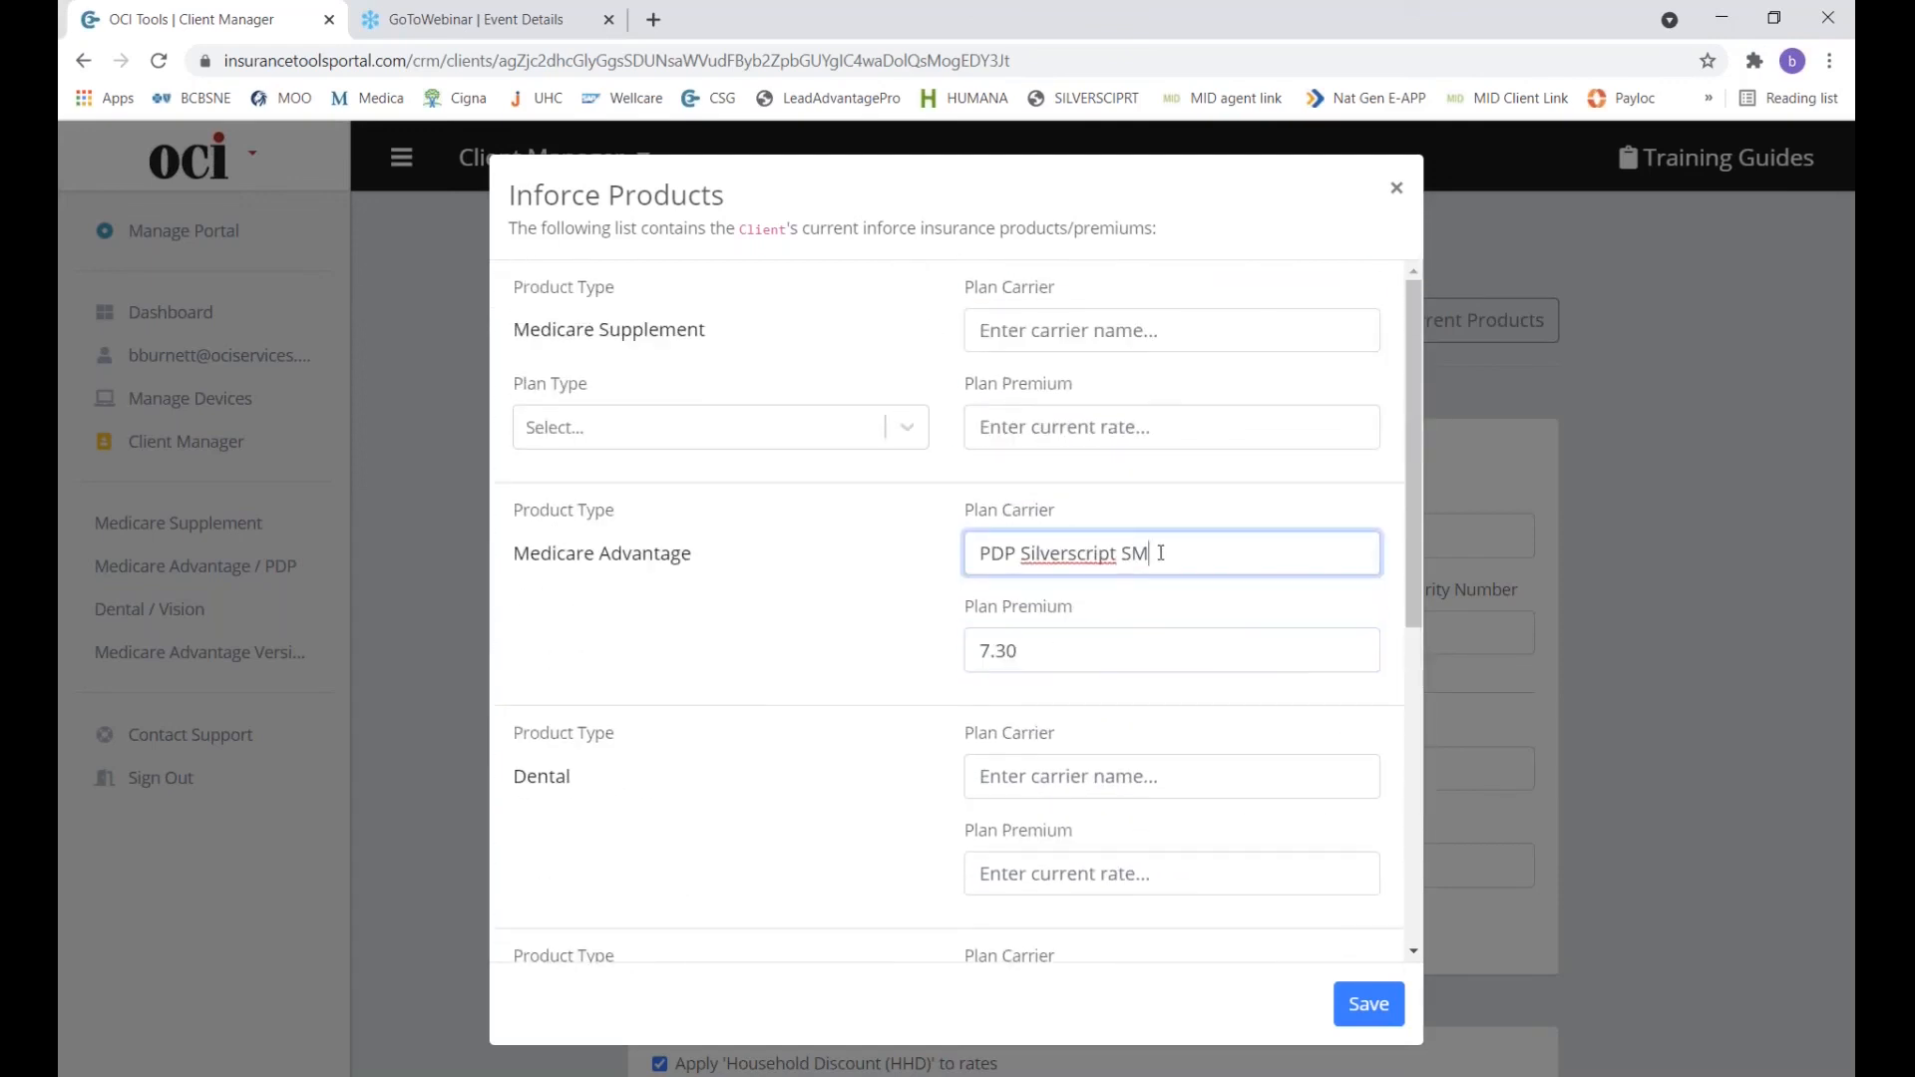
{"action": "type", "text": "art Rx"}
{"action": "left_click", "coordinate": [1373, 1033]}
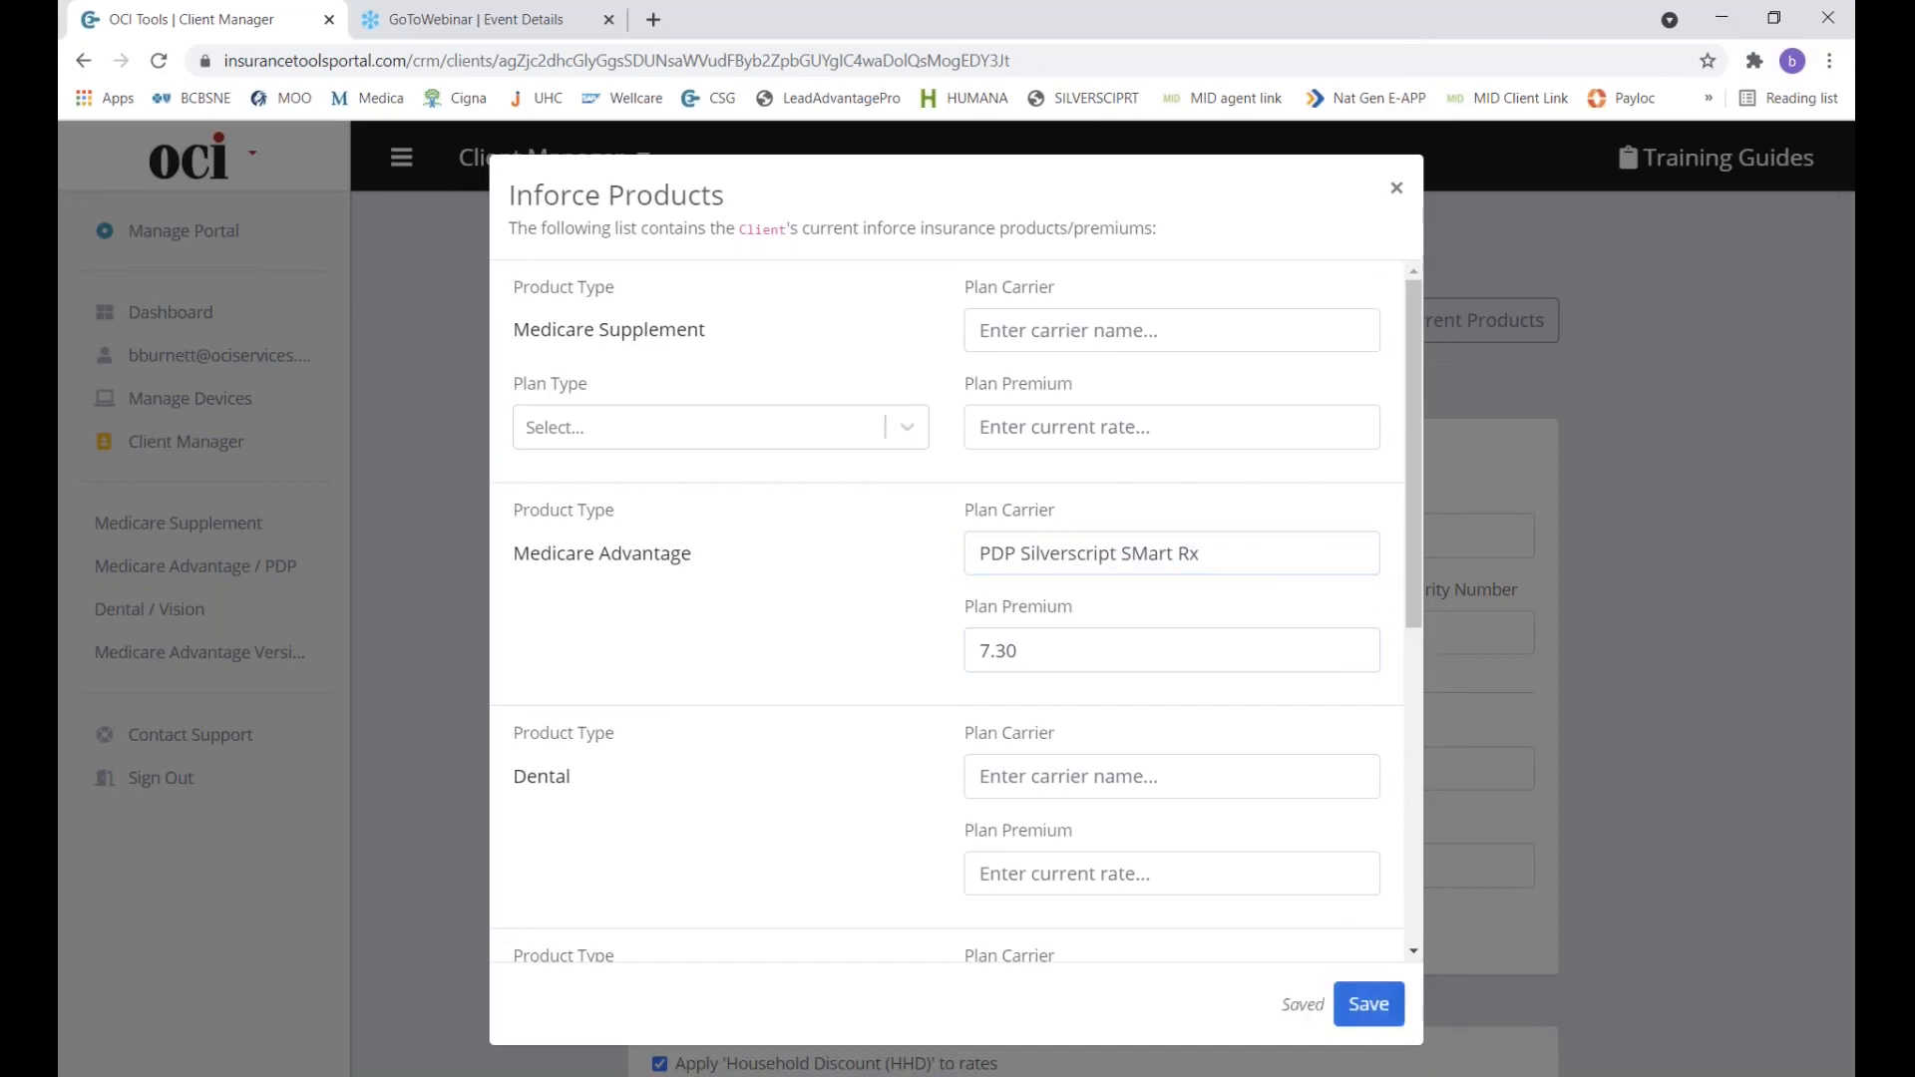
{"action": "left_click", "coordinate": [1396, 188]}
{"action": "left_click", "coordinate": [646, 265]}
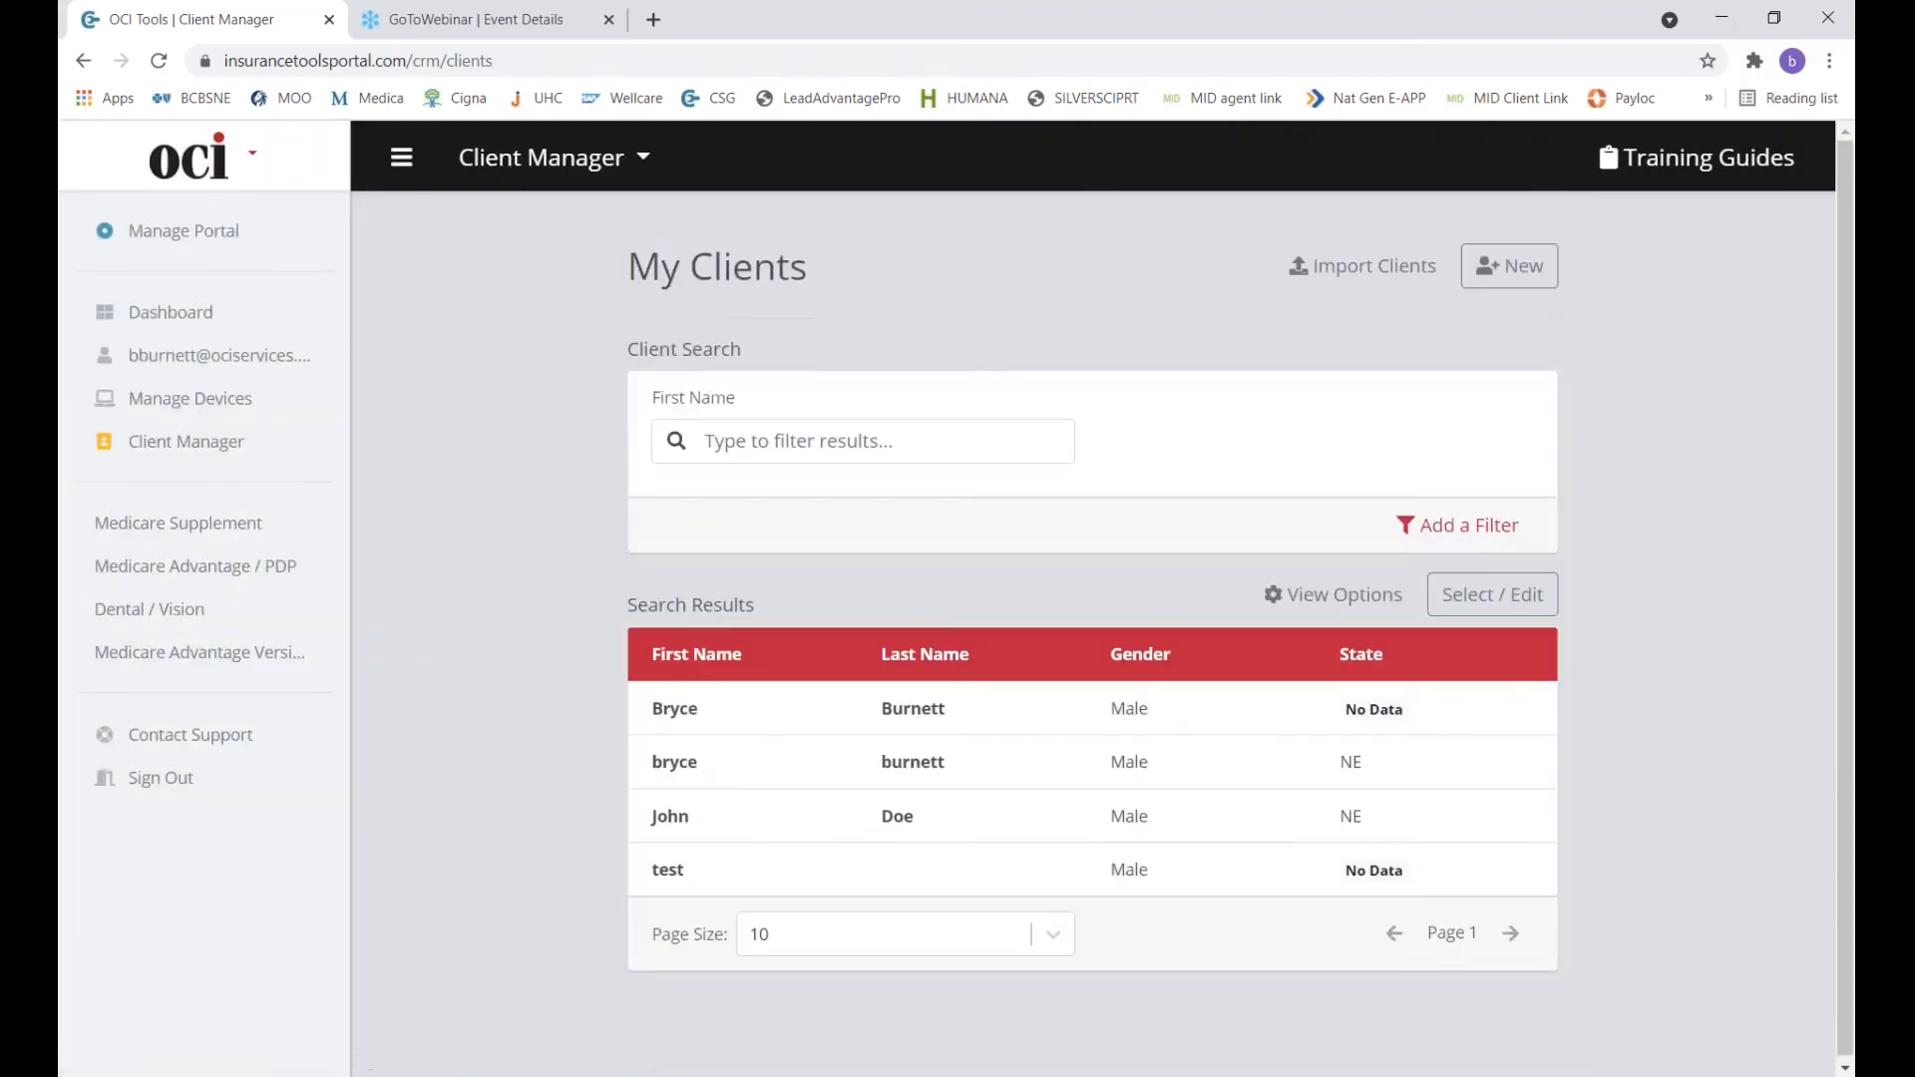
{"action": "left_click", "coordinate": [690, 780]}
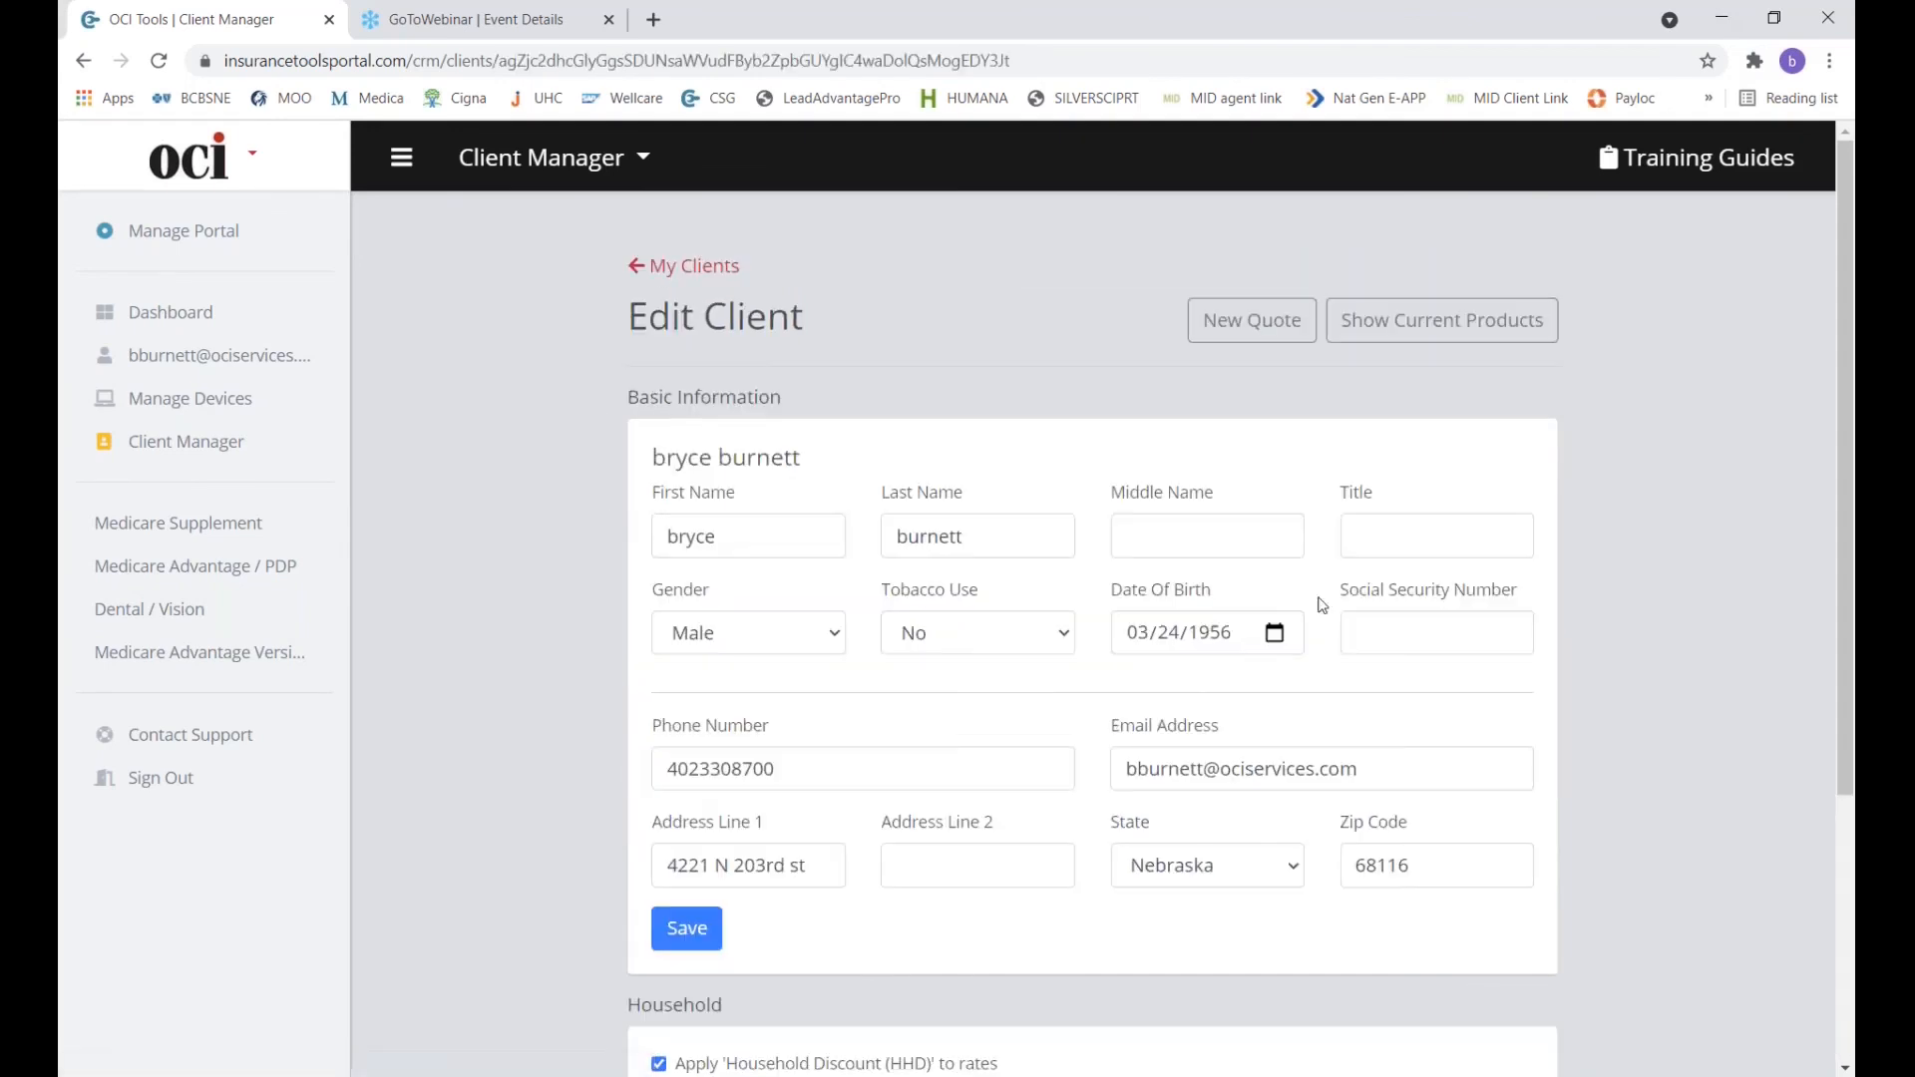
{"action": "left_click", "coordinate": [1460, 334]}
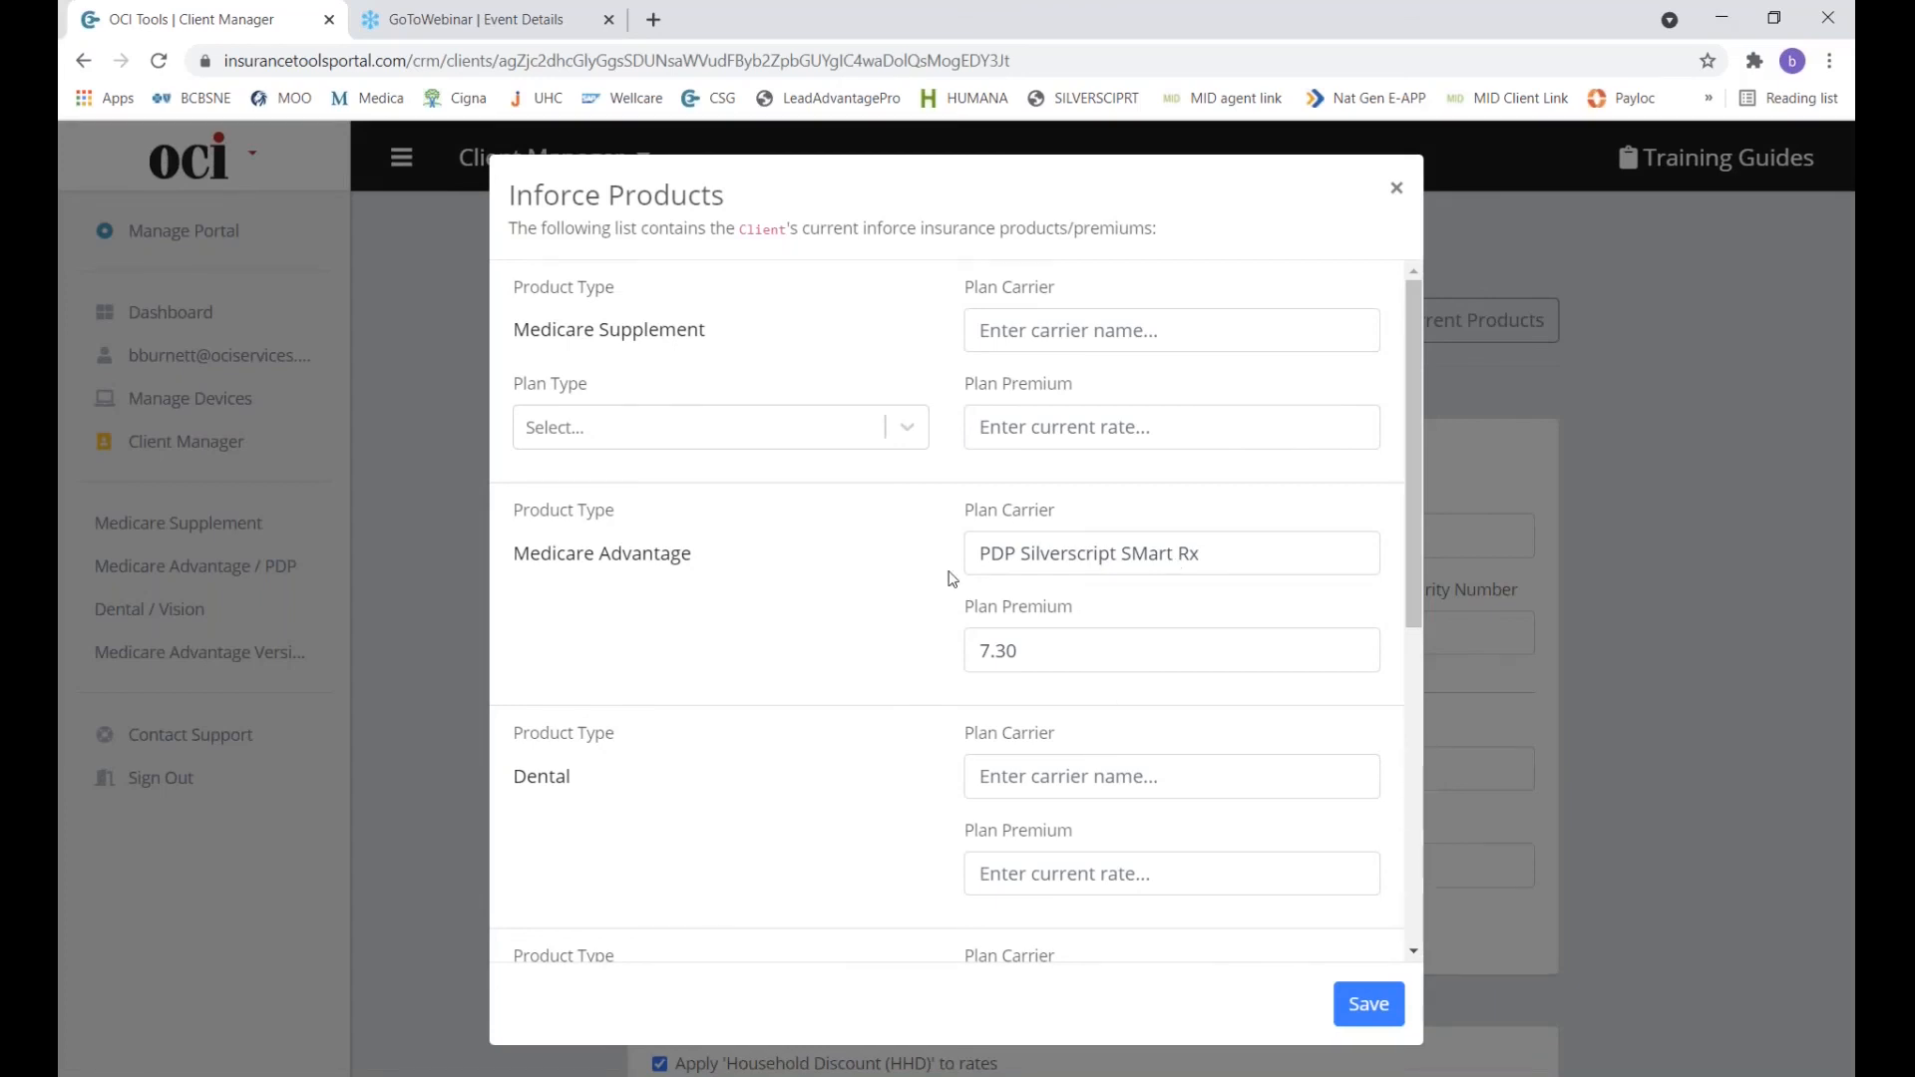
{"action": "left_click", "coordinate": [1396, 189]}
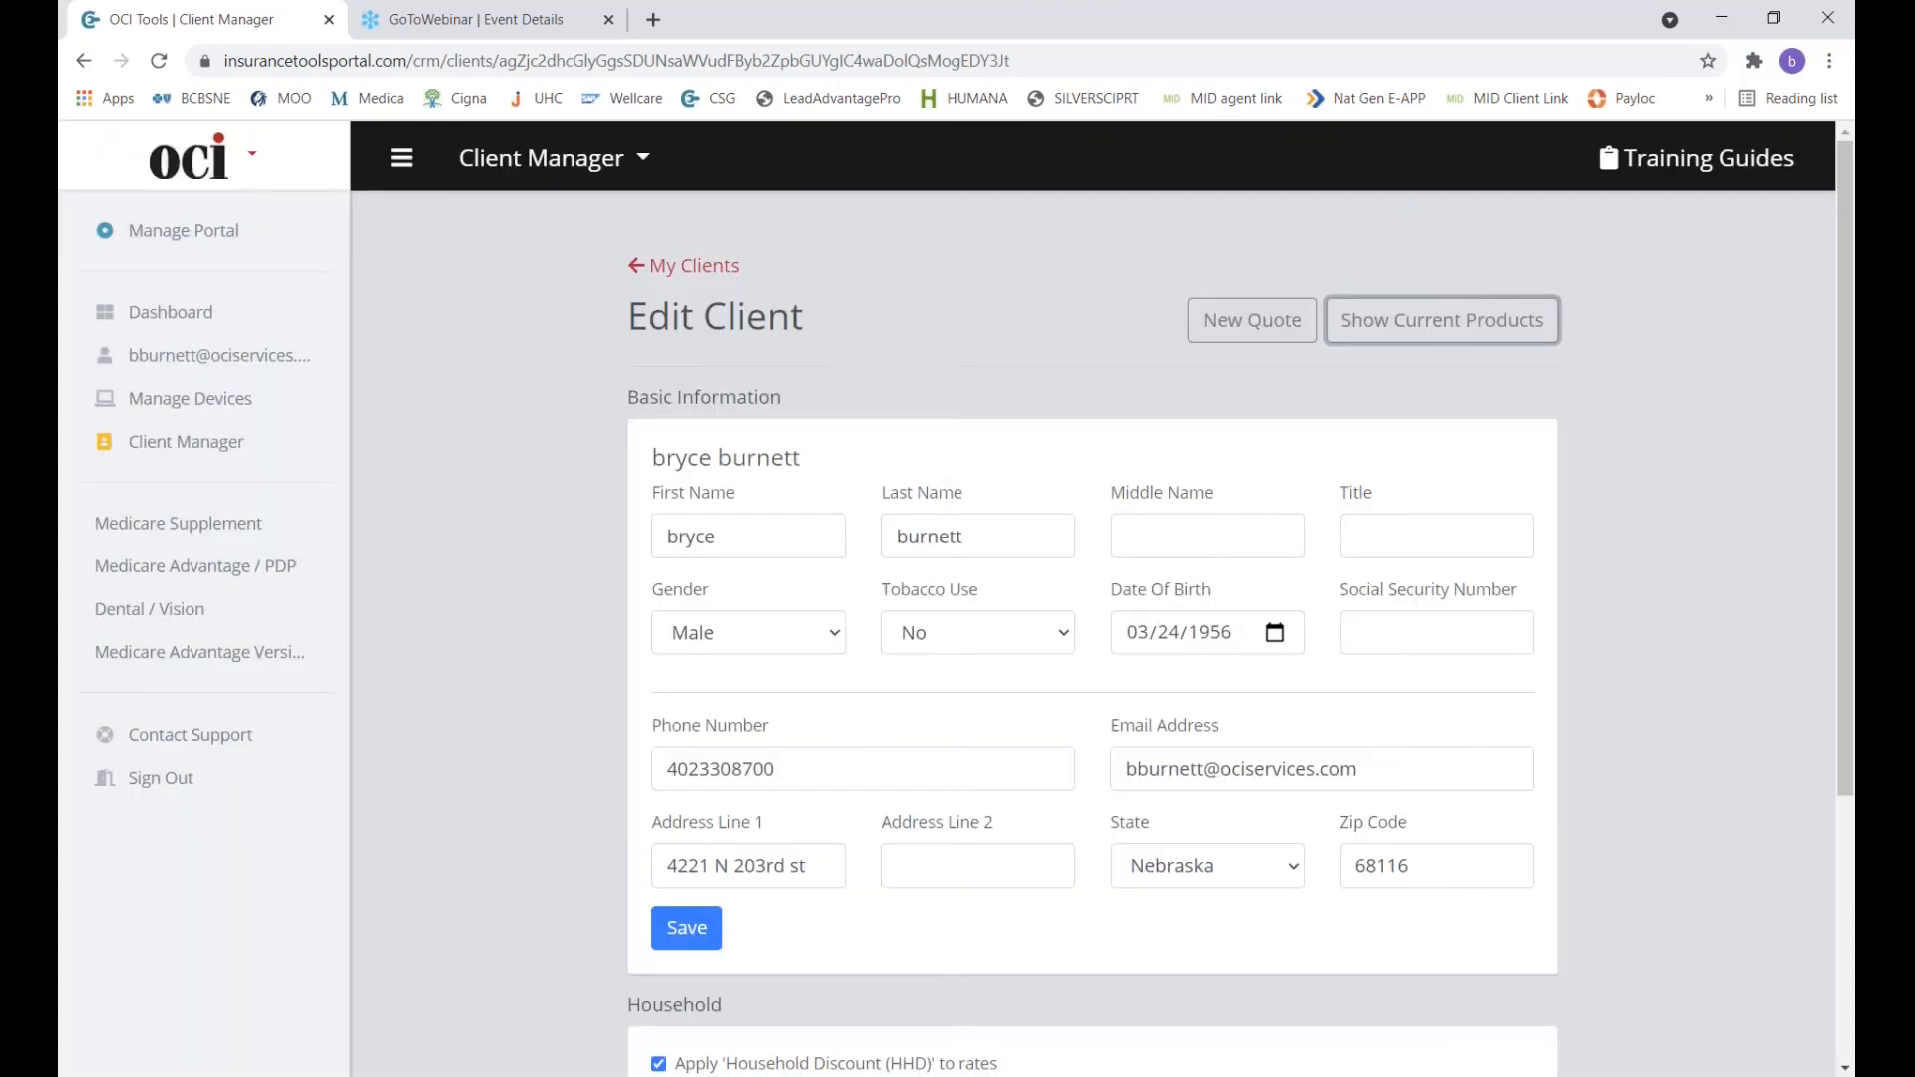
{"action": "scroll", "coordinate": [978, 323], "scroll_direction": "down", "scroll_amount": 3}
{"action": "scroll", "coordinate": [978, 324], "scroll_direction": "up", "scroll_amount": 3}
{"action": "left_click", "coordinate": [698, 264]}
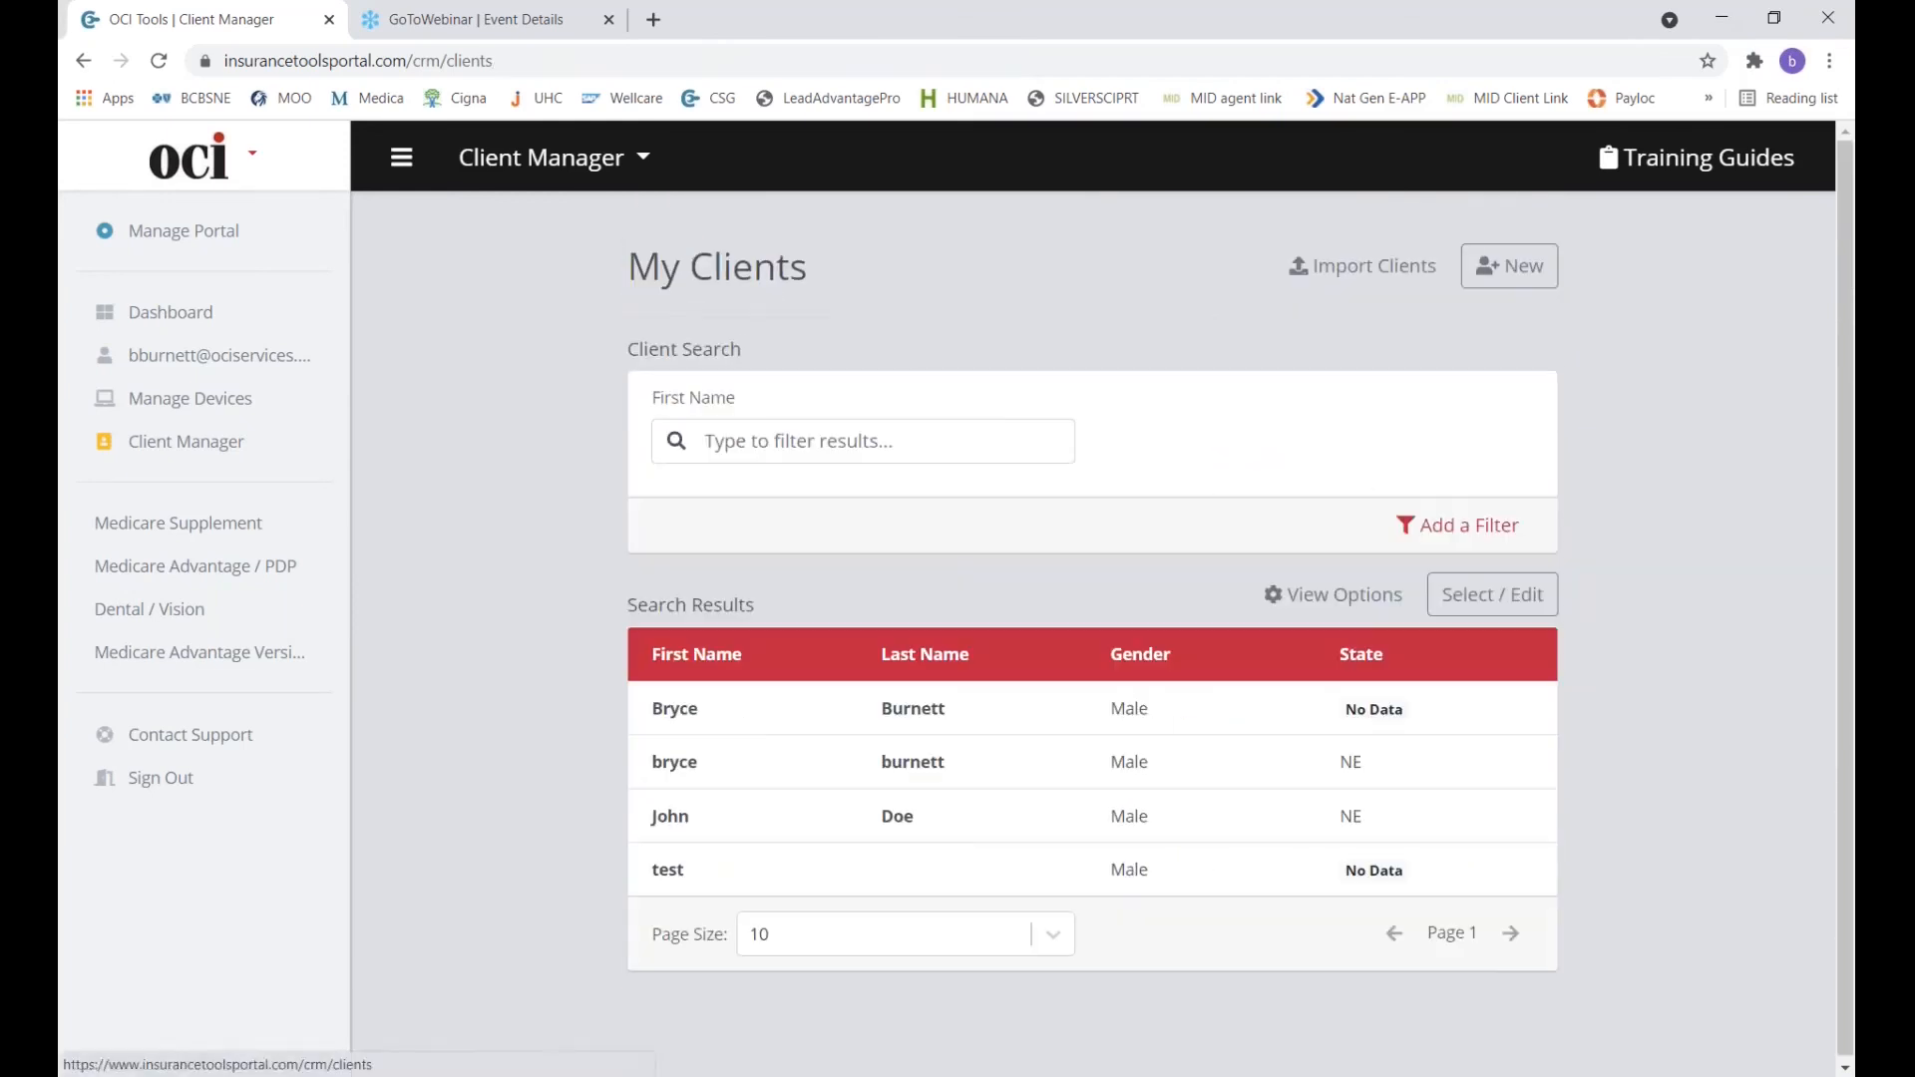
Add an empty filter row, then search My Clients by first name 'test'.
{"action": "left_click", "coordinate": [1426, 528]}
{"action": "left_click", "coordinate": [1469, 544]}
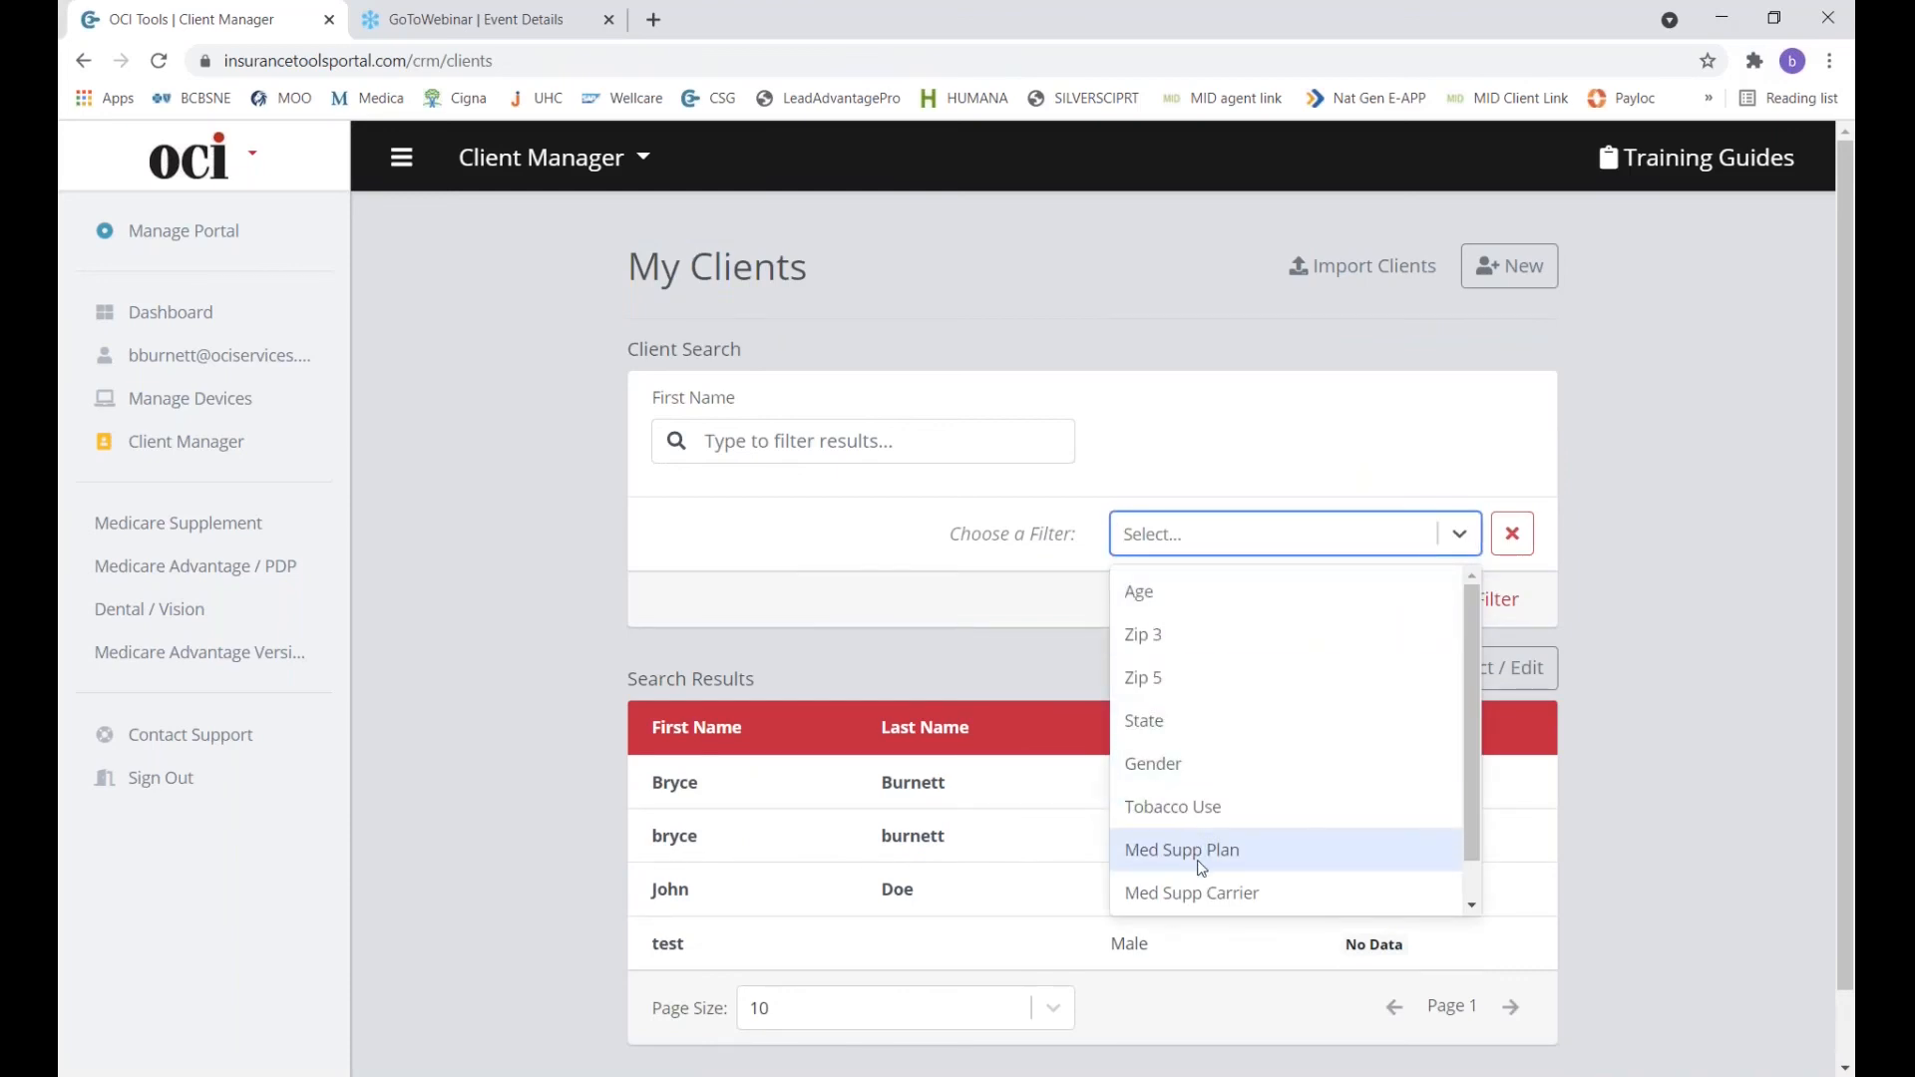
{"action": "scroll", "coordinate": [1202, 868], "scroll_direction": "down", "scroll_amount": 1}
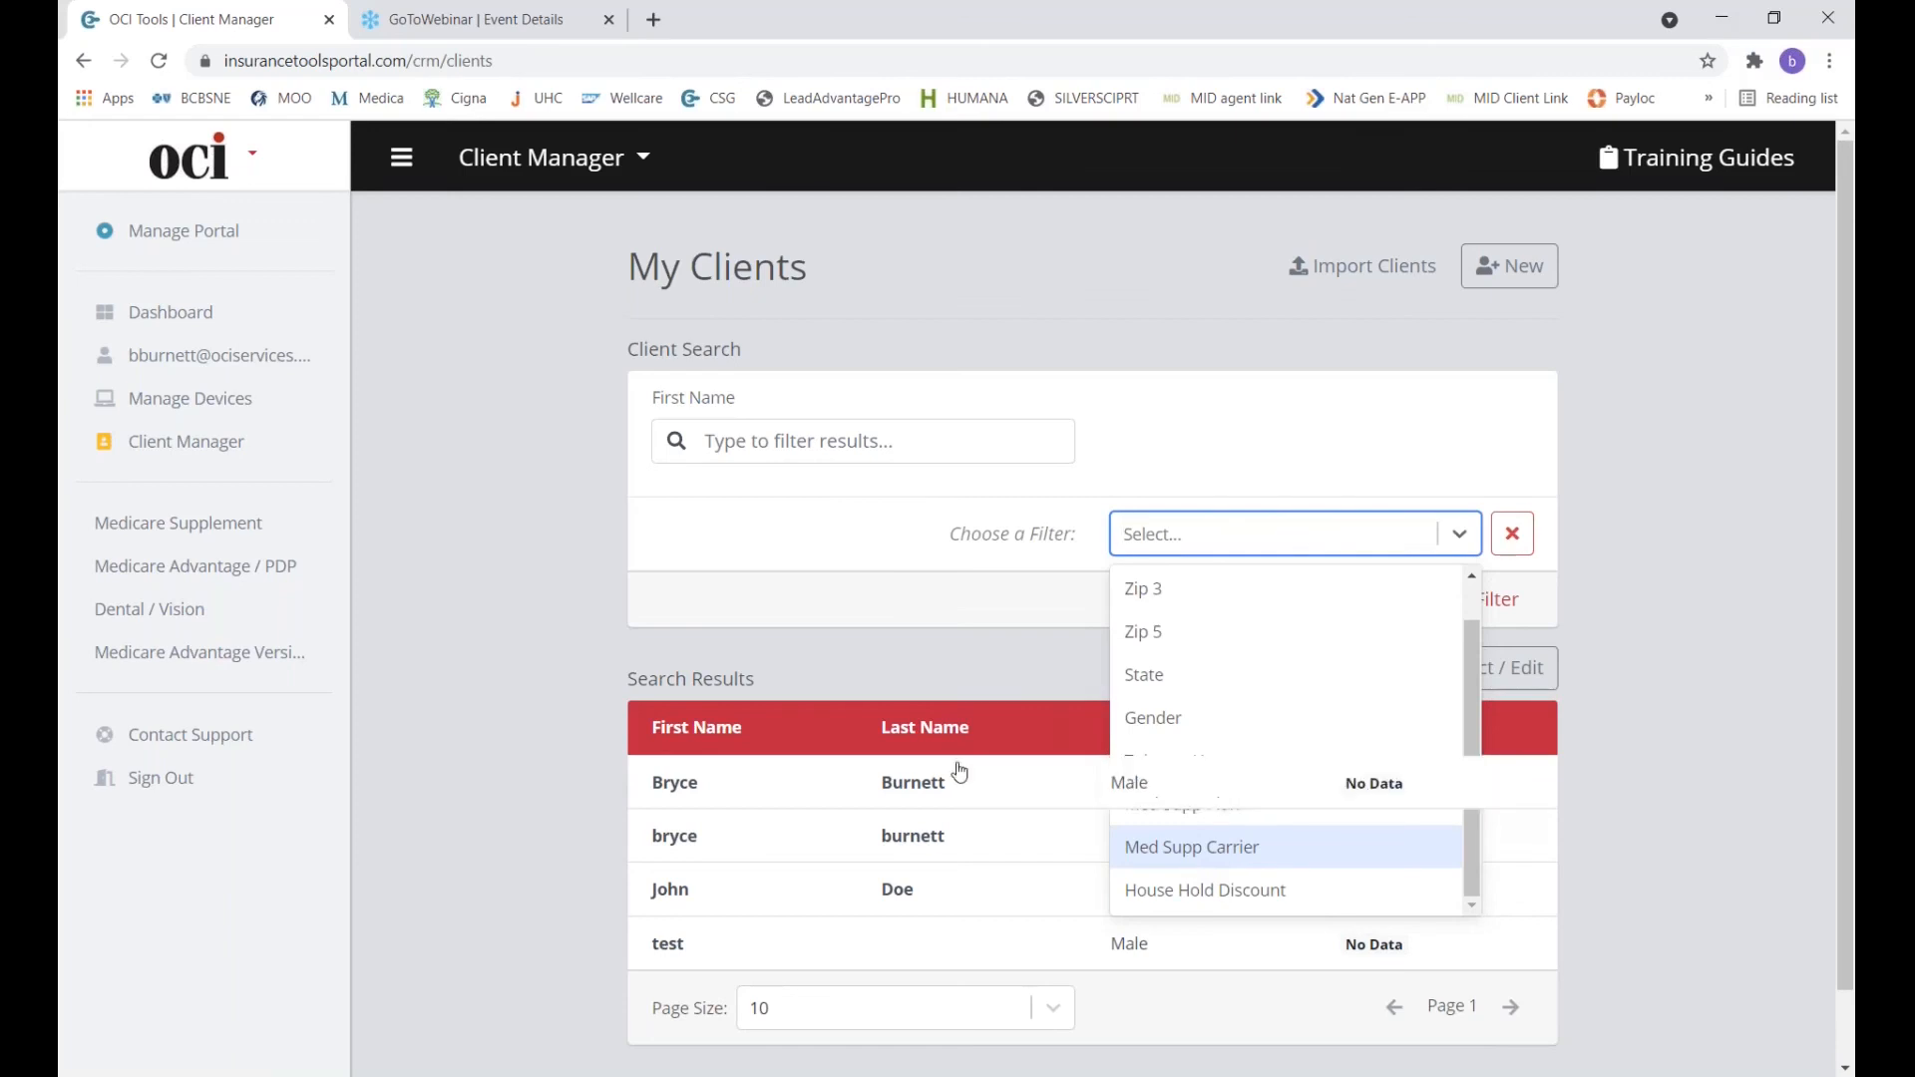
{"action": "left_click", "coordinate": [972, 656]}
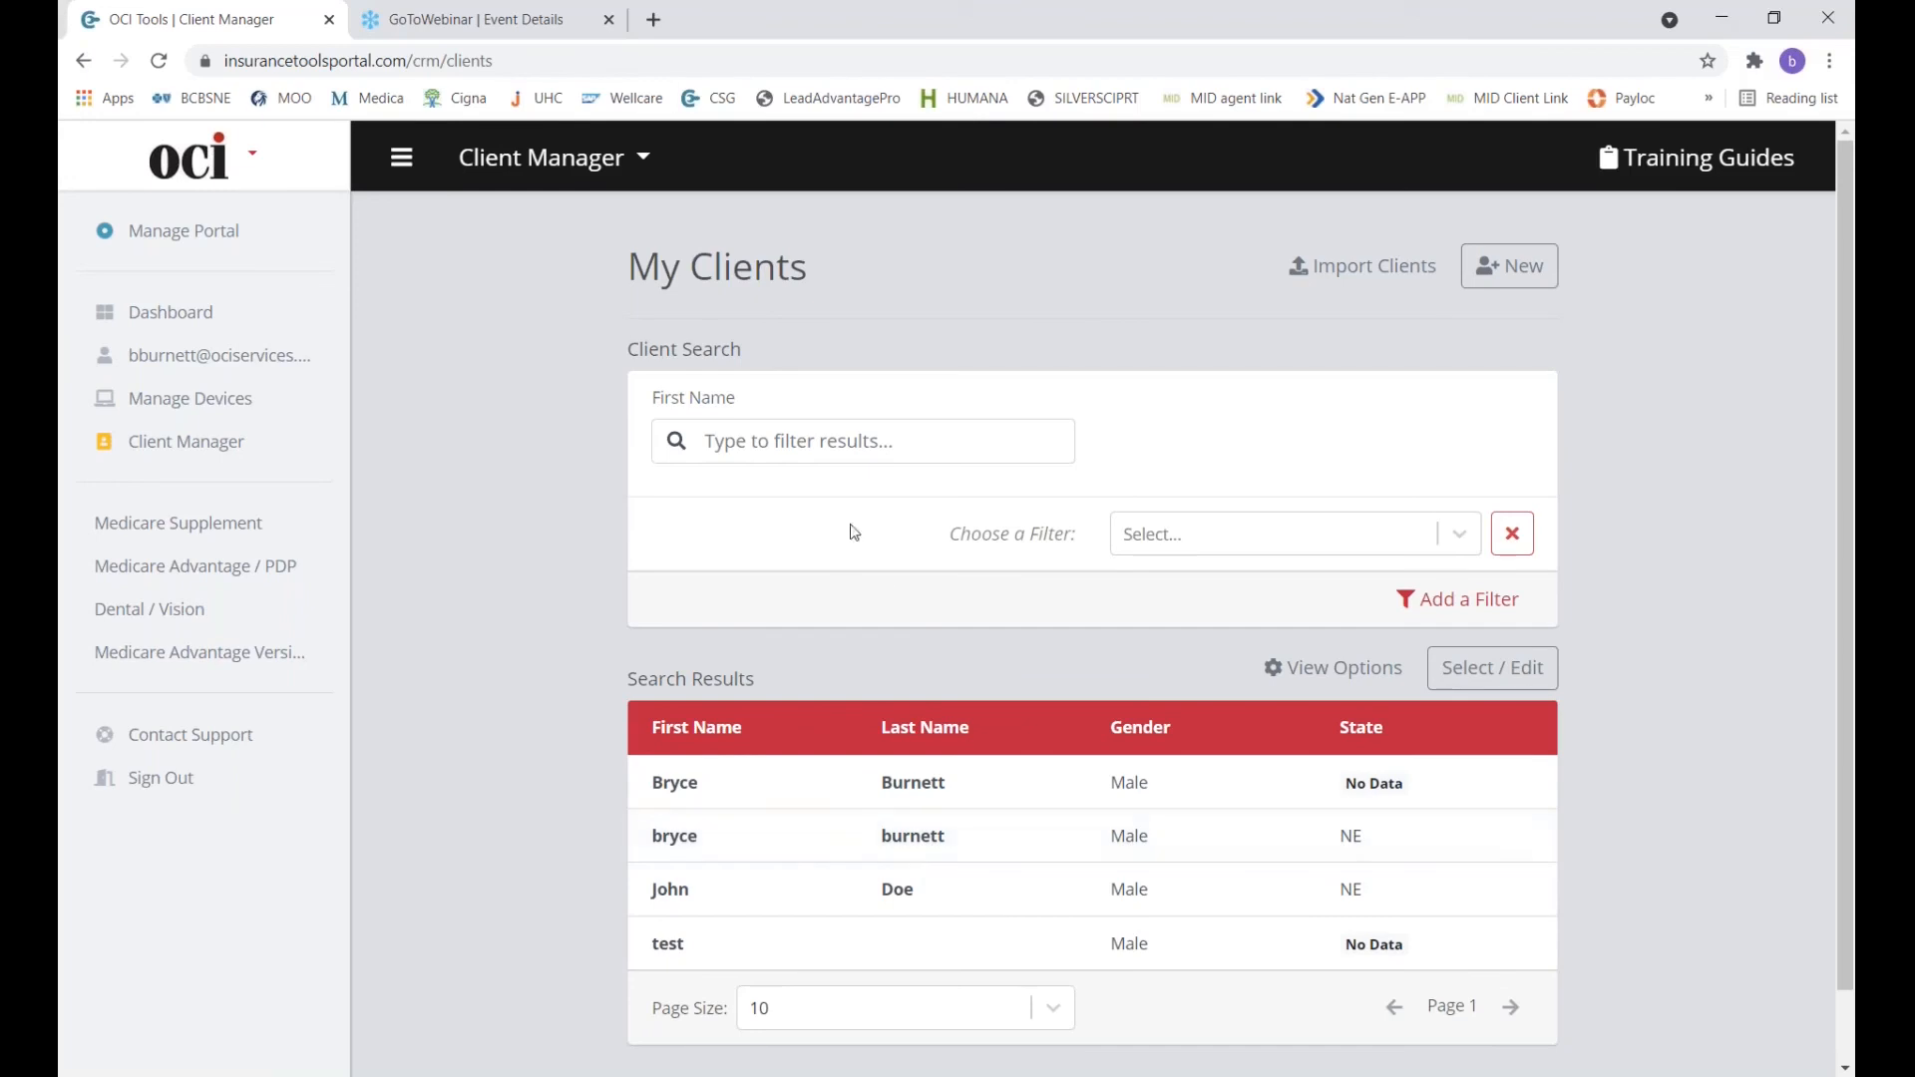
{"action": "left_click", "coordinate": [875, 447]}
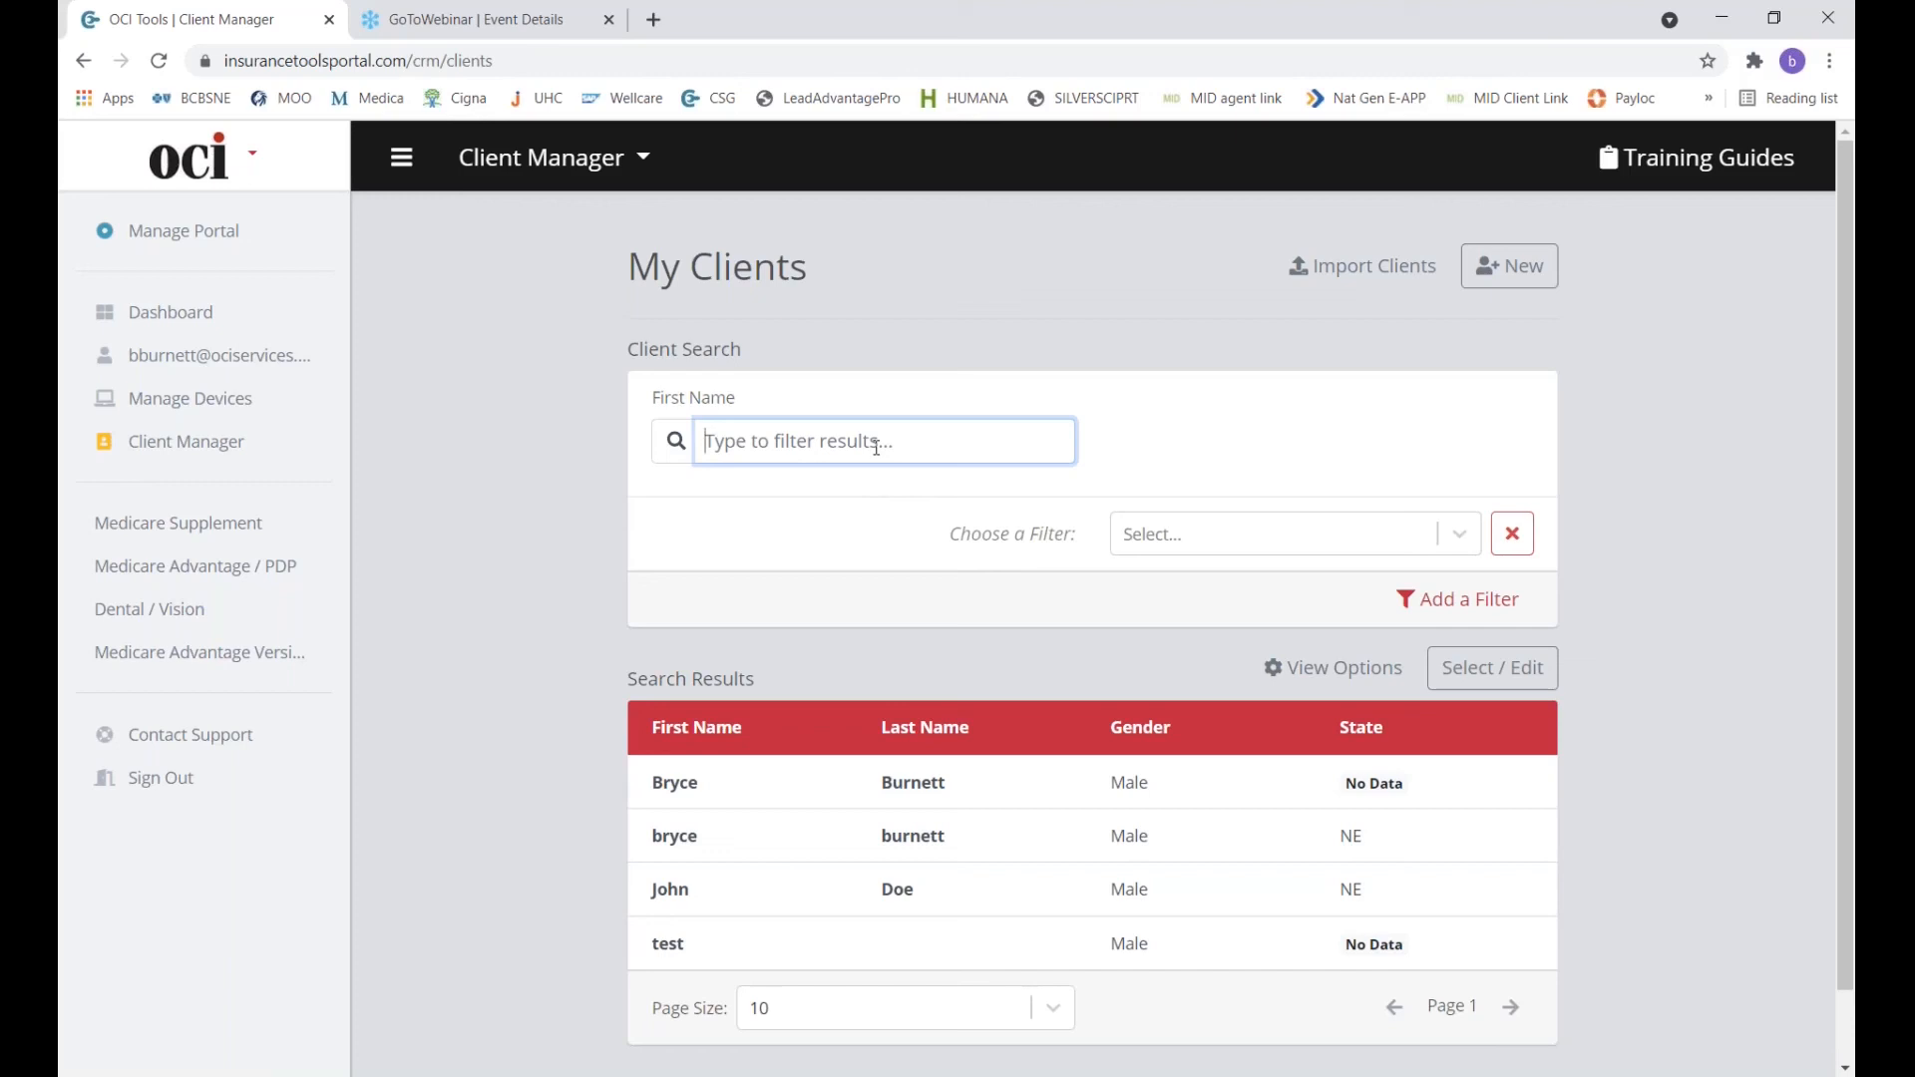
{"action": "type", "text": "test"}
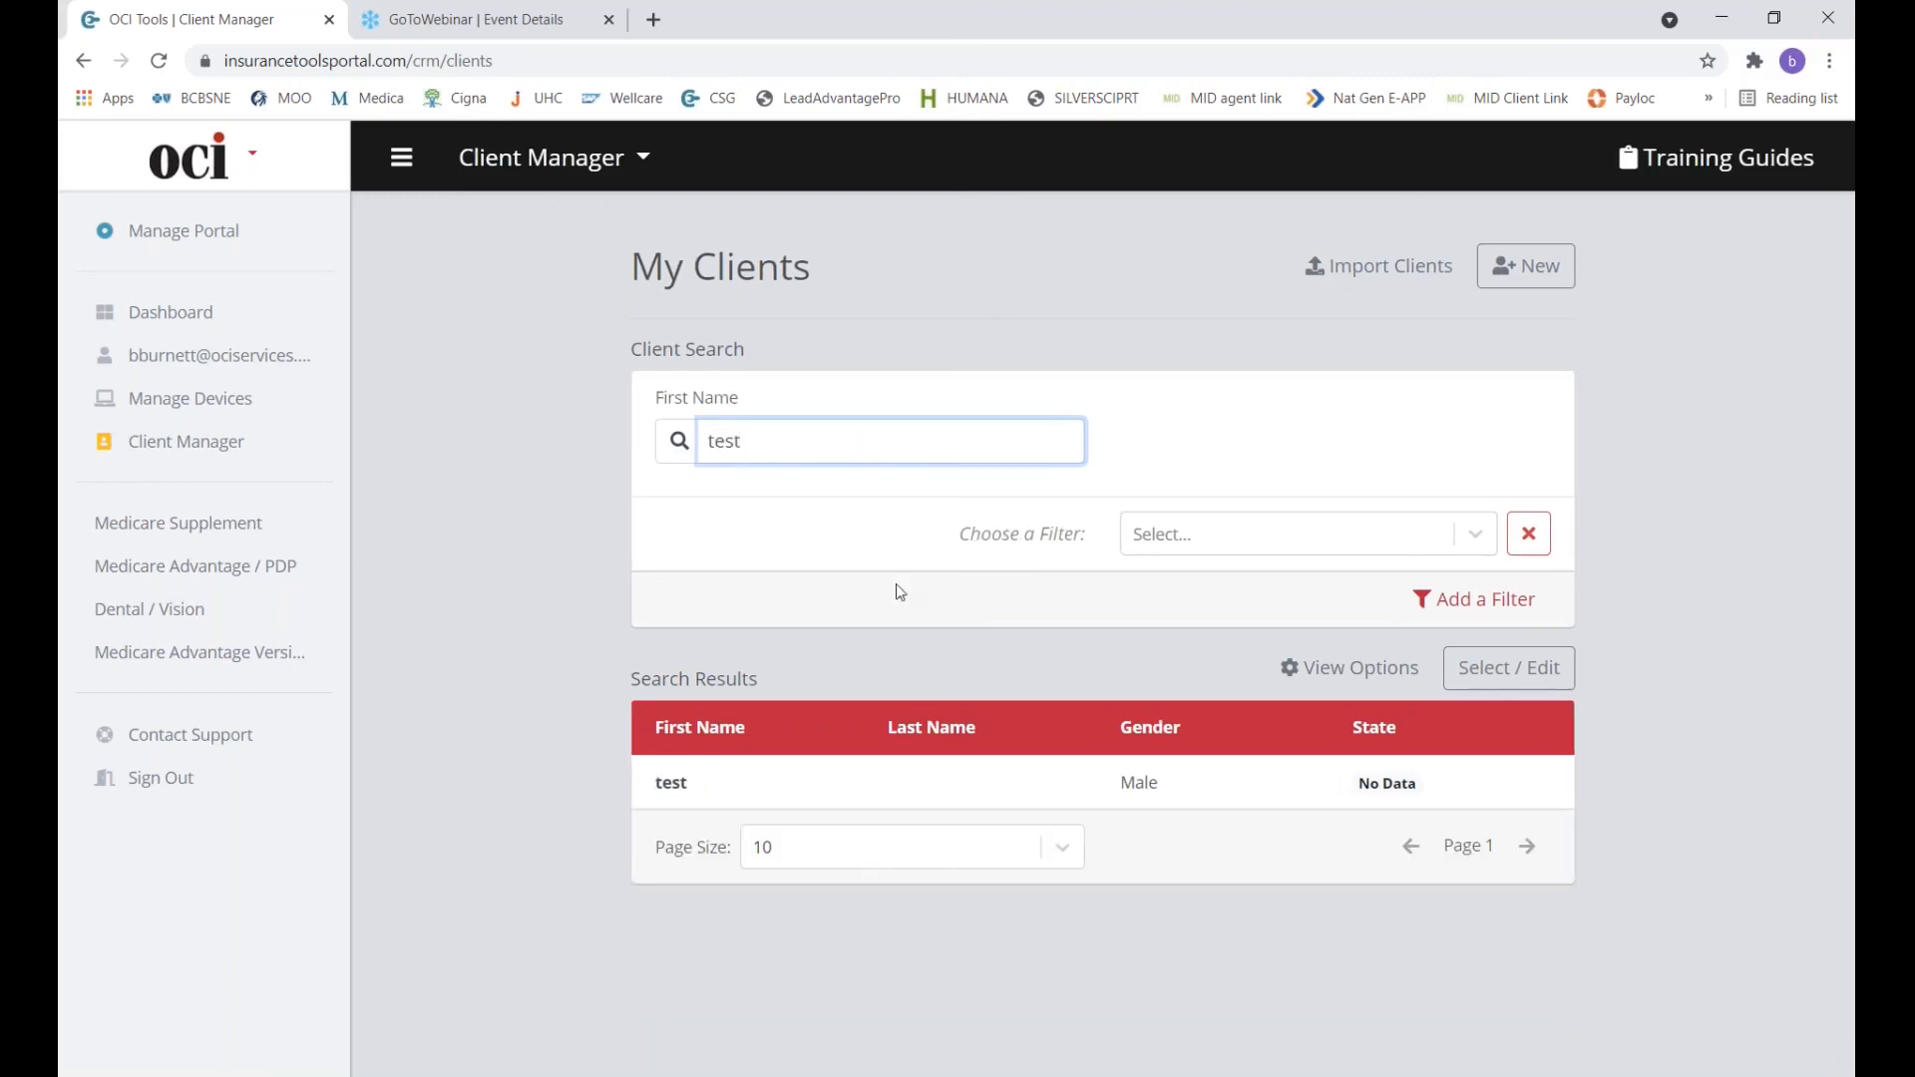
Review the test client's Medicare Supplement quotes (3/4/2021, 2/24/2021), then return to the Dashboard.
{"action": "left_click", "coordinate": [851, 788]}
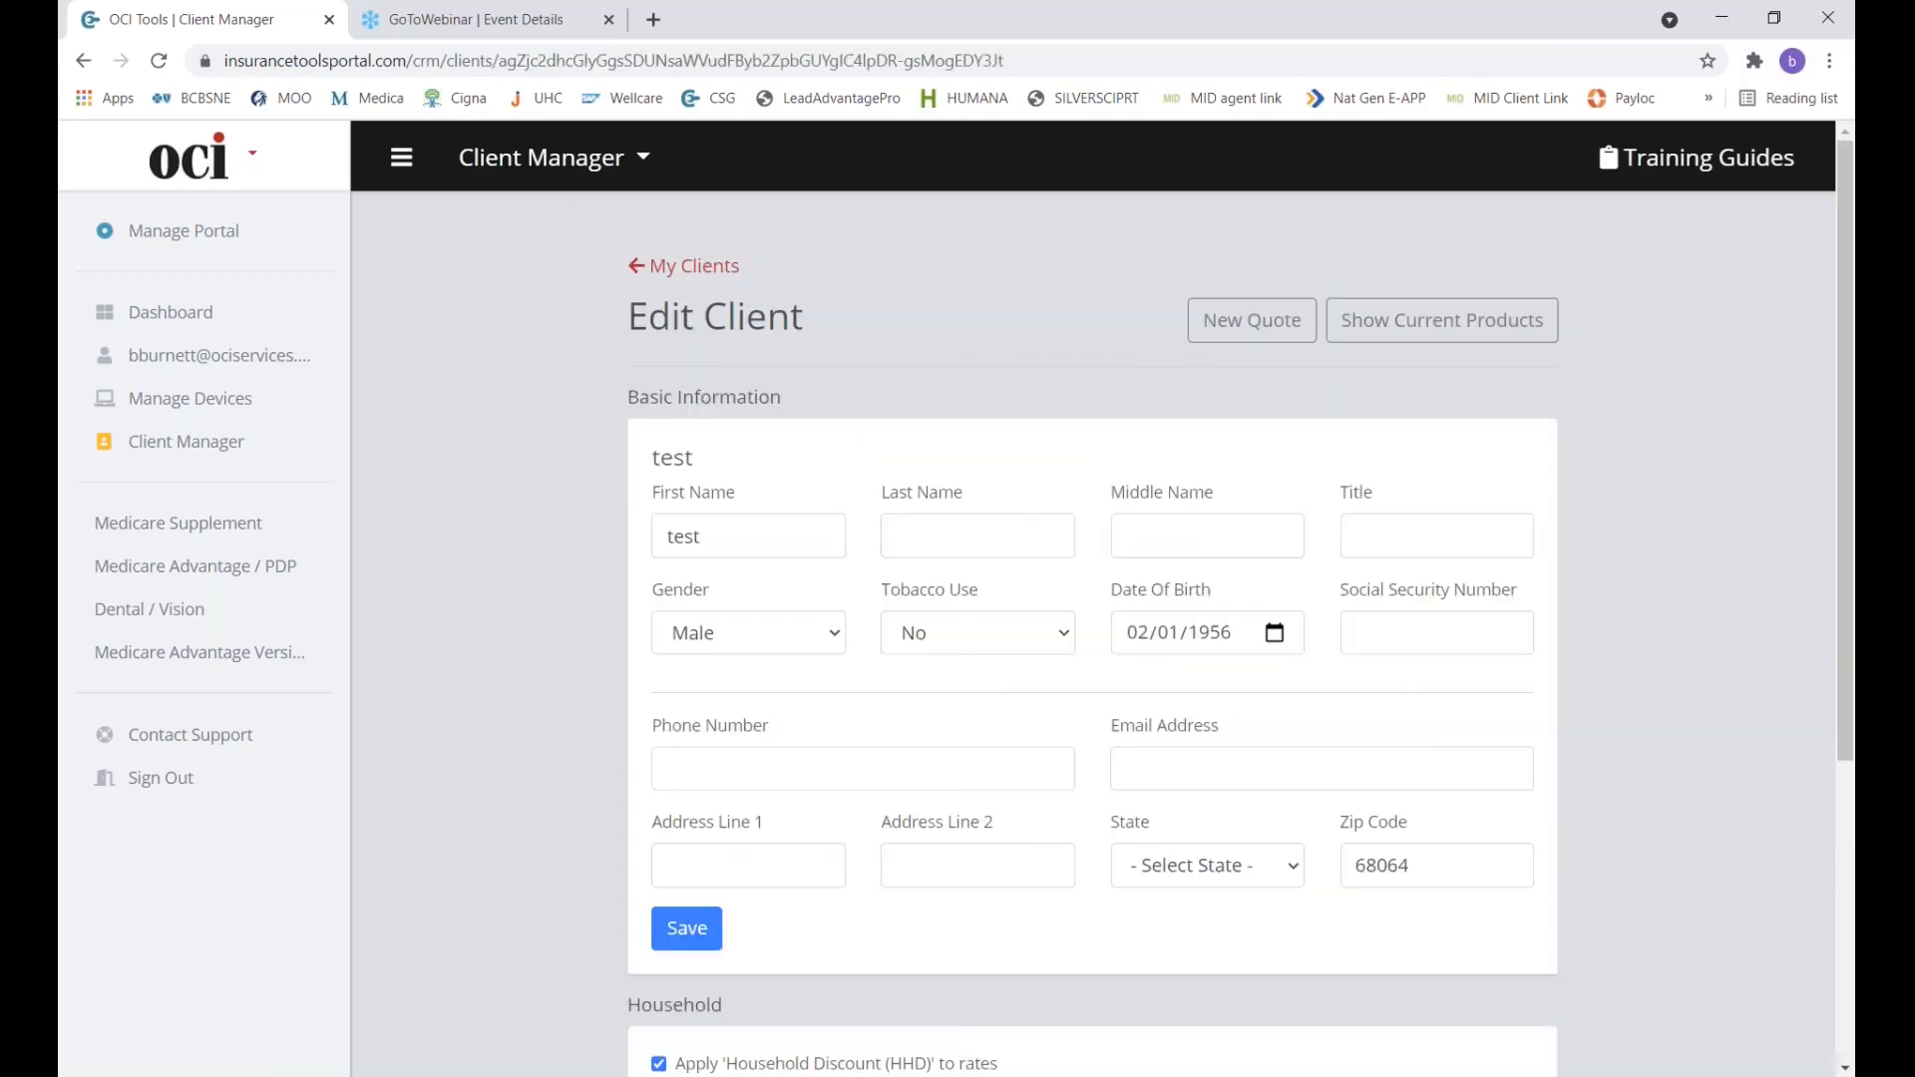
{"action": "scroll", "coordinate": [1092, 623], "scroll_direction": "down", "scroll_amount": 5}
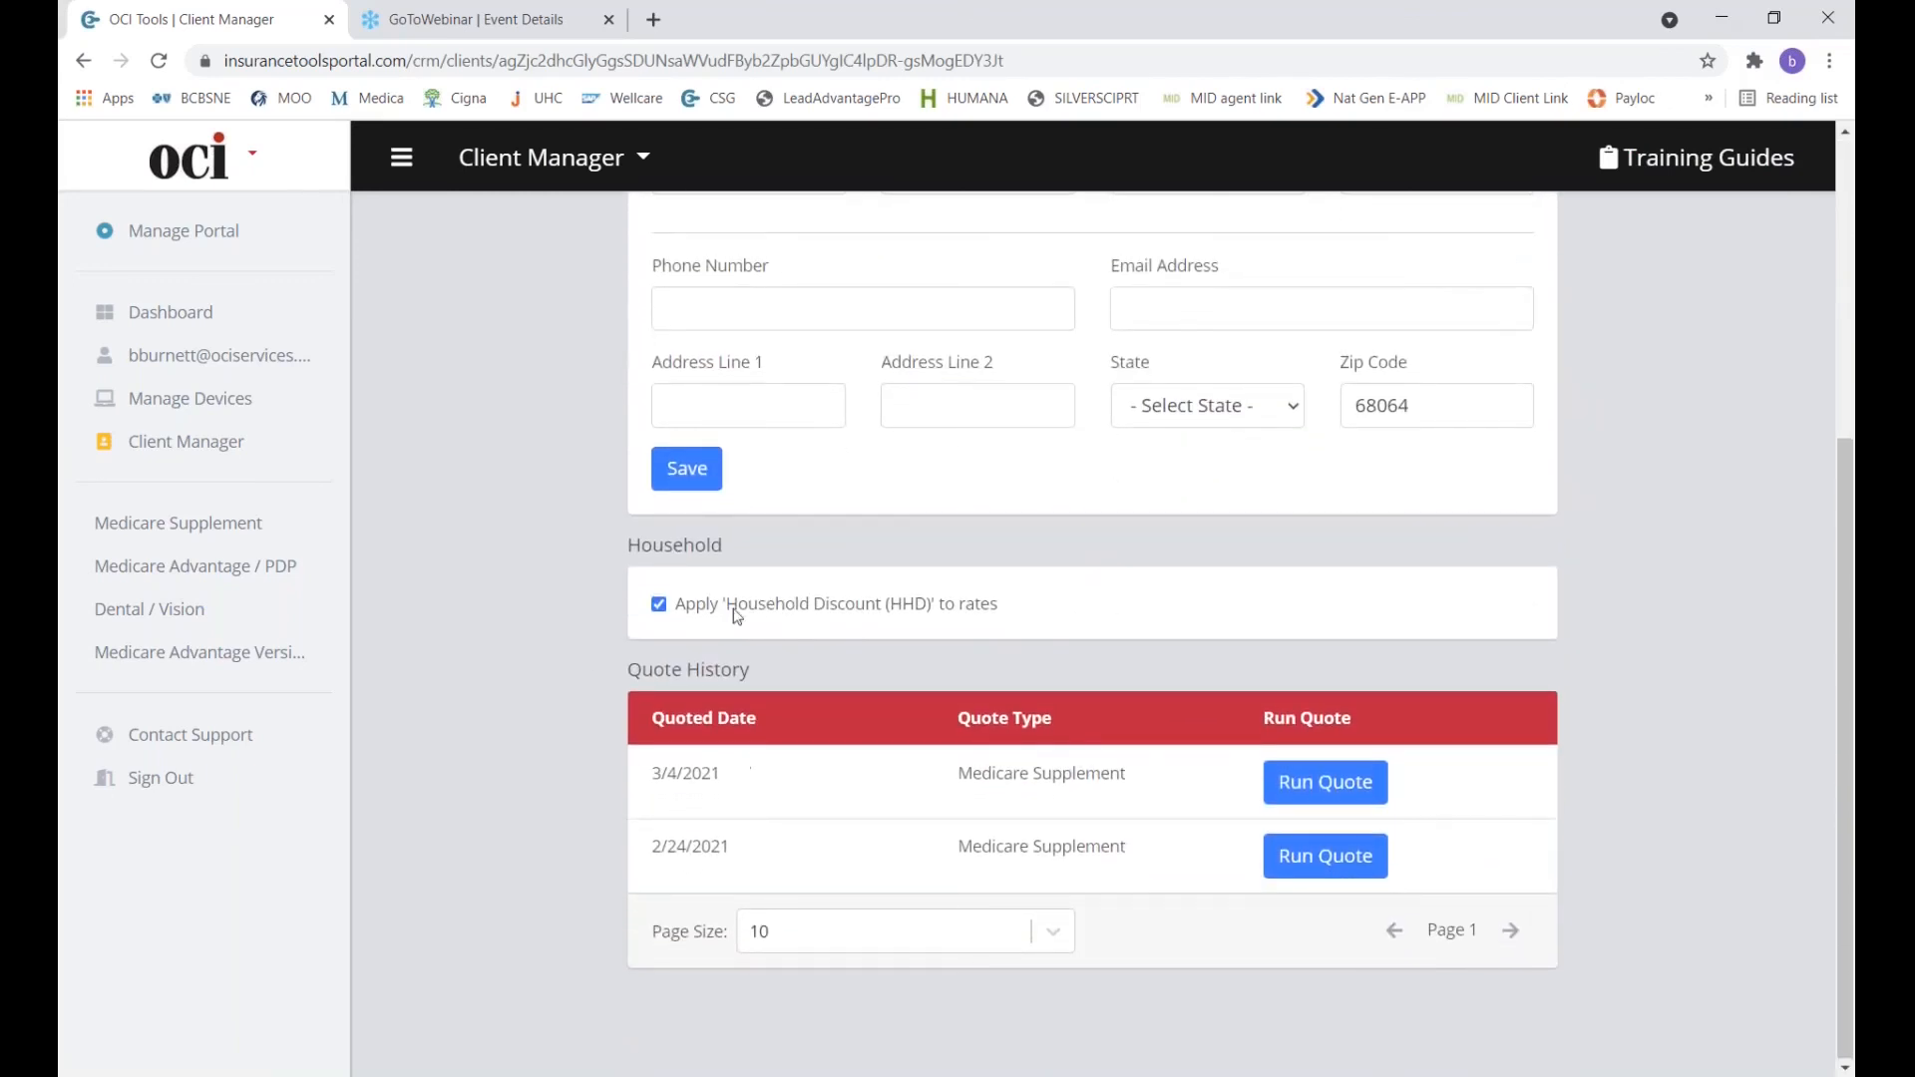
{"action": "scroll", "coordinate": [688, 618], "scroll_direction": "up", "scroll_amount": 2}
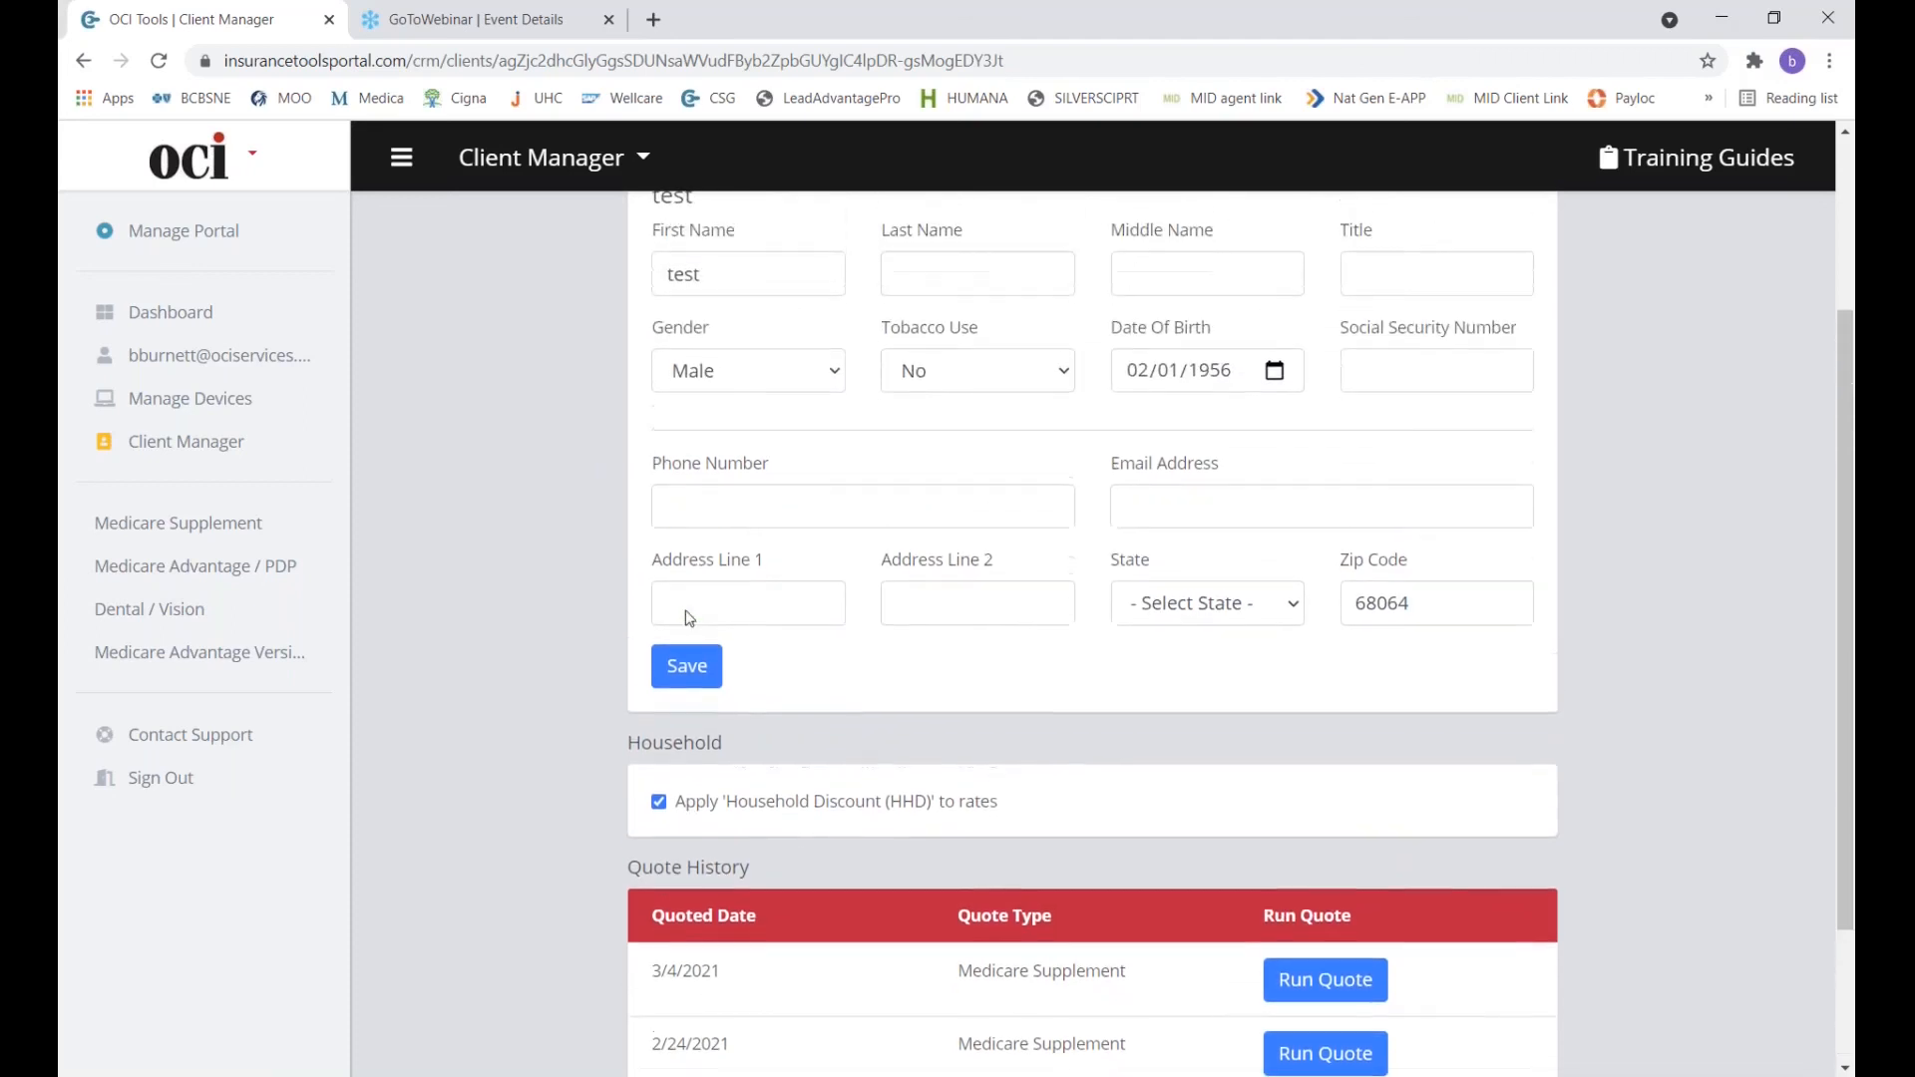
{"action": "scroll", "coordinate": [1092, 618], "scroll_direction": "up", "scroll_amount": 2}
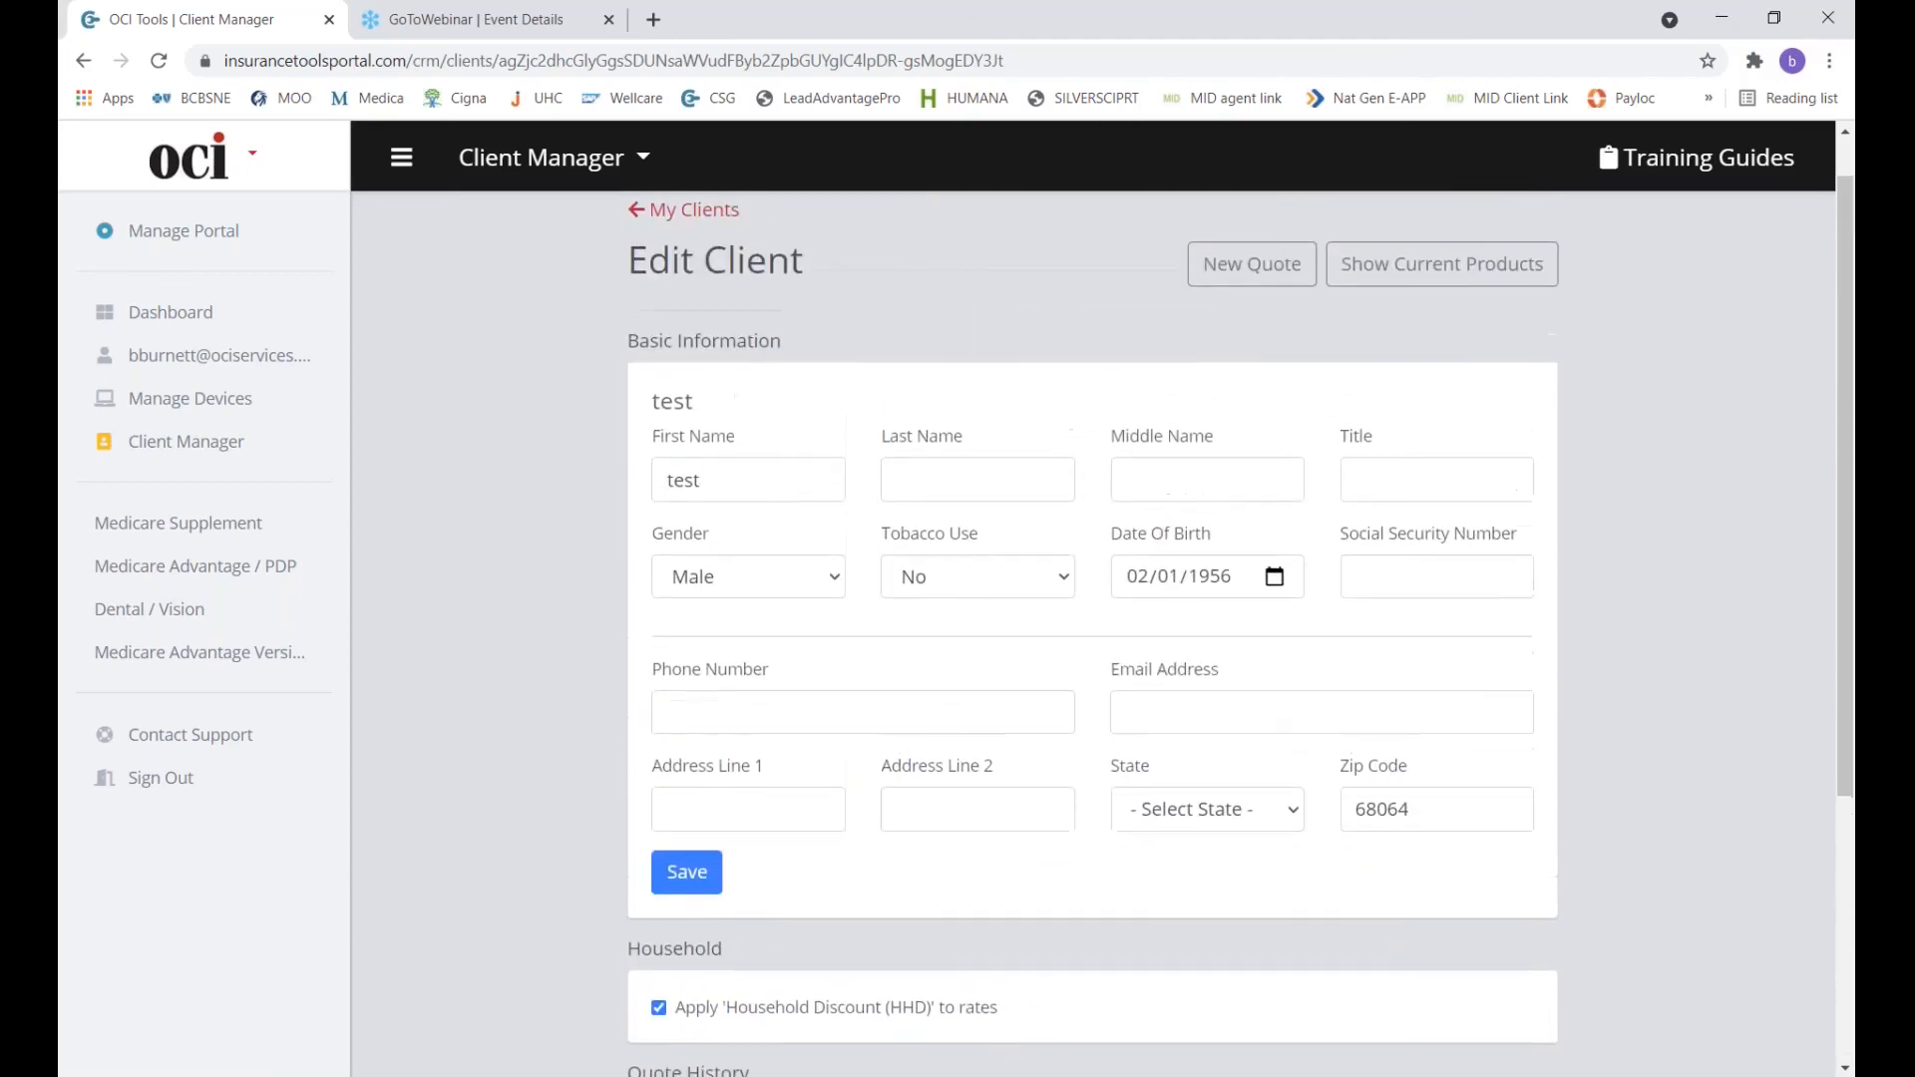
{"action": "scroll", "coordinate": [378, 468], "scroll_direction": "down", "scroll_amount": 4}
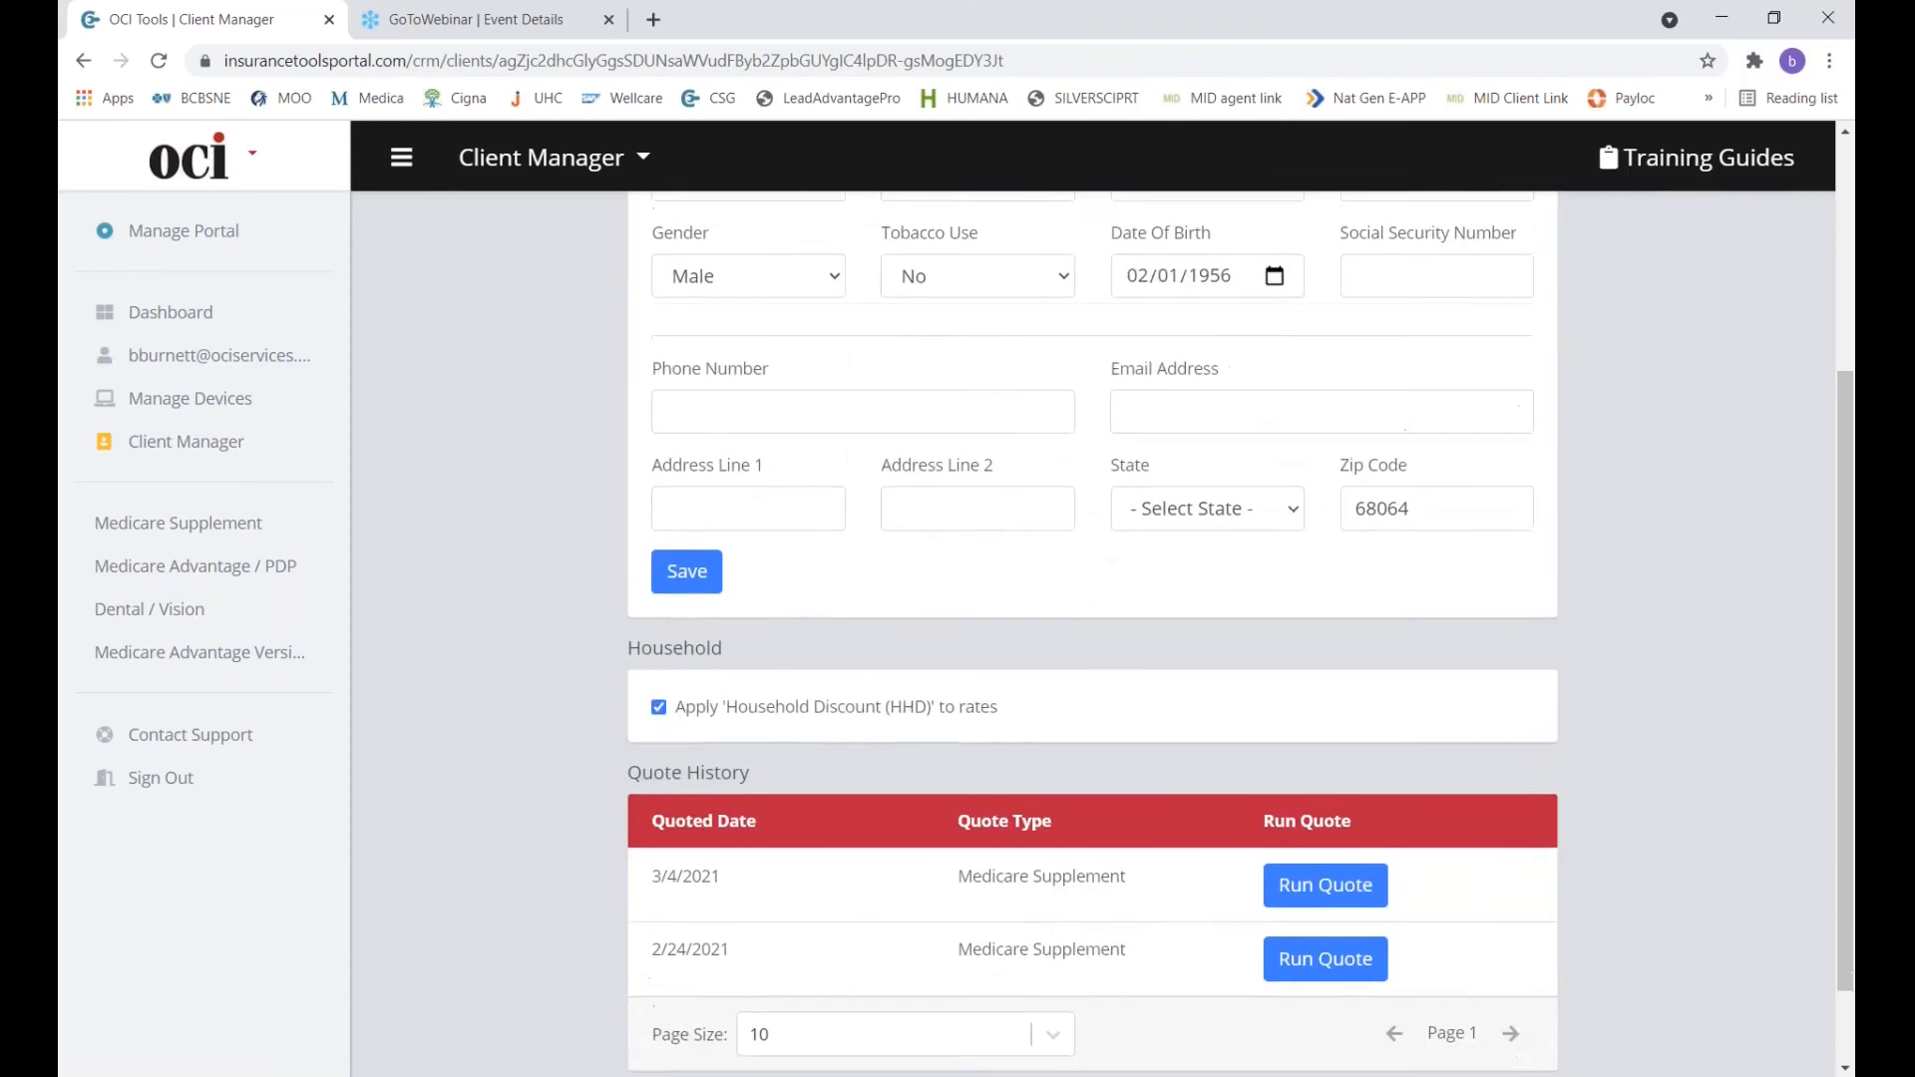
{"action": "left_click", "coordinate": [162, 311]}
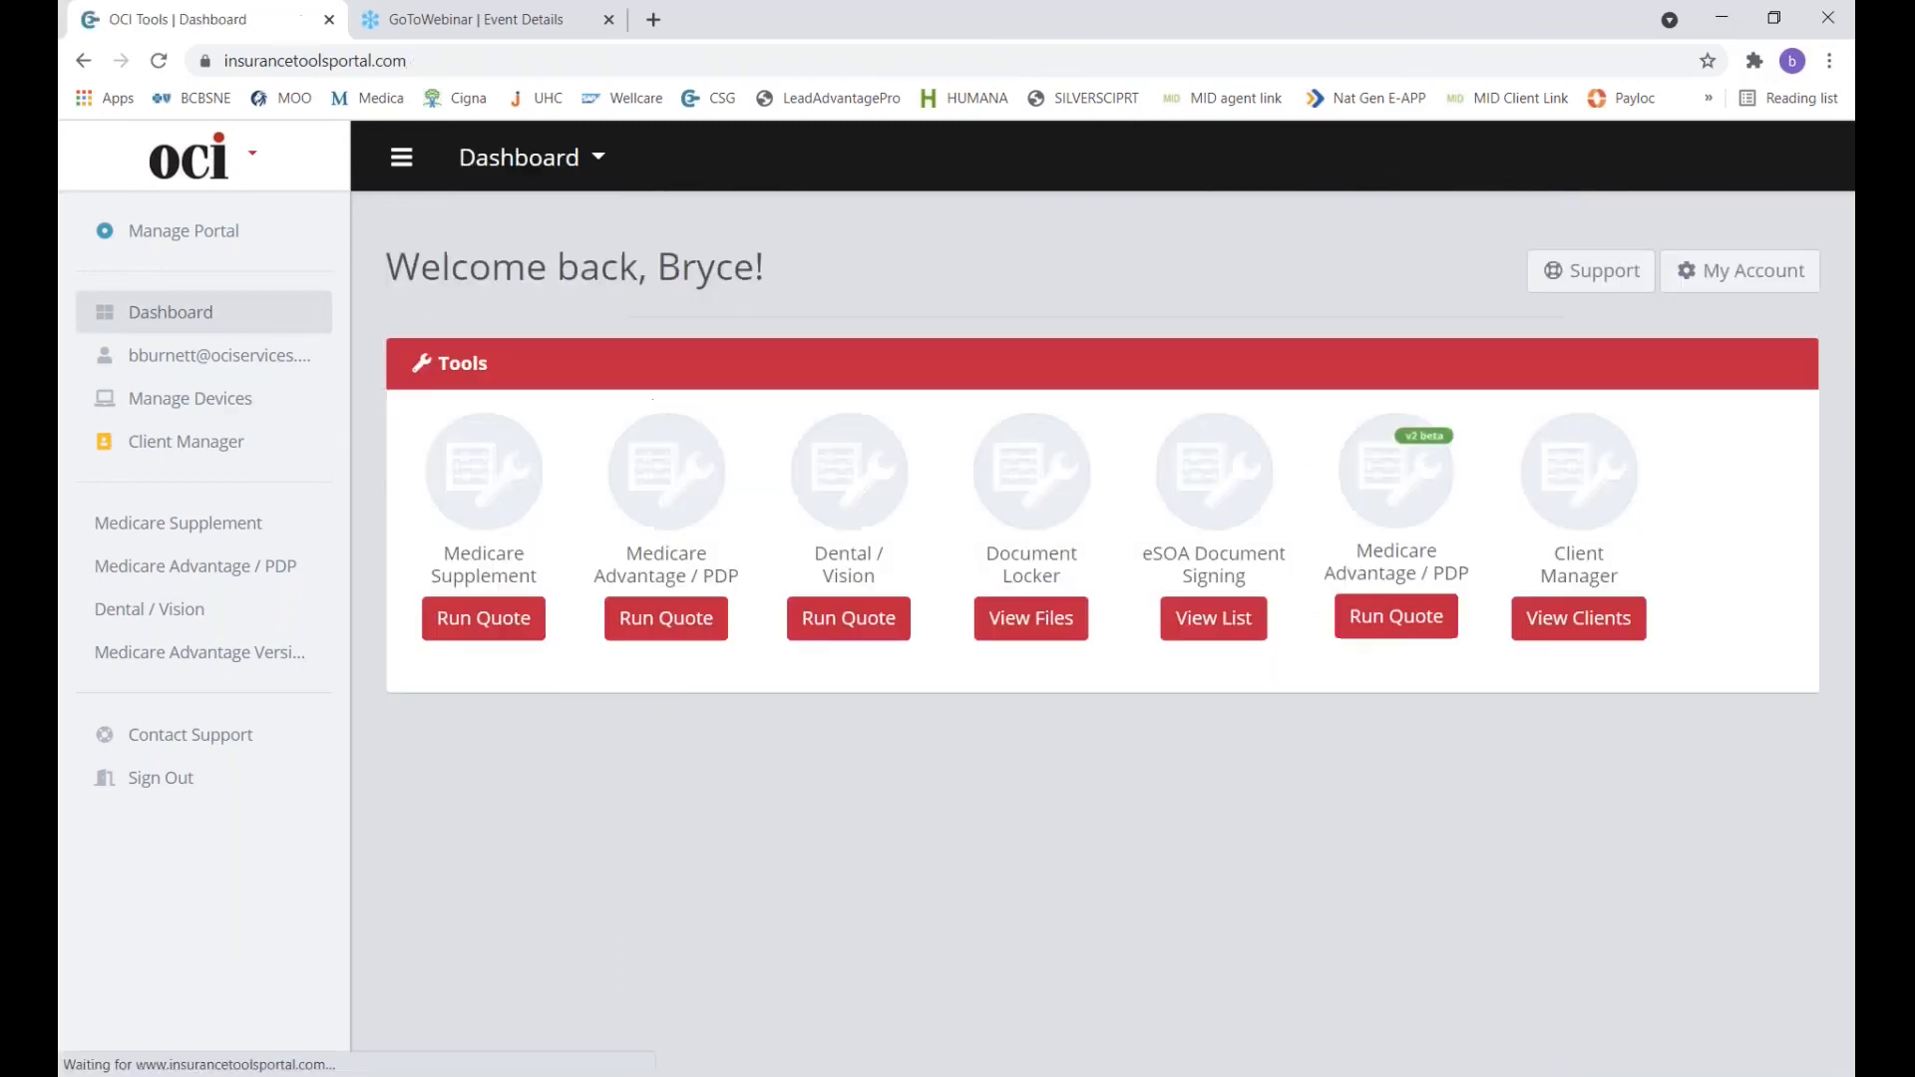
Start a v2 beta Medicare Advantage / PDP quote for the second client, zip 68116, reviewing drugs and pharmacies.
{"action": "left_click", "coordinate": [1456, 622]}
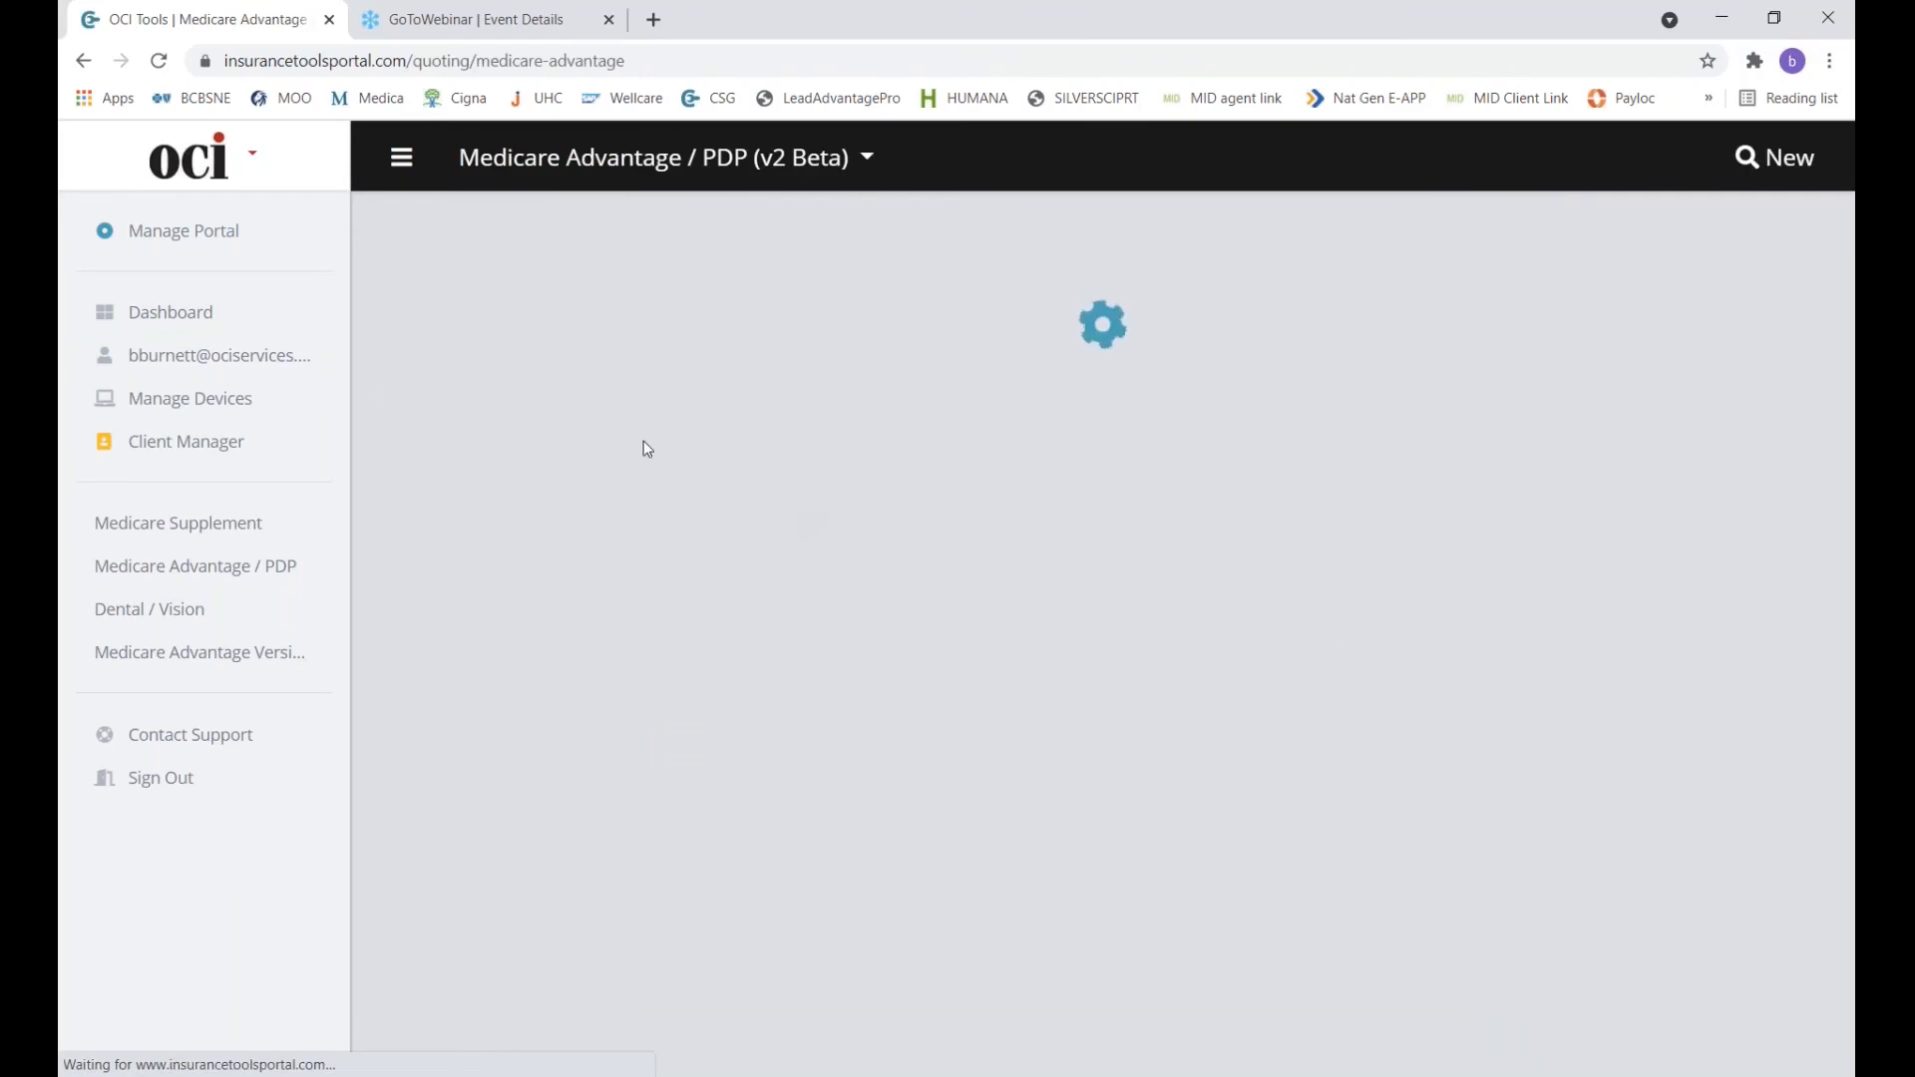
{"action": "left_click", "coordinate": [772, 440]}
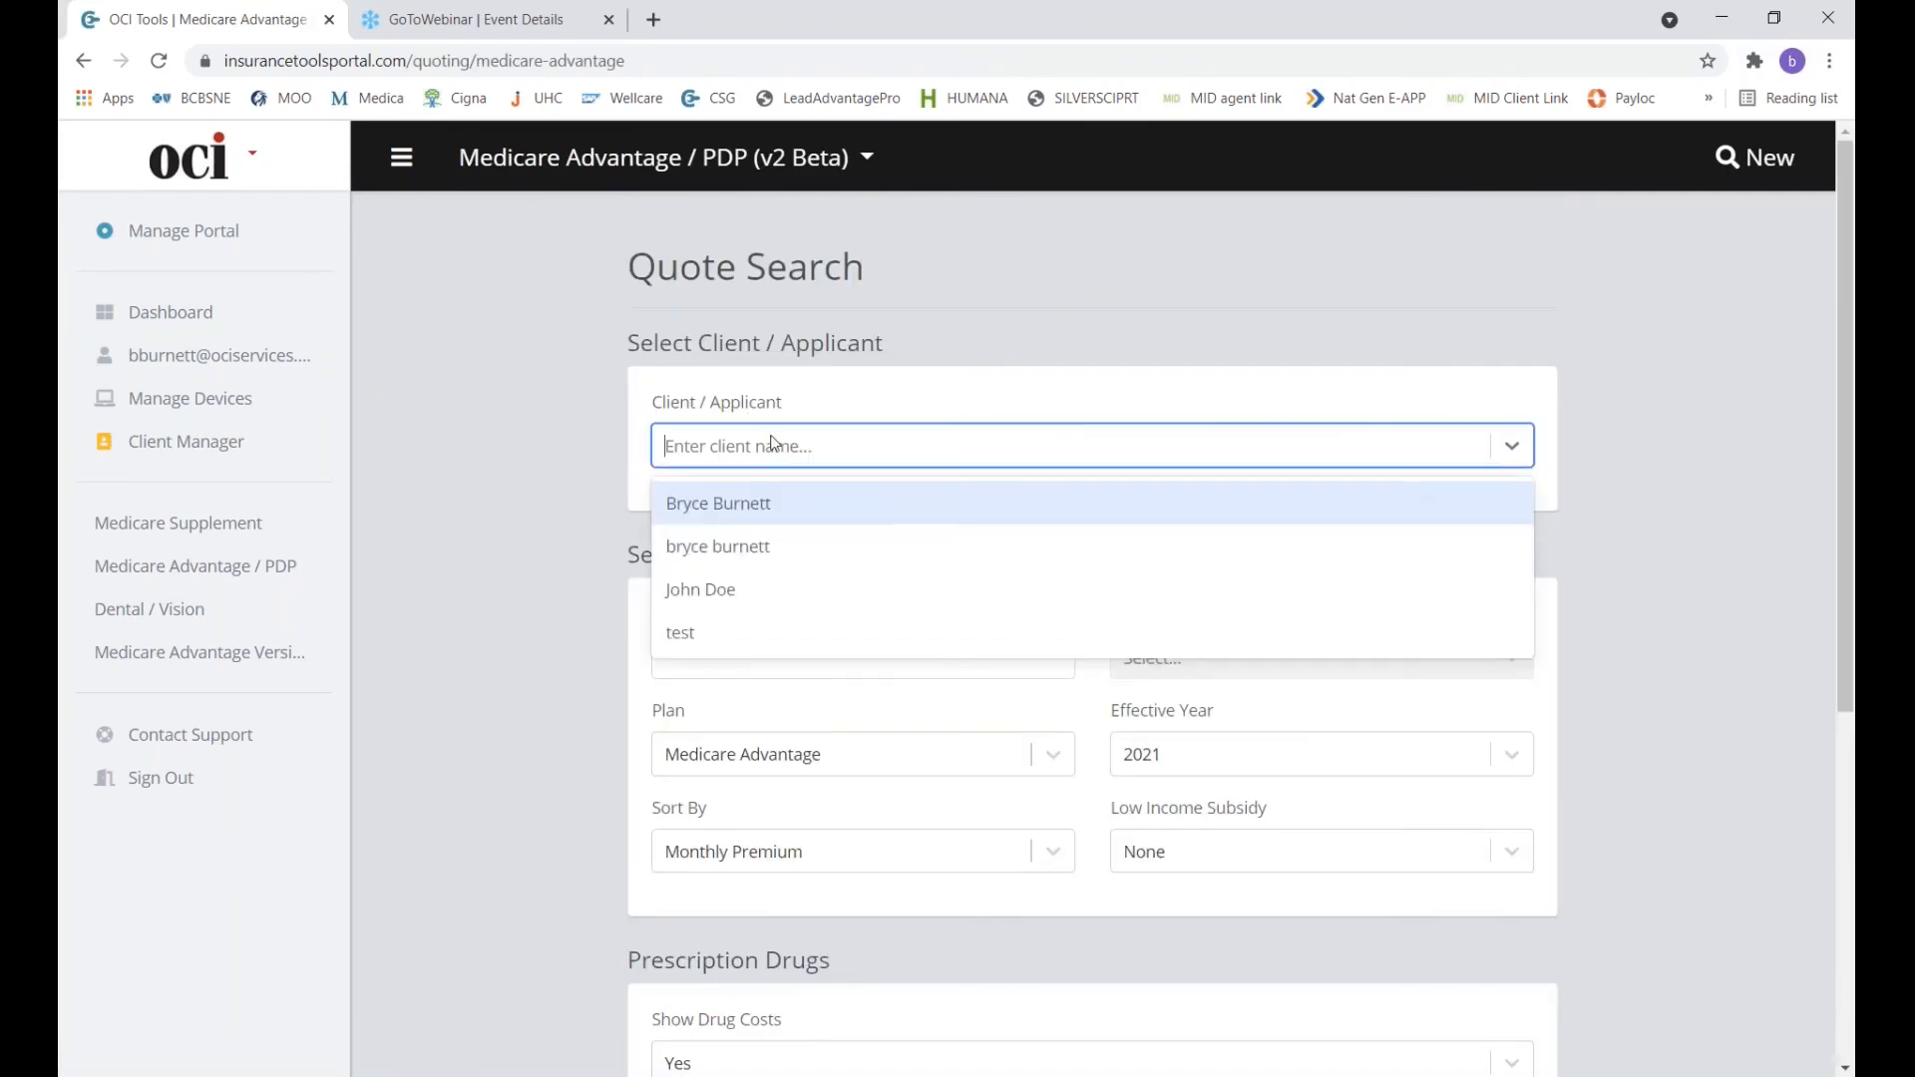
{"action": "left_click", "coordinate": [743, 545]}
{"action": "scroll", "coordinate": [824, 588], "scroll_direction": "down", "scroll_amount": 8}
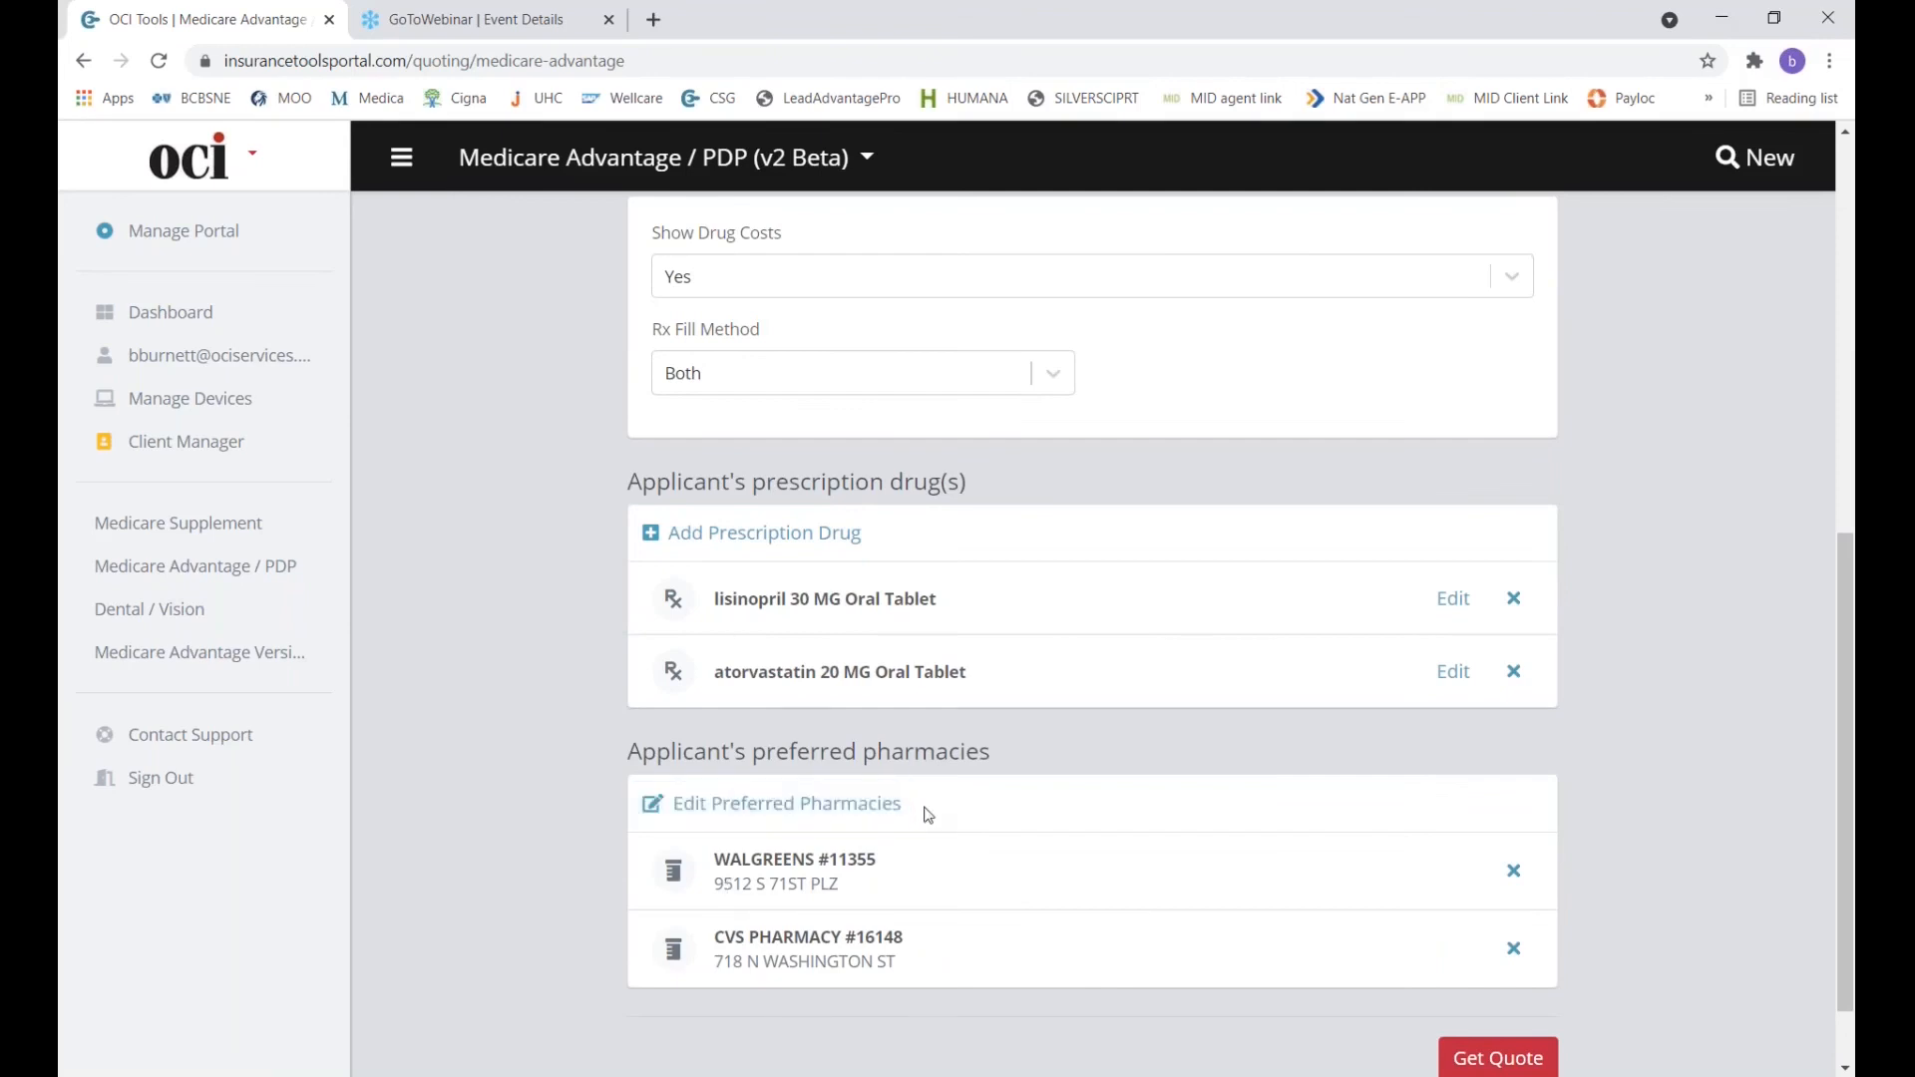
{"action": "scroll", "coordinate": [927, 814], "scroll_direction": "up", "scroll_amount": 4}
{"action": "scroll", "coordinate": [927, 815], "scroll_direction": "up", "scroll_amount": 4}
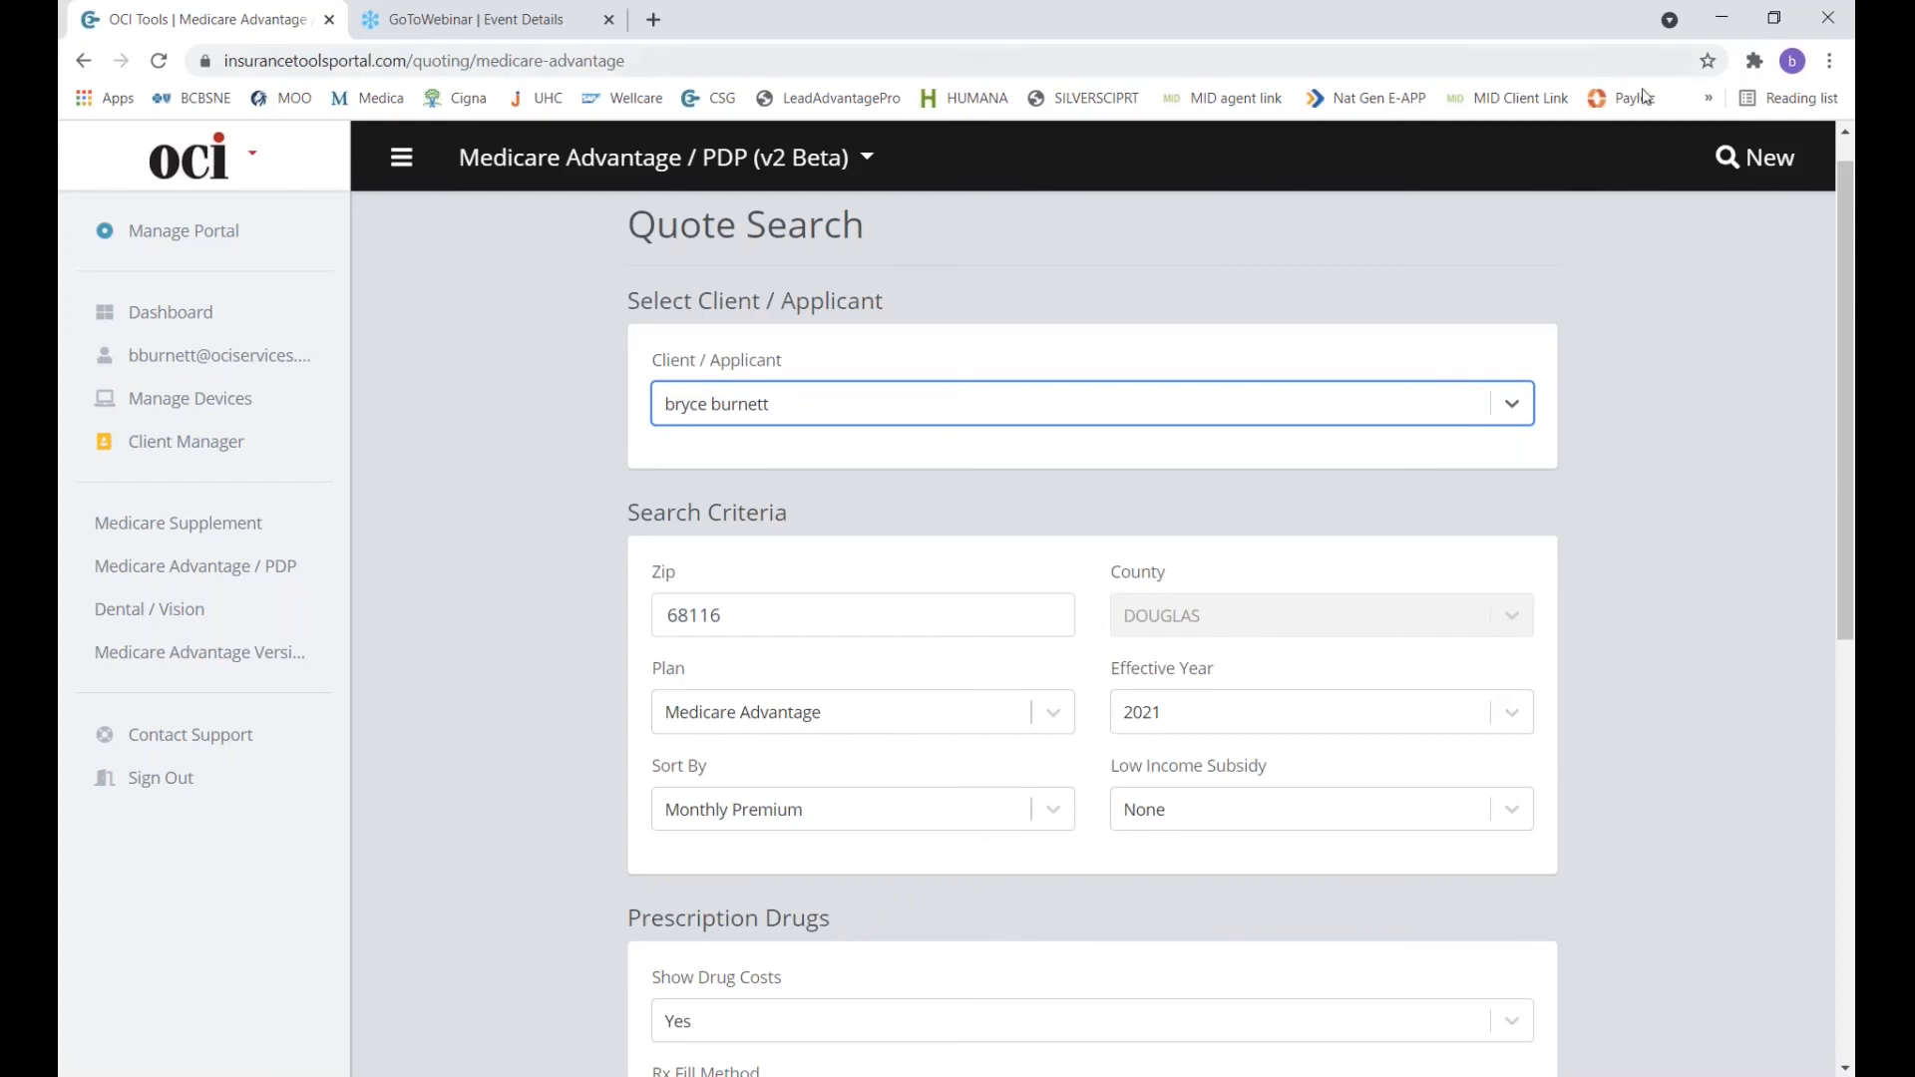
{"action": "left_click", "coordinate": [1838, 74]}
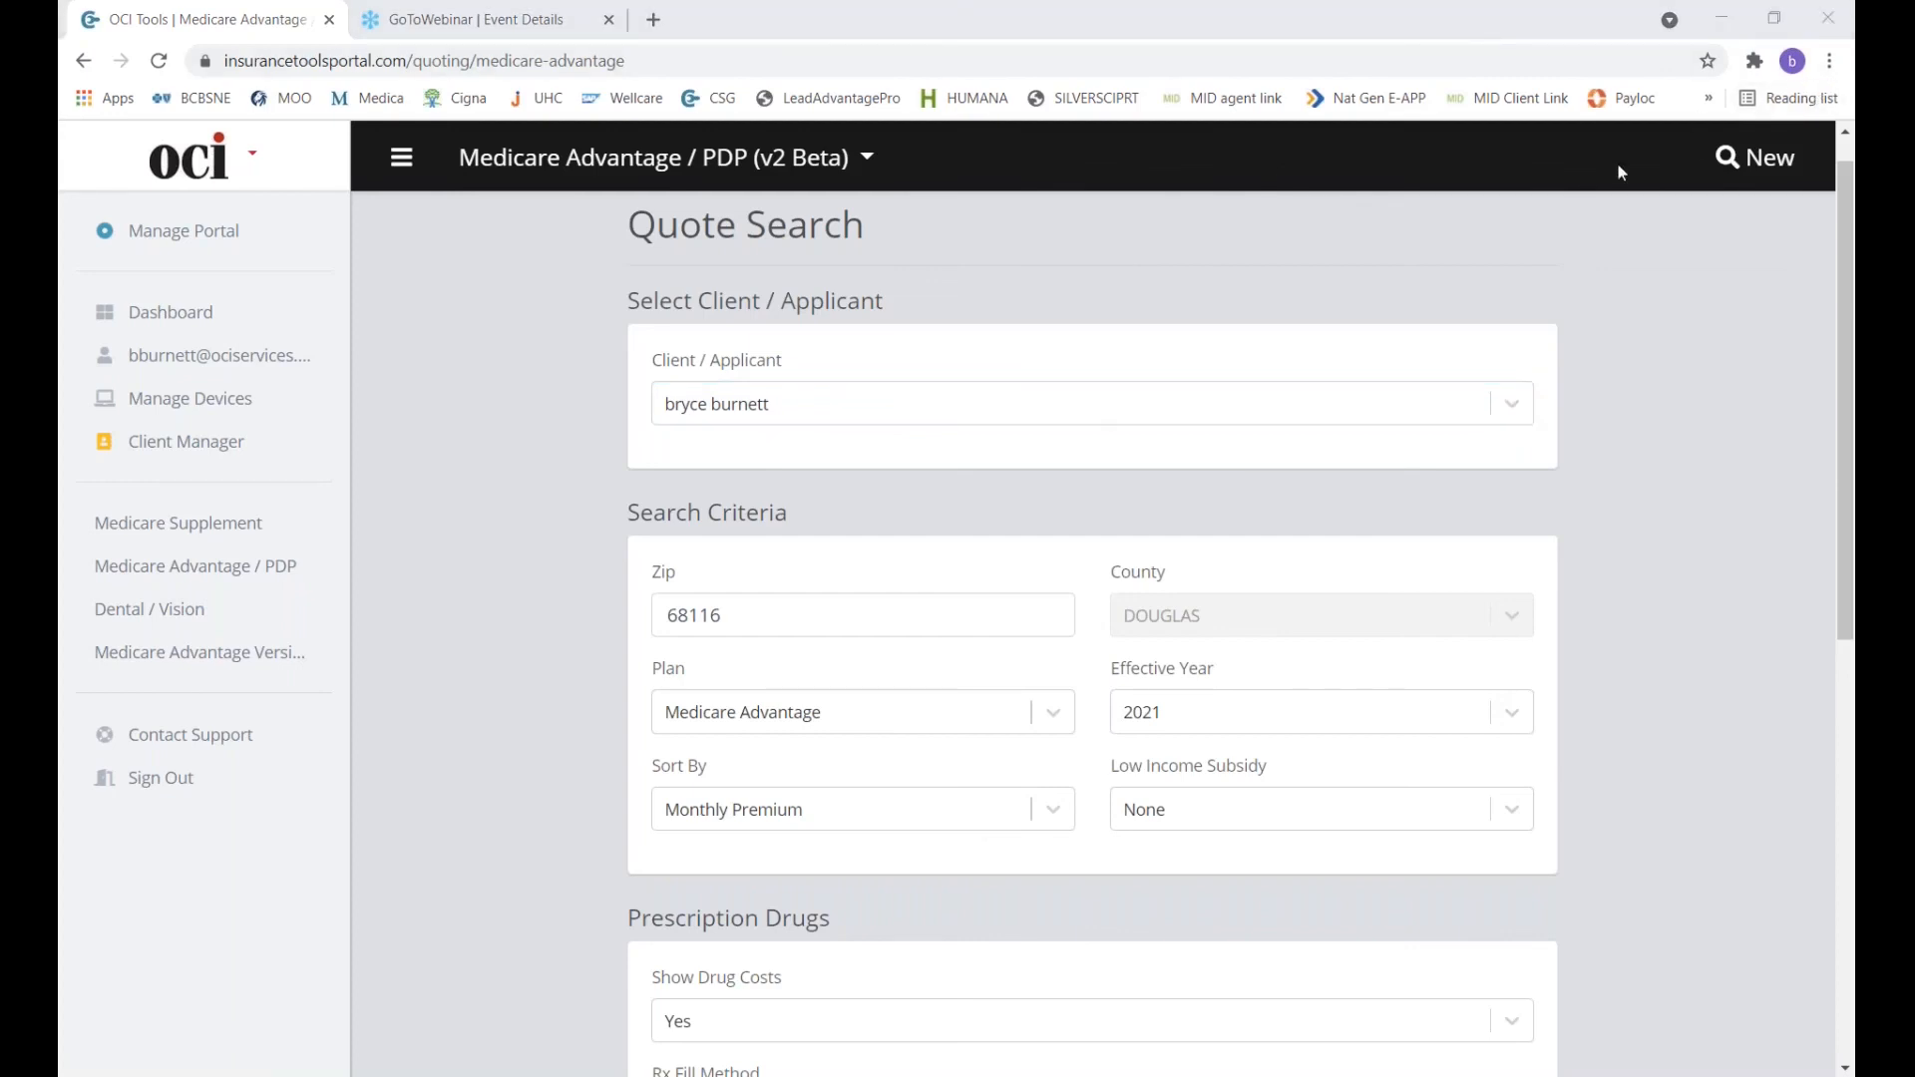